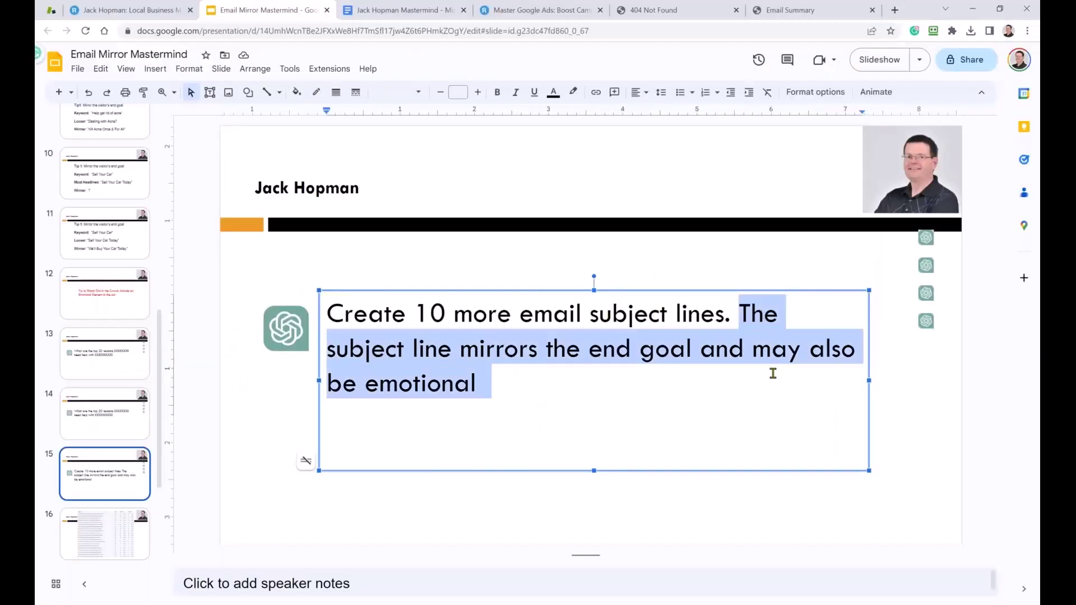
Make the prompt's second sentence red and present slide 16 with the subject-line stats.
{"action": "left_click", "coordinate": [559, 92]}
{"action": "left_click", "coordinate": [568, 218]}
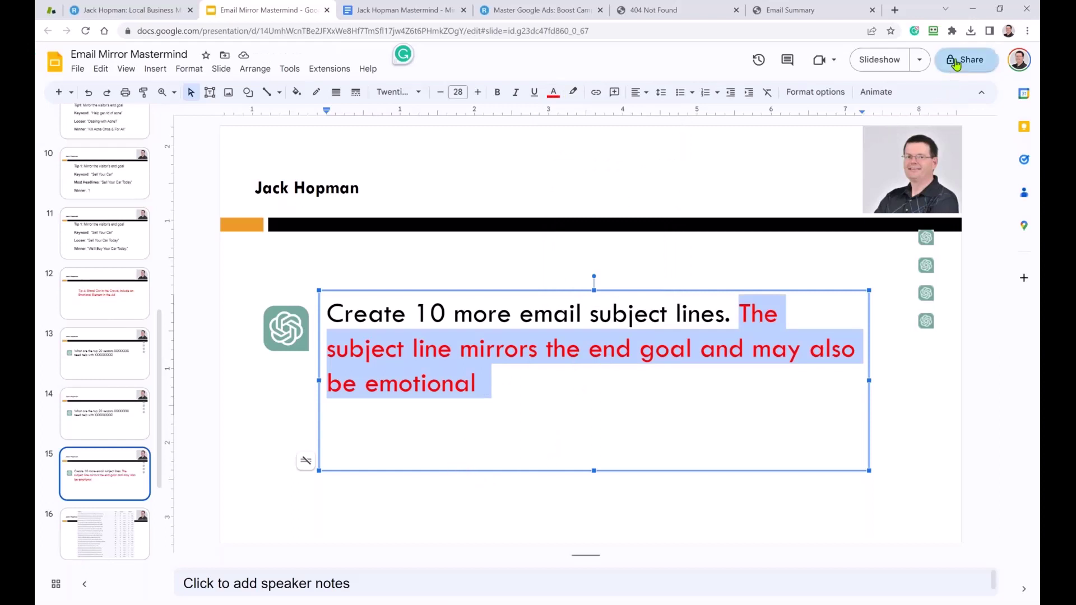
{"action": "left_click", "coordinate": [878, 62]}
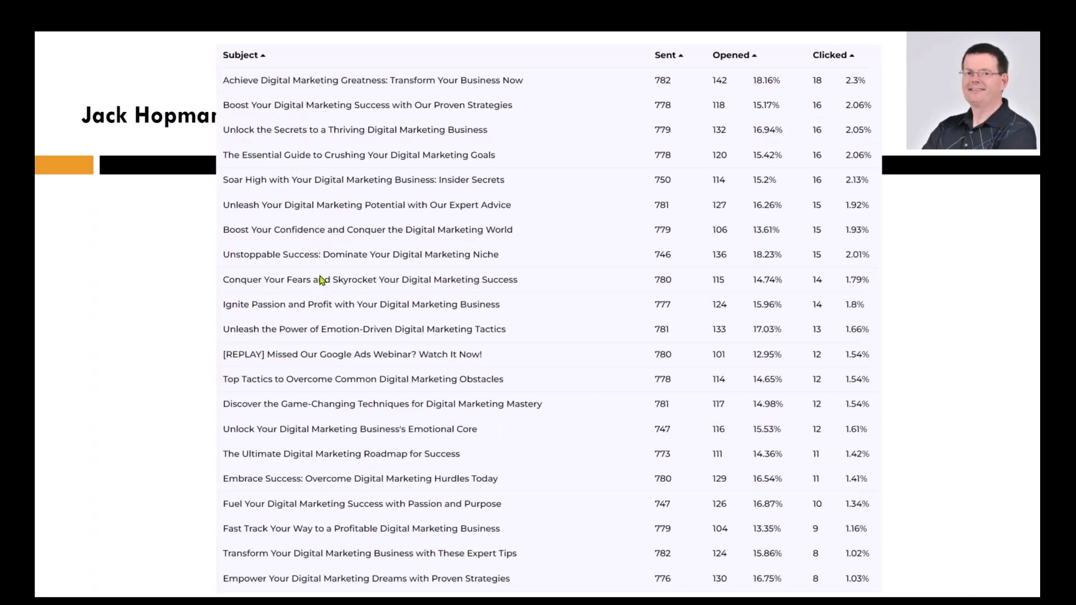
Leave the slideshow and select the red second sentence of the prompt on slide 15.
{"action": "key", "text": "Escape"}
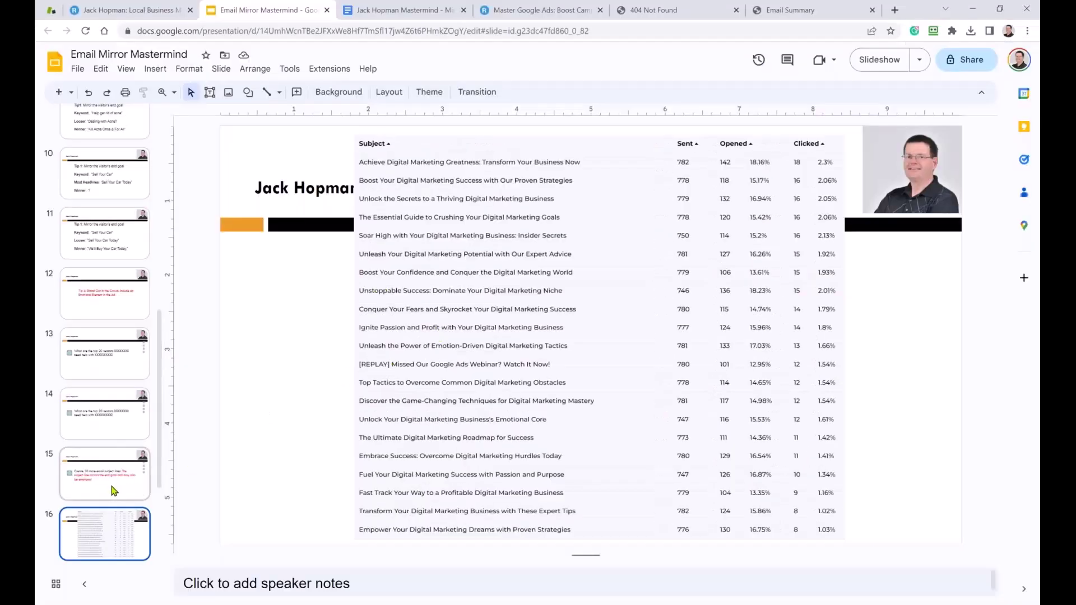
{"action": "left_click", "coordinate": [114, 491]}
{"action": "left_click_drag", "start_coordinate": [743, 307], "coordinate": [760, 372]}
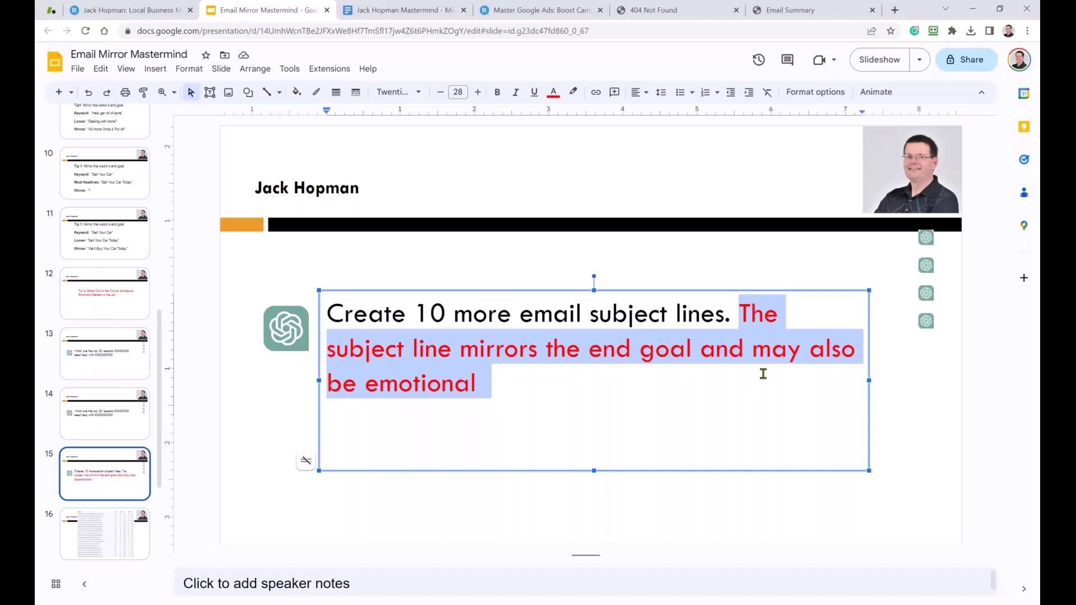
Present slide 17 with the AdWords results table full screen, then return to editing.
{"action": "scroll", "coordinate": [85, 519], "scroll_direction": "down", "scroll_amount": 2}
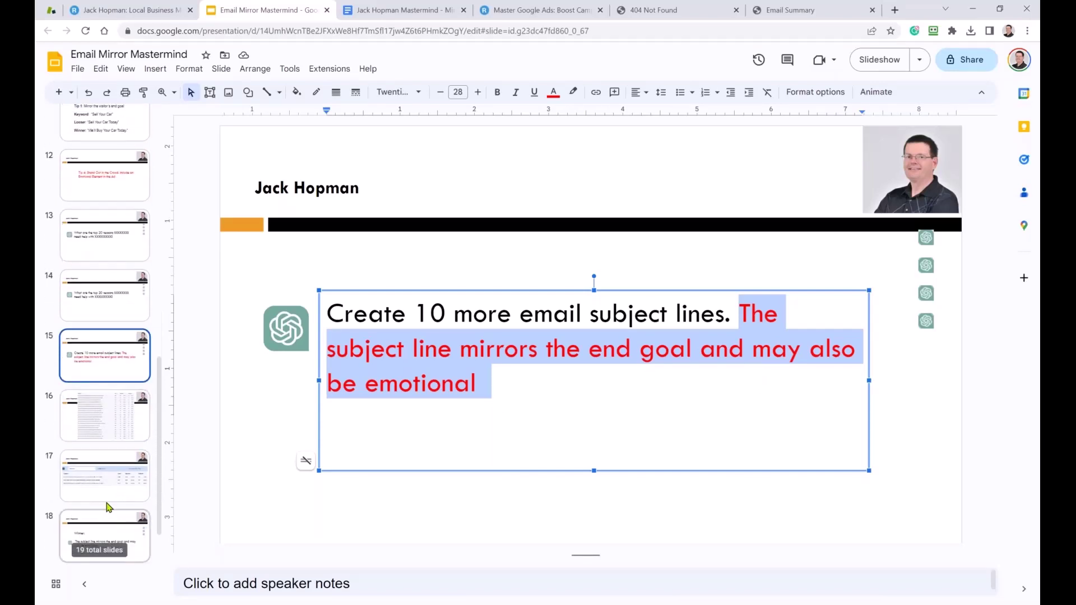
{"action": "left_click", "coordinate": [109, 493]}
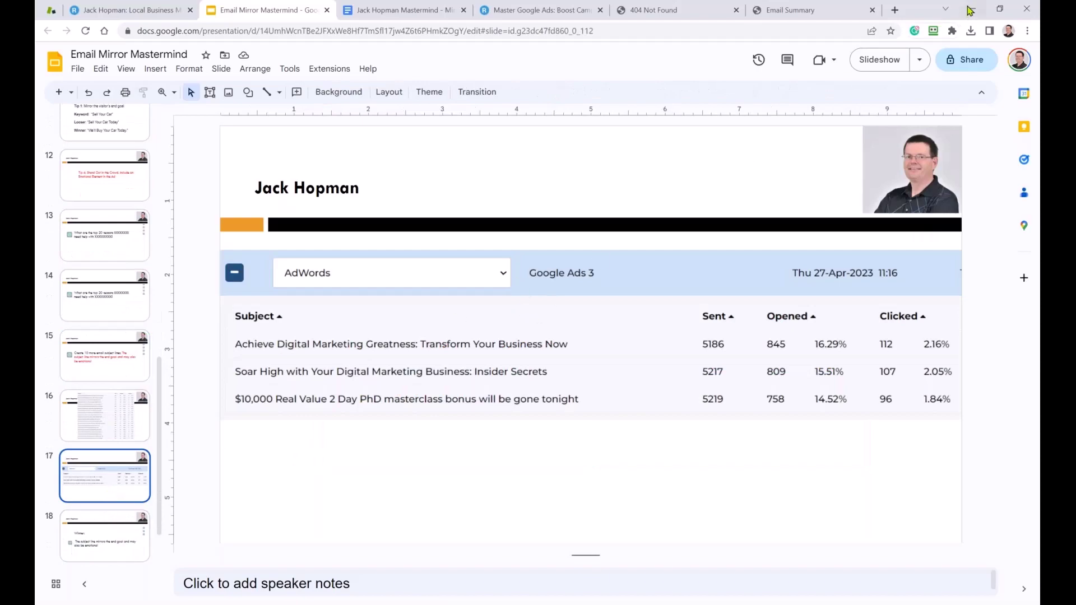
{"action": "left_click", "coordinate": [884, 59]}
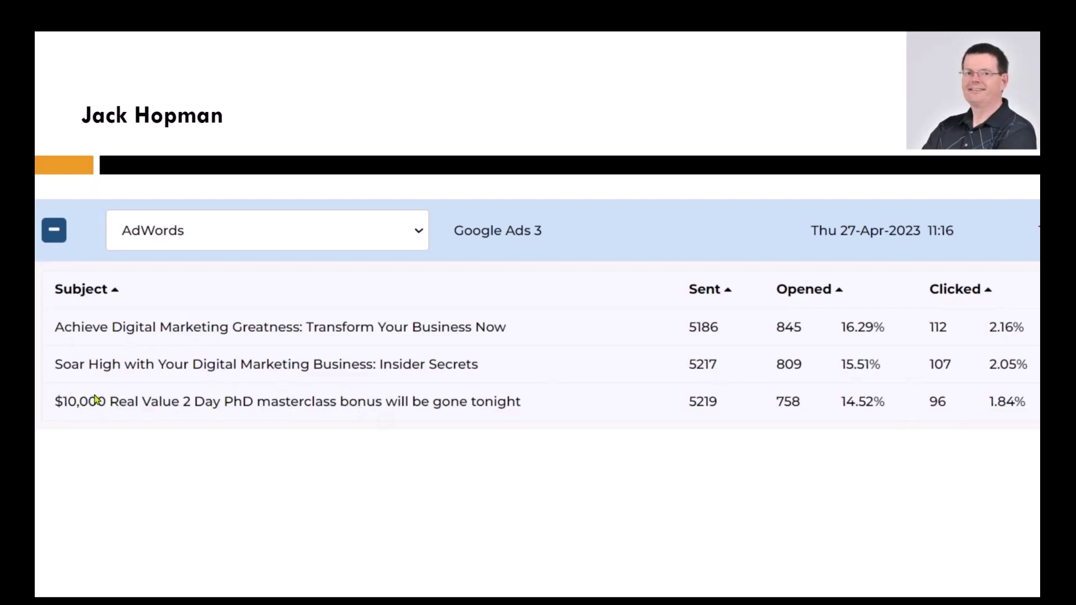
{"action": "key", "text": "Escape"}
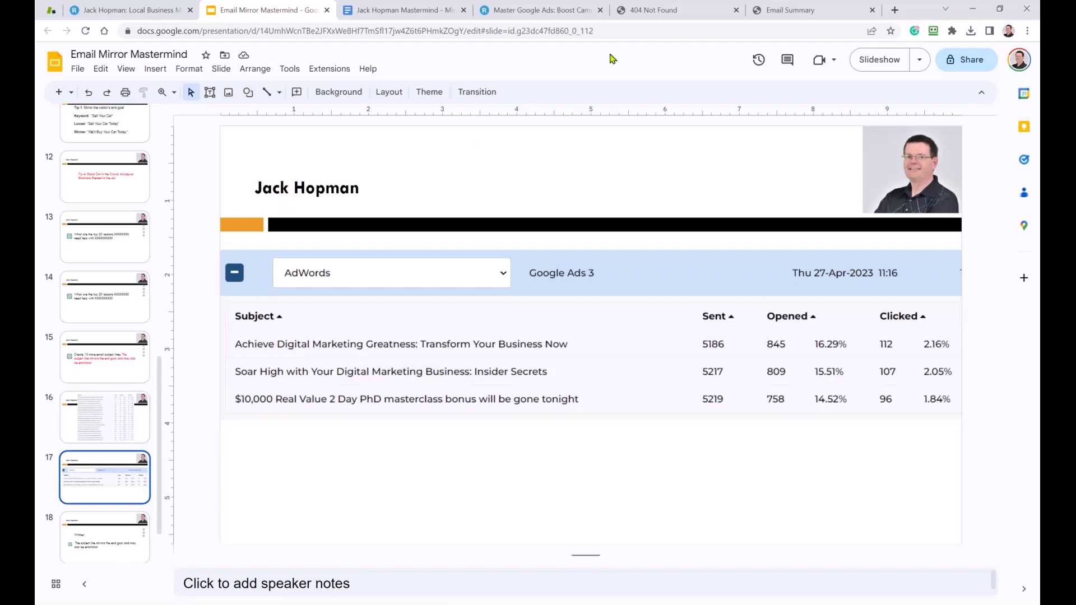
Close the 404 page, sign in to the campaign portal, and show 50 campaigns per page.
{"action": "left_click", "coordinate": [670, 10]}
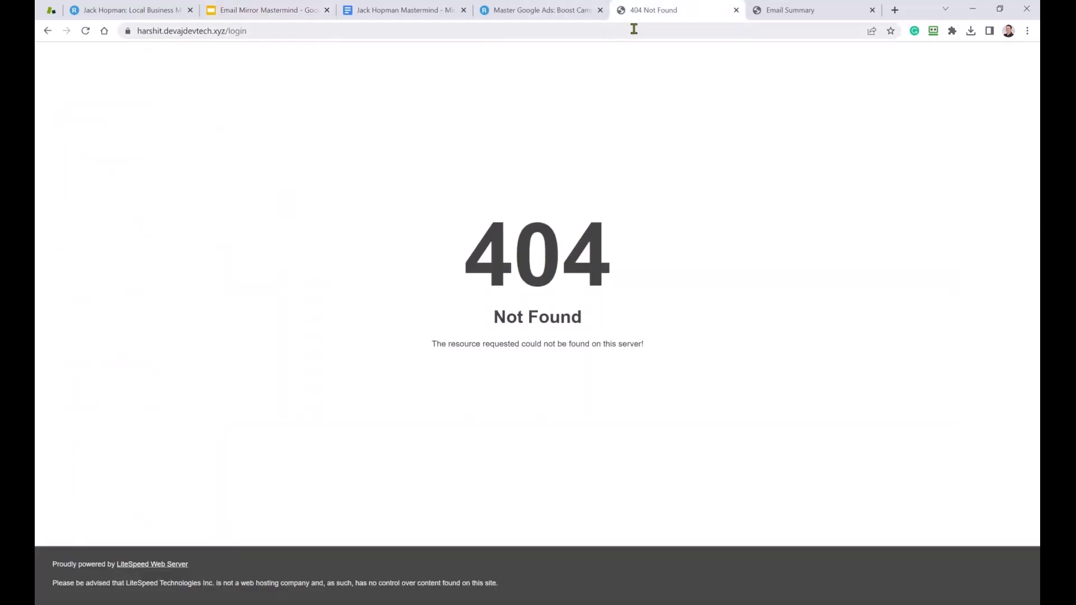
{"action": "left_click", "coordinate": [736, 10]}
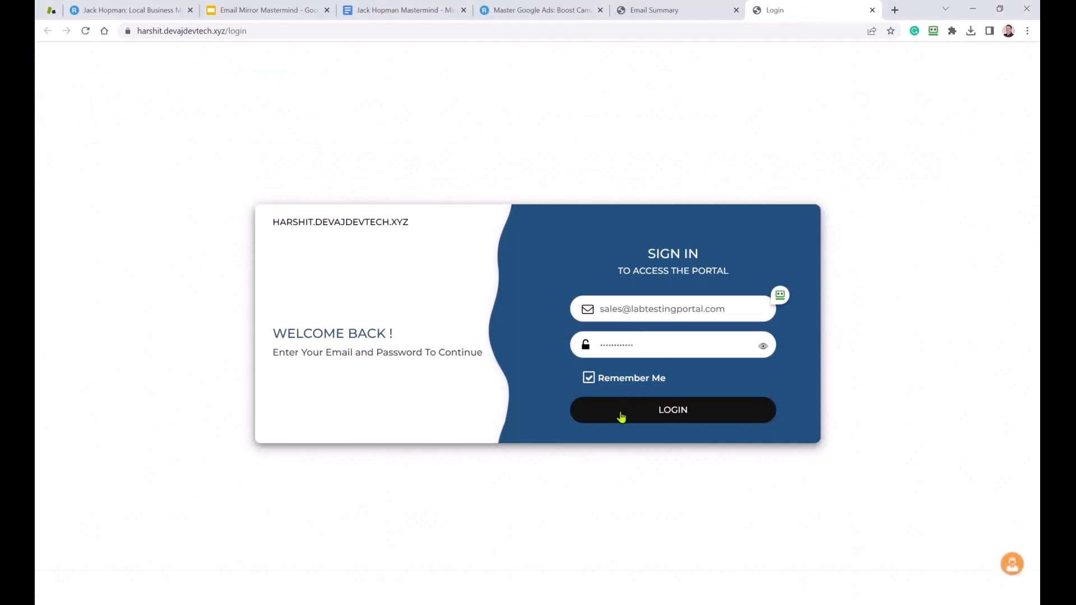
{"action": "left_click", "coordinate": [619, 415]}
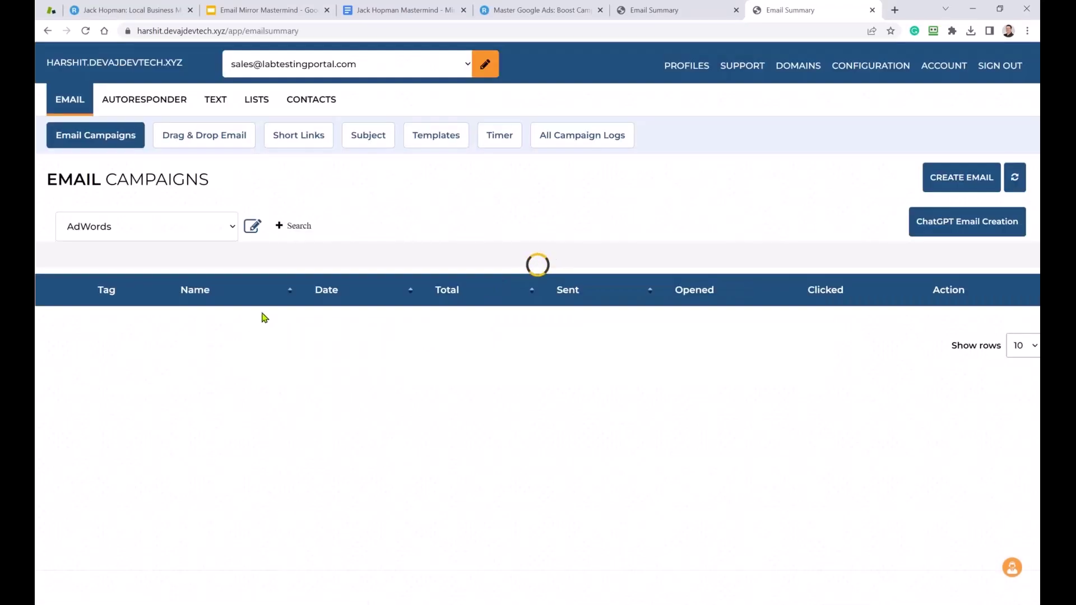
{"action": "scroll", "coordinate": [249, 344], "scroll_direction": "down", "scroll_amount": 5}
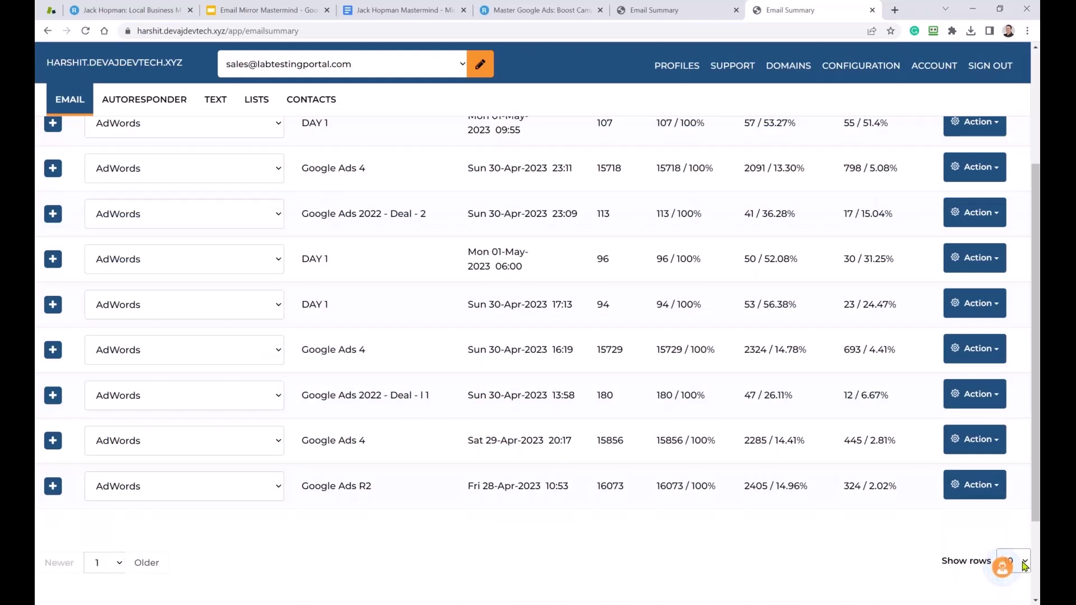
{"action": "scroll", "coordinate": [1028, 565], "scroll_direction": "down", "scroll_amount": 2}
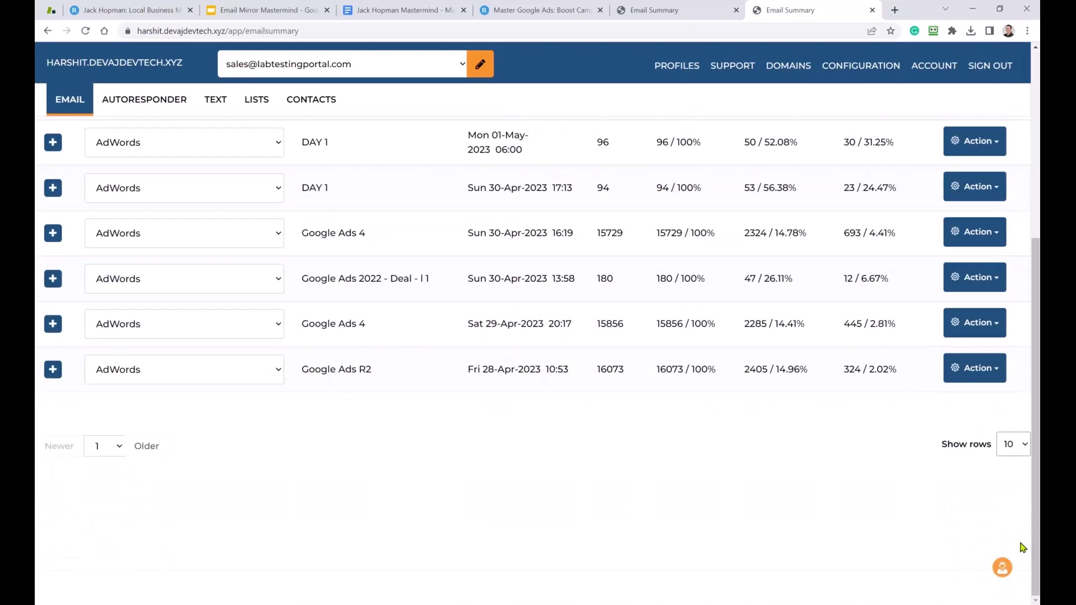
{"action": "left_click", "coordinate": [1024, 446]}
{"action": "left_click", "coordinate": [1013, 486]}
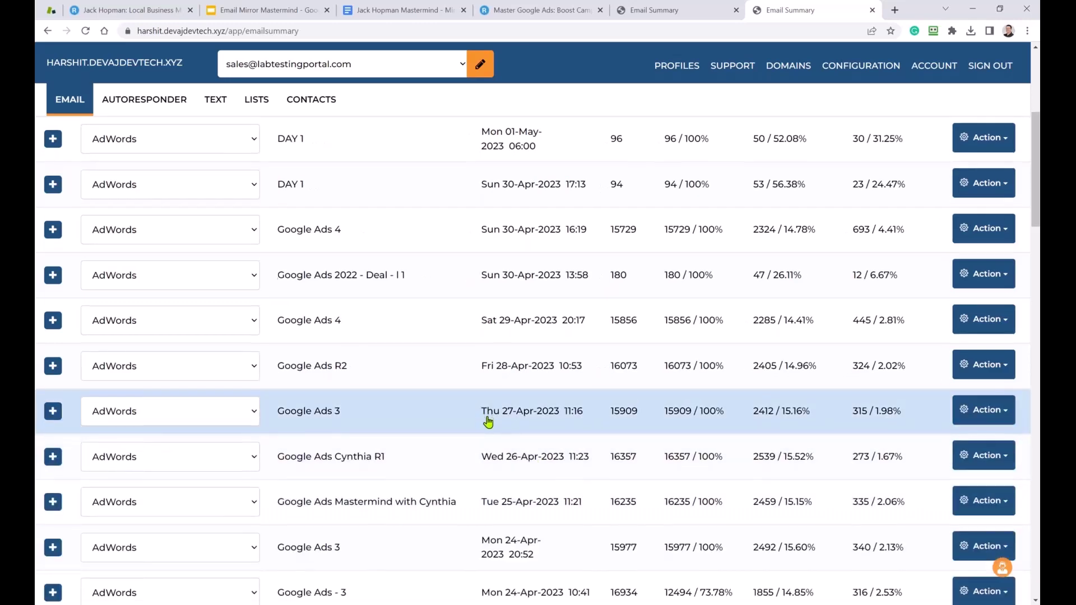
Expand the 26-Apr-2023 AdWords campaign and review each subject line's sent, opened and clicked stats.
{"action": "scroll", "coordinate": [440, 420], "scroll_direction": "down", "scroll_amount": 3}
{"action": "scroll", "coordinate": [432, 422], "scroll_direction": "down", "scroll_amount": 4}
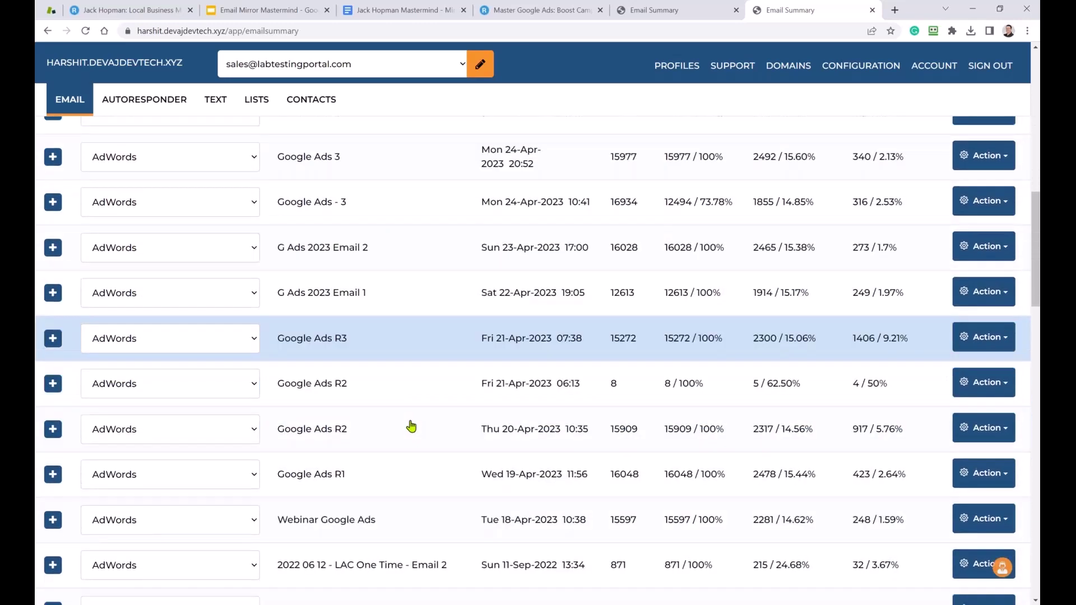
{"action": "scroll", "coordinate": [376, 431], "scroll_direction": "up", "scroll_amount": 2}
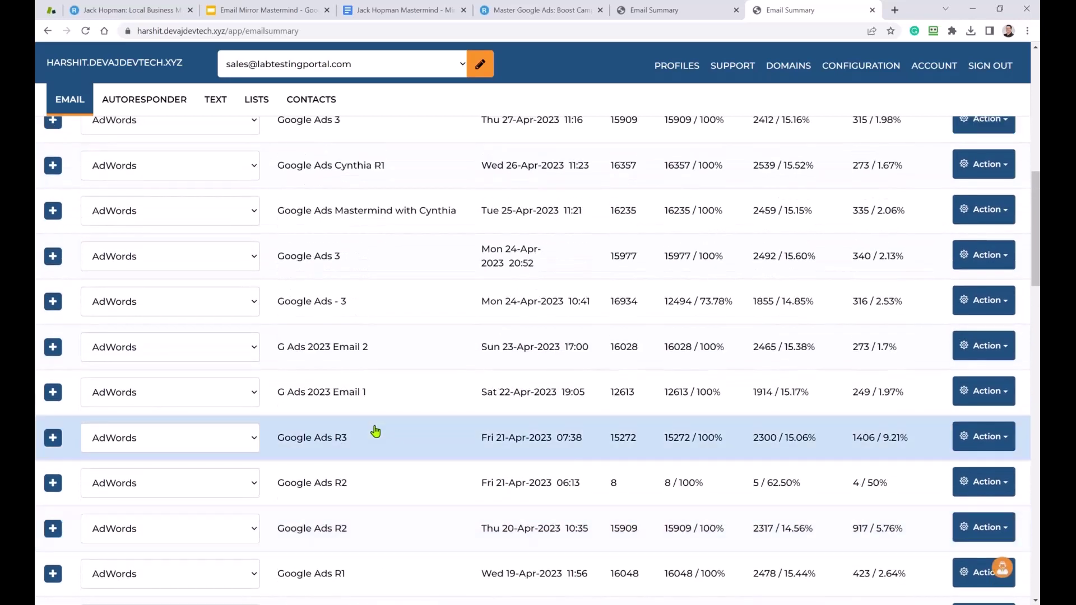
{"action": "scroll", "coordinate": [442, 433], "scroll_direction": "up", "scroll_amount": 3}
{"action": "left_click", "coordinate": [53, 343]}
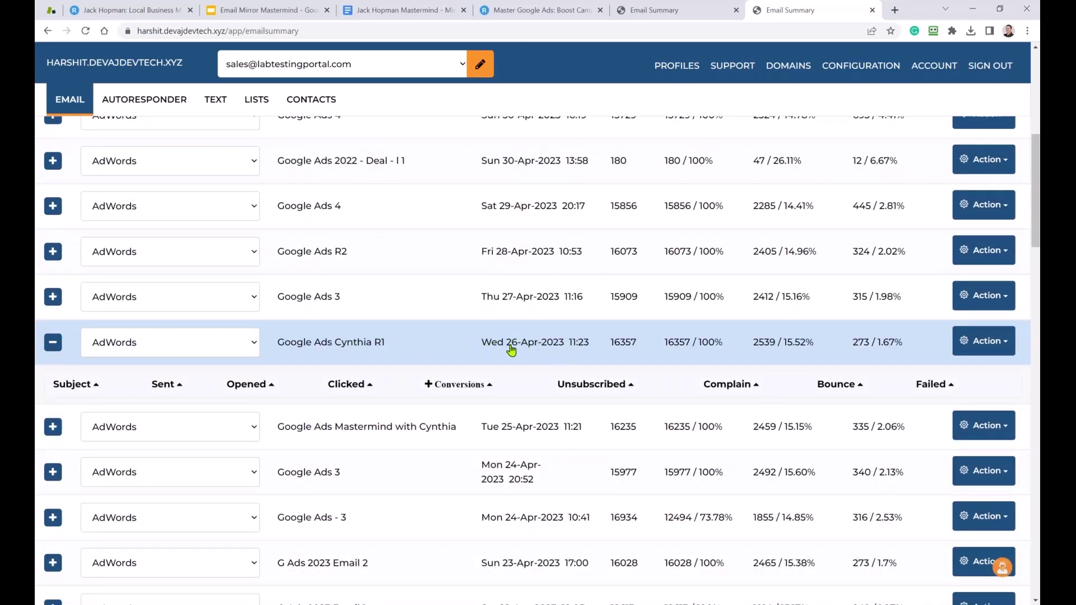
{"action": "scroll", "coordinate": [348, 404], "scroll_direction": "down", "scroll_amount": 3}
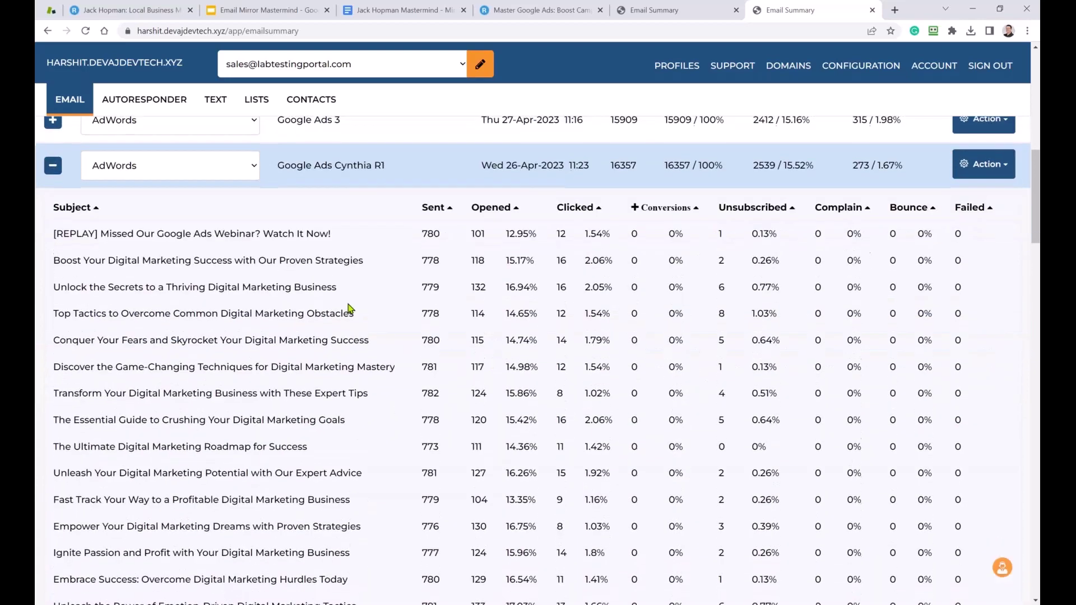
{"action": "scroll", "coordinate": [155, 258], "scroll_direction": "down", "scroll_amount": 5}
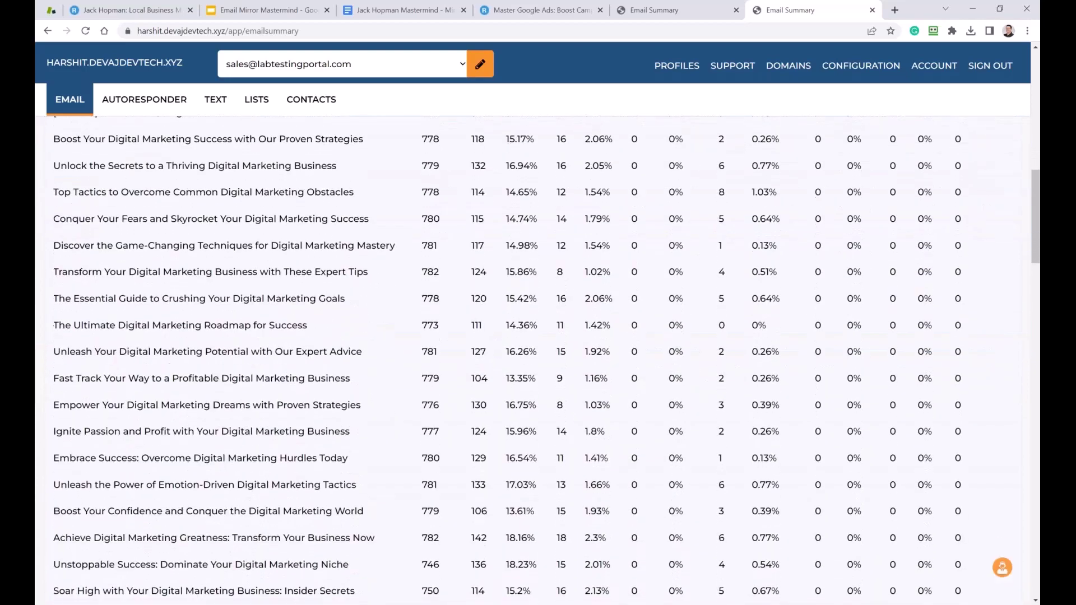
{"action": "scroll", "coordinate": [208, 408], "scroll_direction": "up", "scroll_amount": 4}
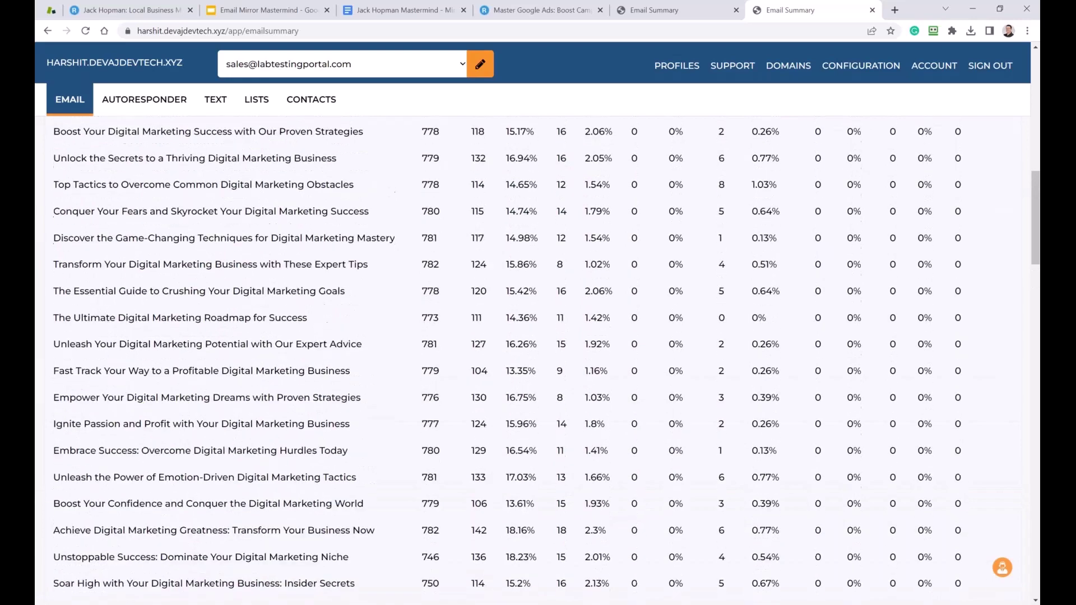
{"action": "scroll", "coordinate": [200, 399], "scroll_direction": "up", "scroll_amount": 2}
{"action": "scroll", "coordinate": [200, 399], "scroll_direction": "down", "scroll_amount": 2}
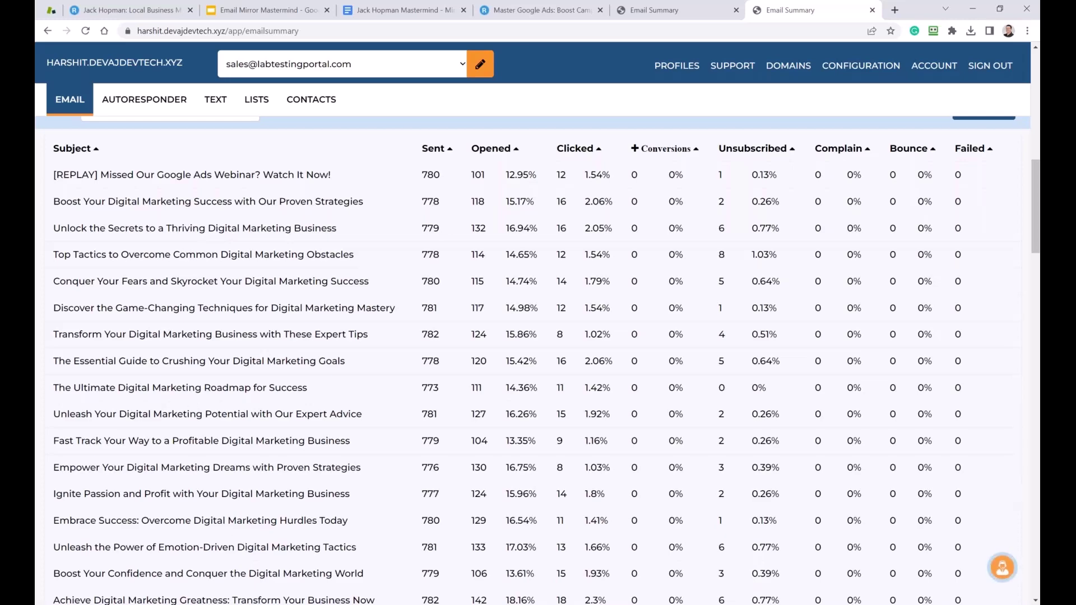
{"action": "scroll", "coordinate": [532, 359], "scroll_direction": "up", "scroll_amount": 1}
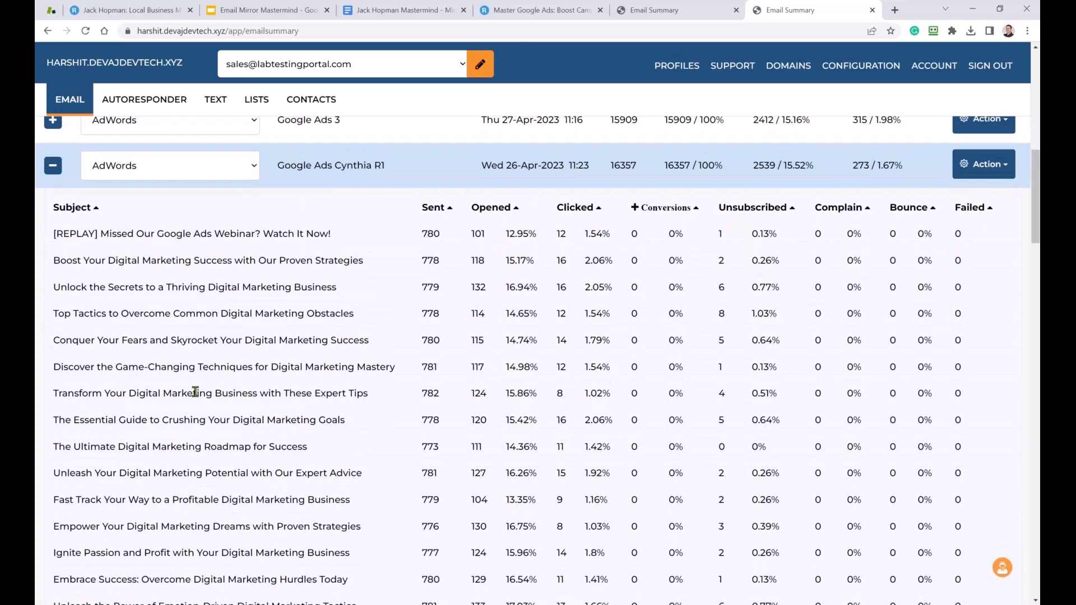
Review the first prompt in the document, undo the accidental ChatGPT icon move, and open a new tab.
{"action": "left_click", "coordinate": [401, 16]}
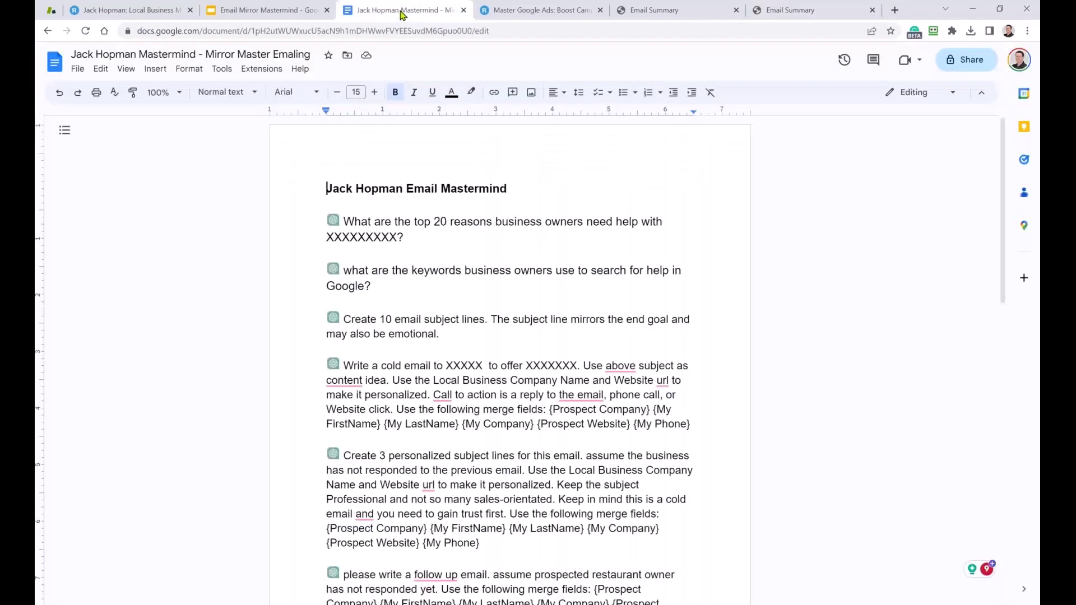
{"action": "left_click_drag", "start_coordinate": [415, 237], "coordinate": [398, 222]}
{"action": "left_click", "coordinate": [335, 221]}
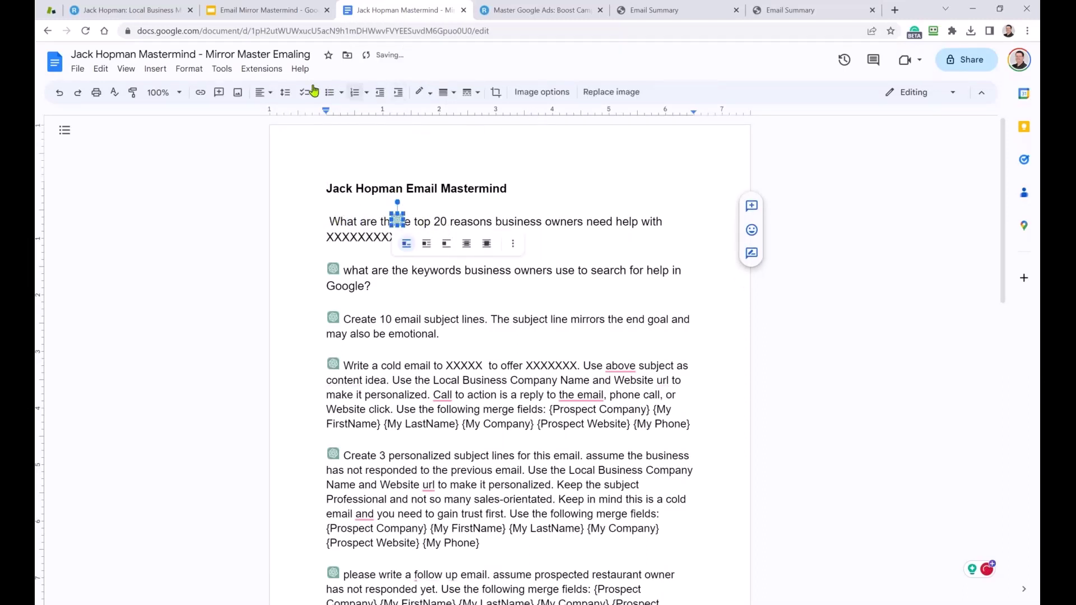
{"action": "left_click", "coordinate": [60, 94]}
{"action": "left_click", "coordinate": [549, 230]}
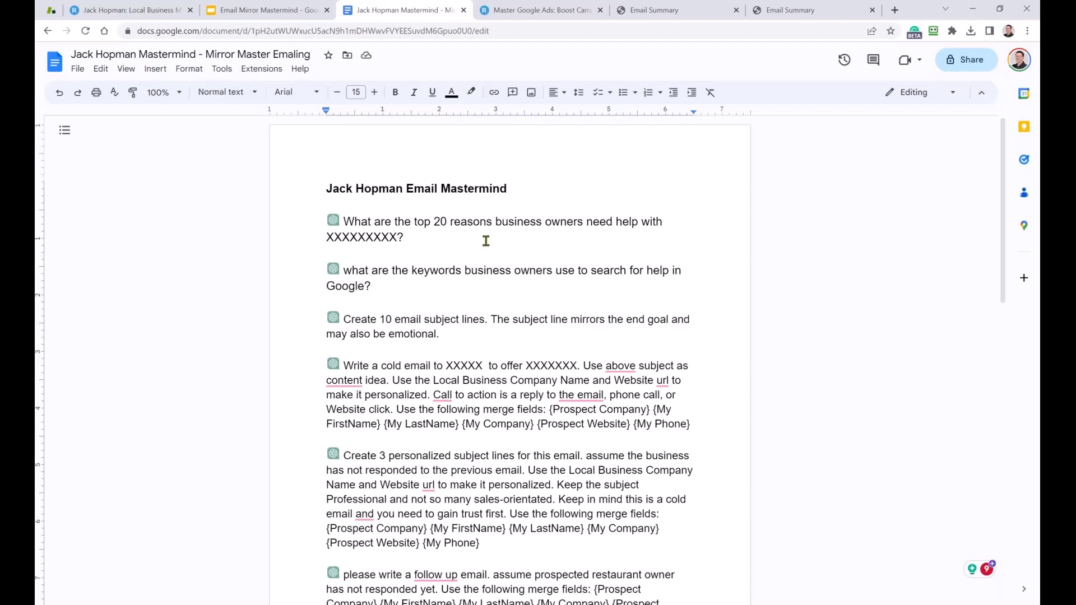
{"action": "left_click", "coordinate": [896, 10]}
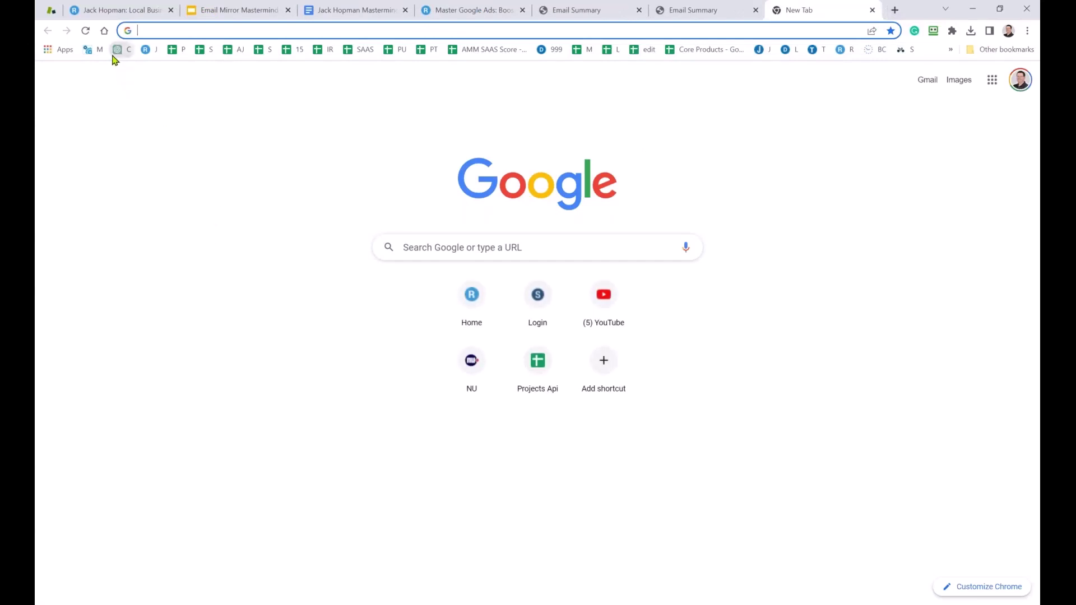
Start a fresh ChatGPT chat and paste in the top 20 reasons prompt from the document.
{"action": "left_click", "coordinate": [117, 50]}
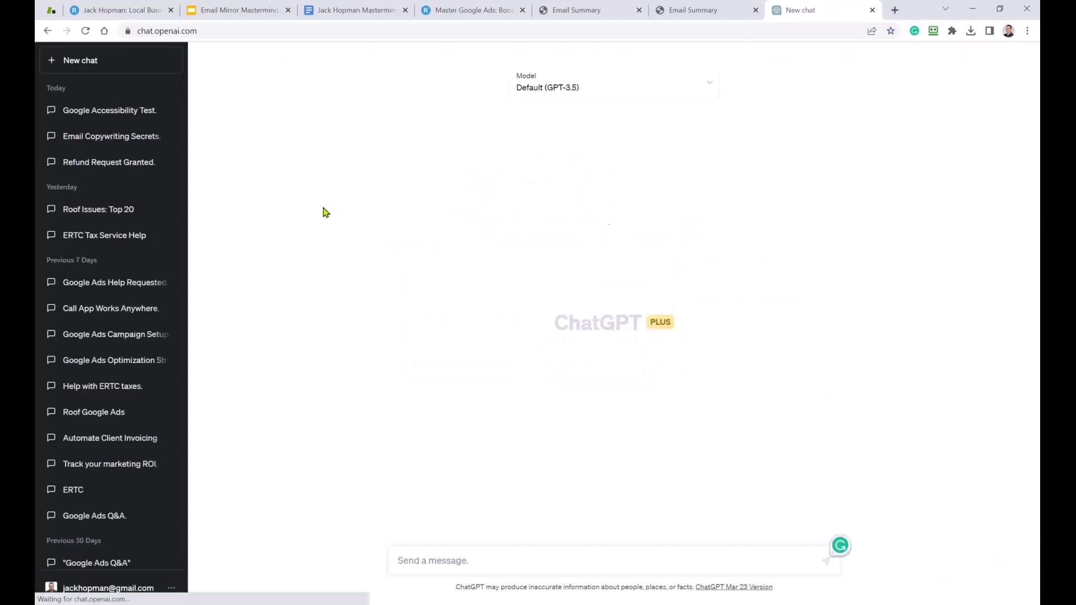
{"action": "left_click", "coordinate": [83, 65]}
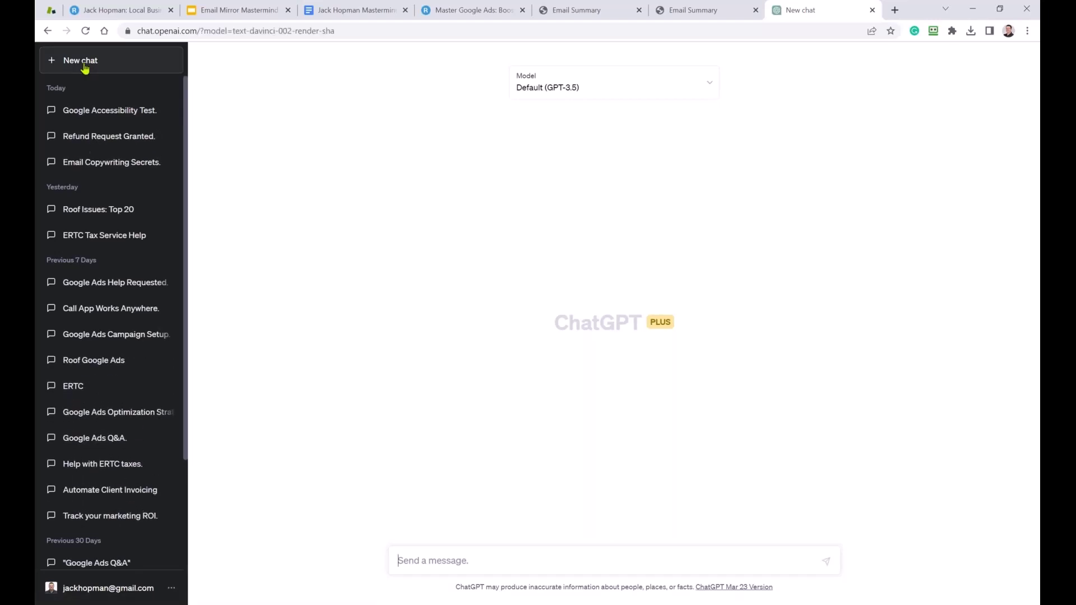
{"action": "left_click", "coordinate": [363, 11]}
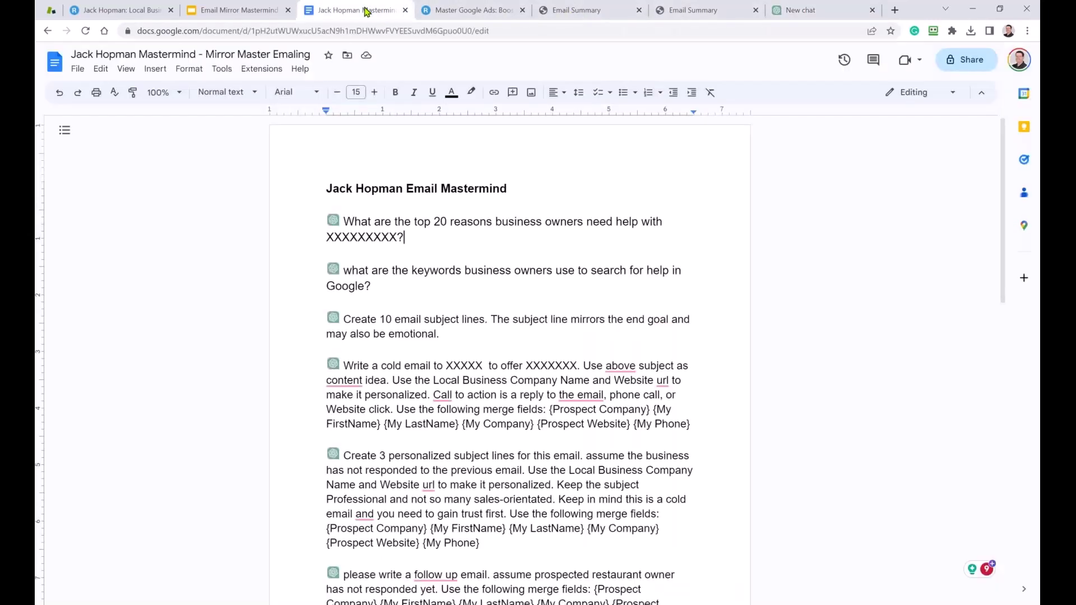
{"action": "left_click_drag", "start_coordinate": [421, 241], "coordinate": [348, 225]}
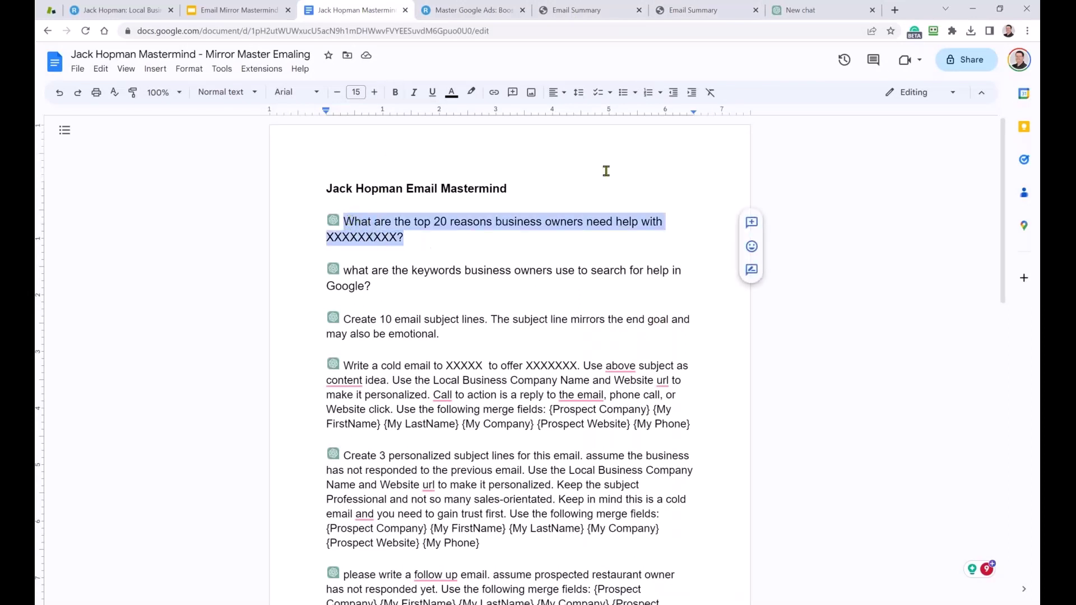
{"action": "left_click", "coordinate": [802, 12]}
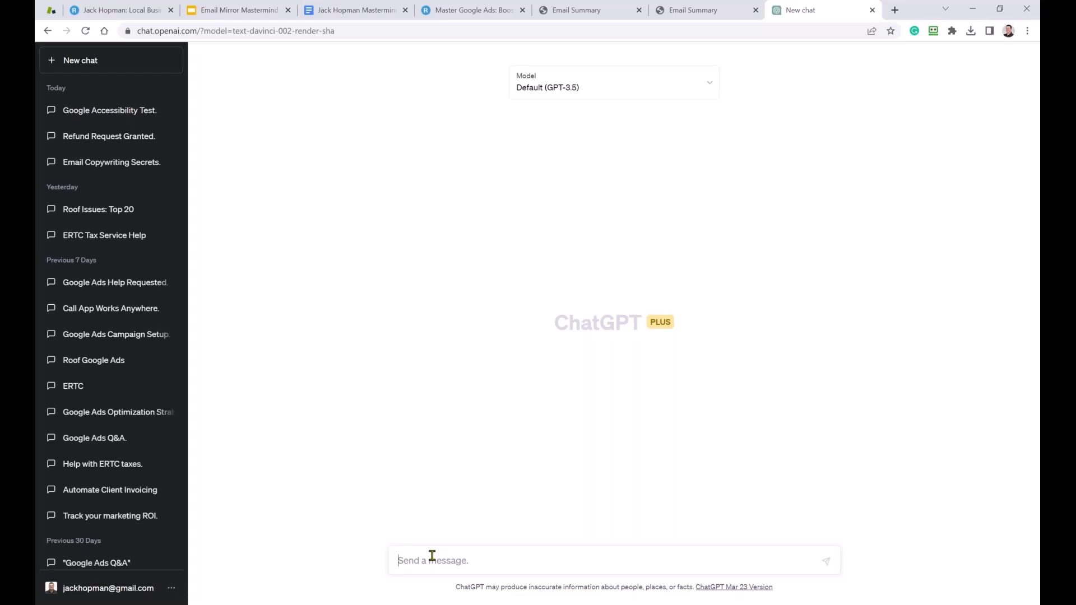
{"action": "type", "text": "What are the top 20 reasons business owners need help with XXXXXXXXX?"}
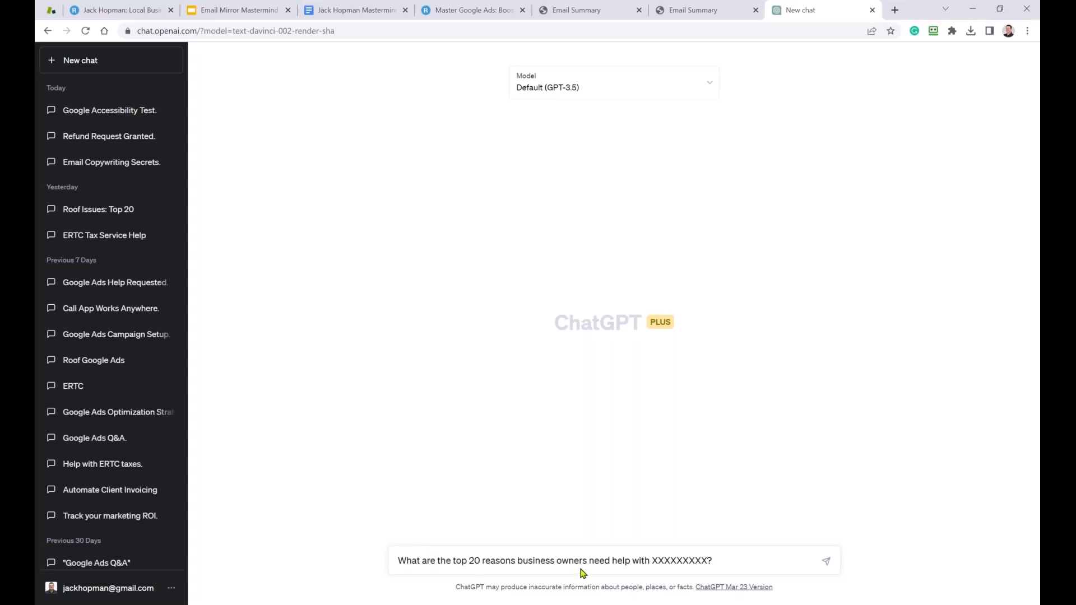
Insert 'plumbing' before 'business', replace the XXXXXXXXX placeholder with the website offer, and send.
{"action": "left_click", "coordinate": [535, 565]}
{"action": "type", "text": "plumbing"}
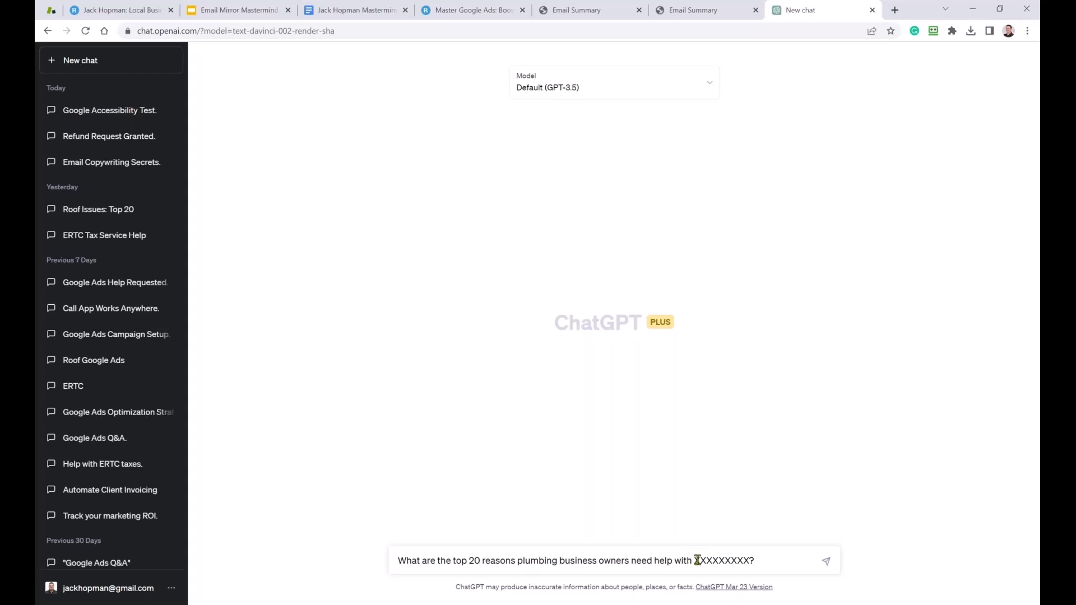
{"action": "left_click_drag", "start_coordinate": [698, 560], "coordinate": [750, 560]}
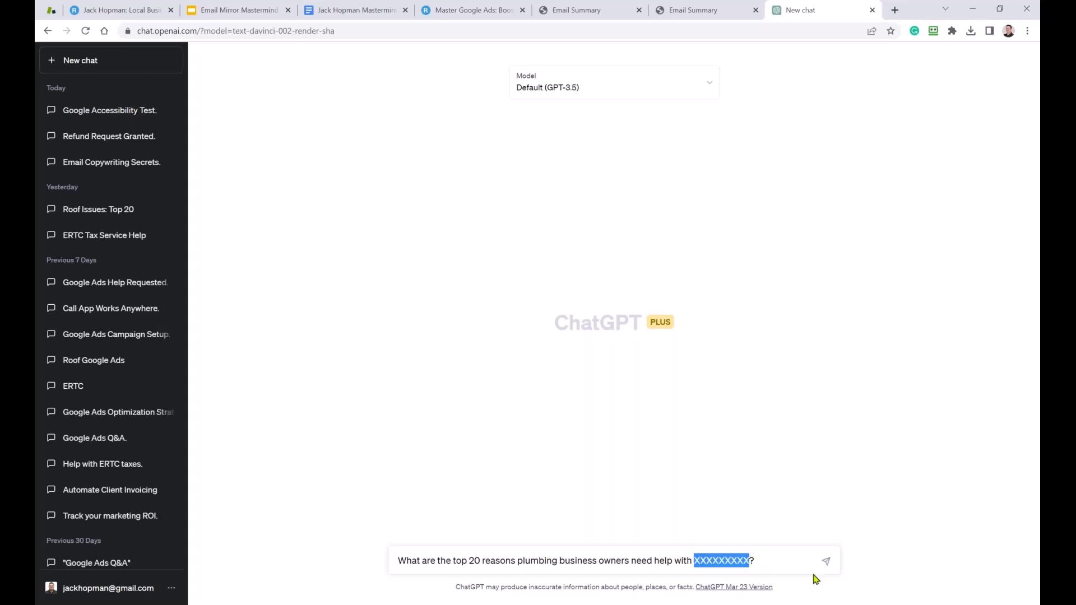
{"action": "key", "text": "BackSpace"}
{"action": "key", "text": "Delete"}
{"action": "type", "text": "a gppd"}
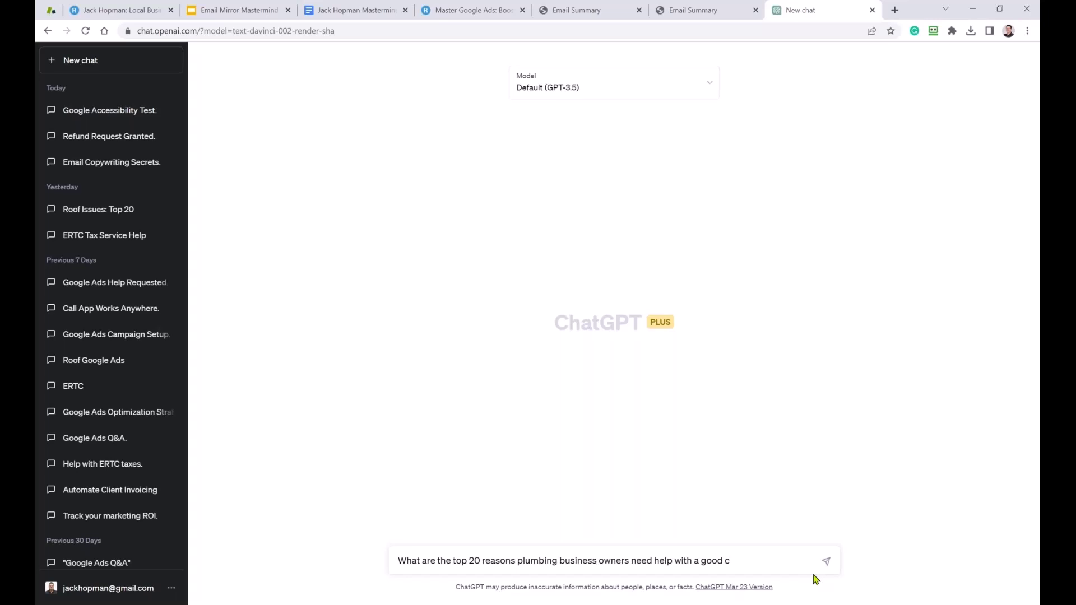
{"action": "key", "text": "BackSpace"}
{"action": "type", "text": "nv"}
{"action": "left_click", "coordinate": [828, 566]}
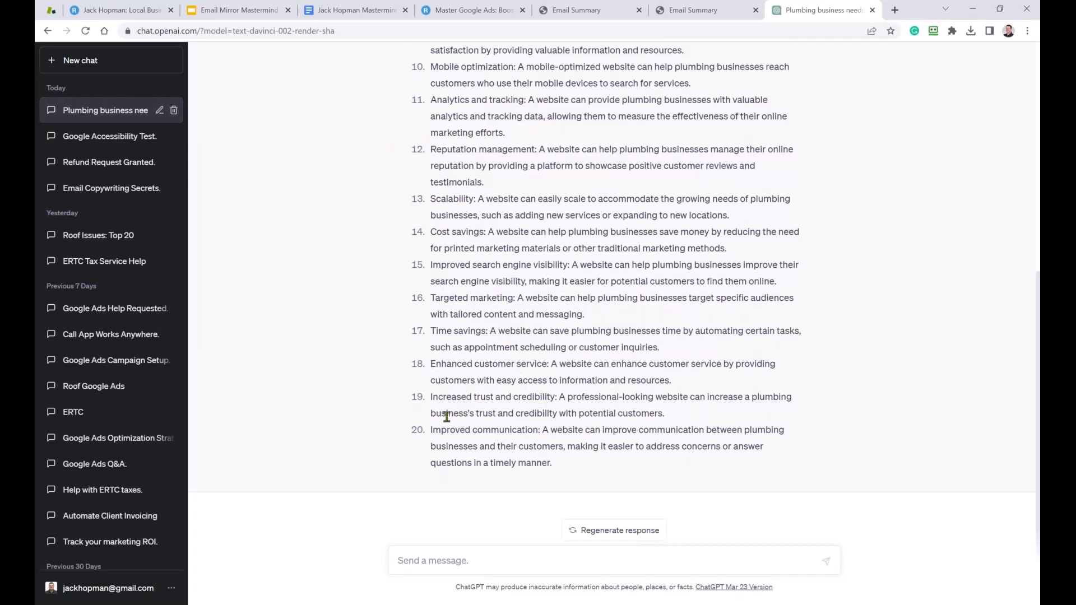
{"action": "scroll", "coordinate": [516, 433], "scroll_direction": "up", "scroll_amount": 1}
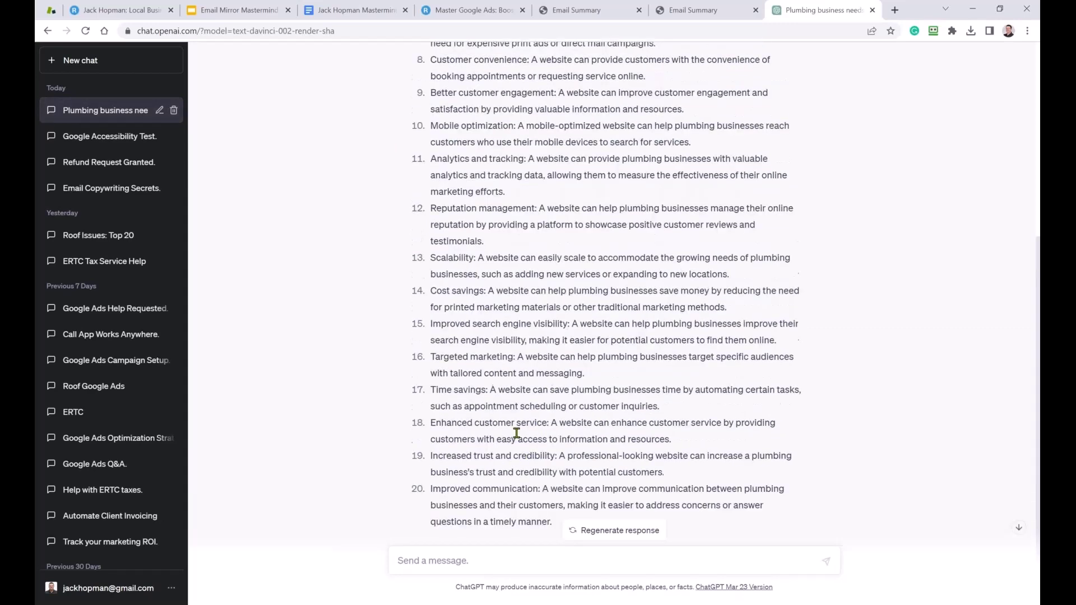
Paste the 15-keywords prompt into the chat, add 'plumbing' before 'business', and send it.
{"action": "left_click", "coordinate": [370, 11]}
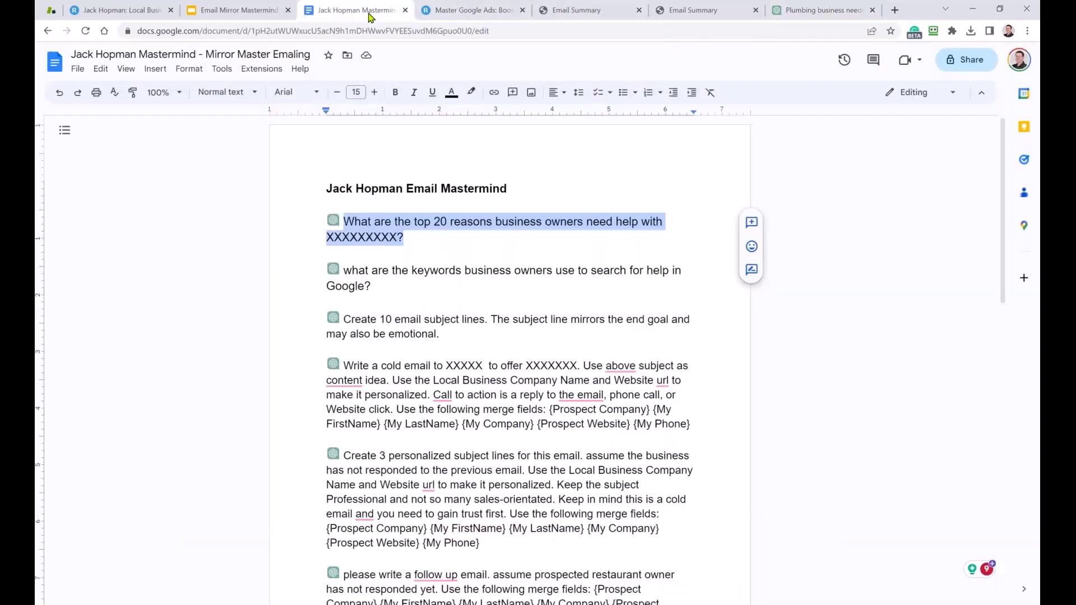
{"action": "left_click_drag", "start_coordinate": [382, 287], "coordinate": [348, 272]}
{"action": "key", "text": "ctrl+c"}
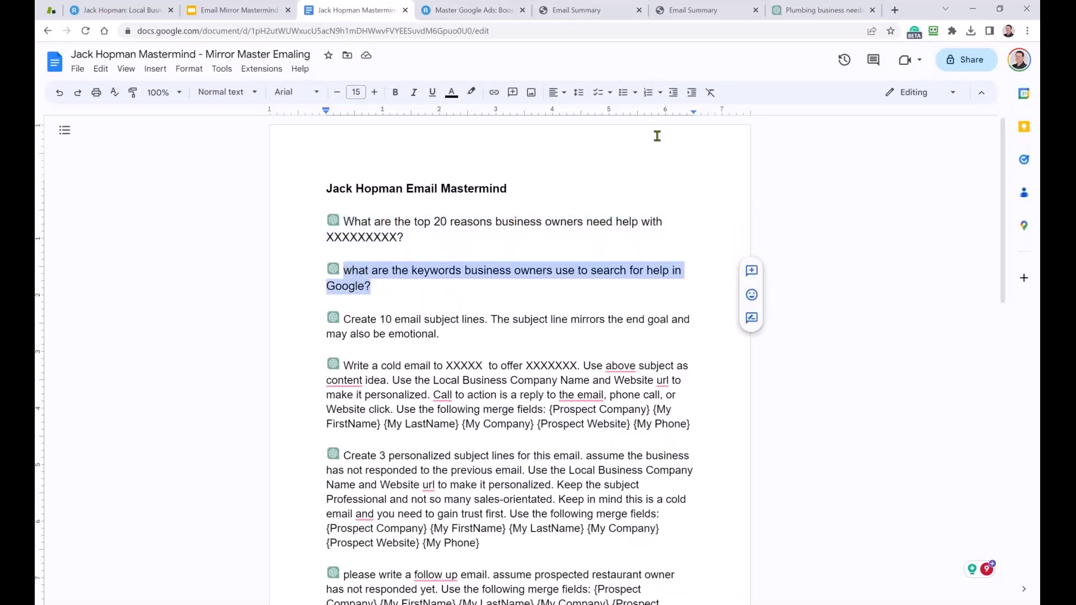
{"action": "left_click", "coordinate": [815, 10]}
{"action": "left_click", "coordinate": [448, 561]}
{"action": "key", "text": "ctrl+v"}
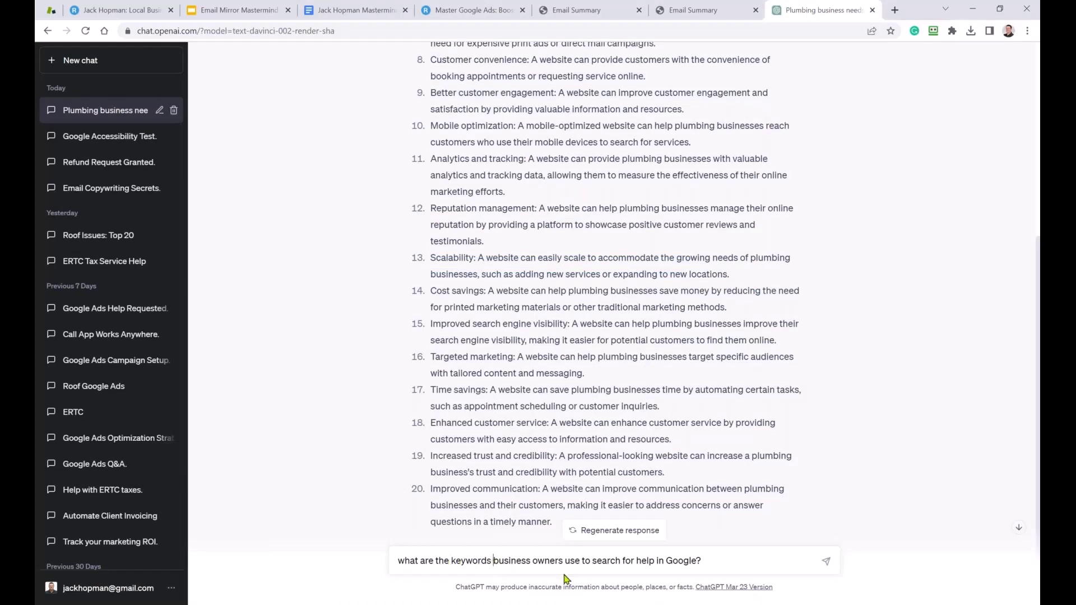
{"action": "type", "text": "plubin"}
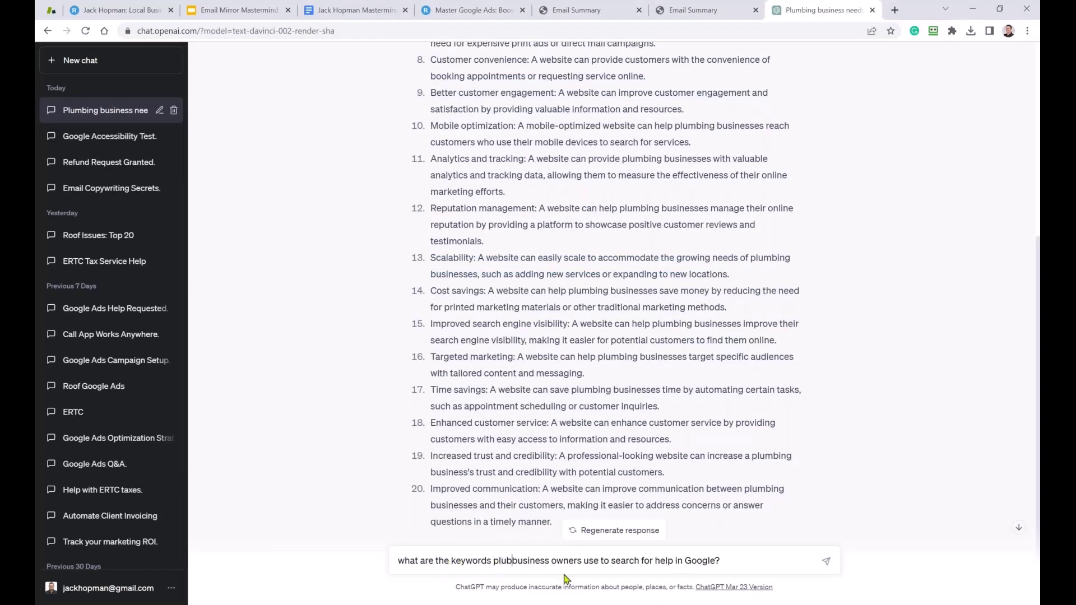
{"action": "key", "text": "BackSpace"}
{"action": "key", "text": "BackSpace"}
{"action": "key", "text": "BackSpace"}
{"action": "type", "text": "mbing"}
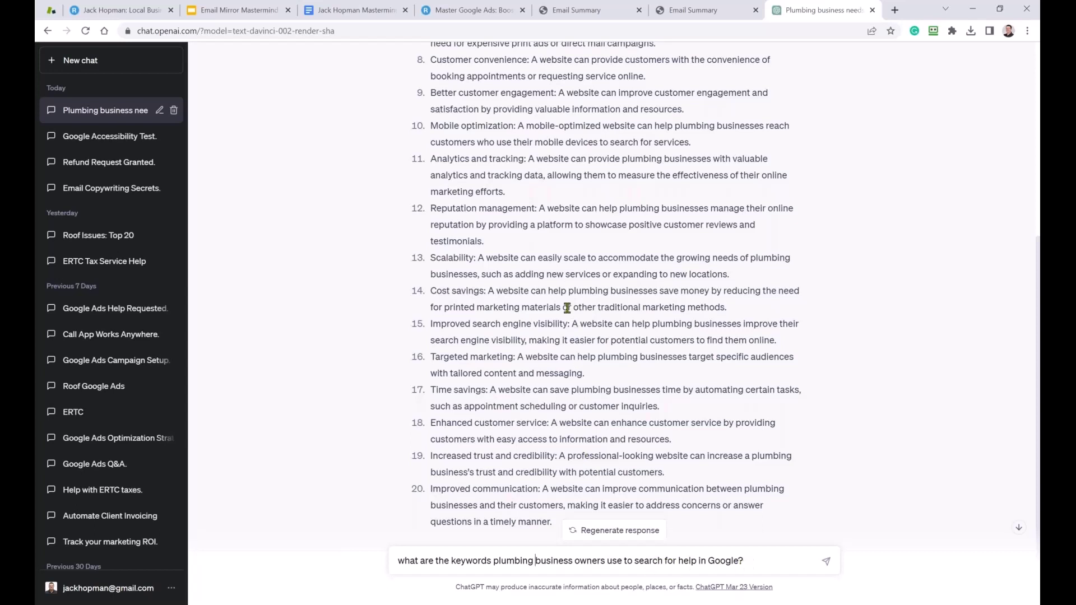
{"action": "left_click", "coordinate": [827, 562]}
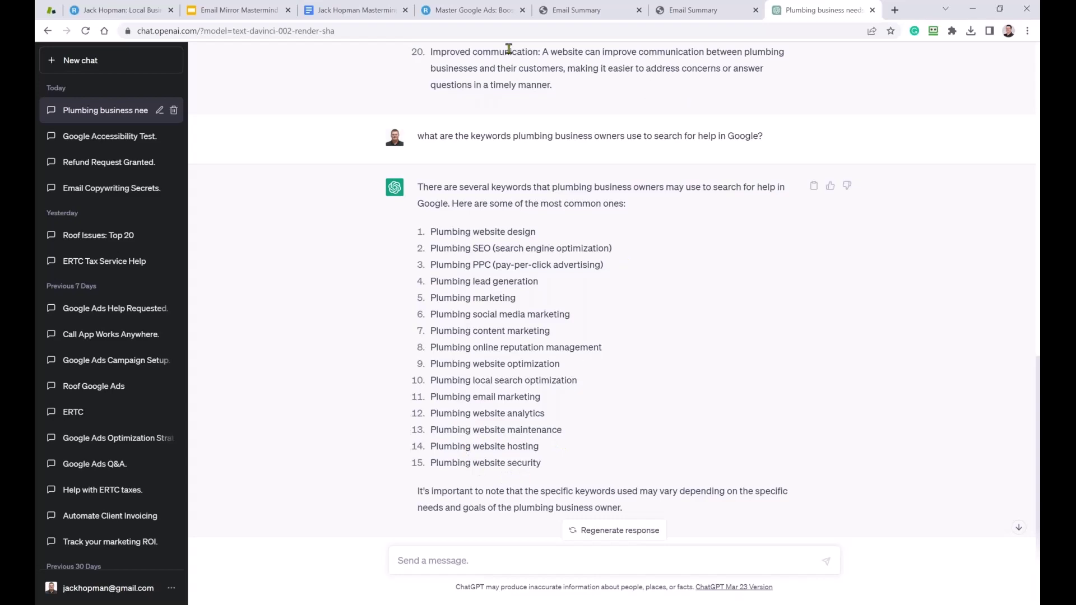
Copy the 'Create 10 email subject lines…' paragraph from the prompt document.
{"action": "left_click", "coordinate": [363, 19]}
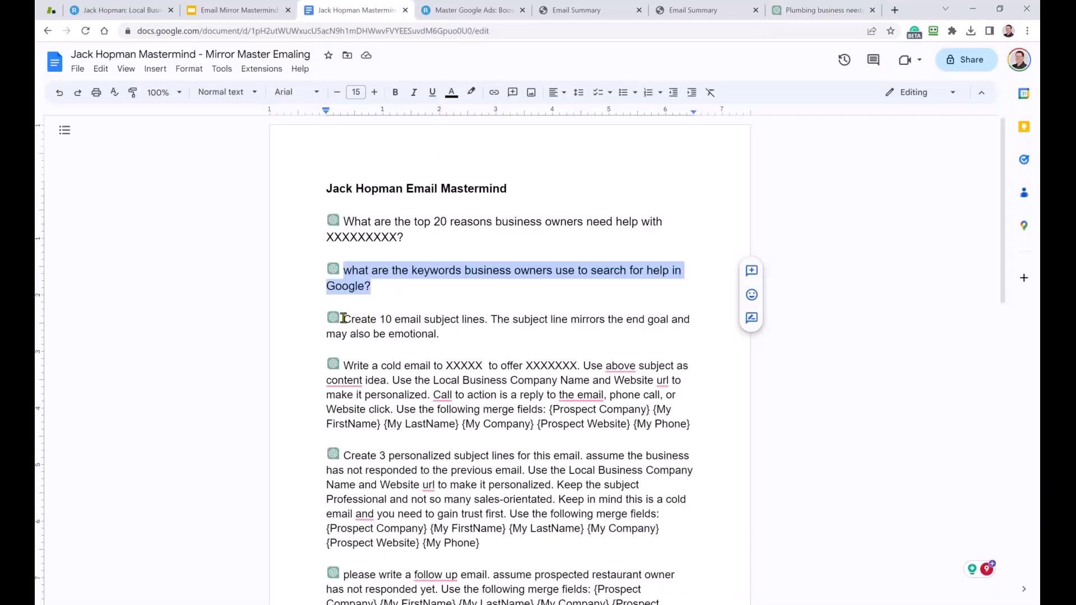
{"action": "left_click_drag", "start_coordinate": [343, 319], "coordinate": [431, 332]}
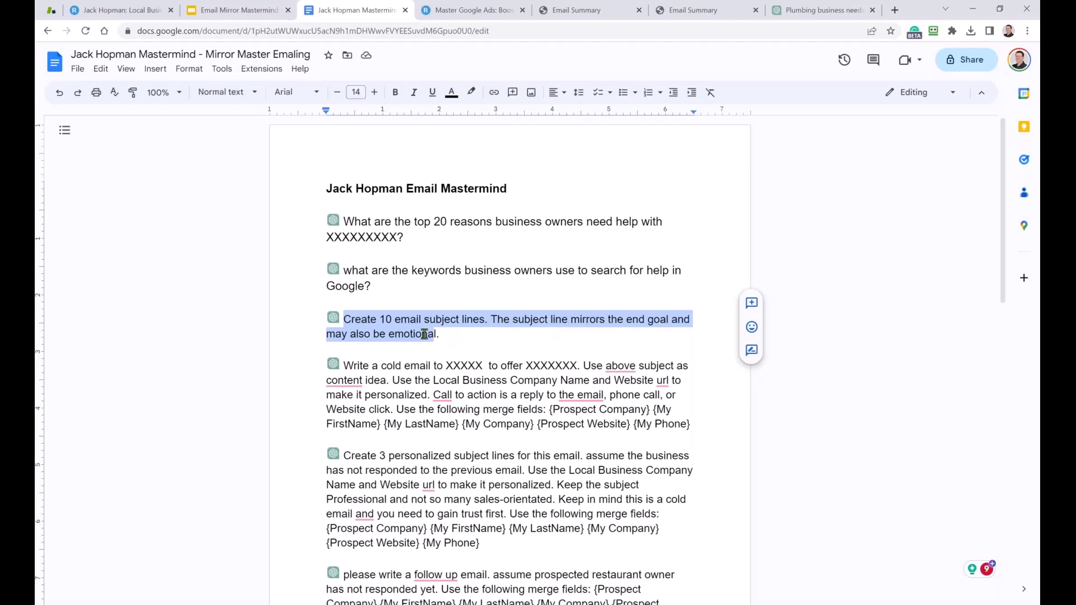
{"action": "left_click_drag", "start_coordinate": [440, 335], "coordinate": [345, 321]}
{"action": "key", "text": "ctrl+c"}
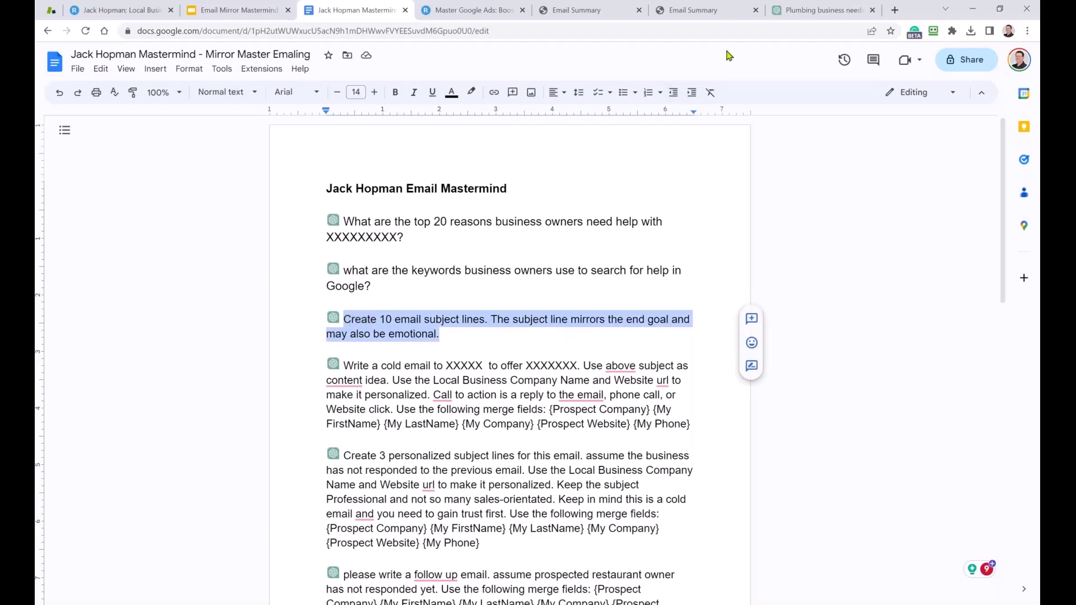
{"action": "left_click", "coordinate": [819, 10]}
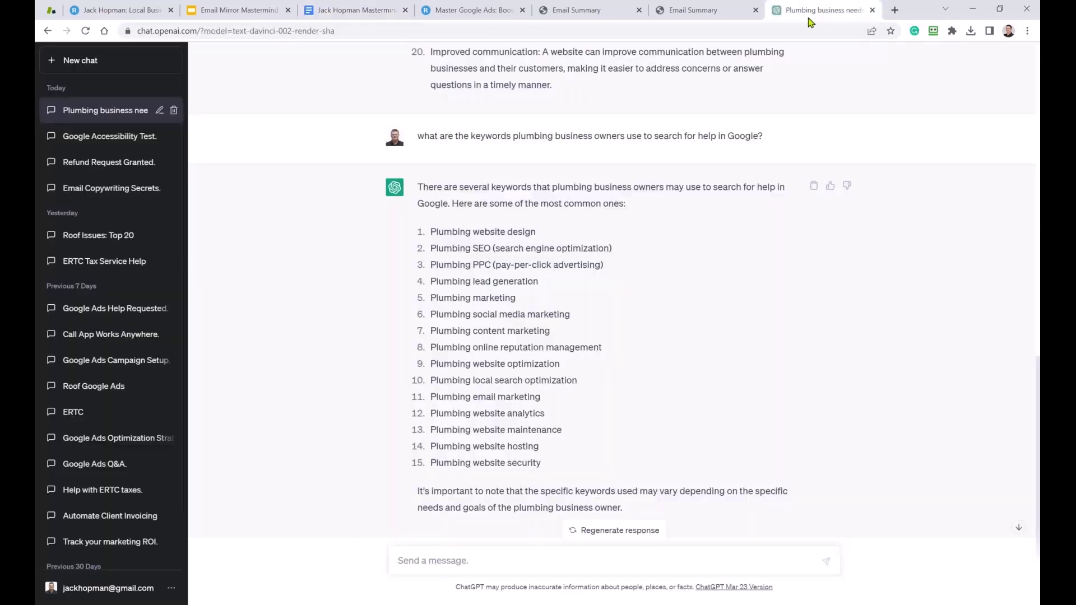
Paste the subject-line prompt and insert 'for offering website design' after 'lines'.
{"action": "left_click", "coordinate": [461, 562]}
{"action": "key", "text": "ctrl+v"}
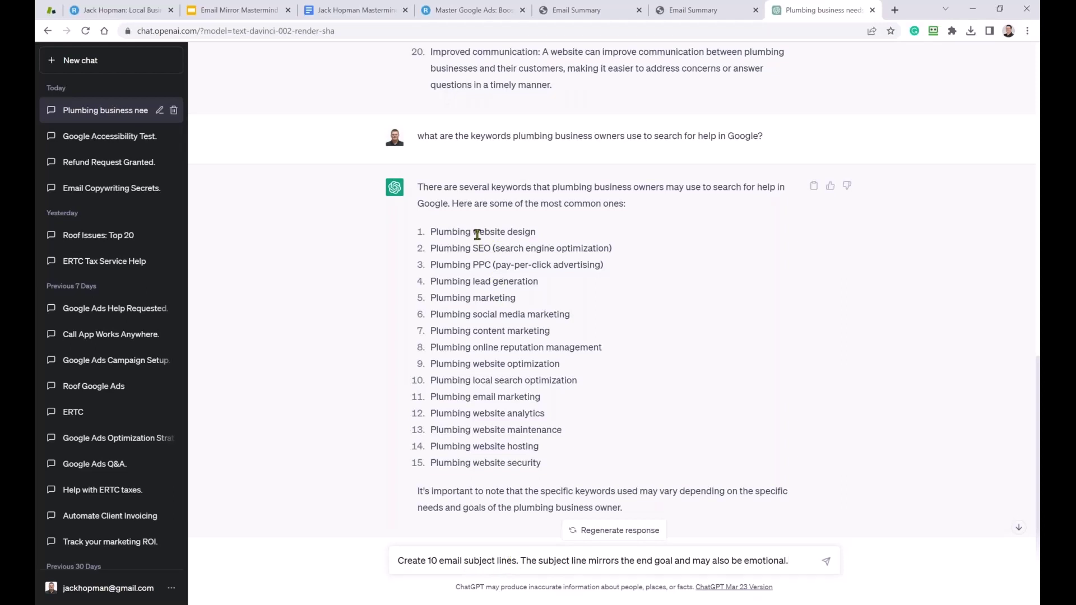
{"action": "left_click_drag", "start_coordinate": [475, 232], "coordinate": [538, 232]}
{"action": "key", "text": "ctrl+c"}
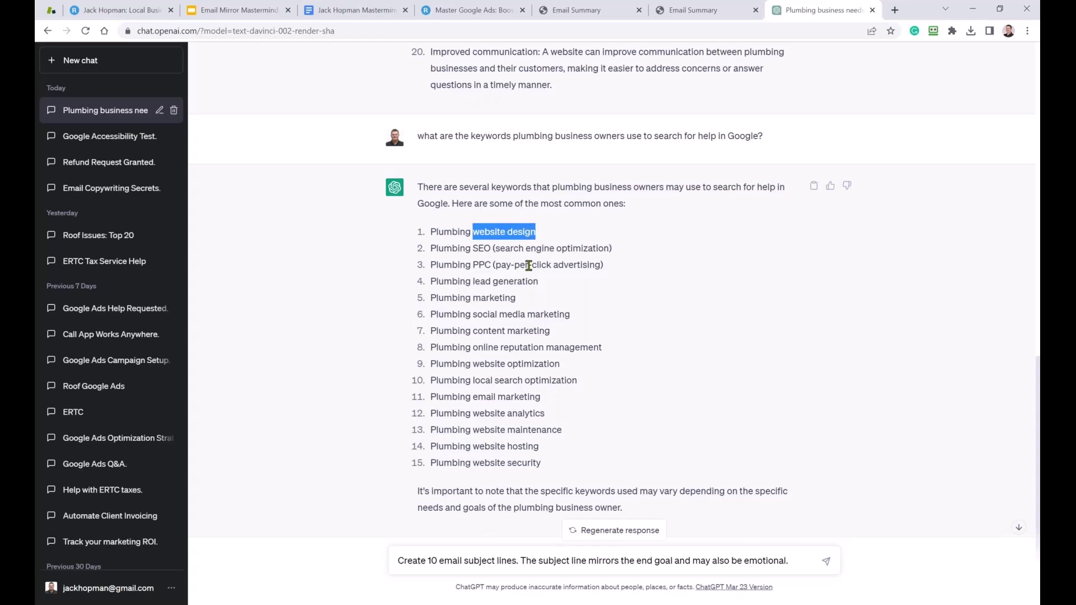
{"action": "left_click", "coordinate": [516, 561]}
{"action": "type", "text": "for"}
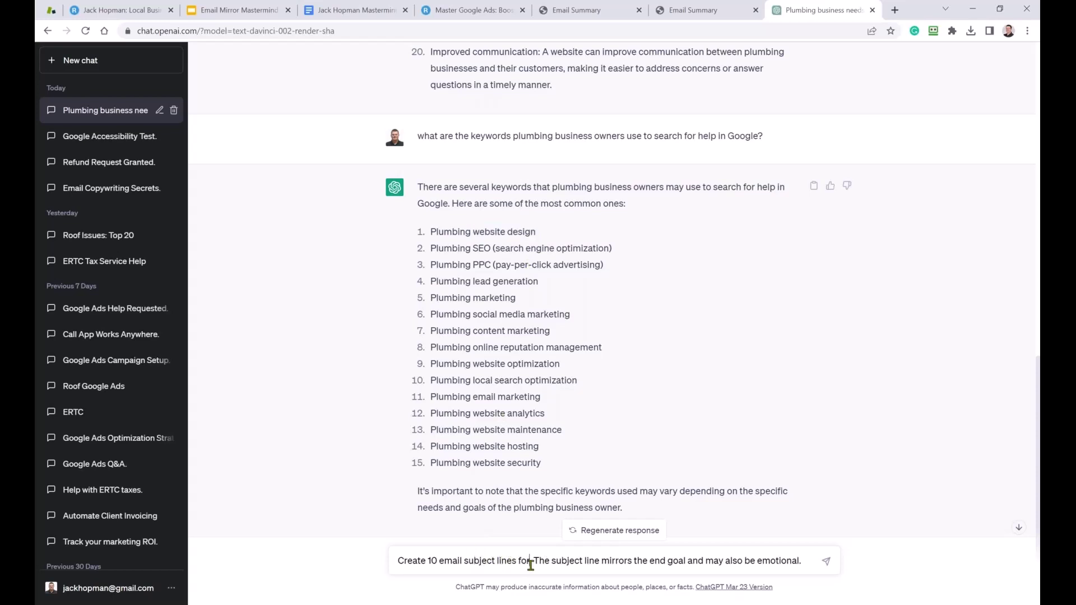
{"action": "type", "text": " off"}
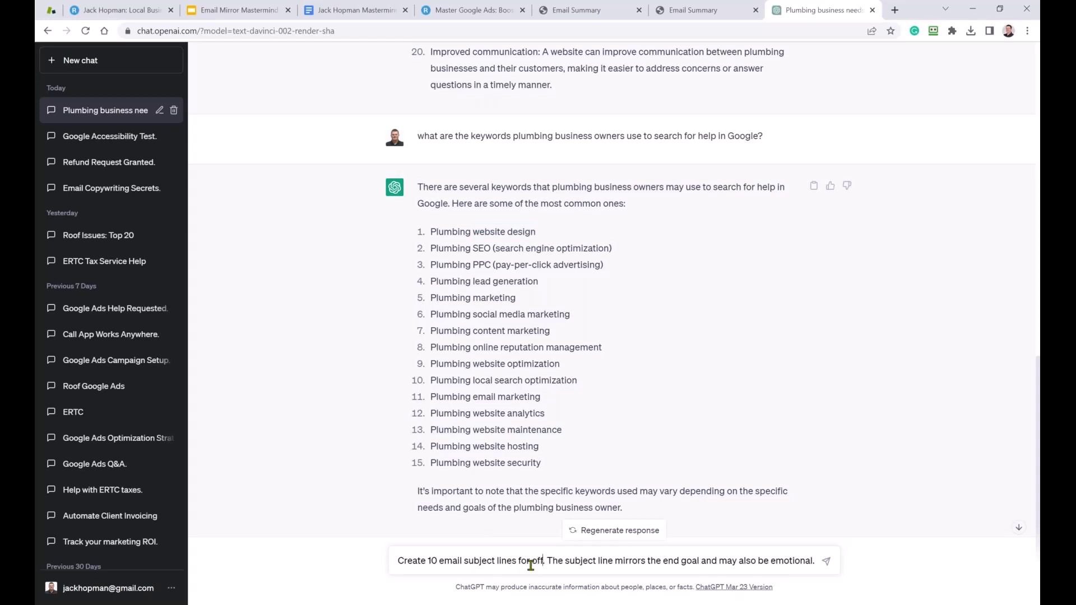
{"action": "type", "text": "ering"}
{"action": "key", "text": "ctrl+v"}
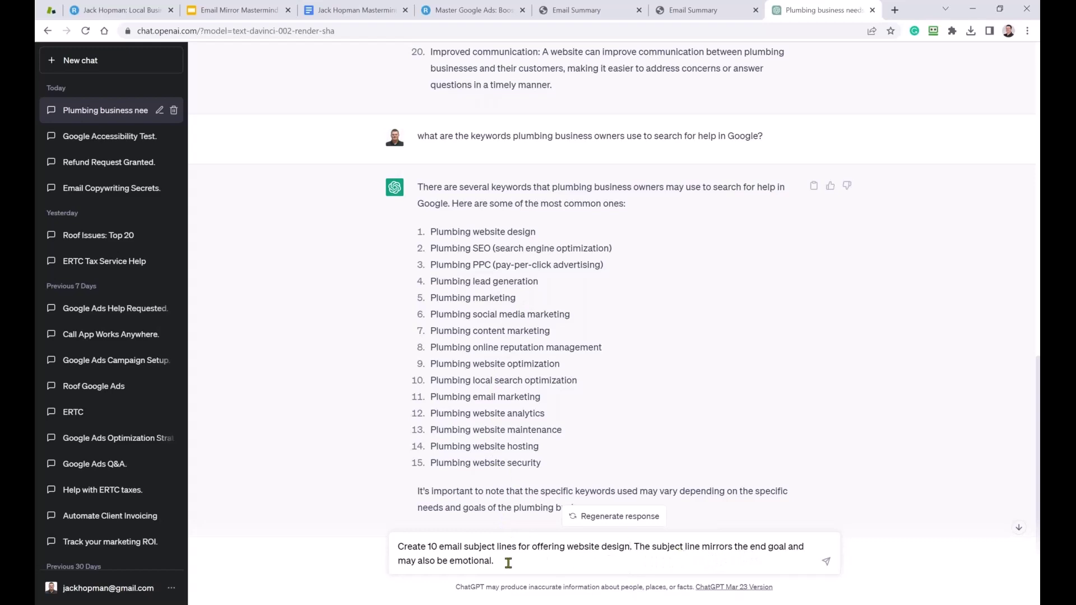
Send the request and copy all ten website design subject lines ChatGPT returns.
{"action": "left_click", "coordinate": [827, 561]}
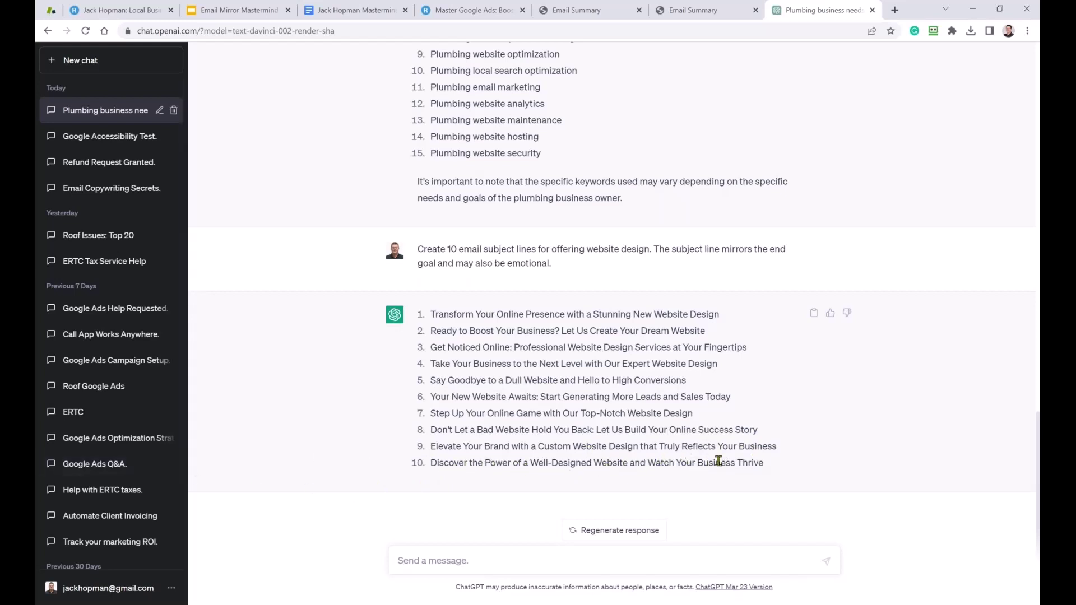
{"action": "left_click_drag", "start_coordinate": [776, 469], "coordinate": [432, 325]}
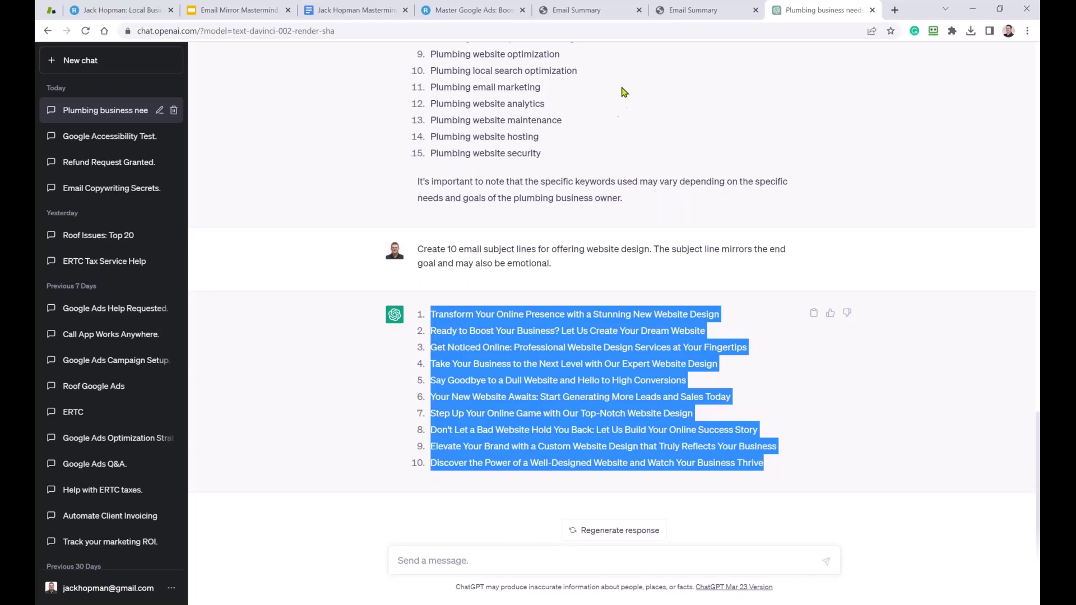
Select and copy the 'Write a cold email…' paragraph in the prompt document.
{"action": "left_click", "coordinate": [359, 15]}
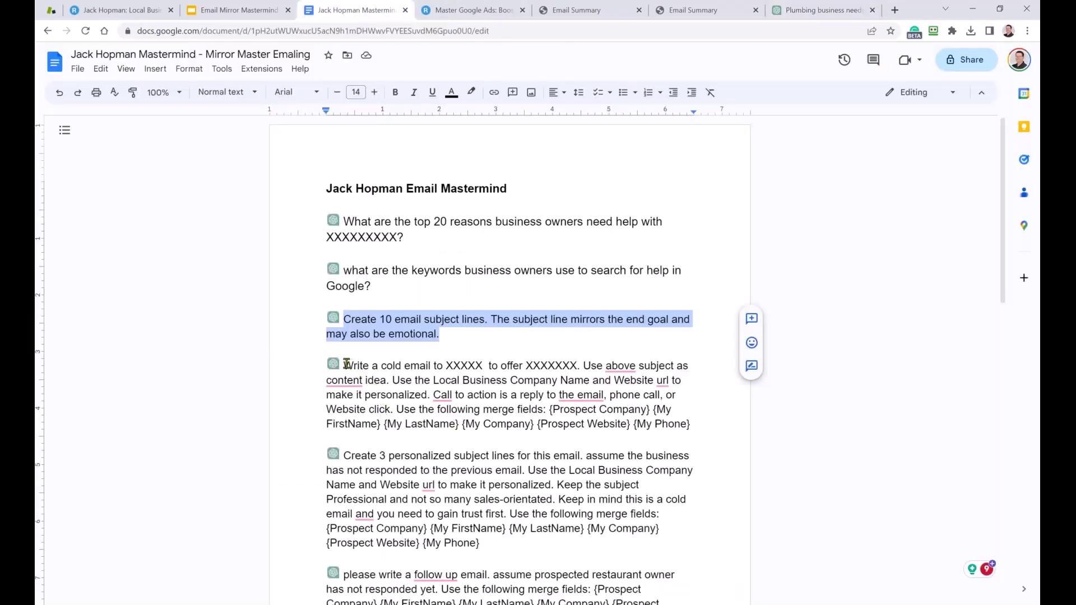
{"action": "left_click_drag", "start_coordinate": [345, 365], "coordinate": [692, 425]}
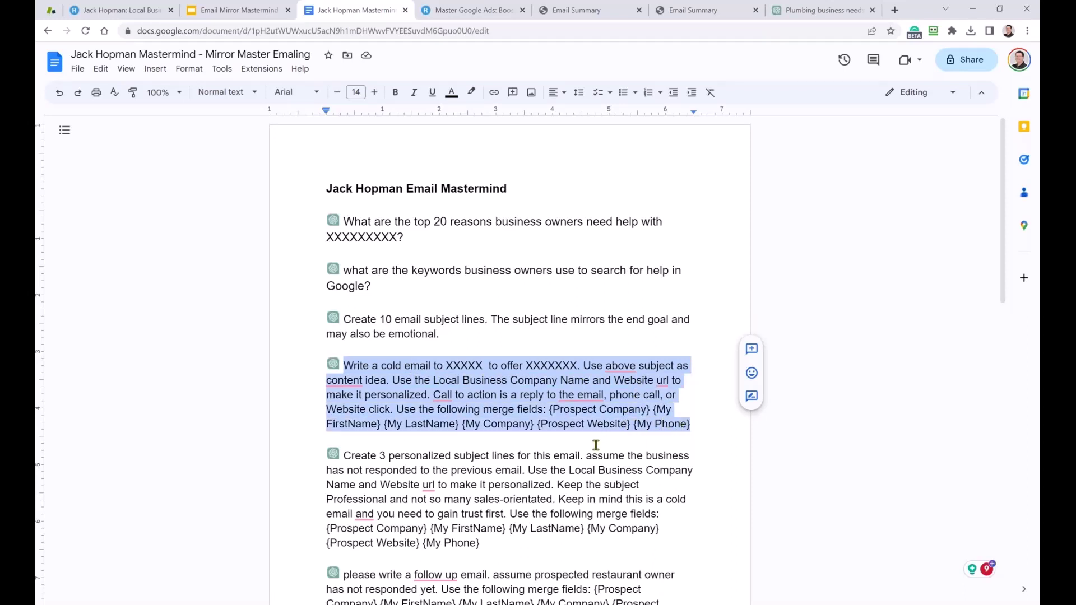
{"action": "left_click", "coordinate": [596, 445]}
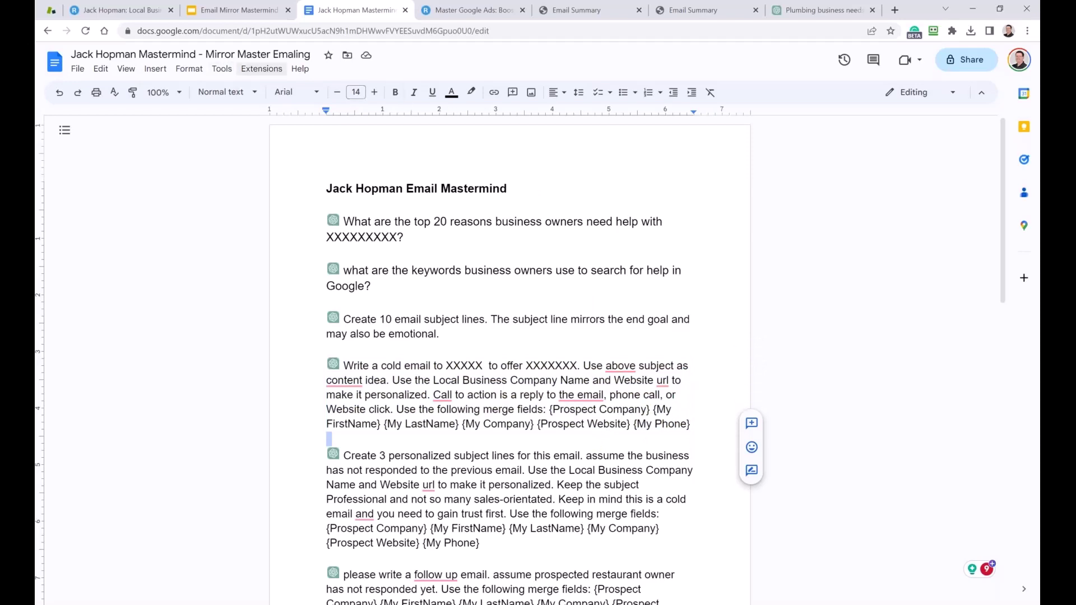
Start a new email campaign from the email statistics page.
{"action": "left_click", "coordinate": [576, 10]}
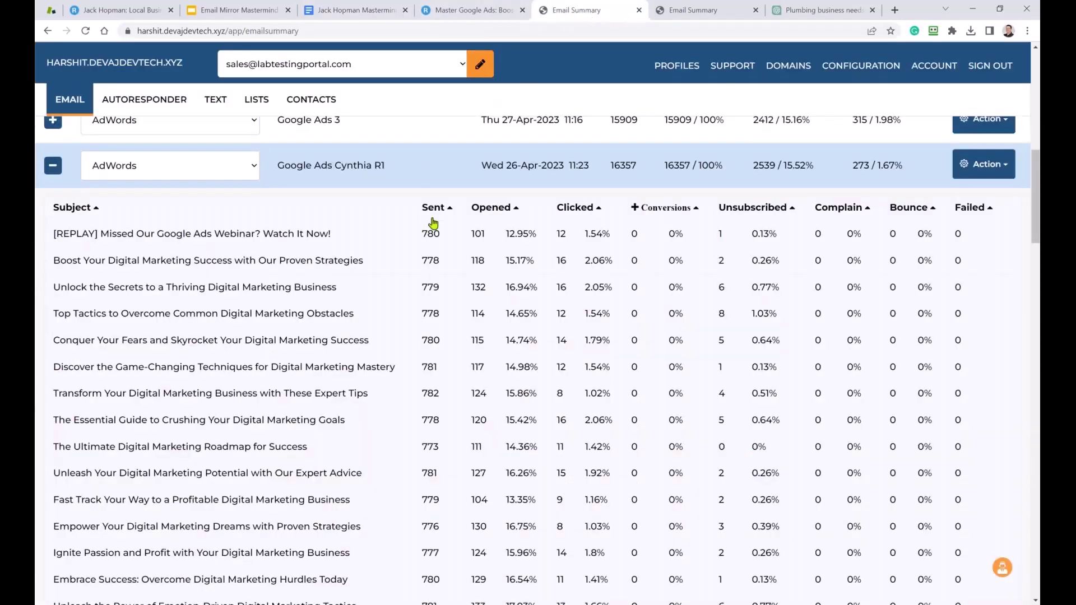
{"action": "scroll", "coordinate": [889, 202], "scroll_direction": "up", "scroll_amount": 10}
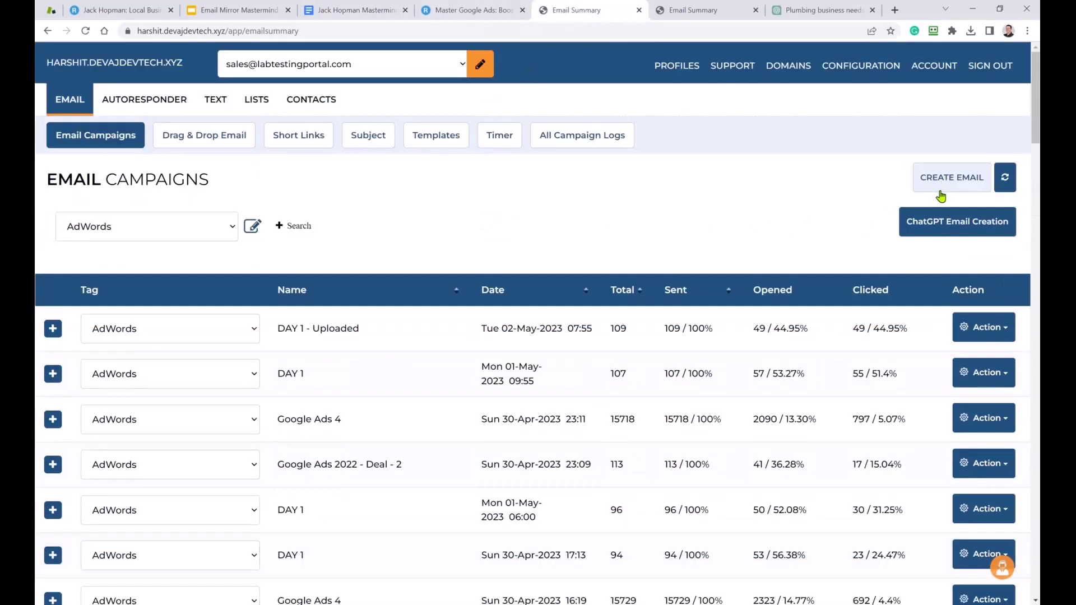
{"action": "left_click", "coordinate": [941, 191]}
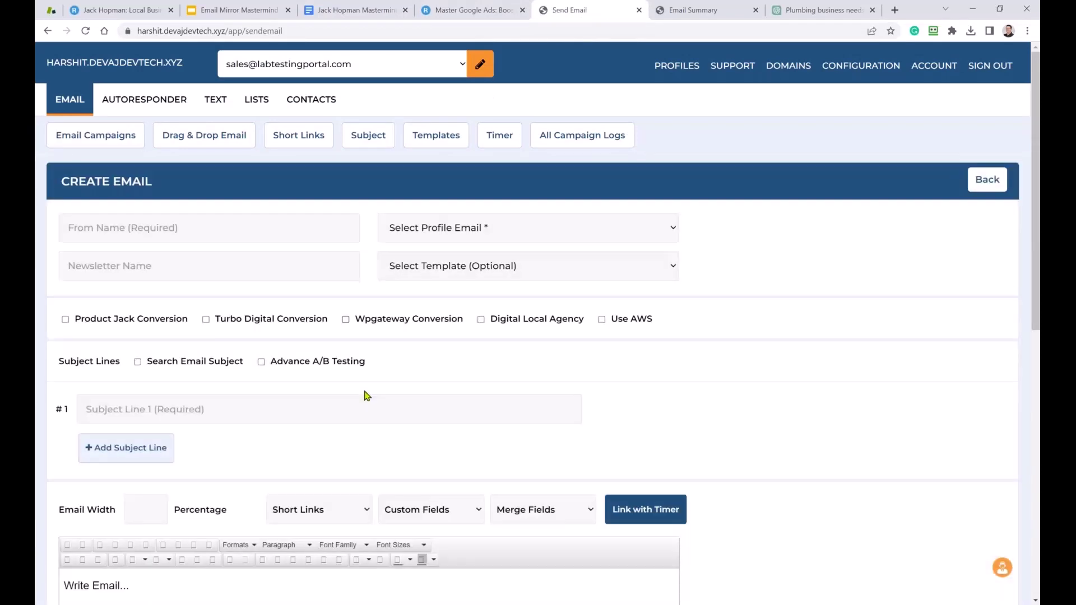
{"action": "scroll", "coordinate": [229, 426], "scroll_direction": "down", "scroll_amount": 5}
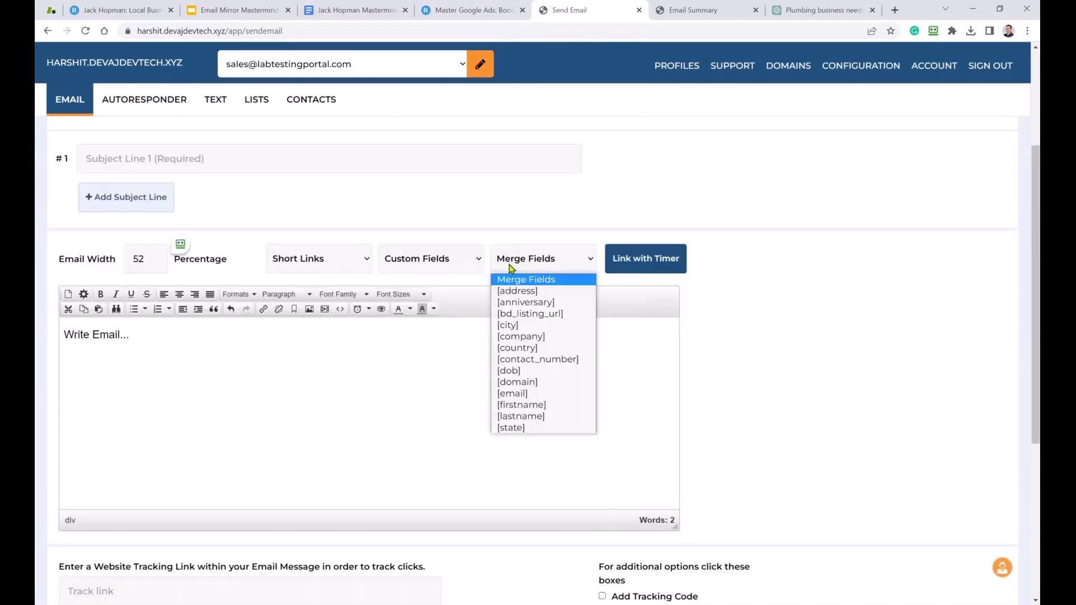
Insert the [company] merge field on the email body's second line and select it.
{"action": "left_click", "coordinate": [532, 337]}
{"action": "left_click", "coordinate": [148, 348]}
{"action": "left_click", "coordinate": [535, 265]}
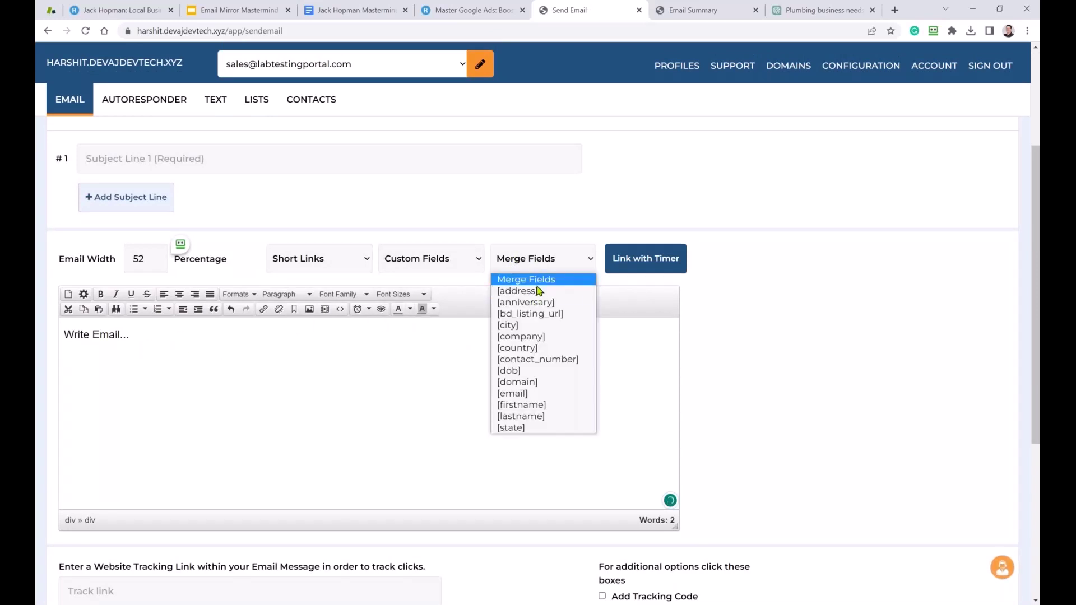
{"action": "left_click", "coordinate": [543, 337]}
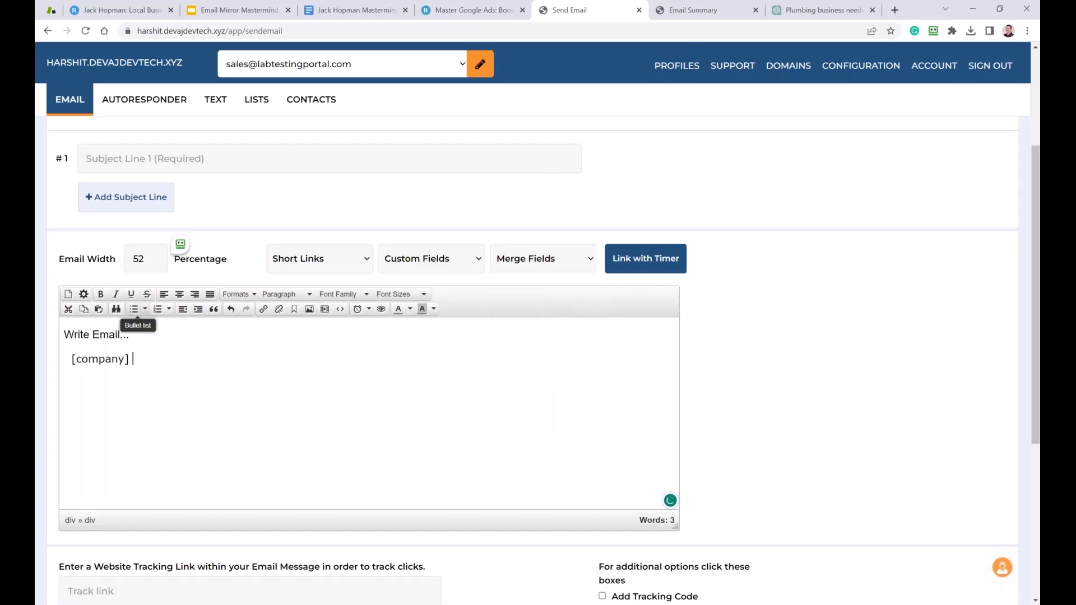
{"action": "left_click_drag", "start_coordinate": [134, 359], "coordinate": [71, 359]}
{"action": "key", "text": "ctrl+c"}
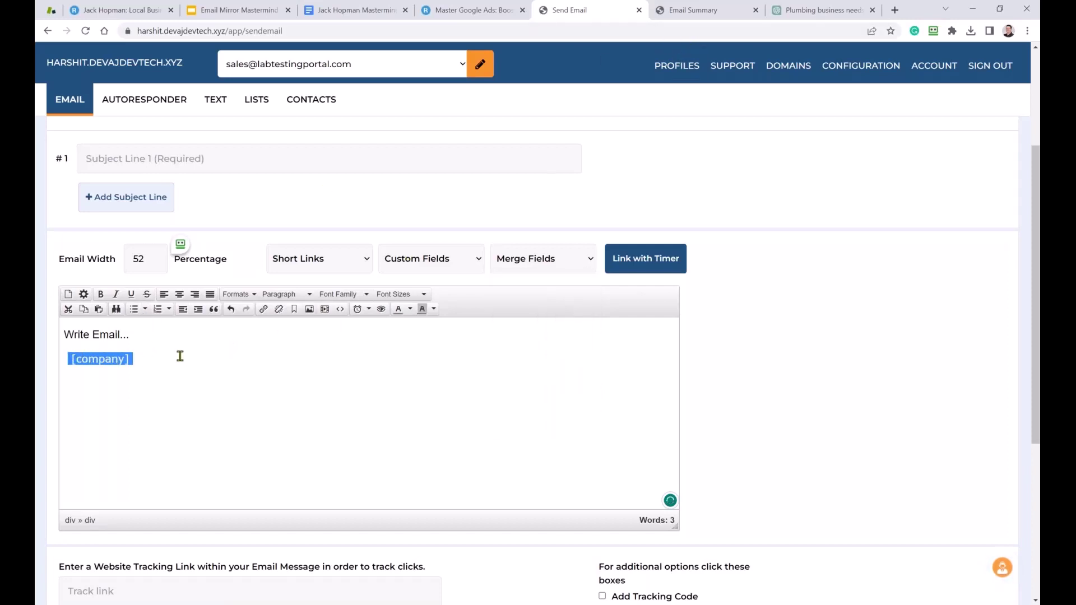
Replace the {Prospect Company} placeholder in the prompt with the copied [company] field.
{"action": "left_click", "coordinate": [358, 11]}
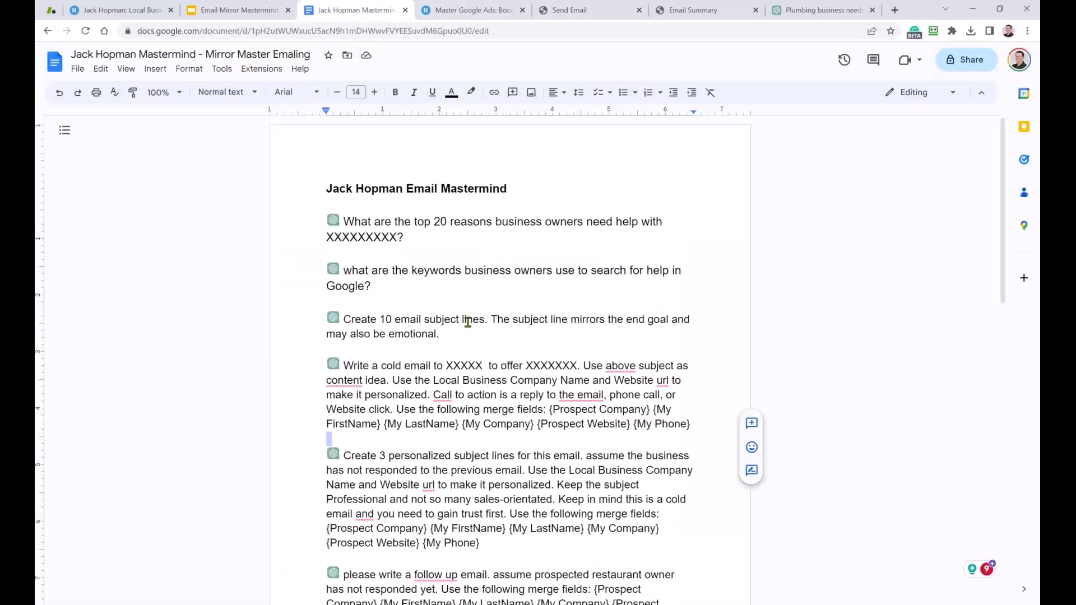
{"action": "scroll", "coordinate": [495, 428], "scroll_direction": "down", "scroll_amount": 1}
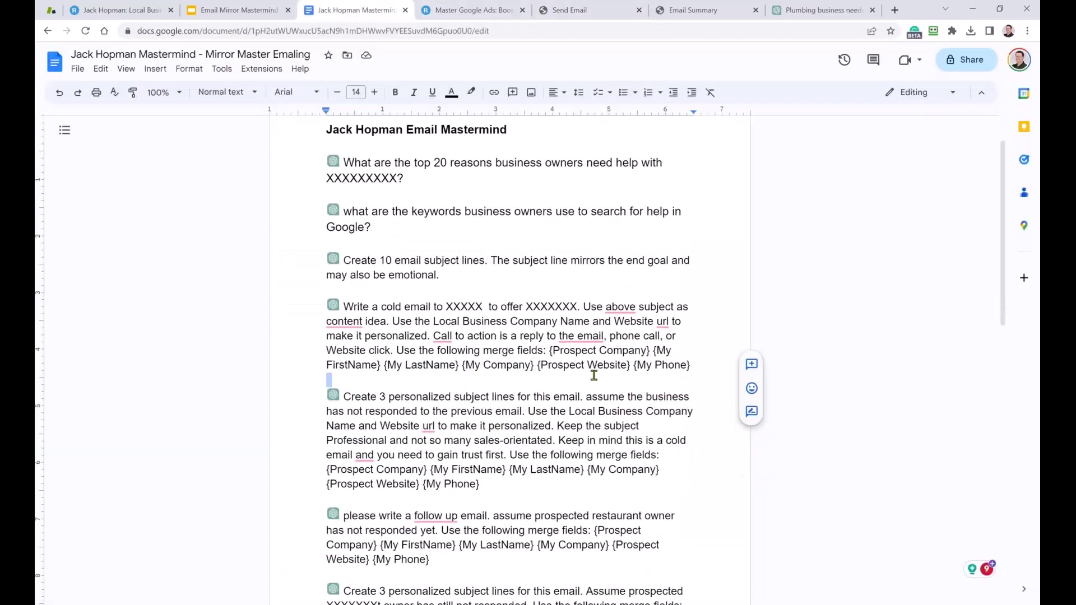
{"action": "left_click_drag", "start_coordinate": [651, 350], "coordinate": [550, 352]}
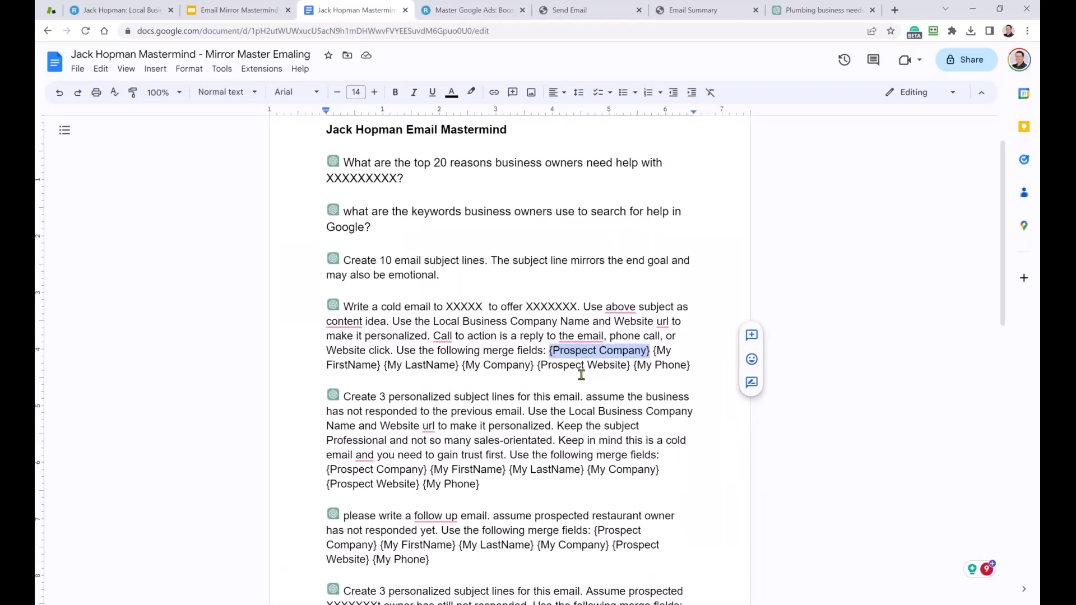
{"action": "key", "text": "ctrl+v"}
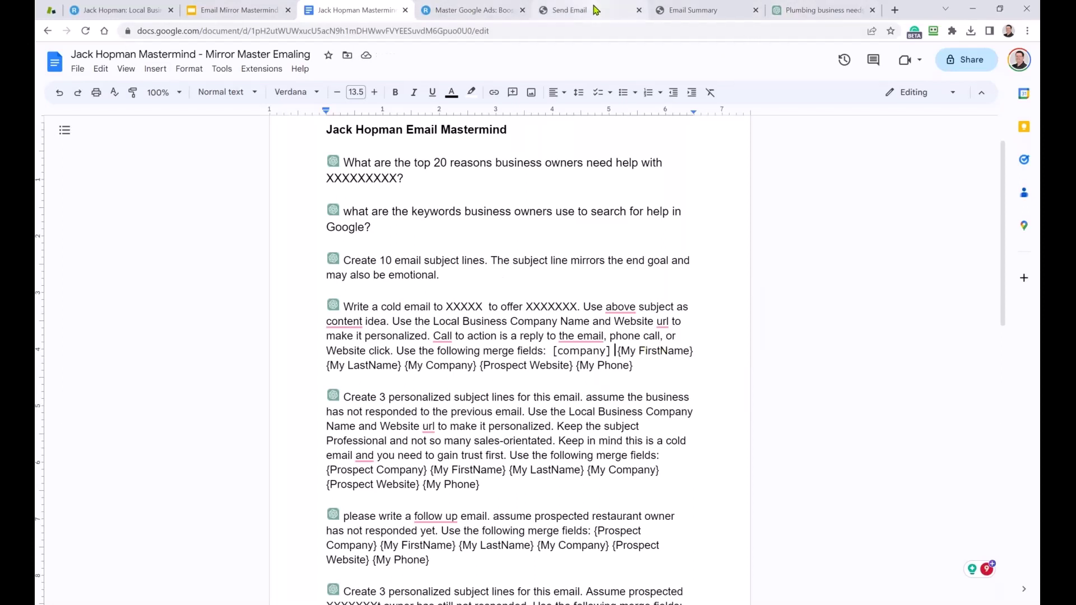
Check which merge fields the email editor's Merge Fields list offers.
{"action": "left_click", "coordinate": [570, 10]}
{"action": "left_click", "coordinate": [559, 258]}
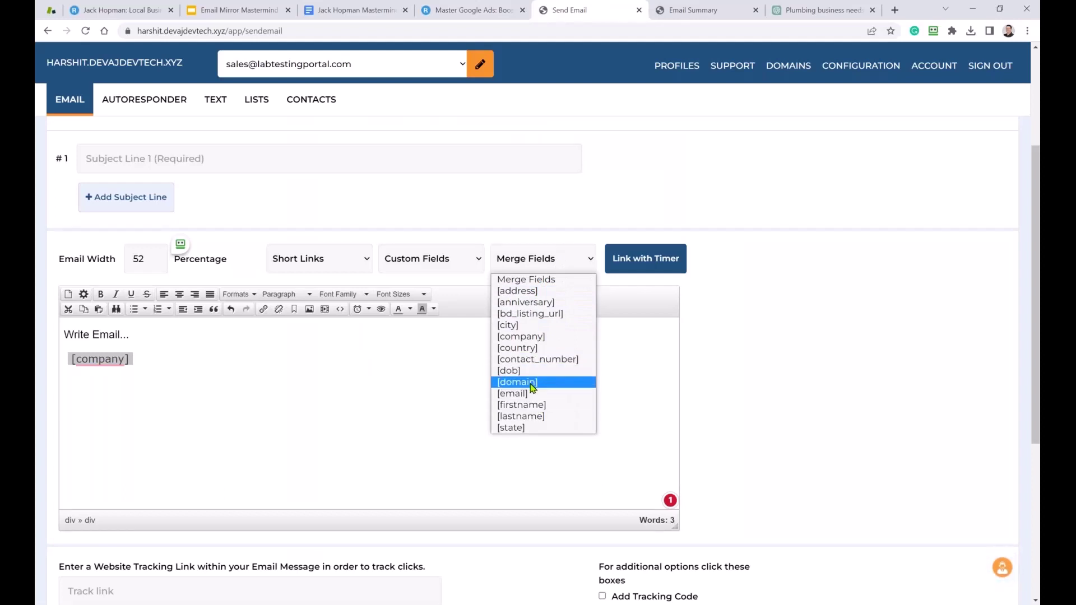
{"action": "left_click", "coordinate": [355, 11]}
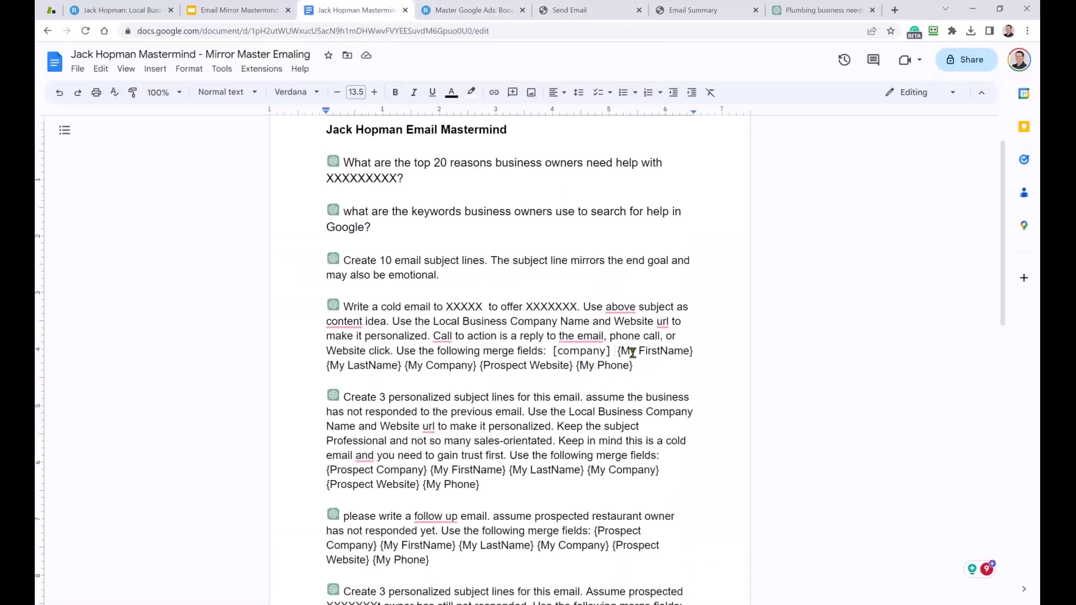
Rewrite the sender name placeholders as [YOUR First NAME] [My Last Name].
{"action": "left_click_drag", "start_coordinate": [617, 350], "coordinate": [691, 351]}
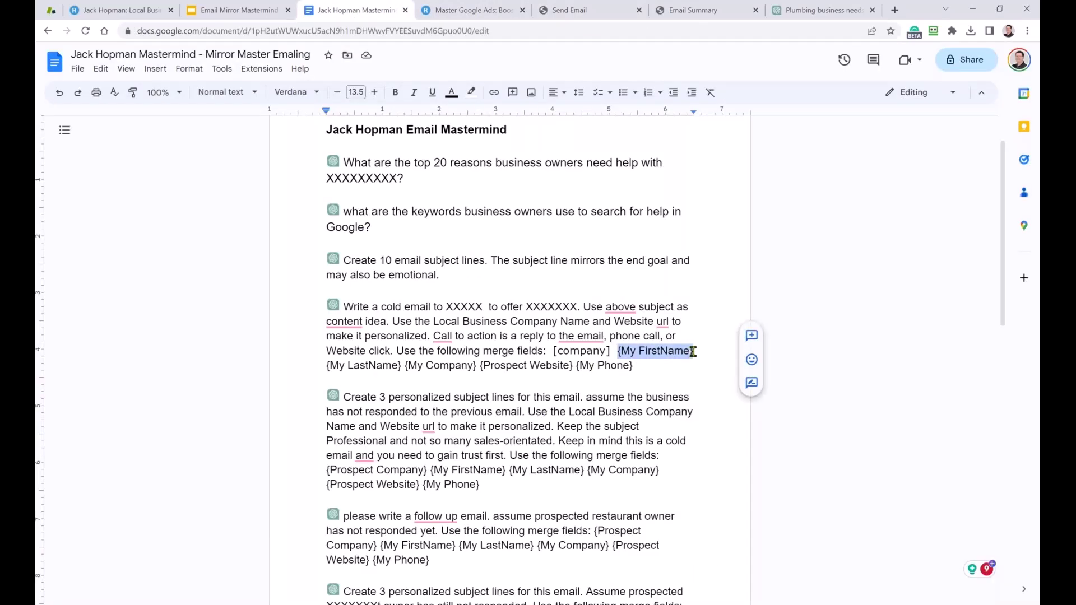
{"action": "type", "text": "YOUR NAME"}
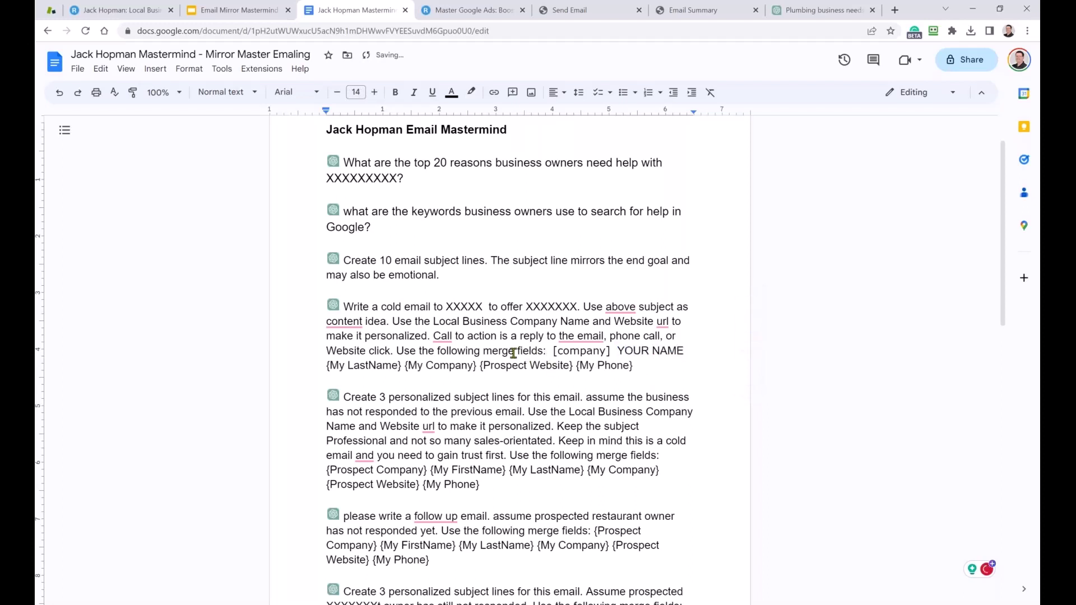
{"action": "left_click", "coordinate": [655, 350]}
{"action": "type", "text": "Foi"}
{"action": "key", "text": "BackSpace"}
{"action": "key", "text": "BackSpace"}
{"action": "key", "text": "BackSpace"}
{"action": "type", "text": "First na"}
{"action": "key", "text": "BackSpace"}
{"action": "key", "text": "BackSpace"}
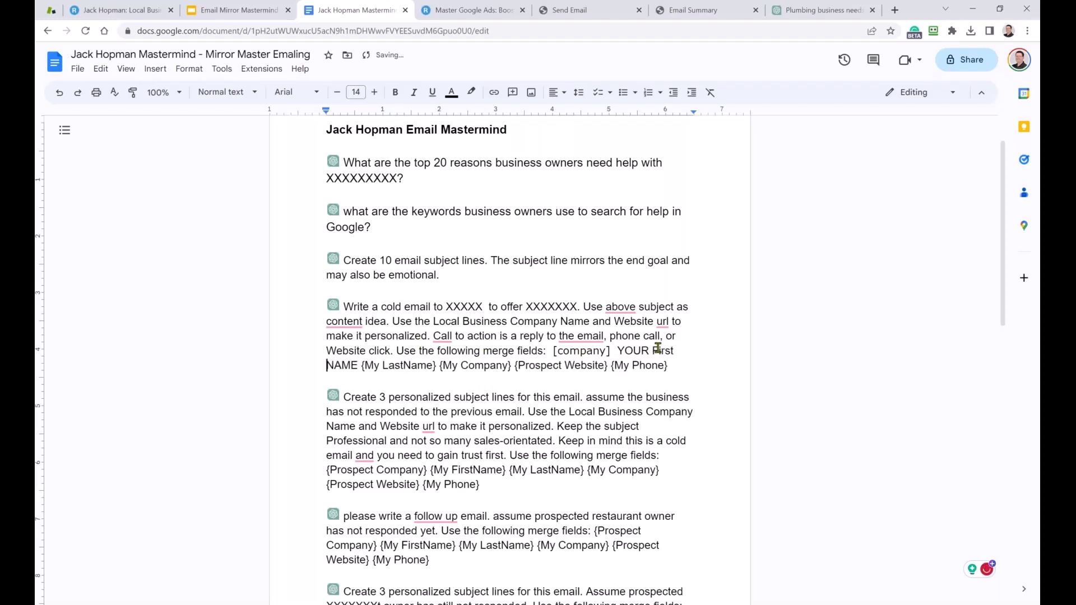
{"action": "left_click_drag", "start_coordinate": [359, 365], "coordinate": [540, 336]}
{"action": "left_click", "coordinate": [620, 351]}
{"action": "type", "text": "["}
{"action": "left_click", "coordinate": [357, 364]}
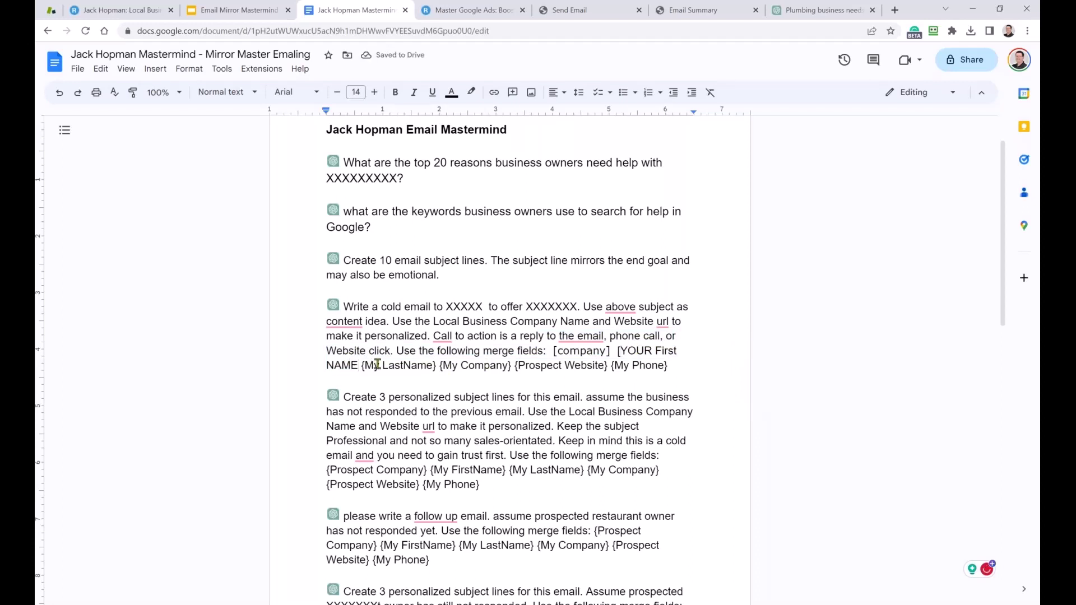
{"action": "type", "text": "] [My Last Na"}
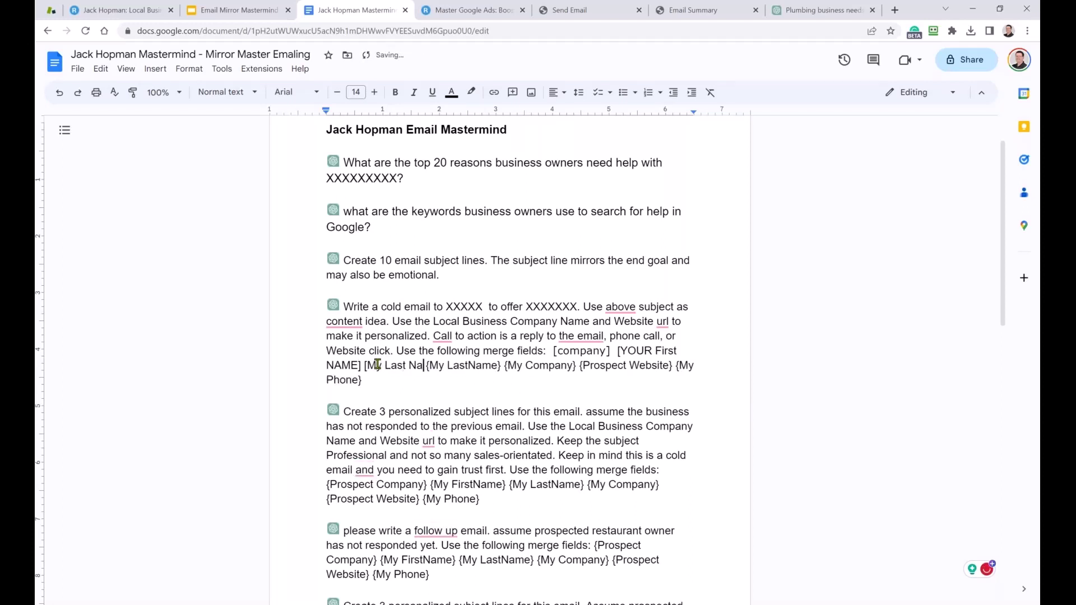
{"action": "type", "text": "me]"}
Replace the {My Company} placeholder with [Your Agency Name].
{"action": "key", "text": "Delete"}
{"action": "key", "text": "Delete"}
{"action": "key", "text": "Delete"}
{"action": "key", "text": "Delete"}
{"action": "key", "text": "Delete"}
{"action": "key", "text": "Delete"}
{"action": "key", "text": "Delete"}
{"action": "key", "text": "Delete"}
{"action": "key", "text": "Delete"}
{"action": "key", "text": "Delete"}
{"action": "key", "text": "Delete"}
{"action": "key", "text": "Delete"}
{"action": "key", "text": "Delete"}
{"action": "key", "text": "Delete"}
{"action": "key", "text": "Delete"}
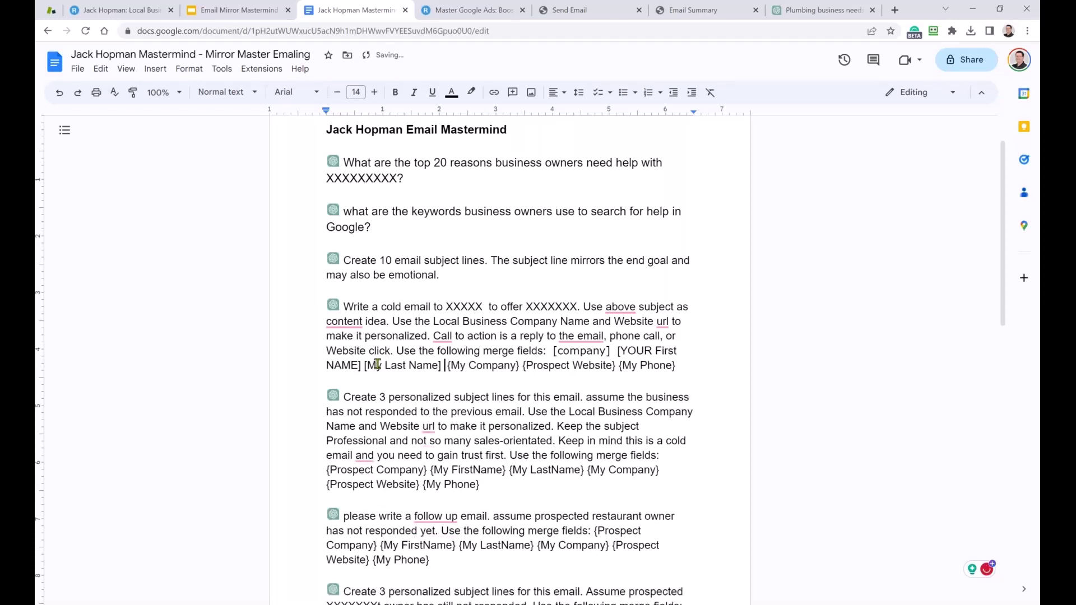
{"action": "type", "text": "[Your Agency"}
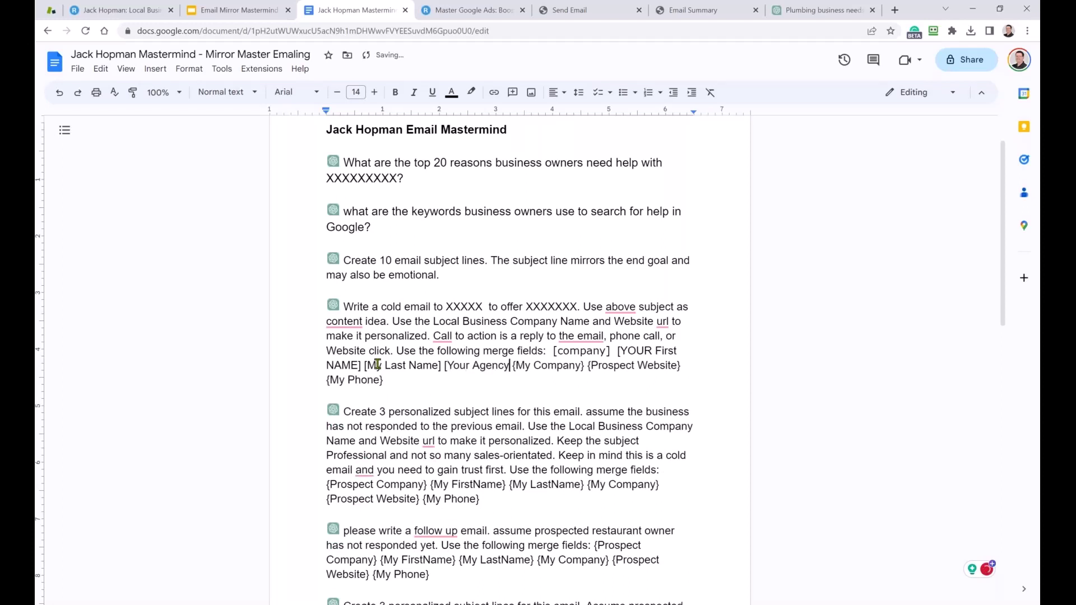
{"action": "type", "text": "]"}
{"action": "key", "text": "BackSpace"}
{"action": "type", "text": "Nem"}
{"action": "key", "text": "BackSpace"}
{"action": "key", "text": "BackSpace"}
{"action": "type", "text": "ame"}
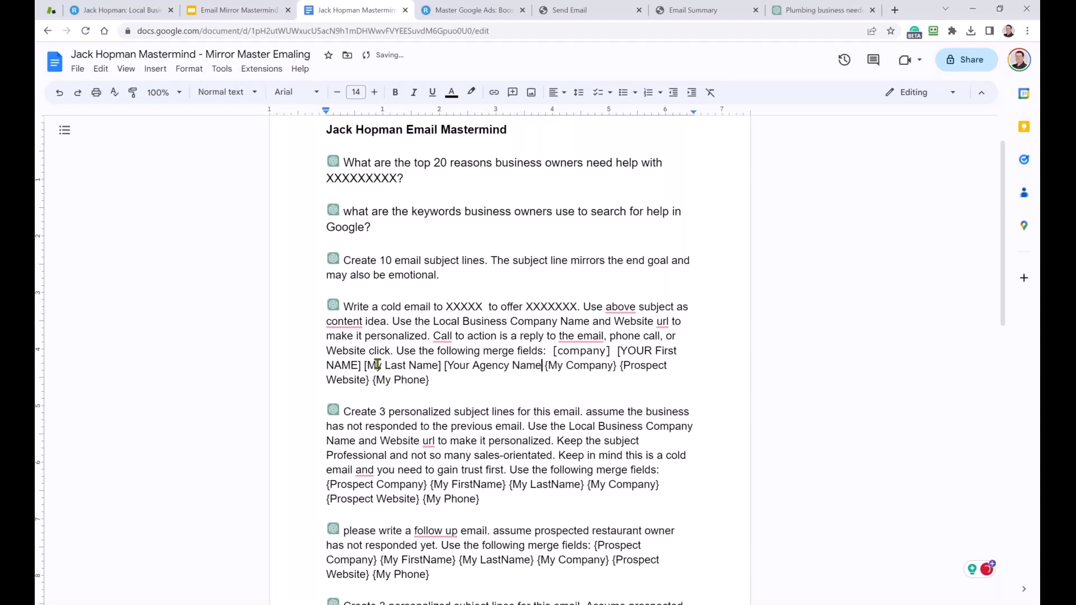
{"action": "type", "text": "]"}
{"action": "key", "text": "Delete"}
{"action": "key", "text": "Delete"}
{"action": "key", "text": "Delete"}
{"action": "key", "text": "Delete"}
{"action": "key", "text": "Delete"}
{"action": "key", "text": "Delete"}
{"action": "key", "text": "Delete"}
{"action": "key", "text": "Delete"}
{"action": "key", "text": "Delete"}
{"action": "key", "text": "Delete"}
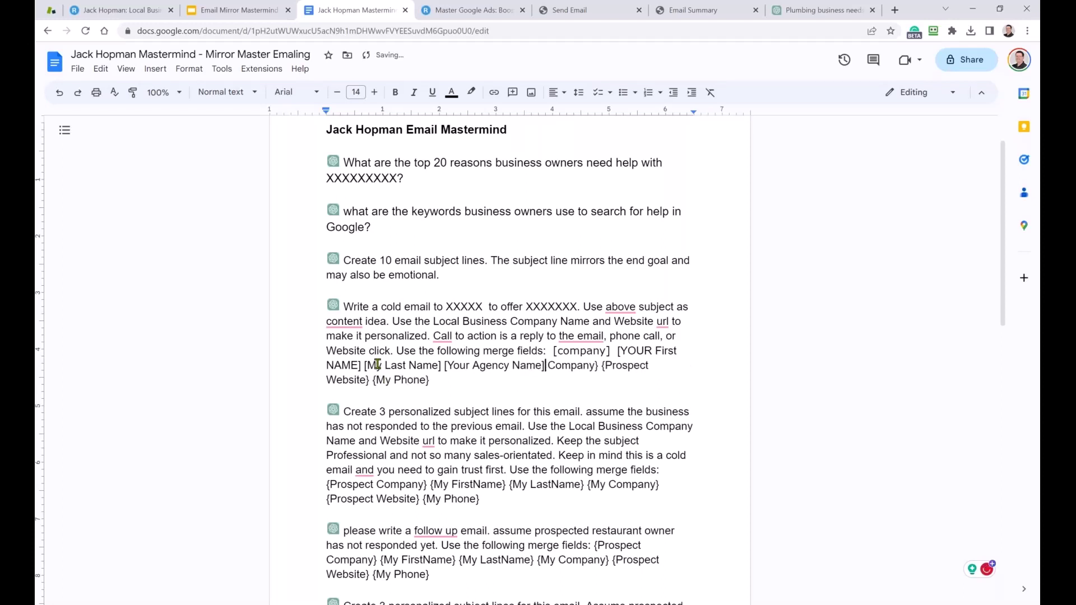
{"action": "key", "text": "Delete"}
{"action": "key", "text": "Delete"}
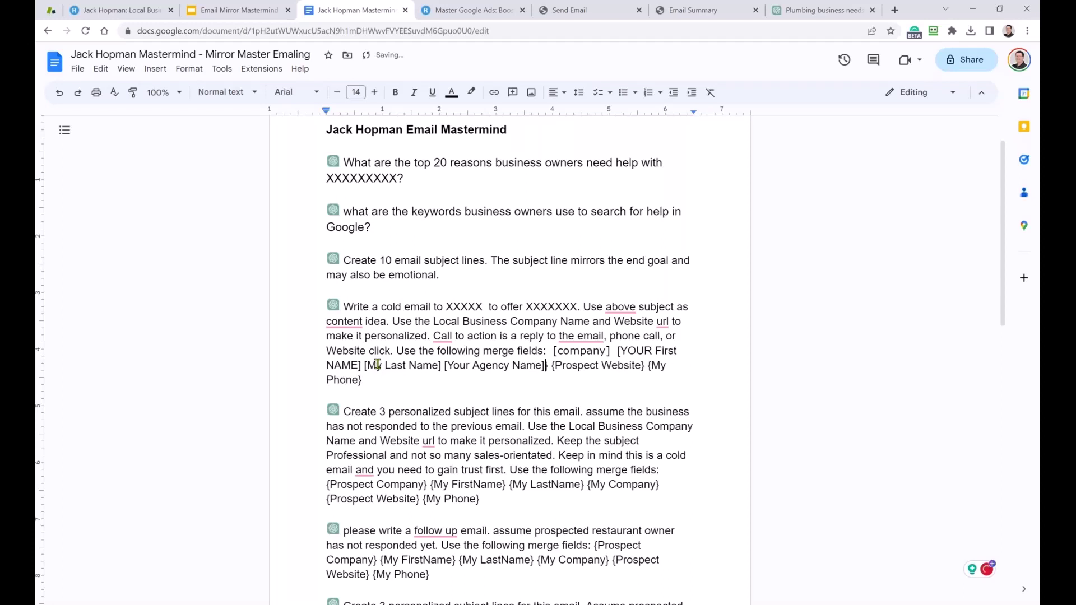
{"action": "key", "text": "Delete"}
{"action": "key", "text": "Delete"}
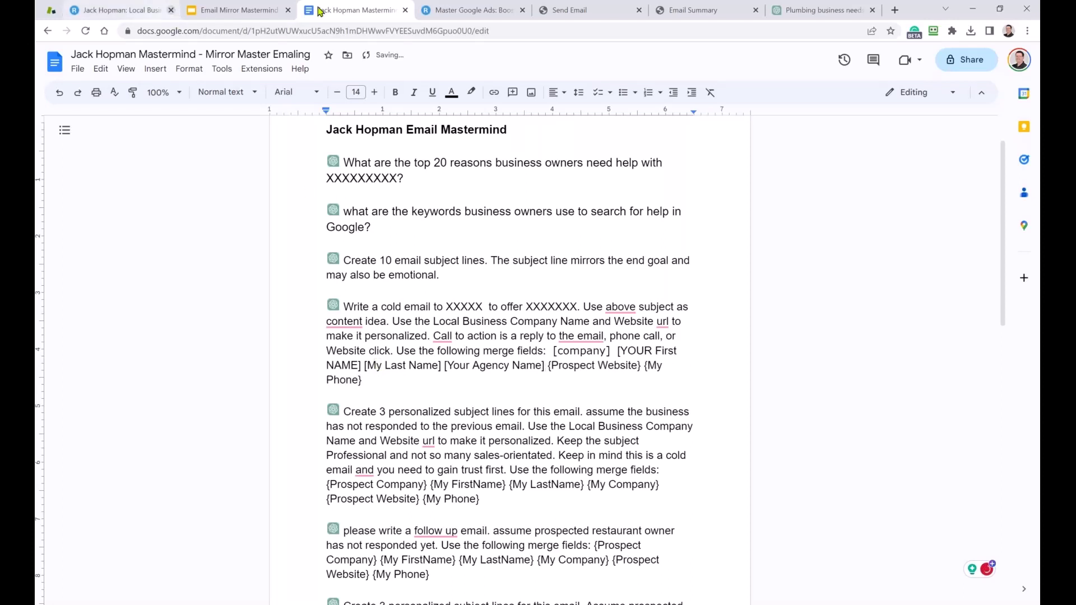
Insert the [domain] merge field after [company] in the email body and select it.
{"action": "left_click", "coordinate": [563, 10]}
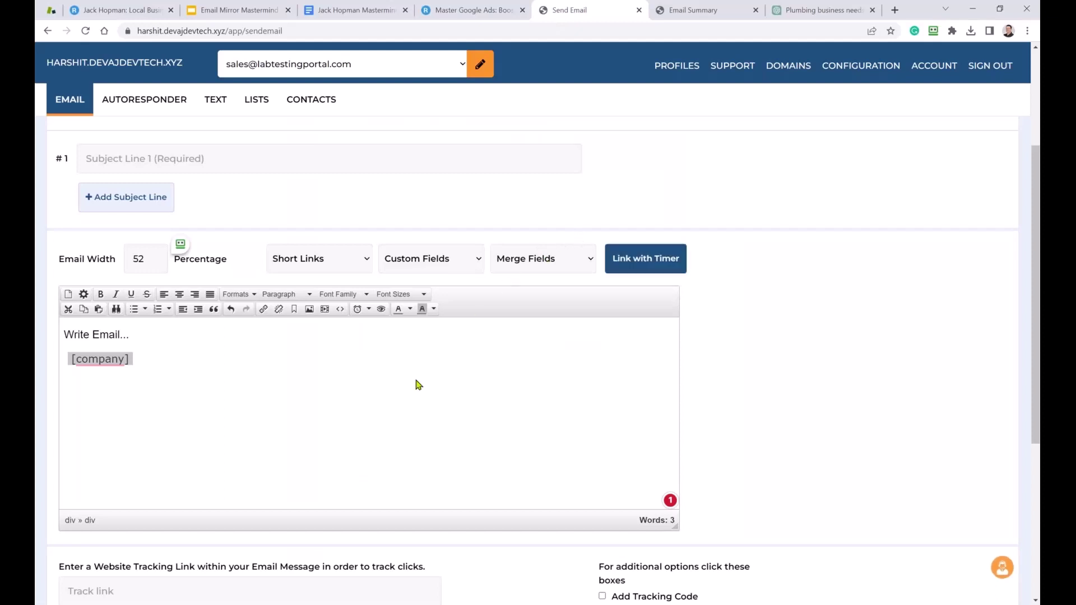
{"action": "left_click", "coordinate": [532, 264]}
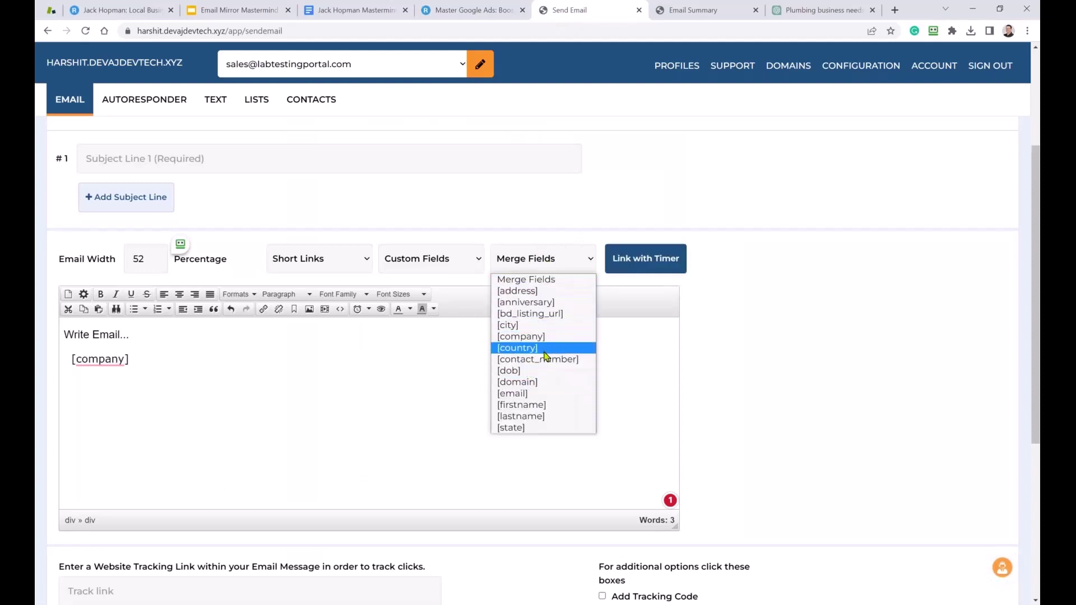
{"action": "left_click", "coordinate": [537, 382]}
{"action": "left_click_drag", "start_coordinate": [211, 357], "coordinate": [137, 358]}
{"action": "key", "text": "ctrl+c"}
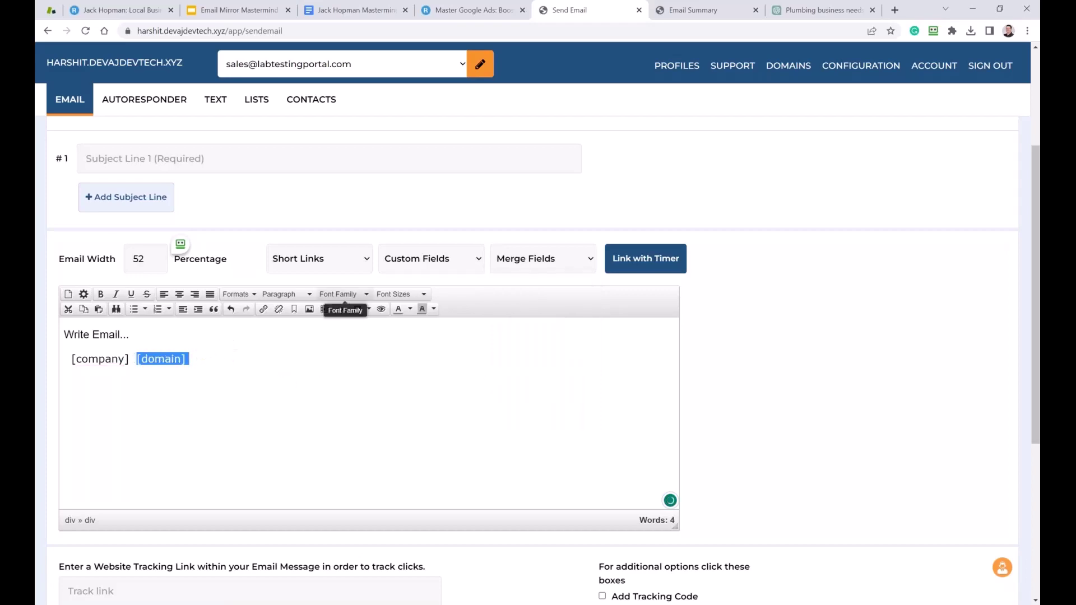
Paste [domain] over the {Prospect Website} placeholder in the prompt.
{"action": "left_click", "coordinate": [392, 9]}
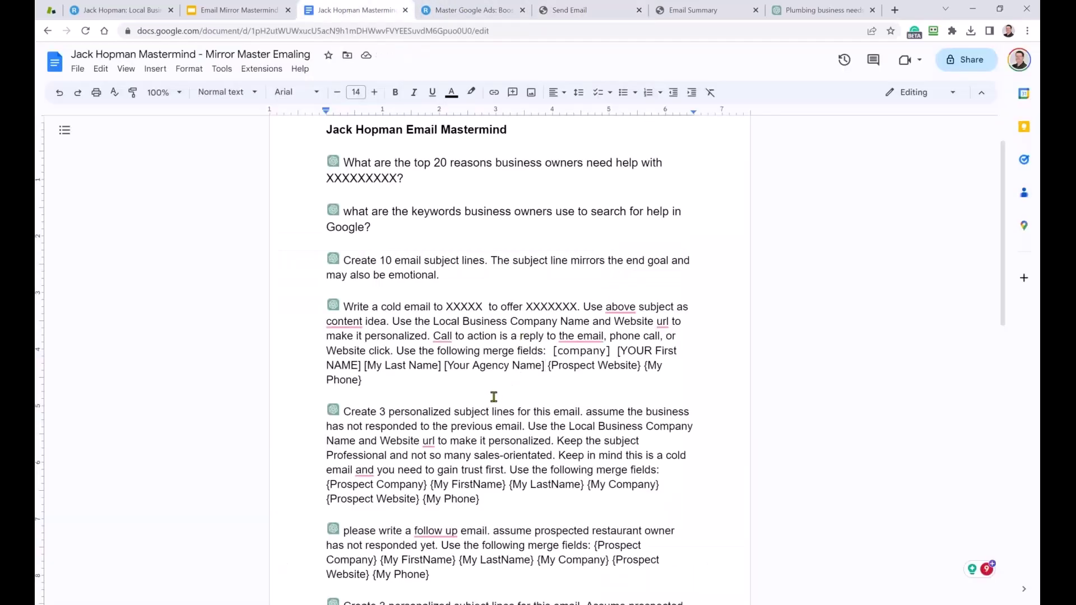
{"action": "left_click_drag", "start_coordinate": [638, 368], "coordinate": [548, 367]}
{"action": "key", "text": "ctrl+v"}
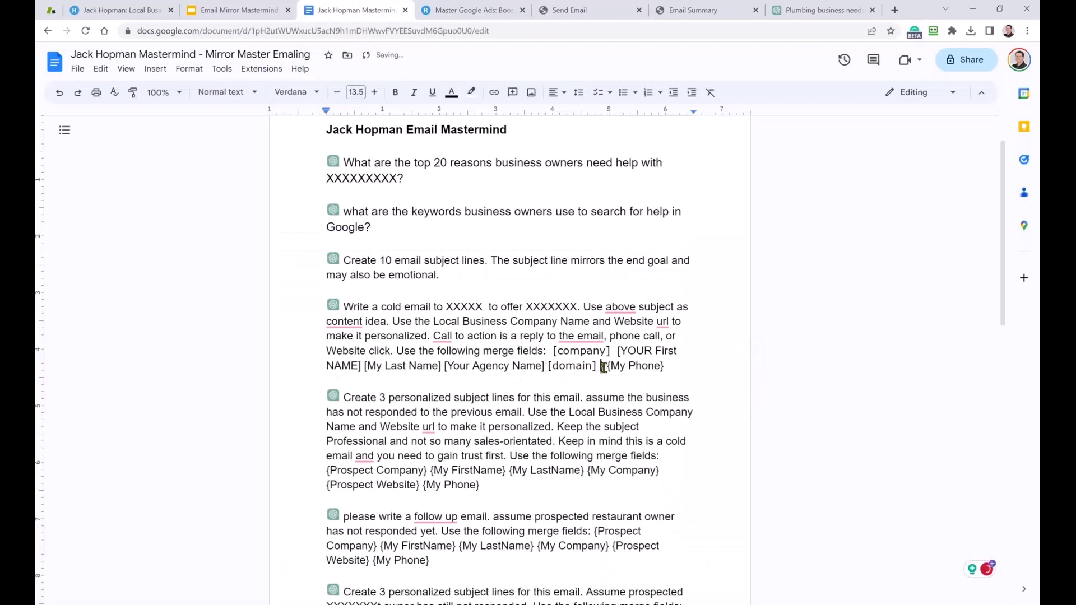
Replace {My Phone} with [Your Tracking Phone Number] and select the whole prompt paragraph.
{"action": "type", "text": "} "}
{"action": "type", "text": "["}
{"action": "type", "text": "Your"}
{"action": "key", "text": "BackSpace"}
{"action": "type", "text": "Tracking "}
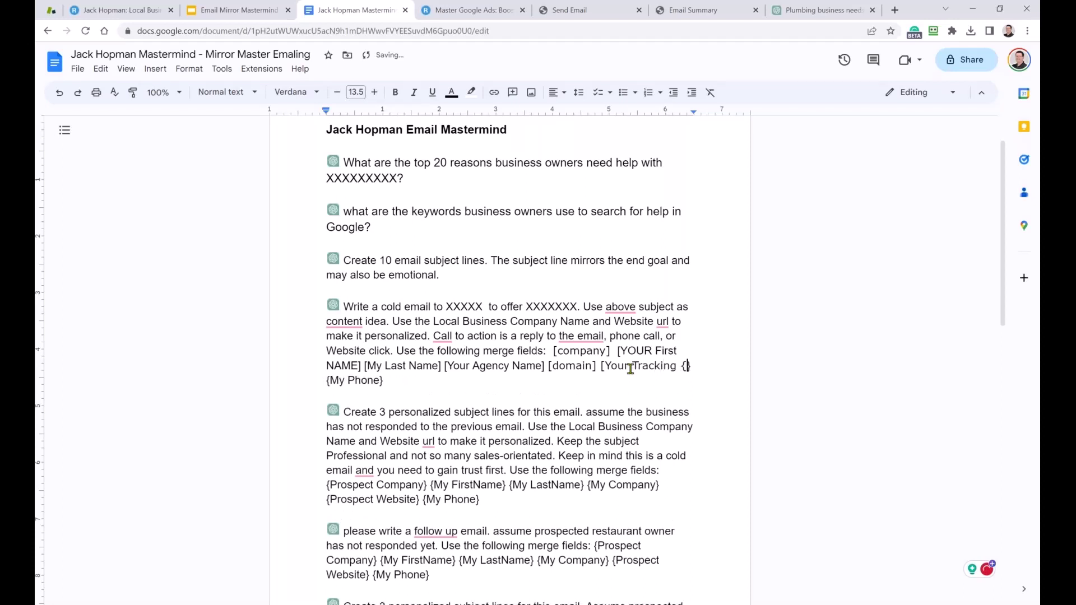
{"action": "type", "text": "Phone Number"}
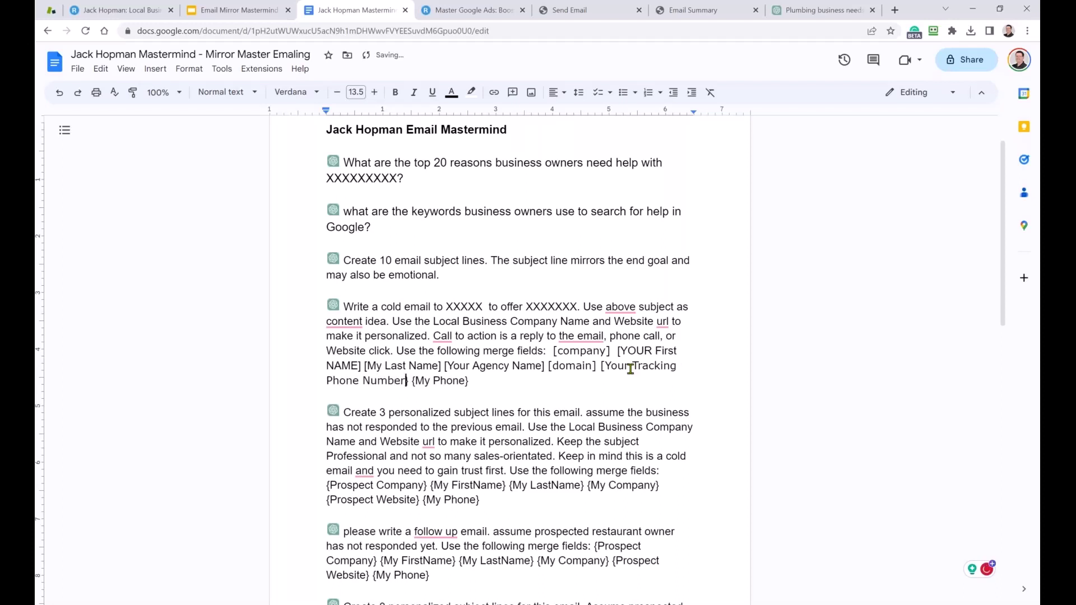
{"action": "type", "text": "]"}
{"action": "key", "text": "Delete"}
{"action": "key", "text": "Delete"}
{"action": "key", "text": "Delete"}
{"action": "key", "text": "Delete"}
{"action": "key", "text": "Delete"}
{"action": "key", "text": "Delete"}
{"action": "key", "text": "Delete"}
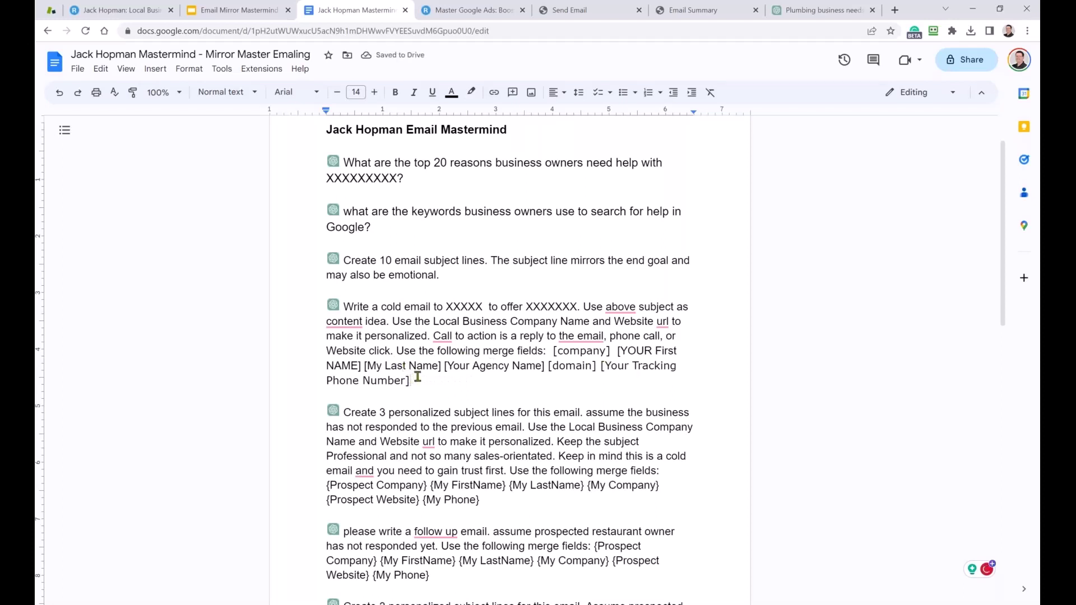
{"action": "left_click_drag", "start_coordinate": [418, 377], "coordinate": [342, 306]}
{"action": "key", "text": "ctrl+c"}
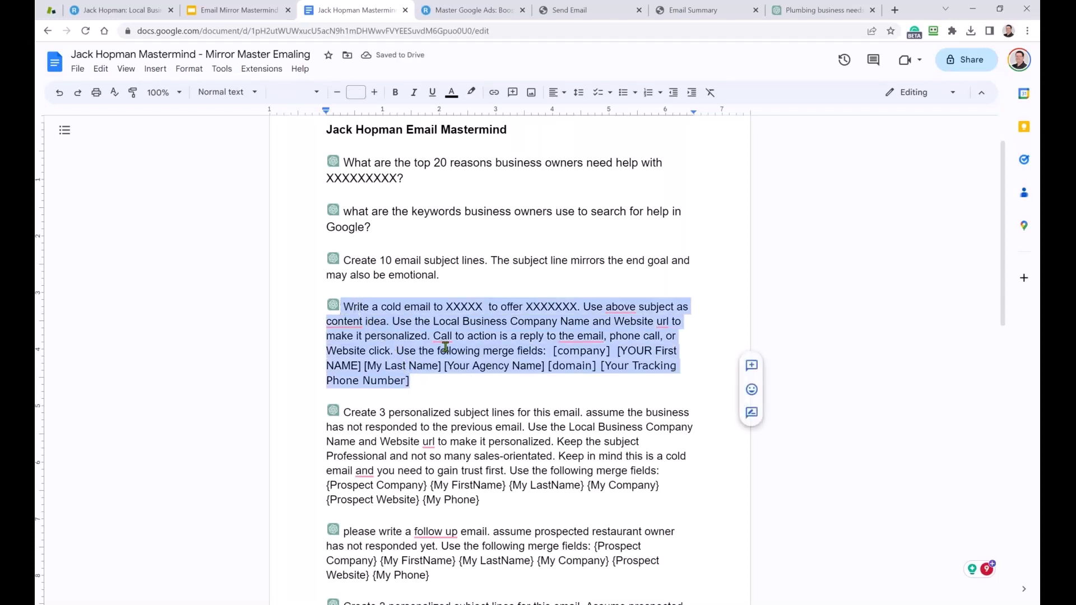
Paste the cold-email prompt into a new ChatGPT message.
{"action": "left_click", "coordinate": [821, 10]}
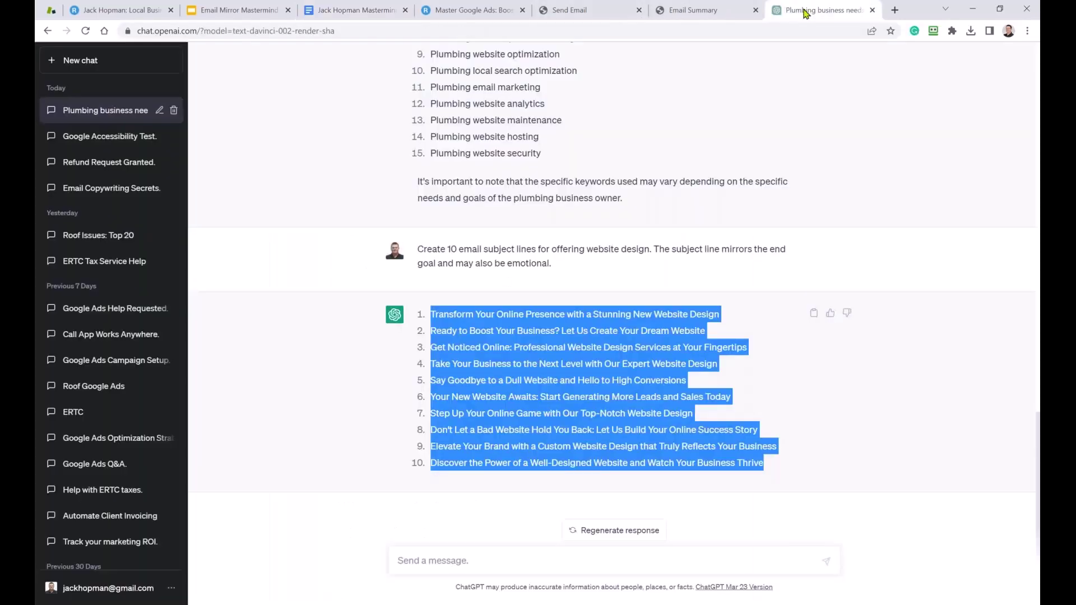
{"action": "left_click", "coordinate": [464, 556]}
{"action": "key", "text": "ctrl+v"}
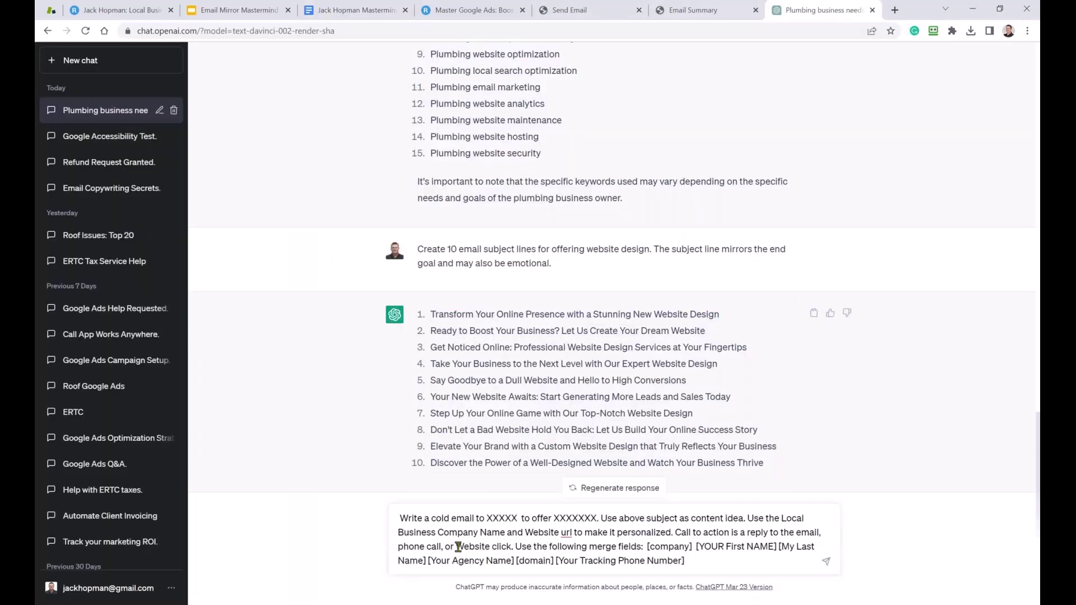
Fill the placeholders with 'Plumber Companies' and 'Website', then send the prompt.
{"action": "left_click_drag", "start_coordinate": [485, 519], "coordinate": [514, 518]}
{"action": "type", "text": "pul"}
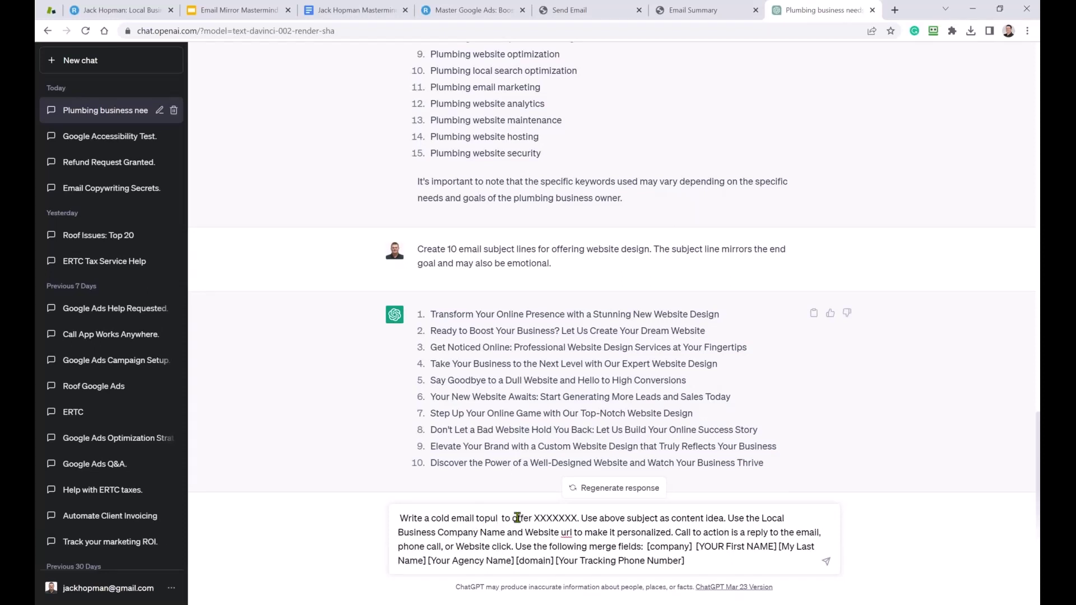
{"action": "key", "text": "BackSpace"}
{"action": "key", "text": "BackSpace"}
{"action": "key", "text": "BackSpace"}
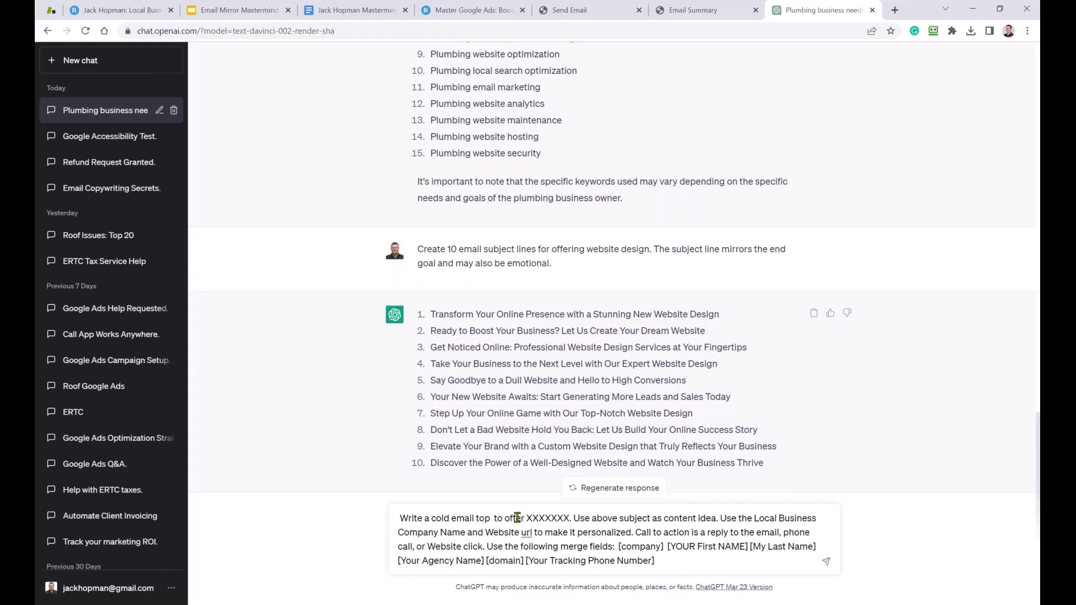
{"action": "type", "text": "Plumbers"}
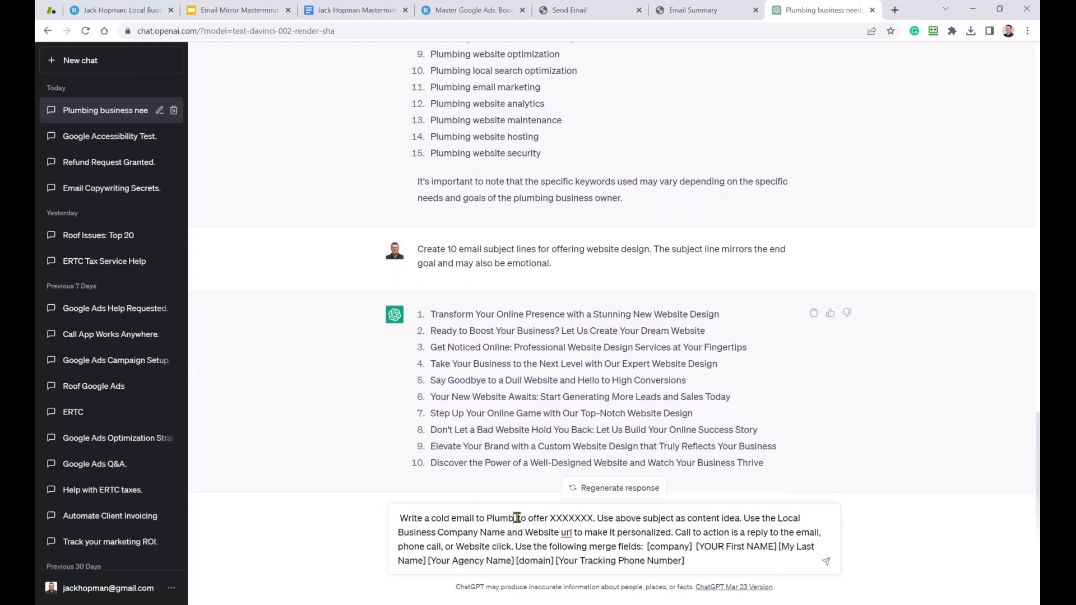
{"action": "key", "text": "BackSpace"}
{"action": "type", "text": "Companies"}
{"action": "left_click_drag", "start_coordinate": [606, 519], "coordinate": [647, 517]}
{"action": "type", "text": "Website"}
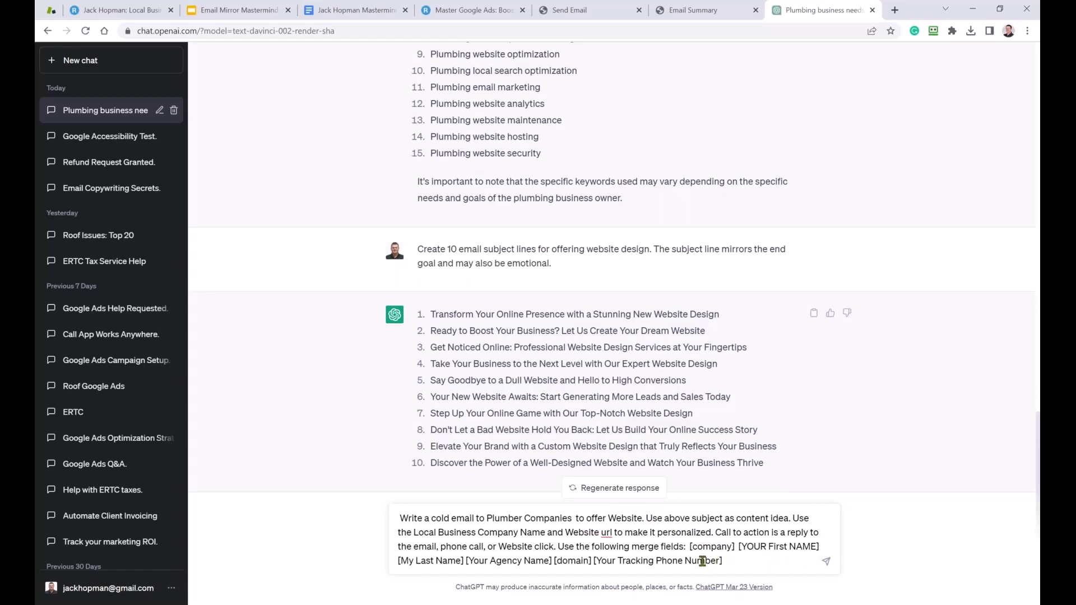
{"action": "left_click", "coordinate": [827, 562]}
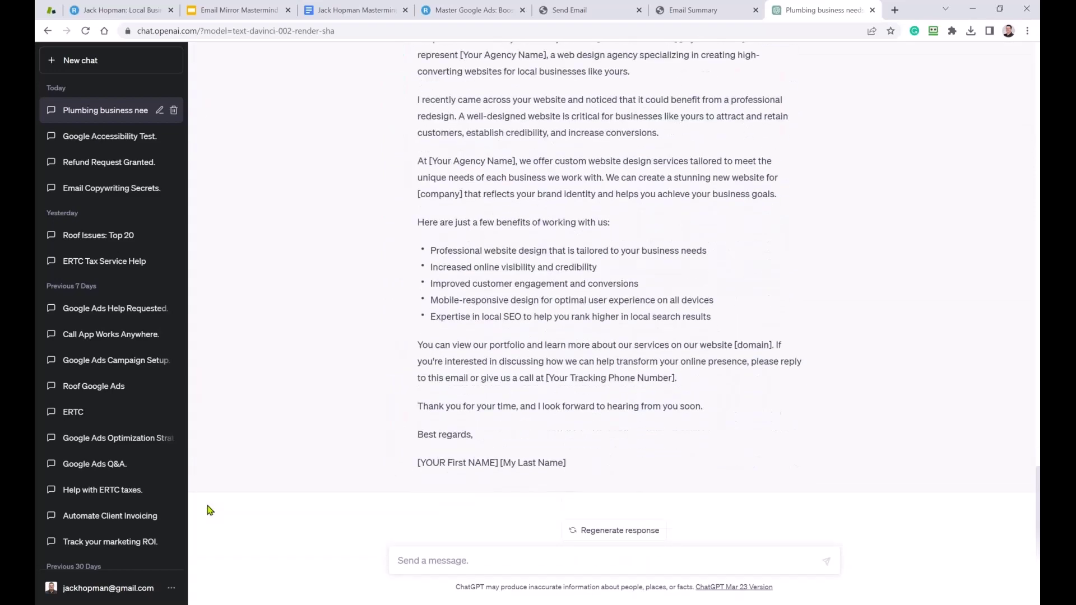
Review the cold email's opening pleasantry, agency self-introduction and credibility passage.
{"action": "scroll", "coordinate": [403, 126], "scroll_direction": "up", "scroll_amount": 2}
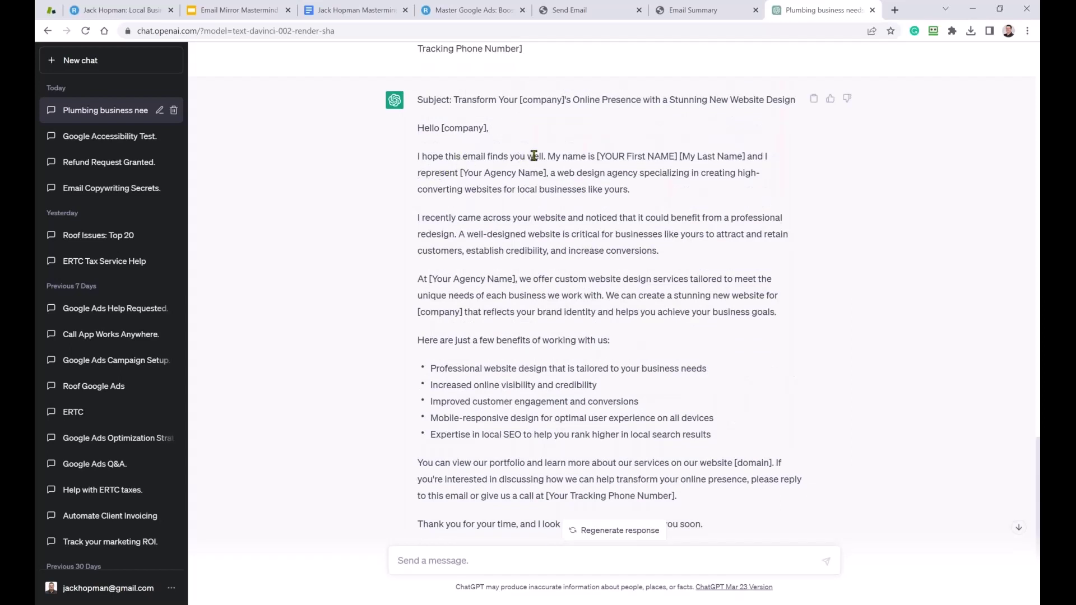
{"action": "left_click_drag", "start_coordinate": [545, 155], "coordinate": [416, 164]}
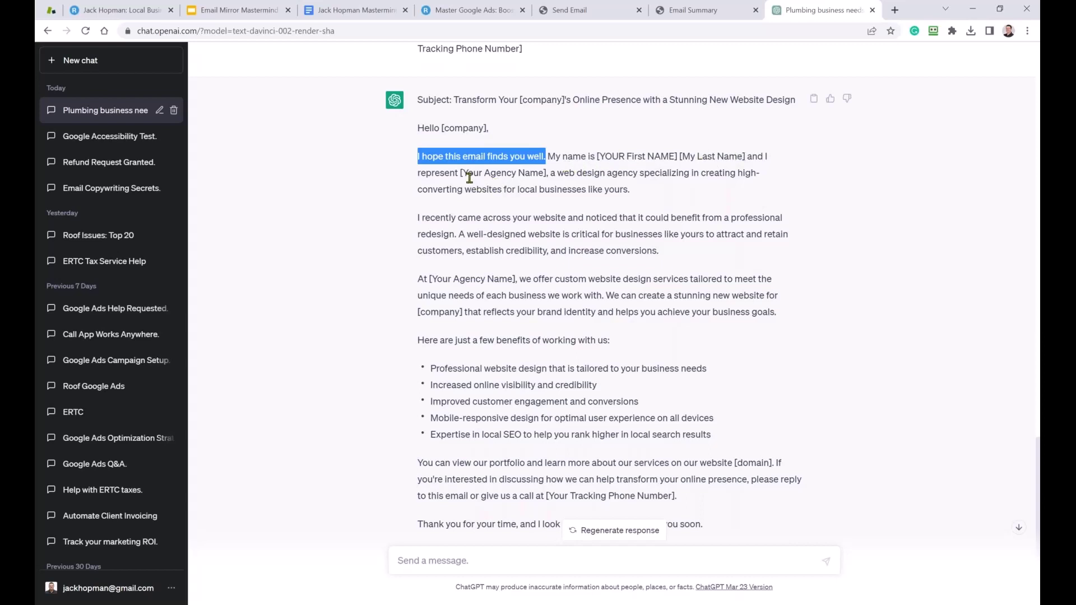
{"action": "left_click_drag", "start_coordinate": [468, 174], "coordinate": [496, 174]}
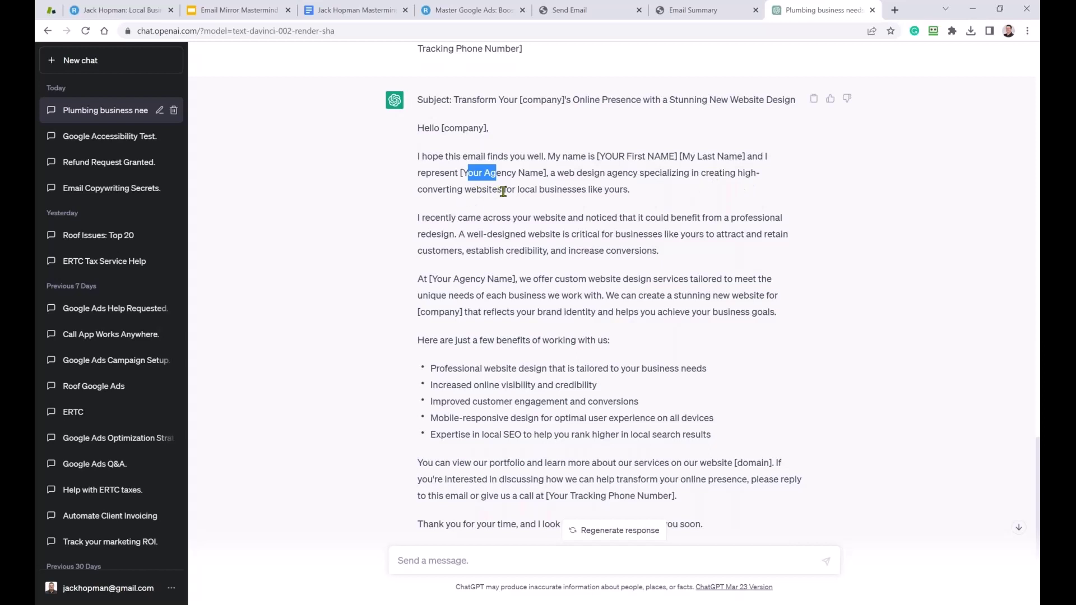
{"action": "left_click_drag", "start_coordinate": [631, 189], "coordinate": [550, 163]}
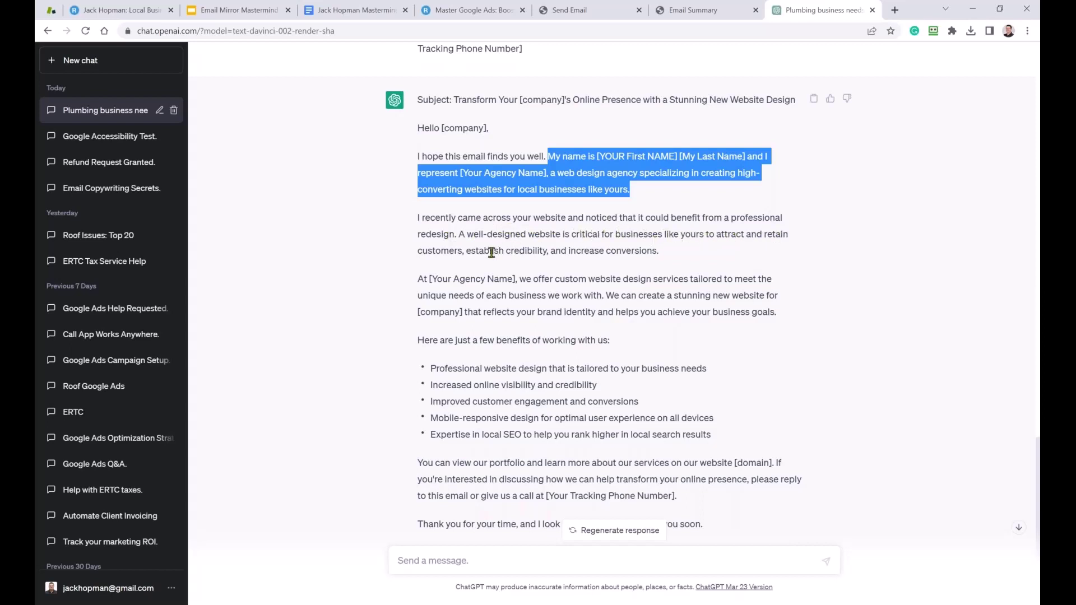
{"action": "left_click_drag", "start_coordinate": [514, 251], "coordinate": [647, 251]}
{"action": "scroll", "coordinate": [634, 262], "scroll_direction": "down", "scroll_amount": 1}
{"action": "scroll", "coordinate": [634, 261], "scroll_direction": "down", "scroll_amount": 2}
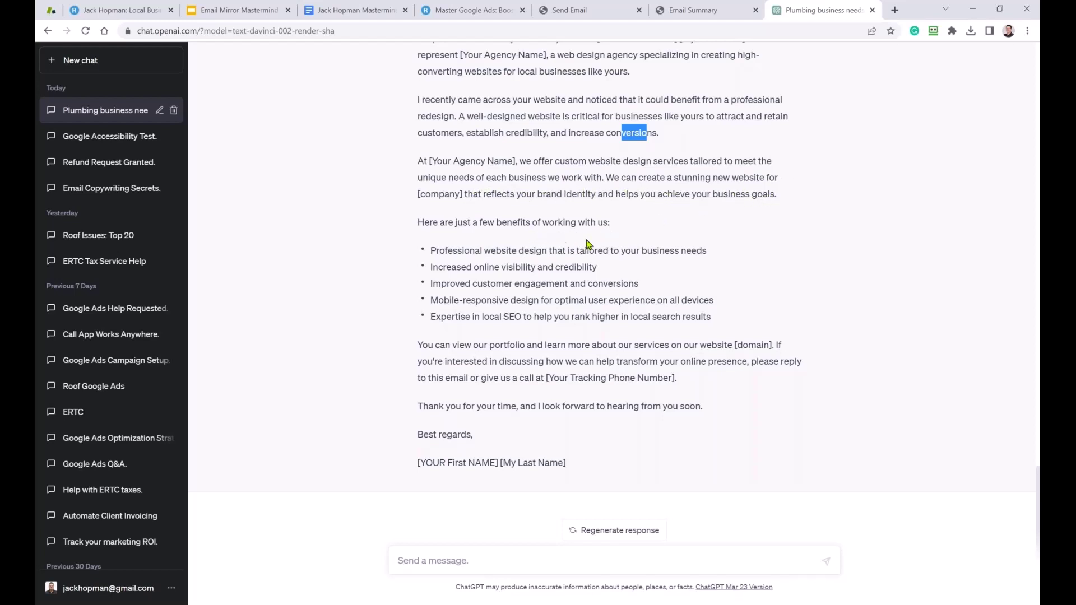
{"action": "left_click", "coordinate": [444, 255]}
{"action": "left_click_drag", "start_coordinate": [444, 265], "coordinate": [531, 318]}
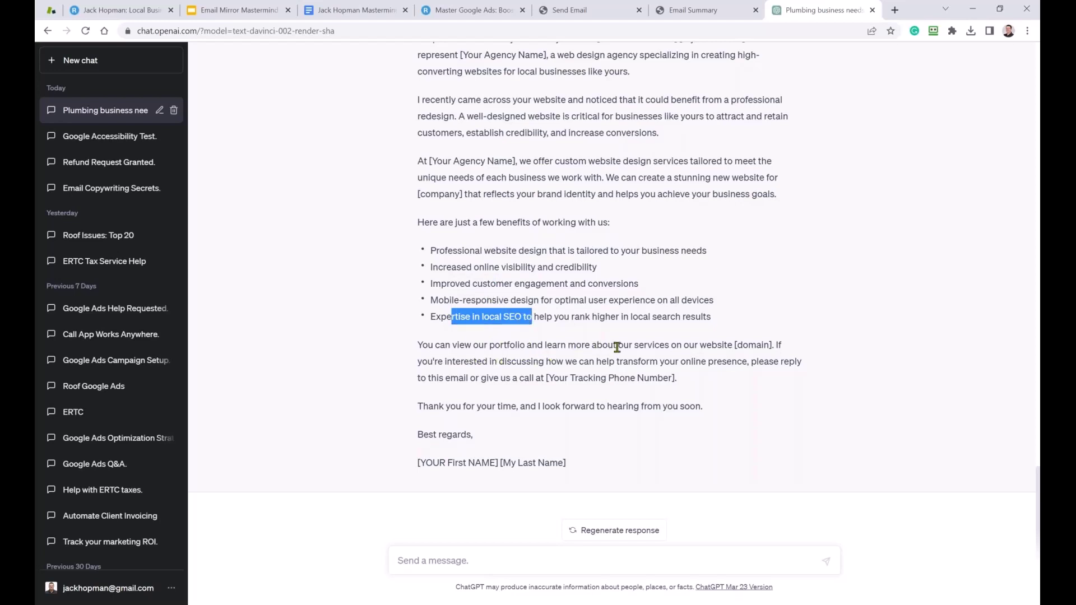
{"action": "left_click_drag", "start_coordinate": [764, 344], "coordinate": [737, 345]}
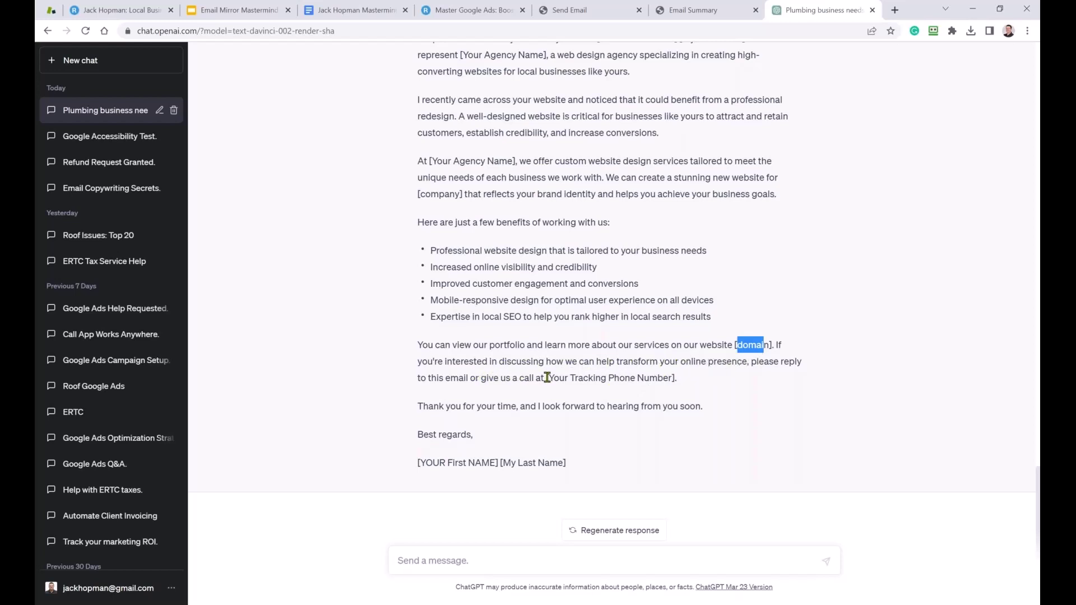
{"action": "left_click_drag", "start_coordinate": [548, 378], "coordinate": [579, 377]}
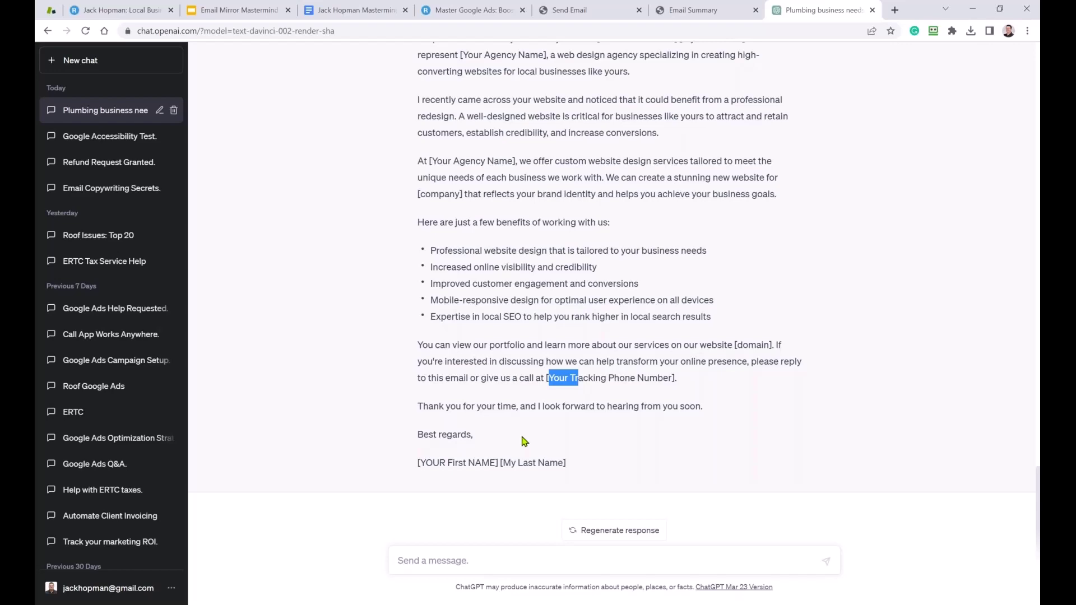
{"action": "scroll", "coordinate": [583, 202], "scroll_direction": "up", "scroll_amount": 15}
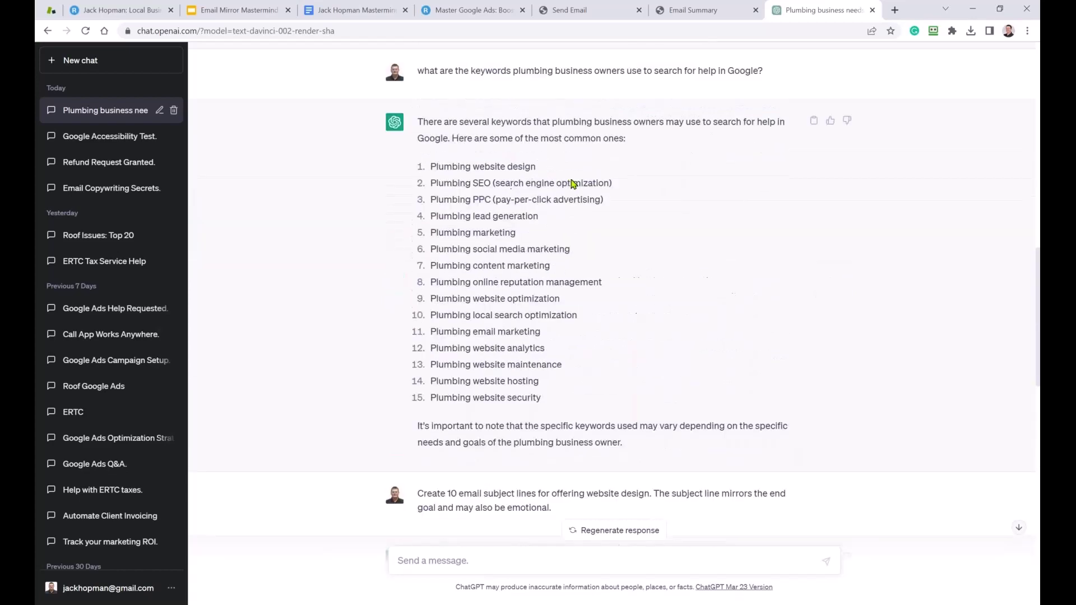
{"action": "scroll", "coordinate": [566, 188], "scroll_direction": "up", "scroll_amount": 15}
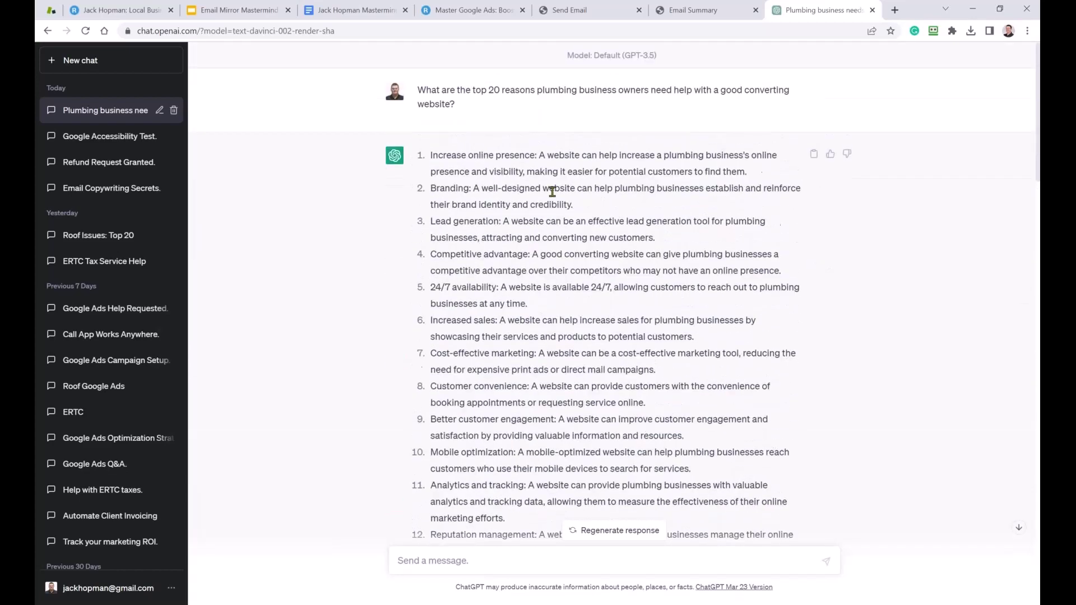
{"action": "left_click_drag", "start_coordinate": [441, 90], "coordinate": [585, 89]}
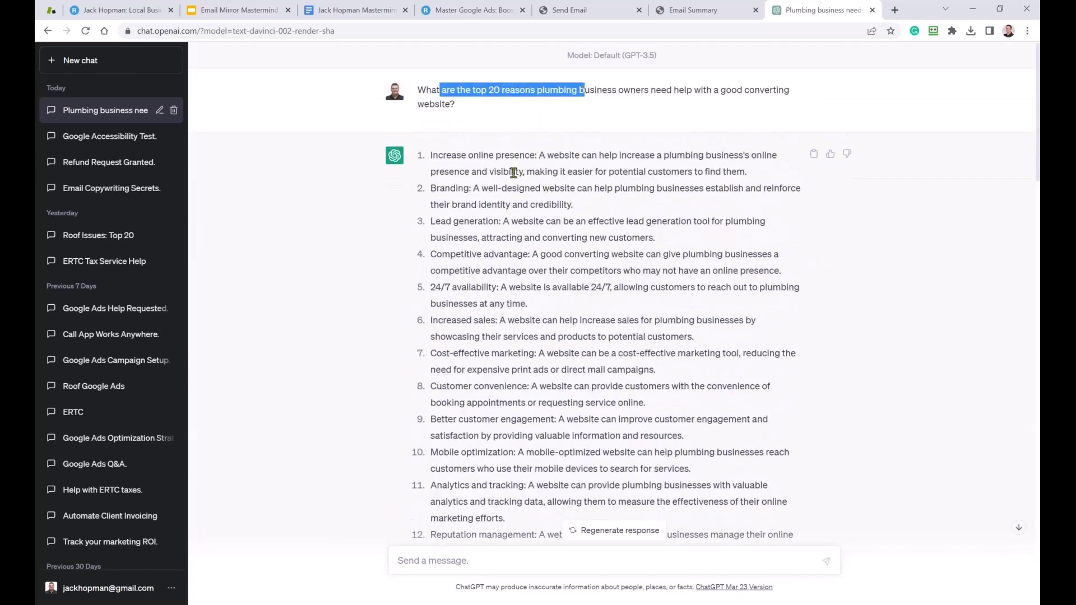
{"action": "scroll", "coordinate": [514, 173], "scroll_direction": "down", "scroll_amount": 13}
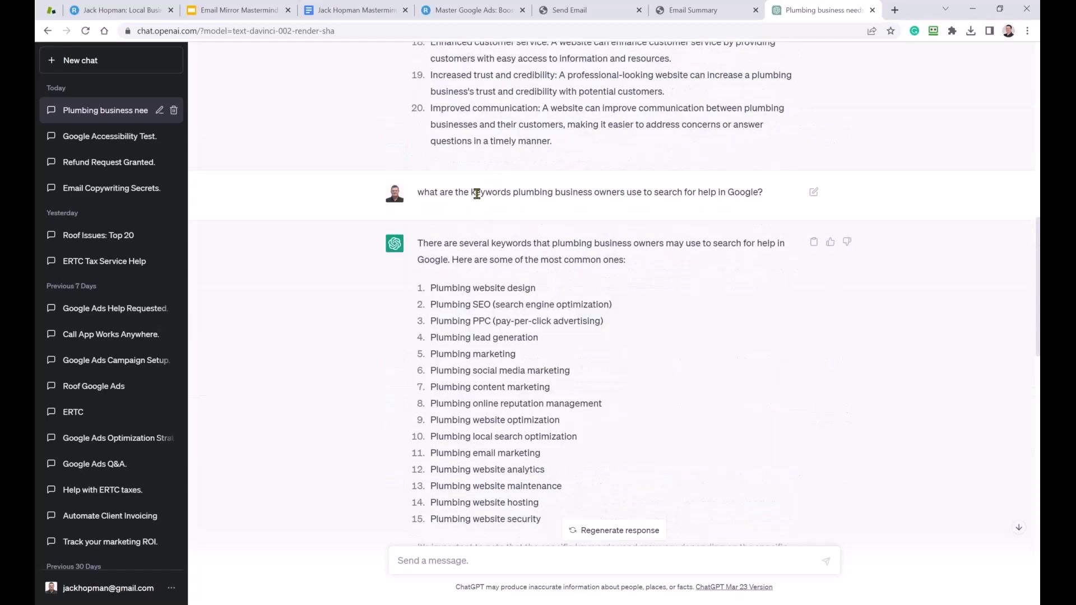
{"action": "left_click_drag", "start_coordinate": [534, 192], "coordinate": [677, 192]}
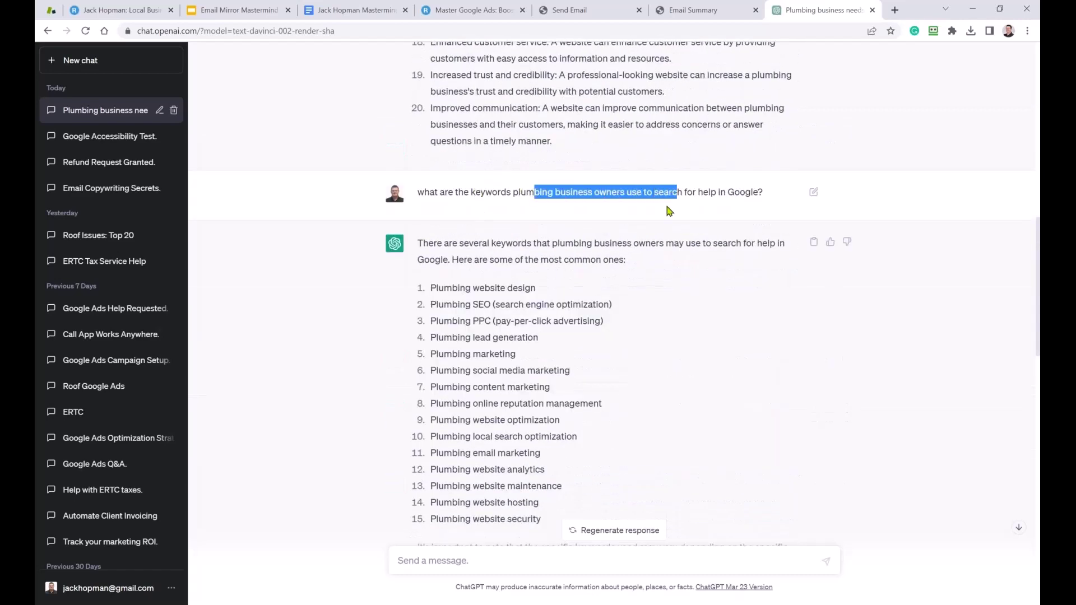
{"action": "scroll", "coordinate": [649, 224], "scroll_direction": "down", "scroll_amount": 3}
{"action": "scroll", "coordinate": [552, 219], "scroll_direction": "up", "scroll_amount": 1}
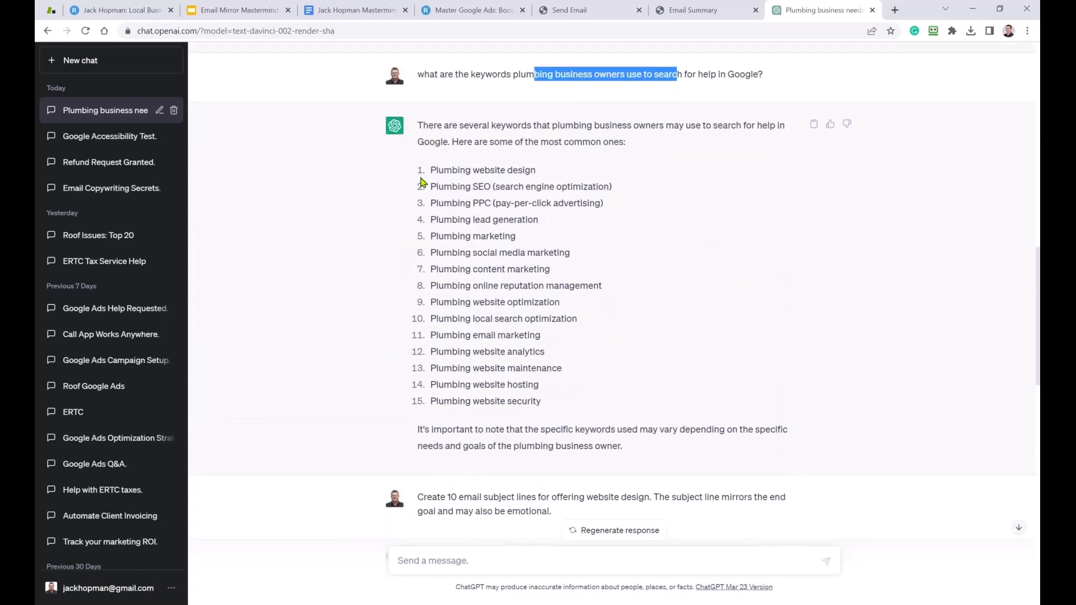
{"action": "left_click_drag", "start_coordinate": [422, 179], "coordinate": [547, 403]}
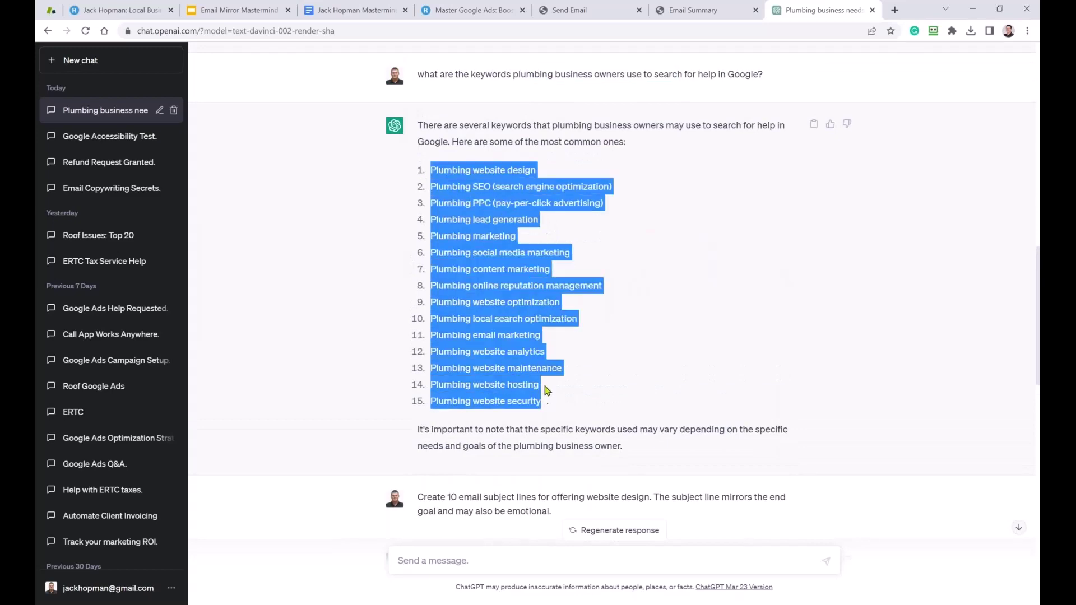
{"action": "scroll", "coordinate": [556, 345], "scroll_direction": "down", "scroll_amount": 5}
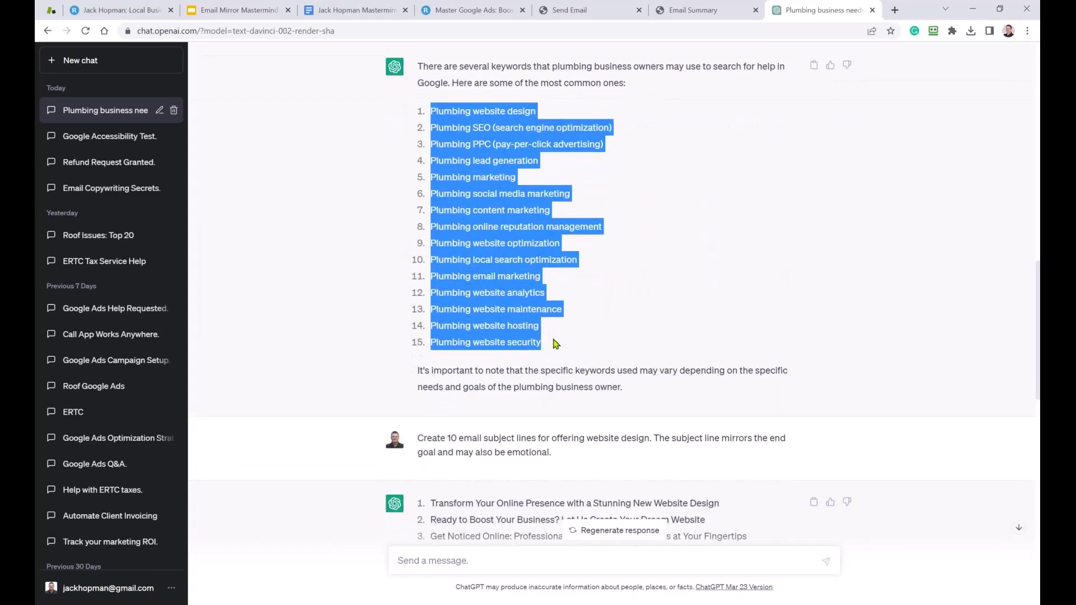
{"action": "left_click_drag", "start_coordinate": [435, 268], "coordinate": [761, 418]}
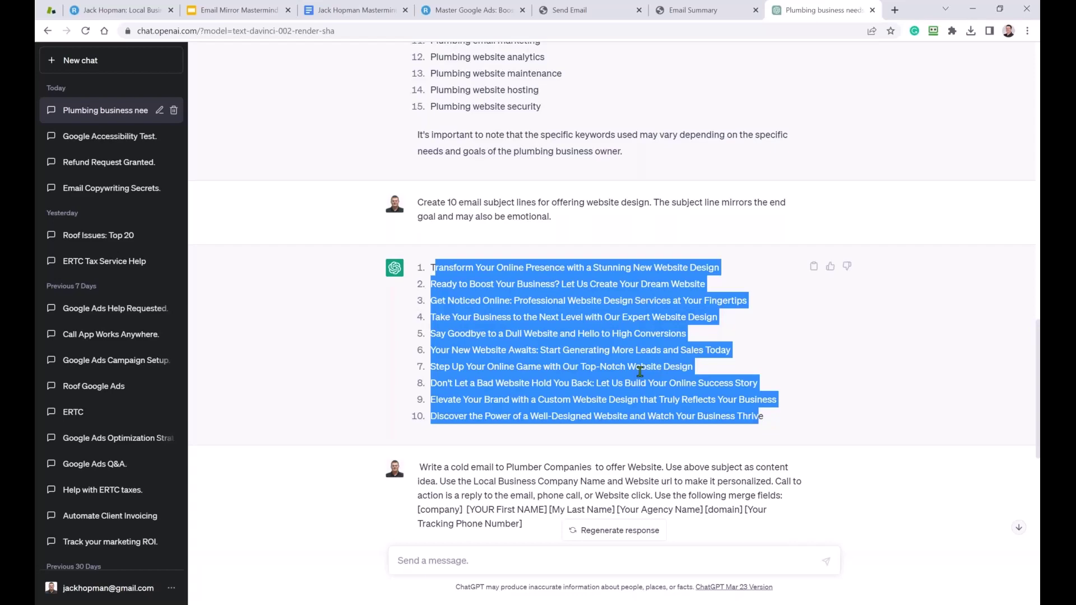
{"action": "scroll", "coordinate": [640, 371], "scroll_direction": "down", "scroll_amount": 3}
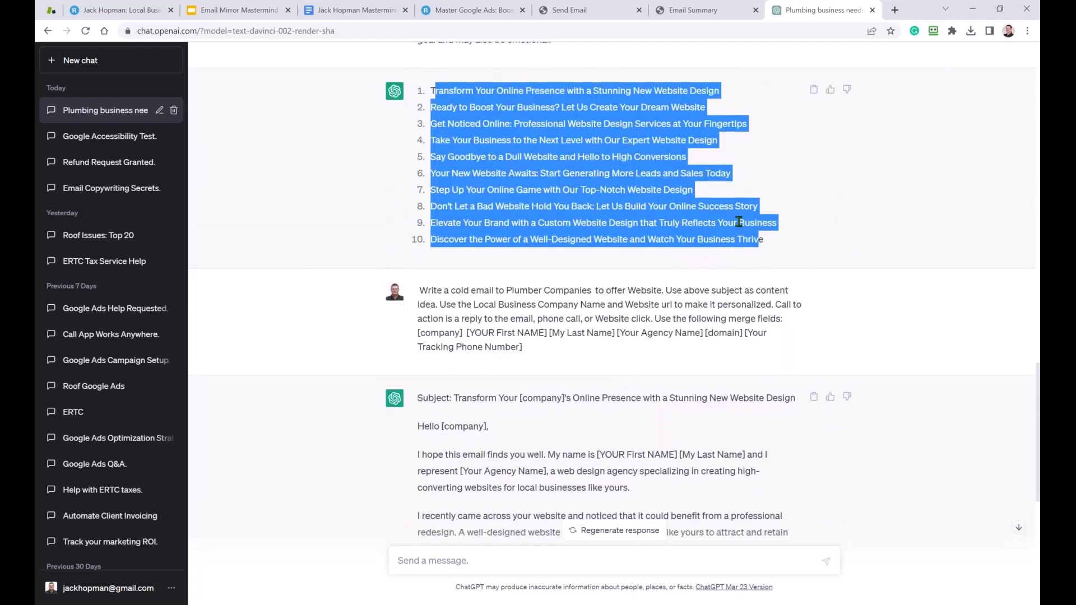
{"action": "scroll", "coordinate": [615, 298], "scroll_direction": "down", "scroll_amount": 7}
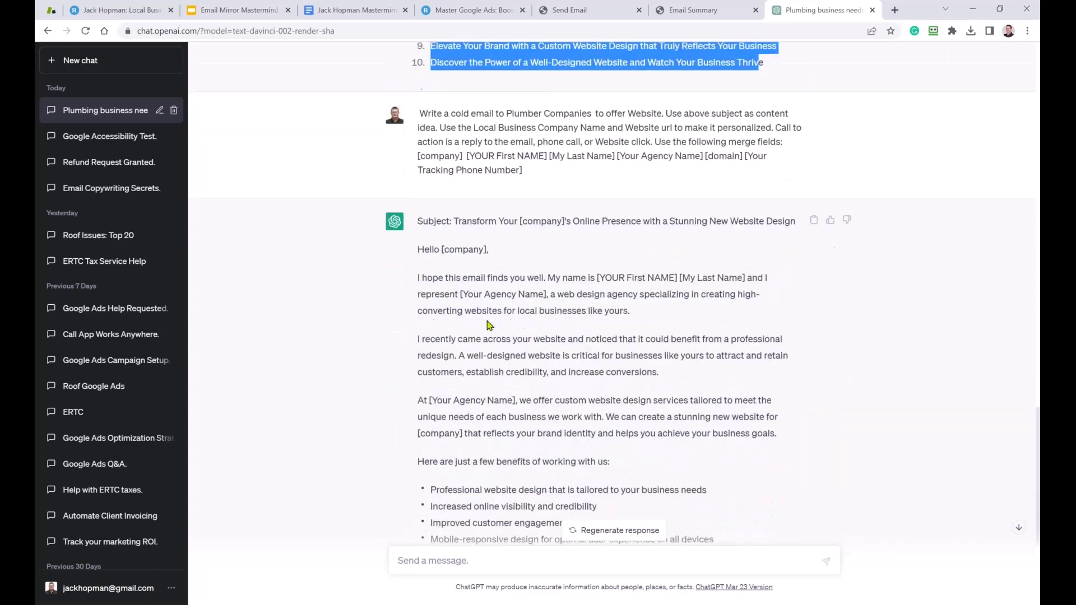
{"action": "scroll", "coordinate": [485, 327], "scroll_direction": "down", "scroll_amount": 1}
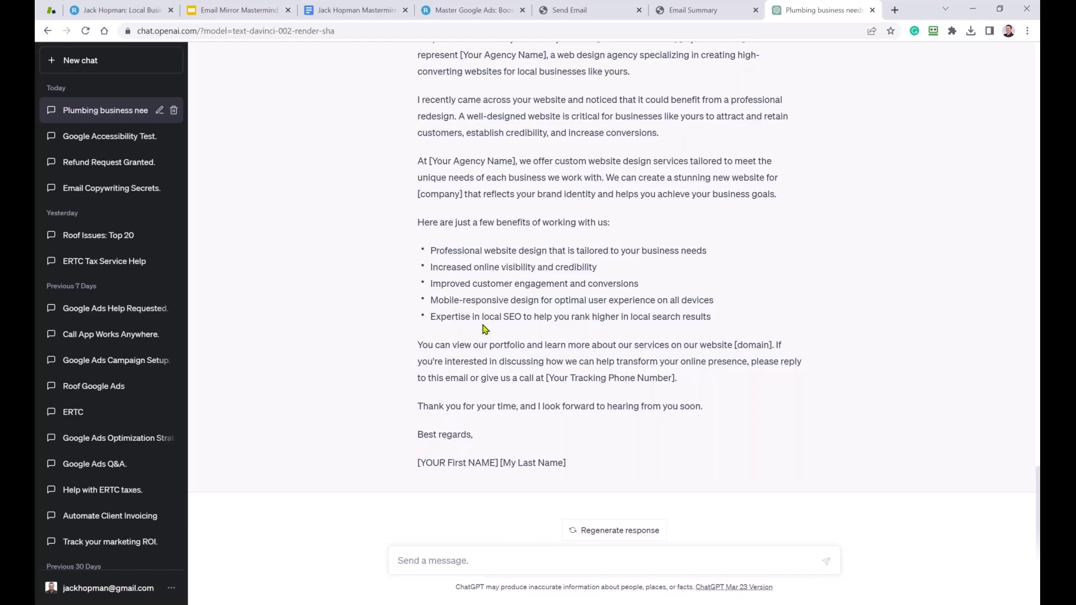
Move down to the subject-line prompt and read its opening instruction.
{"action": "left_click", "coordinate": [361, 10]}
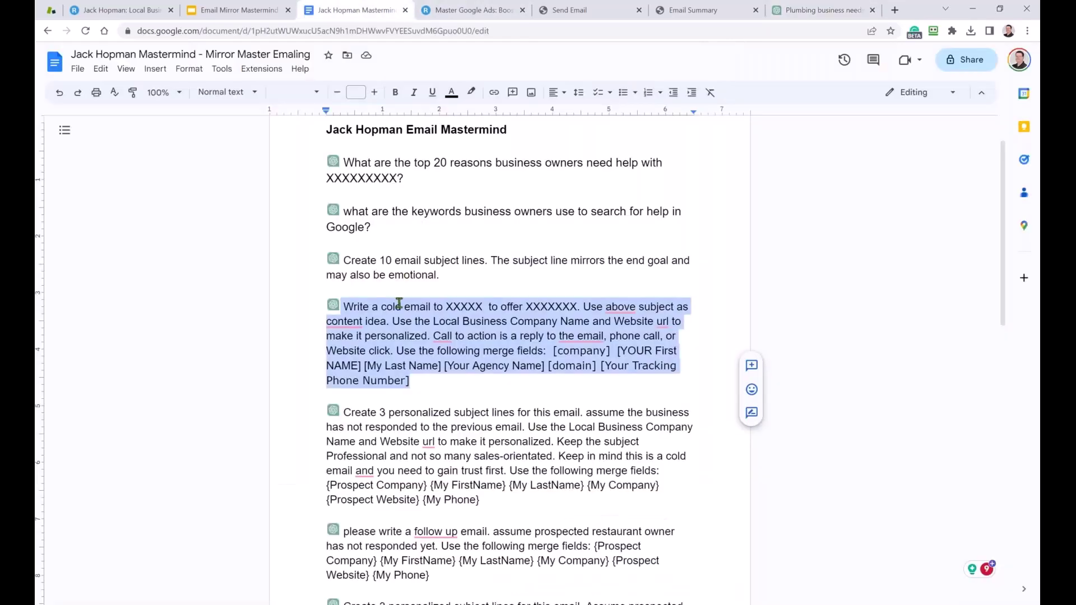
{"action": "scroll", "coordinate": [391, 323], "scroll_direction": "down", "scroll_amount": 1}
{"action": "scroll", "coordinate": [390, 324], "scroll_direction": "down", "scroll_amount": 2}
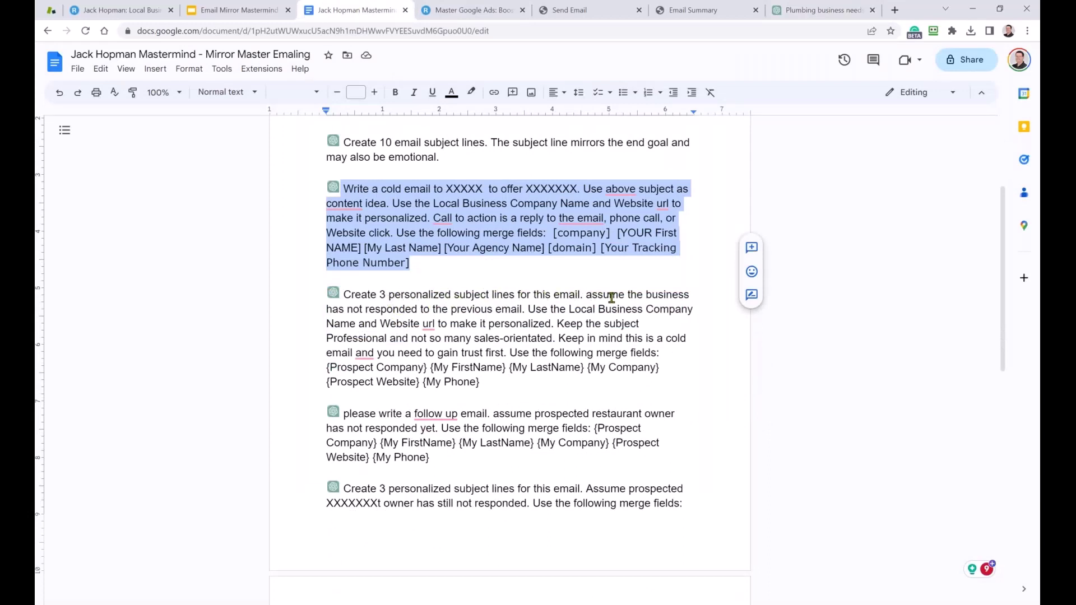
{"action": "left_click", "coordinate": [401, 307]}
{"action": "left_click_drag", "start_coordinate": [526, 310], "coordinate": [343, 295]}
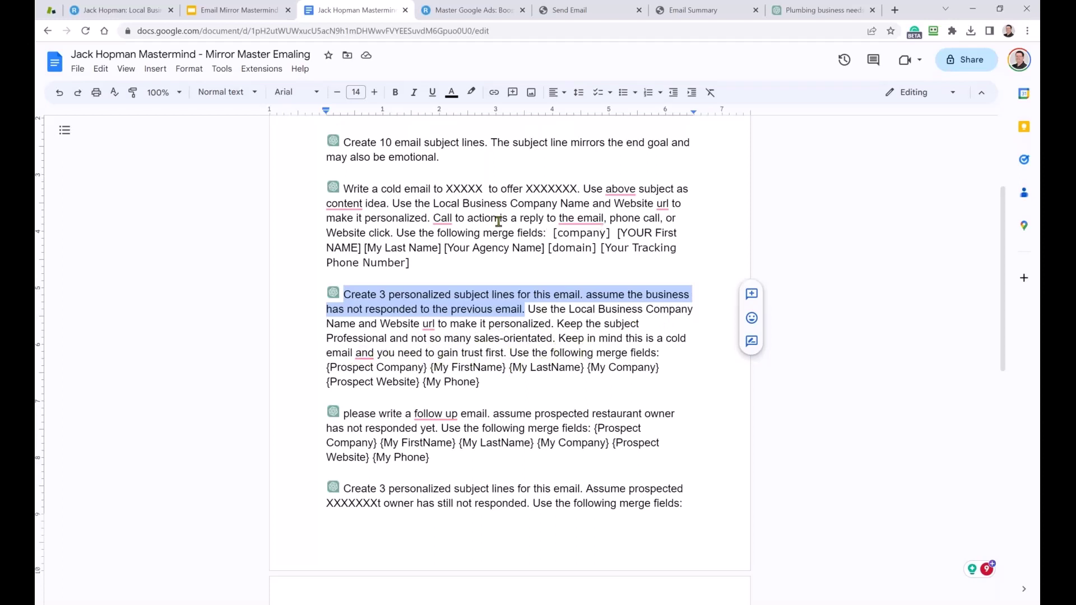
Replace its curly-brace merge fields with the bracketed ones and select the whole paragraph.
{"action": "left_click_drag", "start_coordinate": [425, 265], "coordinate": [551, 234]}
{"action": "key", "text": "ctrl+c"}
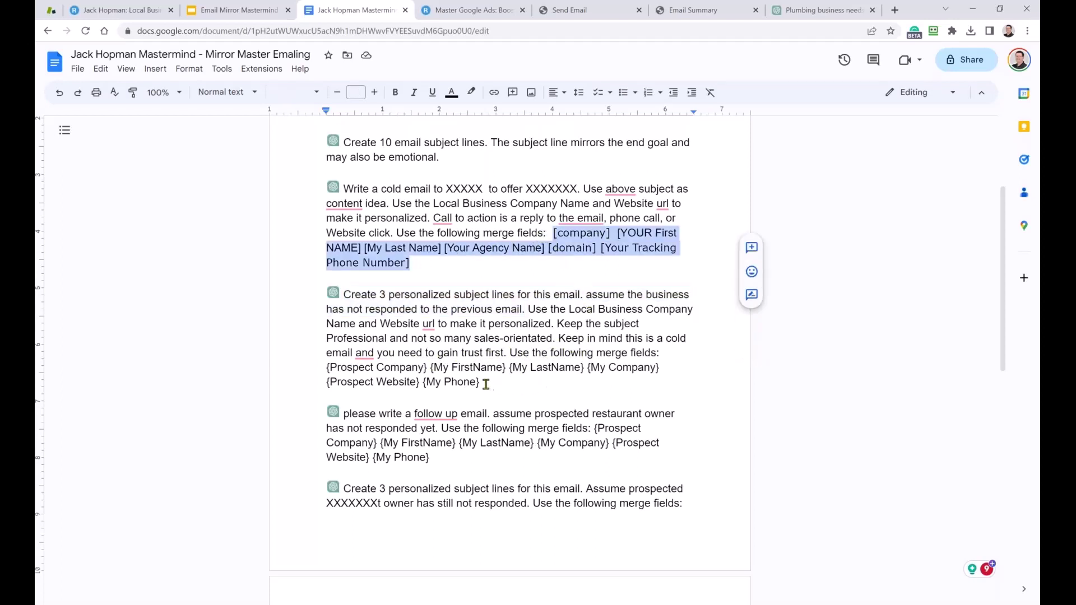
{"action": "left_click_drag", "start_coordinate": [486, 384], "coordinate": [322, 367]}
{"action": "key", "text": "ctrl+v"}
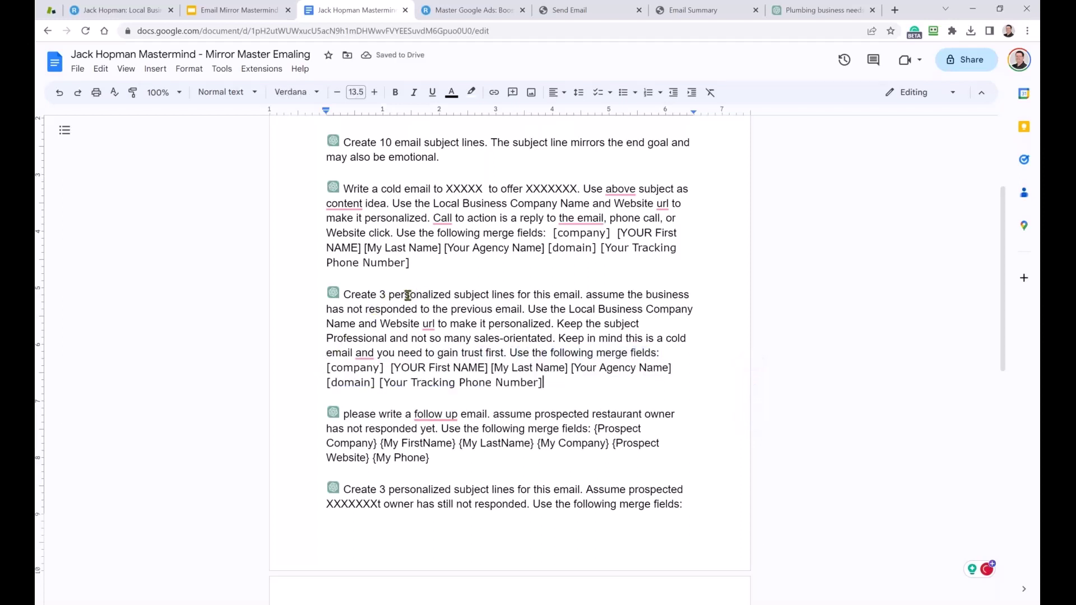
{"action": "left_click_drag", "start_coordinate": [393, 310], "coordinate": [443, 310]}
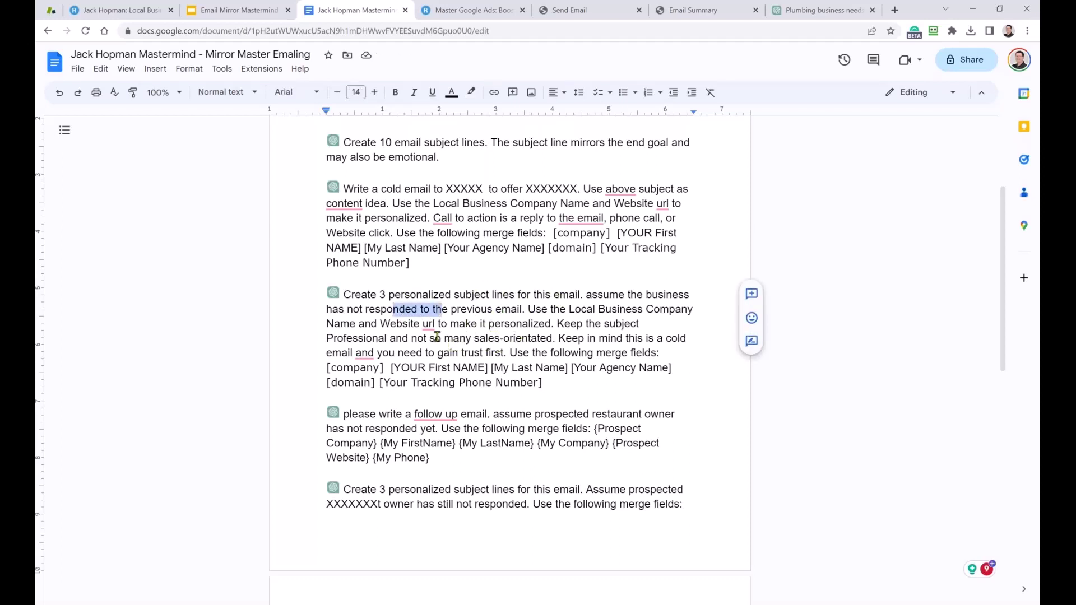
{"action": "left_click_drag", "start_coordinate": [551, 382], "coordinate": [346, 296]}
{"action": "key", "text": "ctrl+c"}
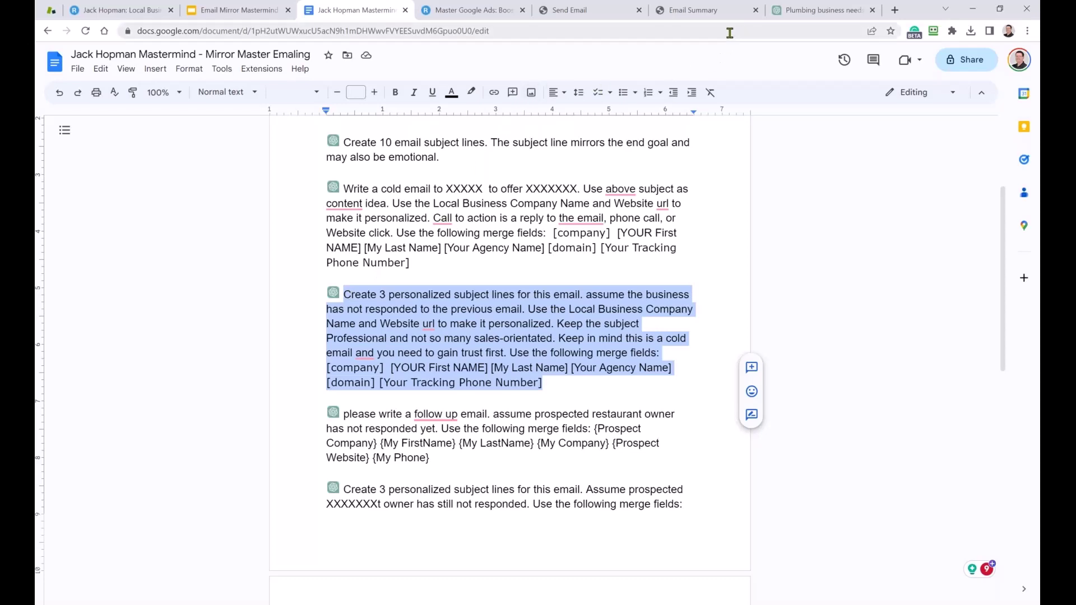
{"action": "left_click", "coordinate": [790, 7]}
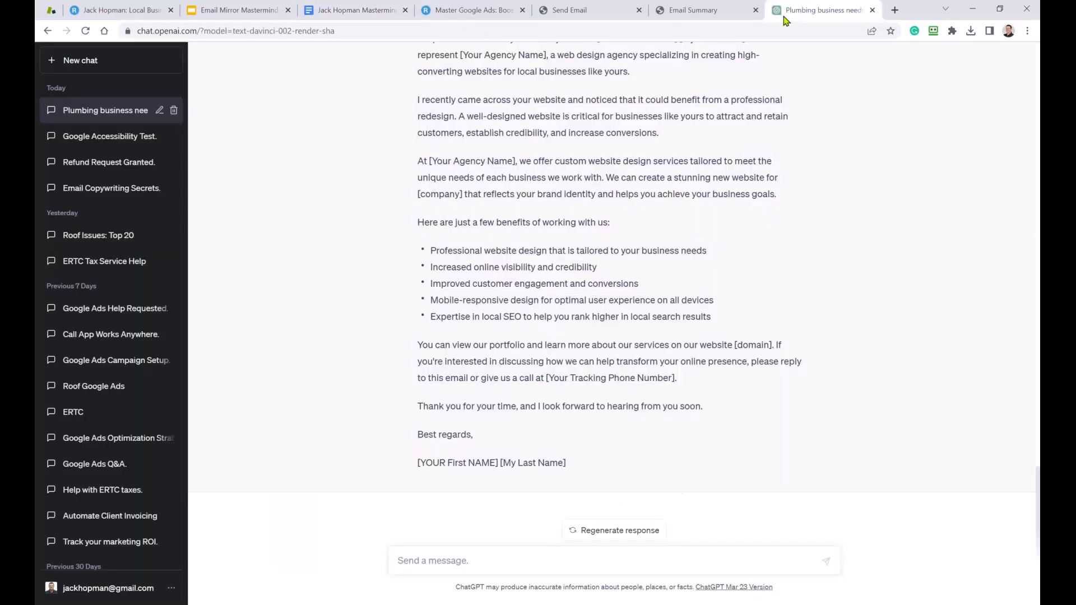
Send the subject-line prompt and review the three [company]-personalized subject lines.
{"action": "left_click", "coordinate": [429, 565]}
{"action": "key", "text": "ctrl+v"}
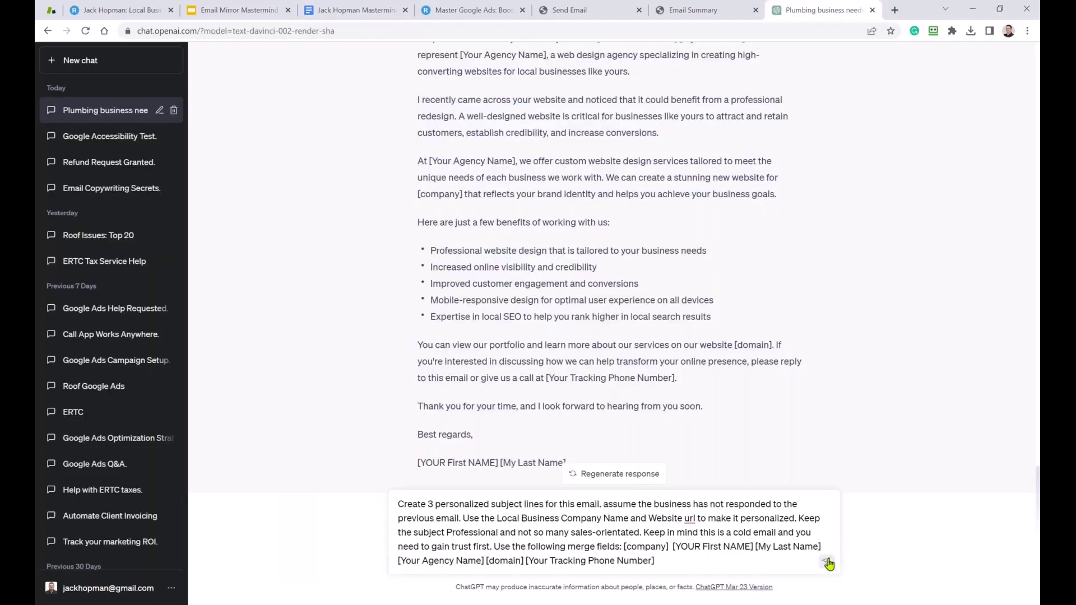
{"action": "left_click", "coordinate": [829, 564]}
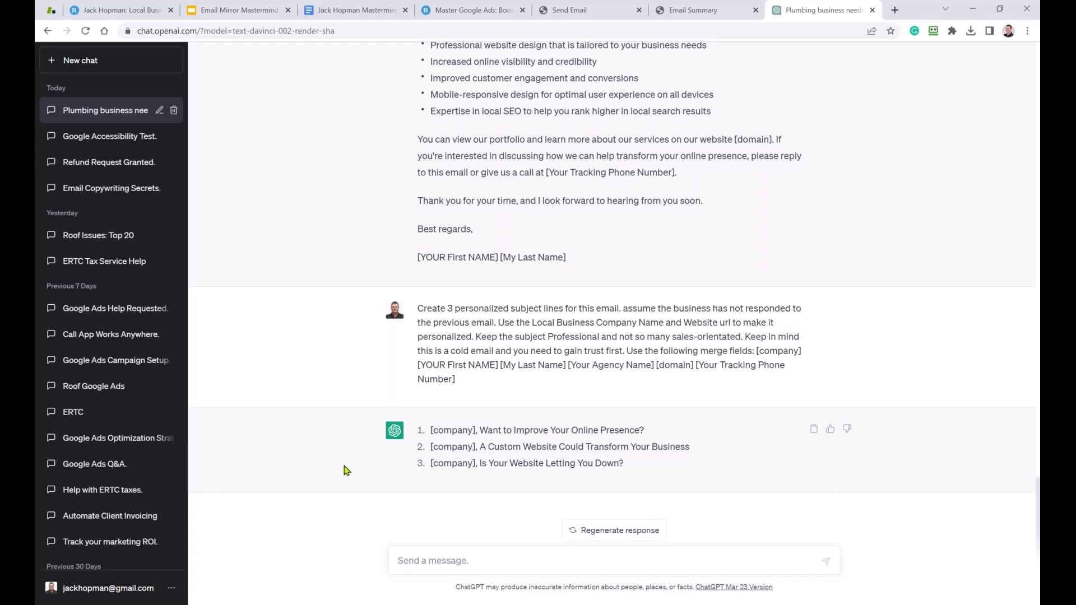
{"action": "left_click_drag", "start_coordinate": [556, 463], "coordinate": [615, 463]}
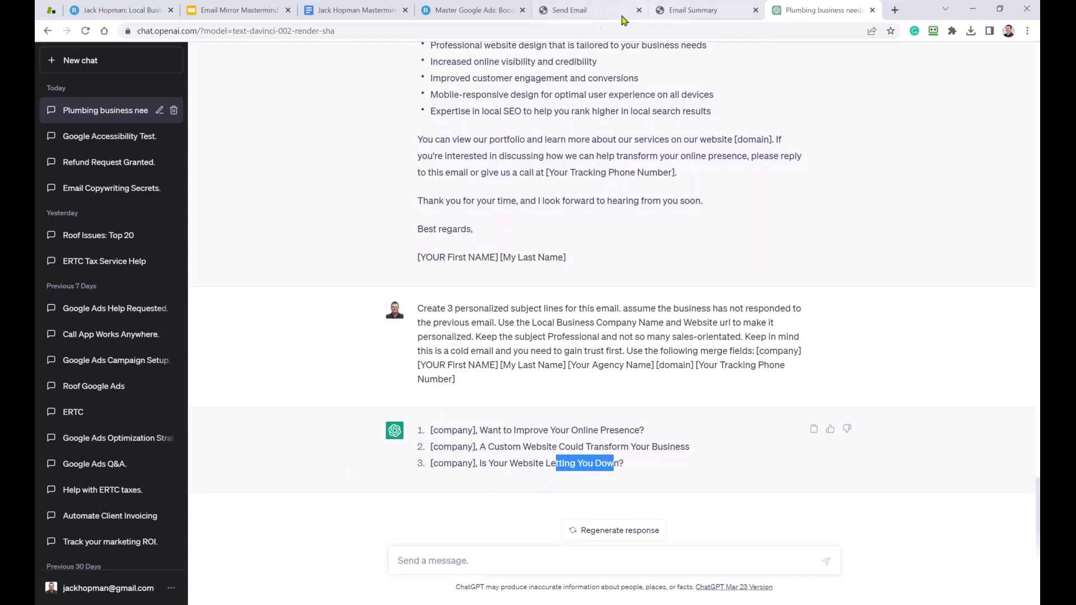
{"action": "left_click", "coordinate": [354, 11]}
Paste the bracketed merge fields over the follow-up prompt's old fields, fix spacing, and select the paragraph.
{"action": "scroll", "coordinate": [444, 426], "scroll_direction": "down", "scroll_amount": 1}
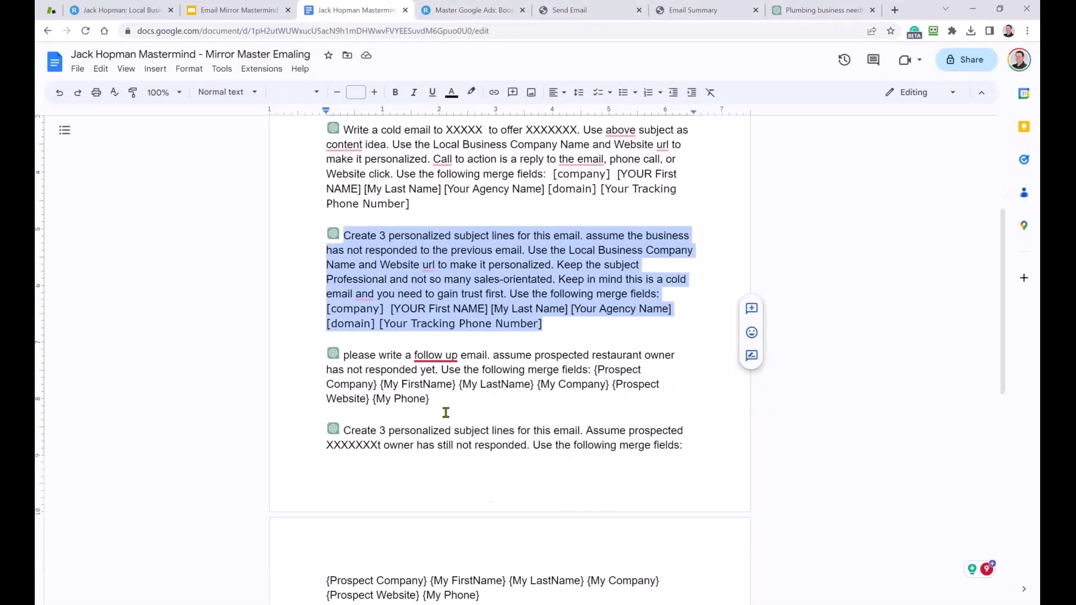
{"action": "left_click_drag", "start_coordinate": [430, 399], "coordinate": [401, 386]}
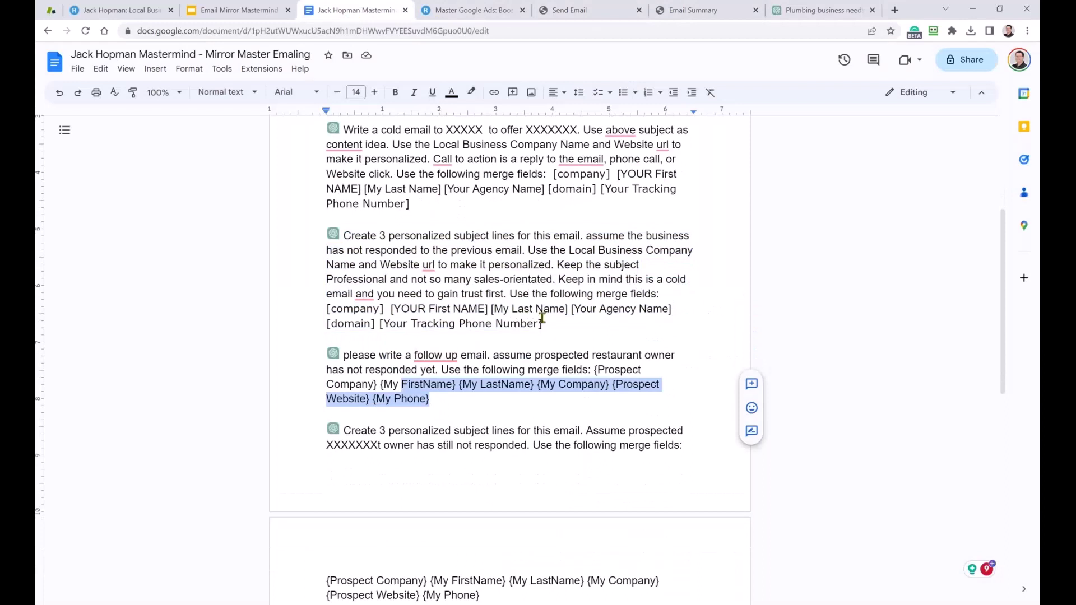
{"action": "left_click_drag", "start_coordinate": [552, 321], "coordinate": [509, 292]}
{"action": "key", "text": "ctrl+c"}
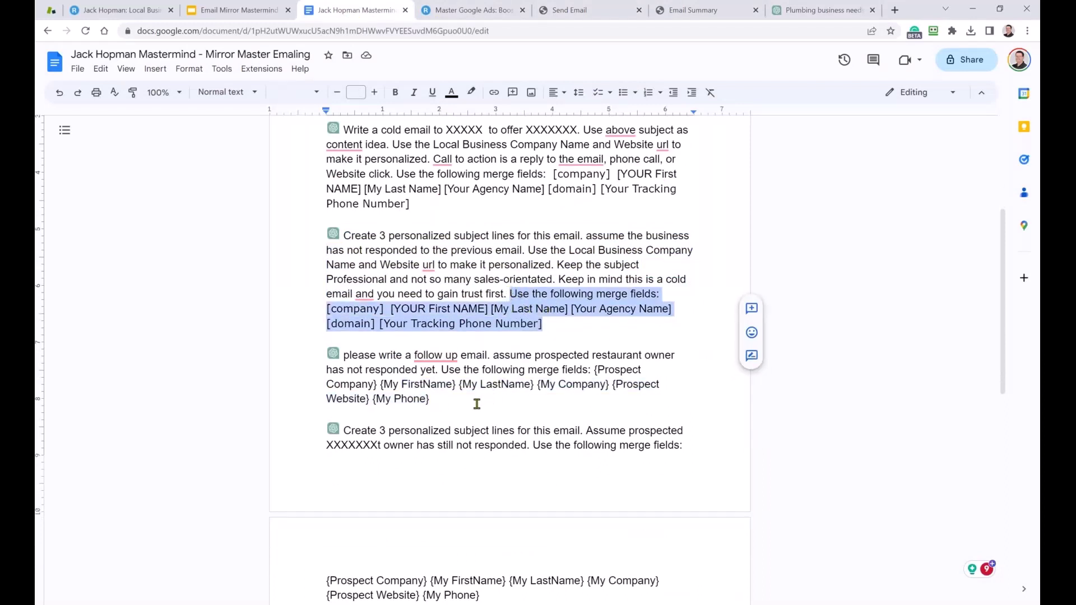
{"action": "left_click_drag", "start_coordinate": [439, 398], "coordinate": [593, 370]}
{"action": "key", "text": "ctrl+v"}
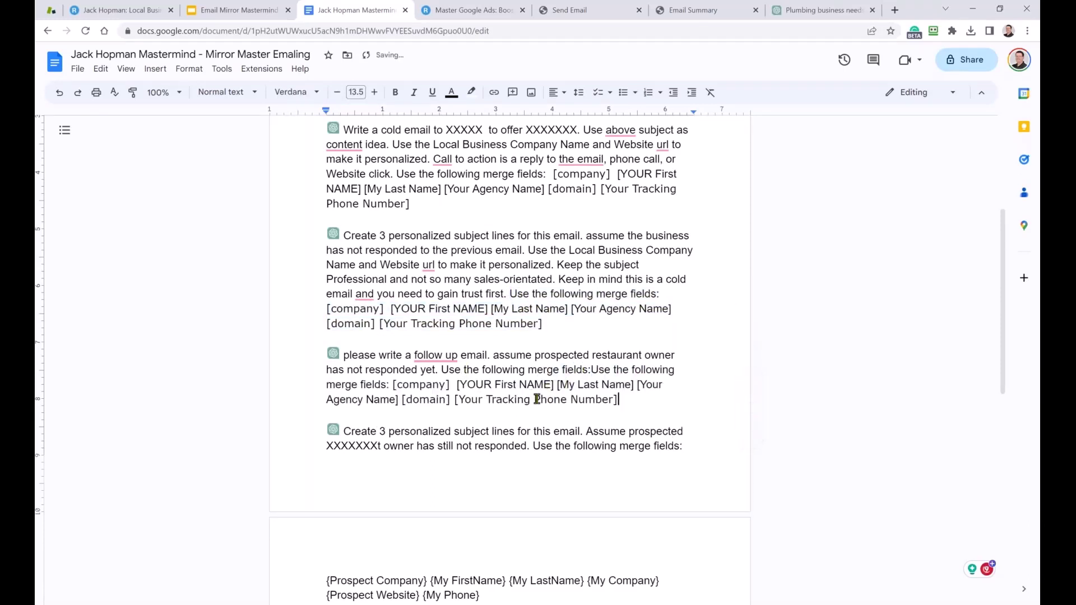
{"action": "left_click", "coordinate": [594, 370]}
{"action": "key", "text": "BackSpace"}
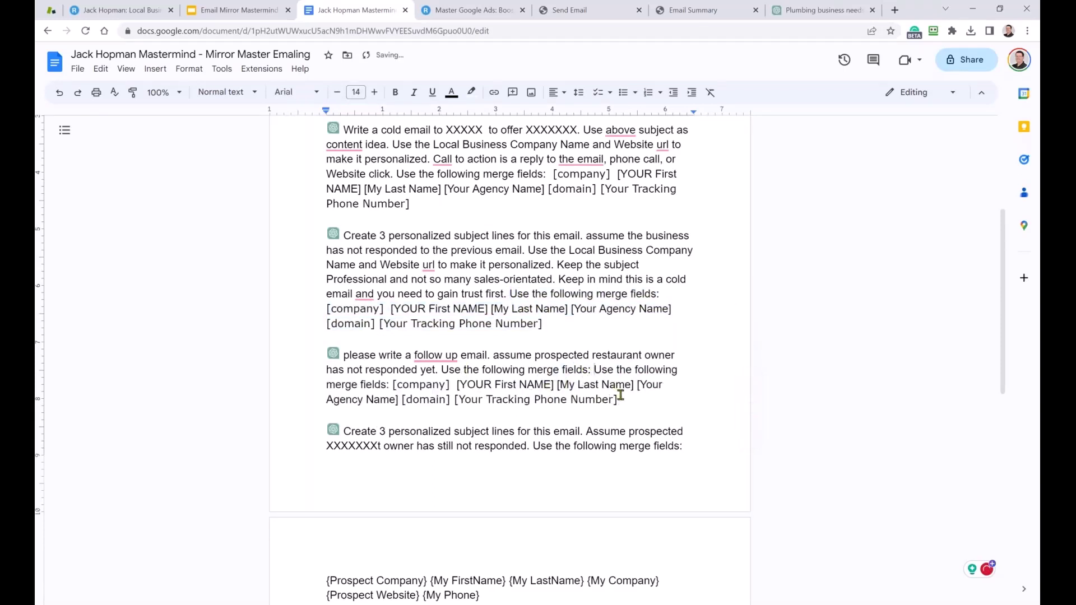
{"action": "left_click_drag", "start_coordinate": [618, 400], "coordinate": [345, 359]}
{"action": "key", "text": "ctrl+c"}
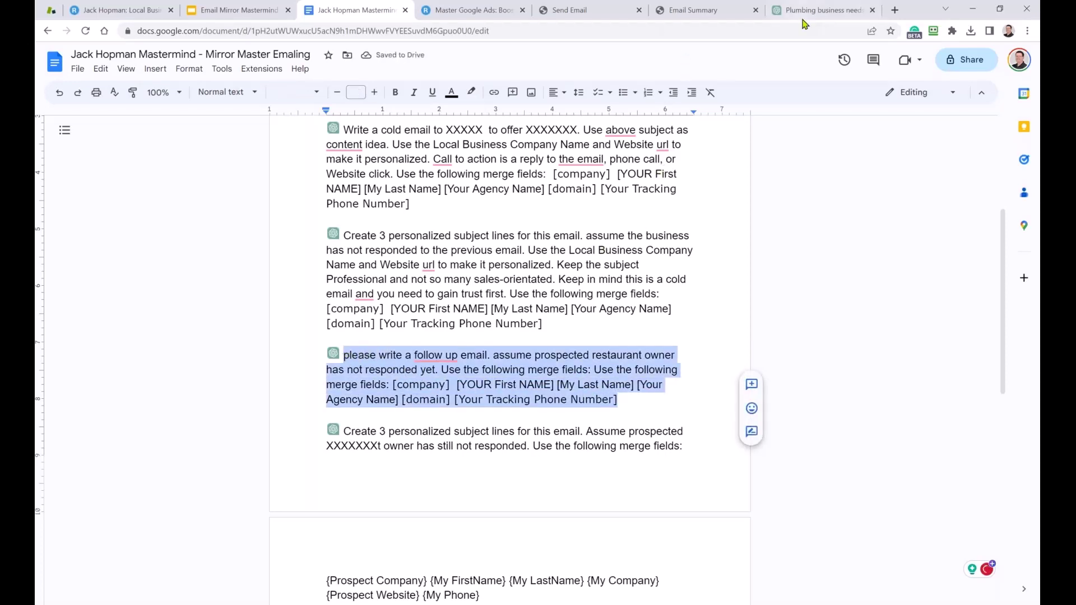
{"action": "left_click", "coordinate": [808, 11]}
Send the follow-up prompt and read the reply '[company], A Quick Follow-Up on Our Website Design Proposal'.
{"action": "key", "text": "ctrl+v"}
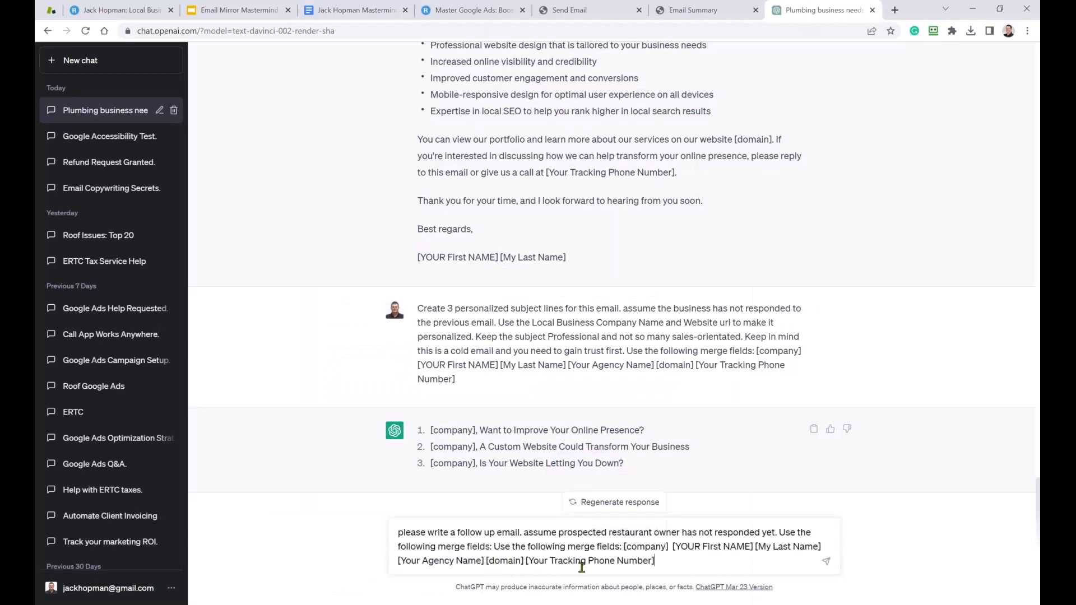
{"action": "left_click", "coordinate": [826, 561]}
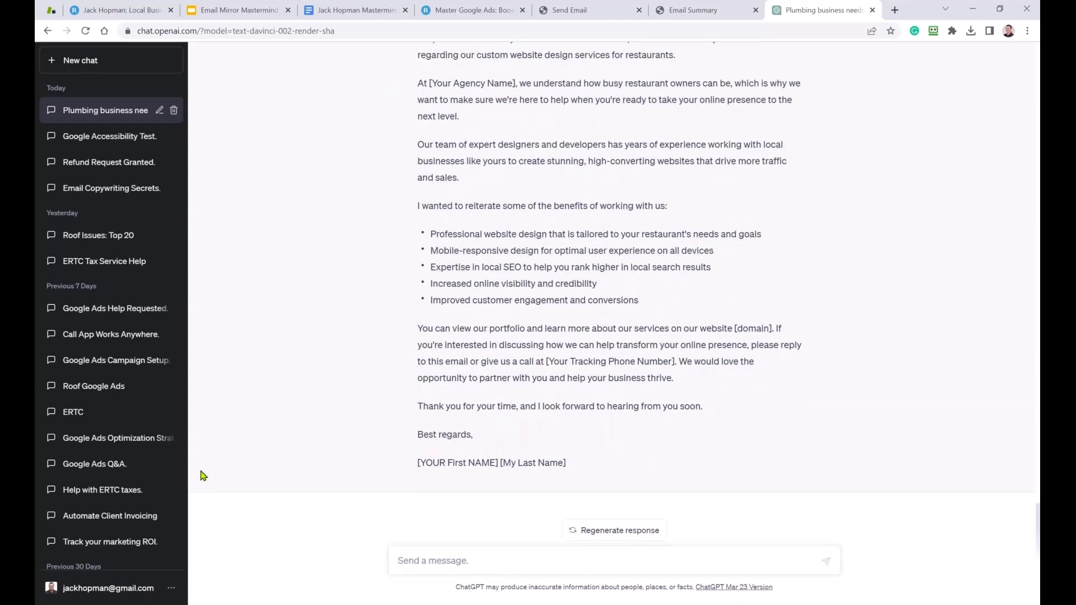
{"action": "scroll", "coordinate": [374, 430], "scroll_direction": "up", "scroll_amount": 4}
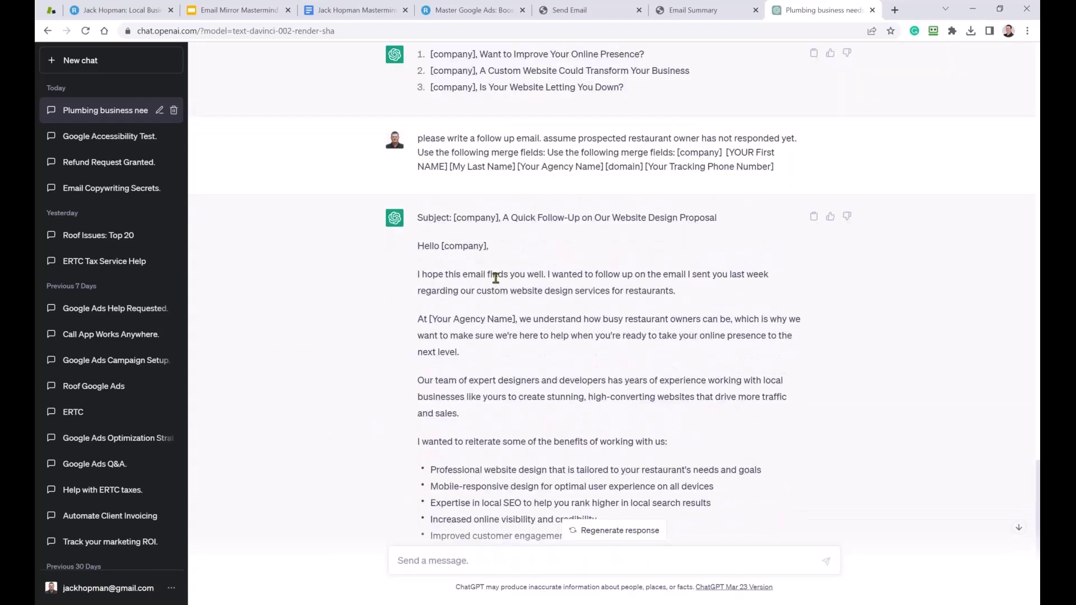
{"action": "left_click_drag", "start_coordinate": [543, 275], "coordinate": [421, 287]}
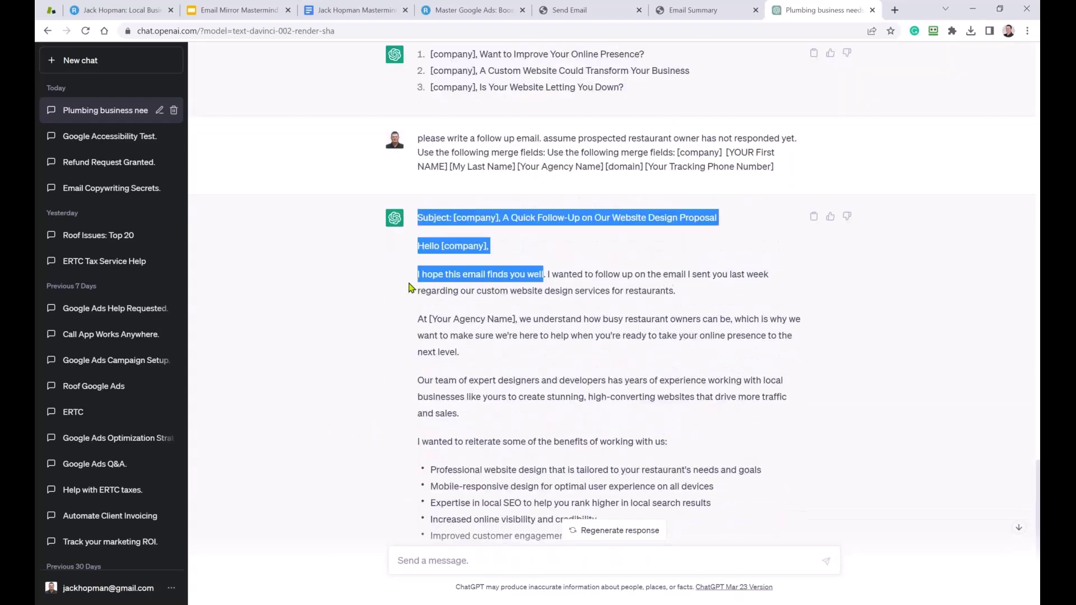
{"action": "left_click", "coordinate": [561, 272]}
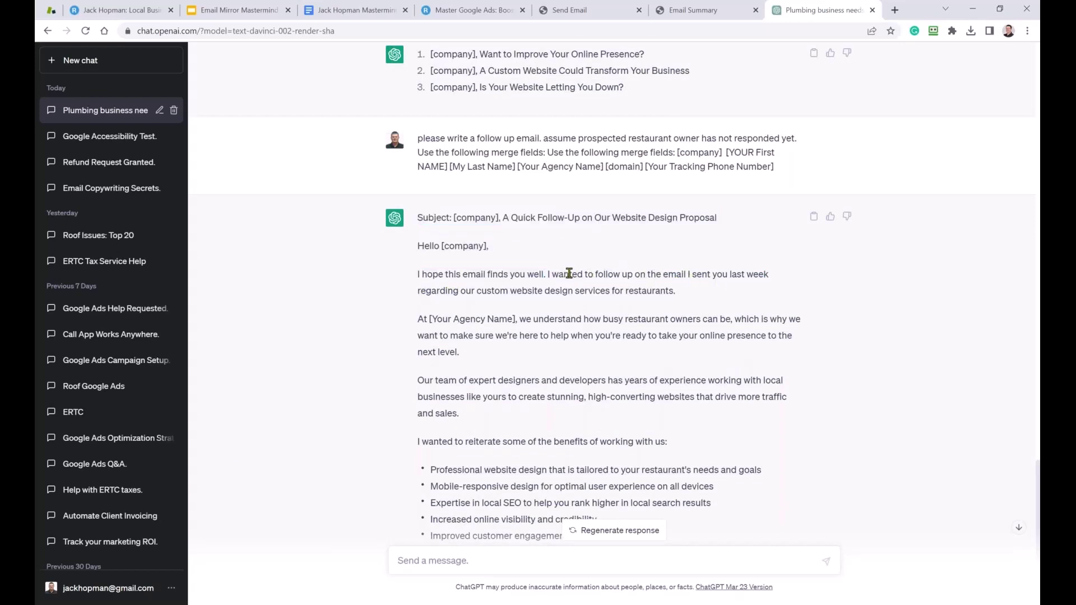
{"action": "left_click_drag", "start_coordinate": [565, 273], "coordinate": [647, 275]}
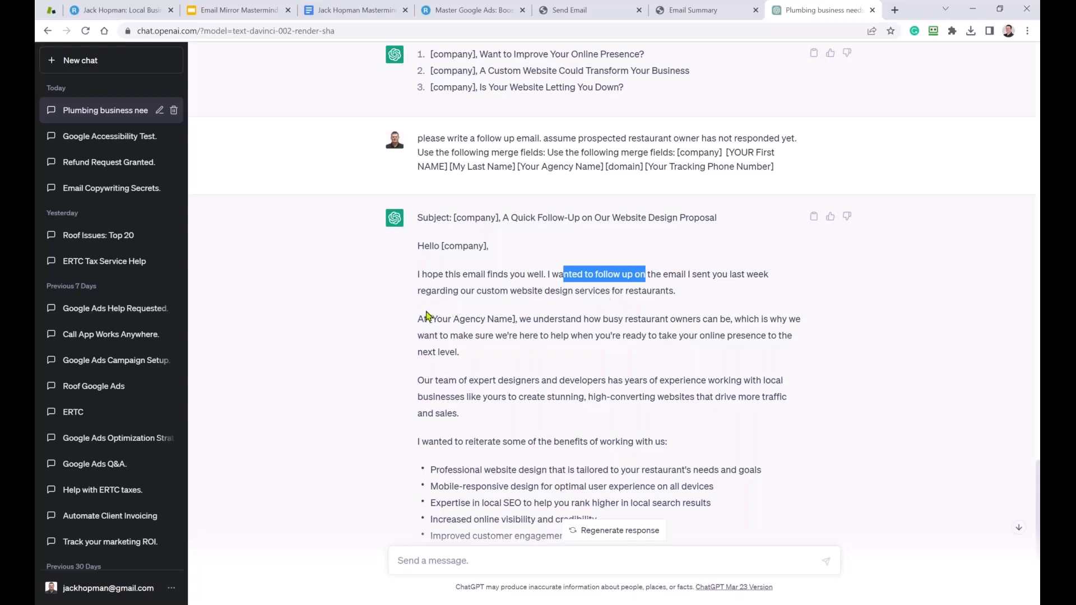
{"action": "left_click_drag", "start_coordinate": [626, 291], "coordinate": [670, 290]}
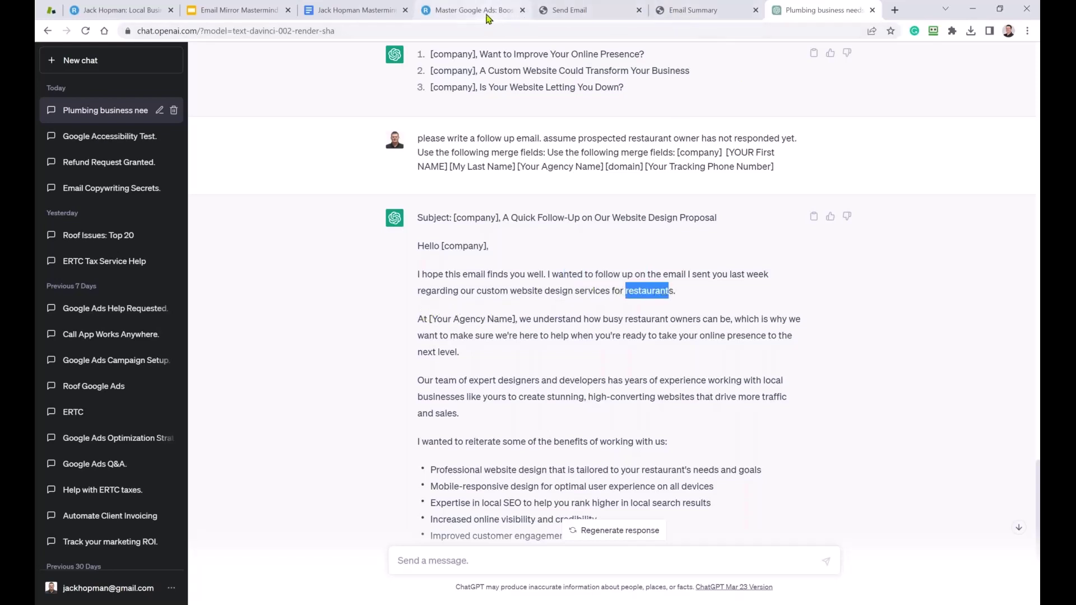
{"action": "left_click", "coordinate": [353, 10]}
Replace 'restaurant' in the Docs follow-up prompt with the placeholder XXXXXXXX.
{"action": "left_click", "coordinate": [524, 413]}
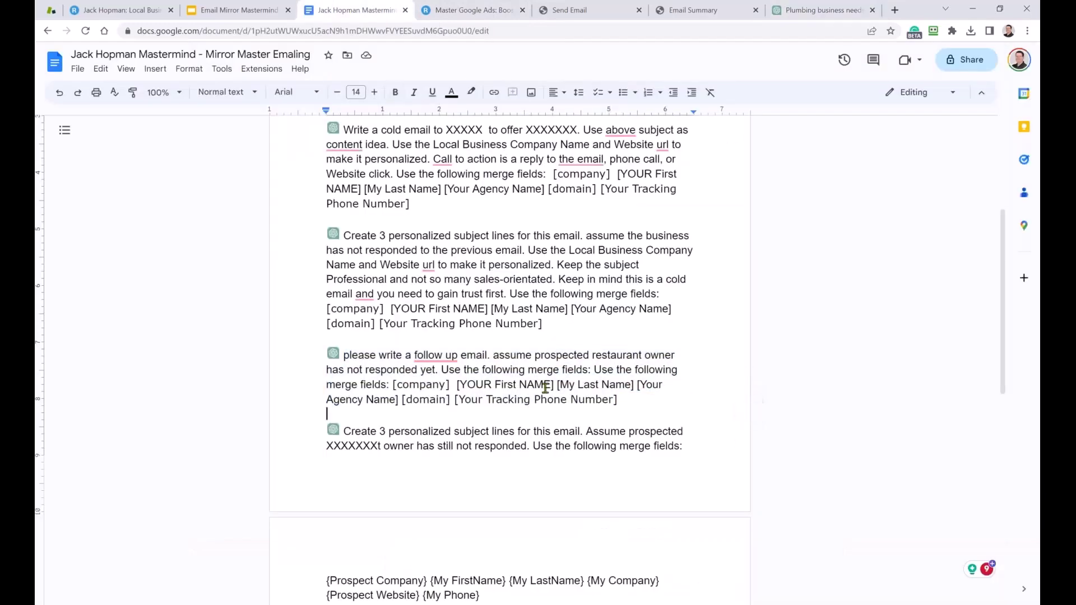
{"action": "left_click_drag", "start_coordinate": [593, 355], "coordinate": [643, 353]}
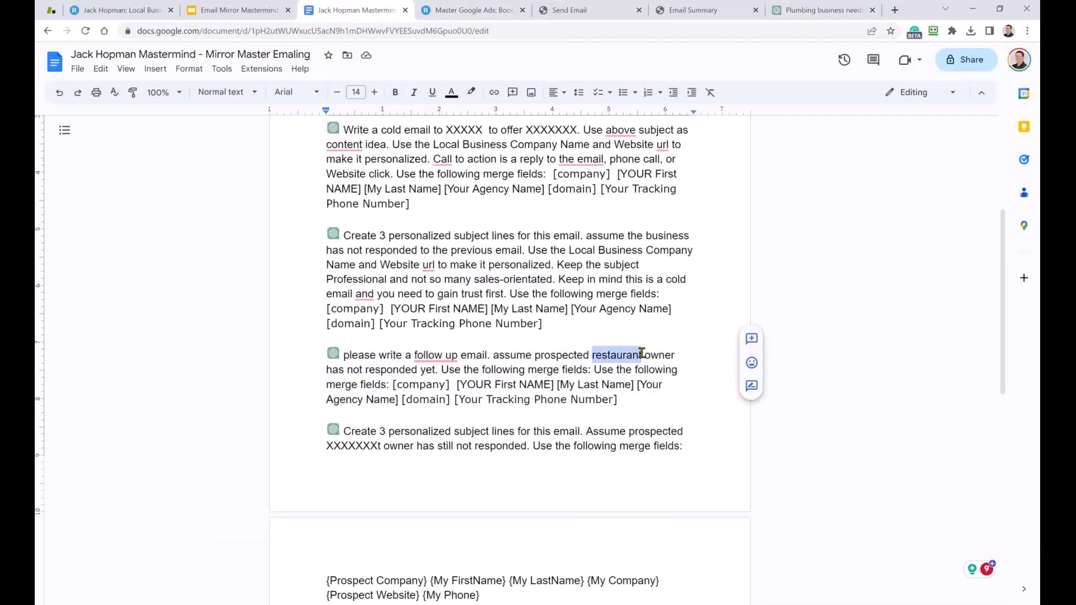
{"action": "type", "text": "Plum"}
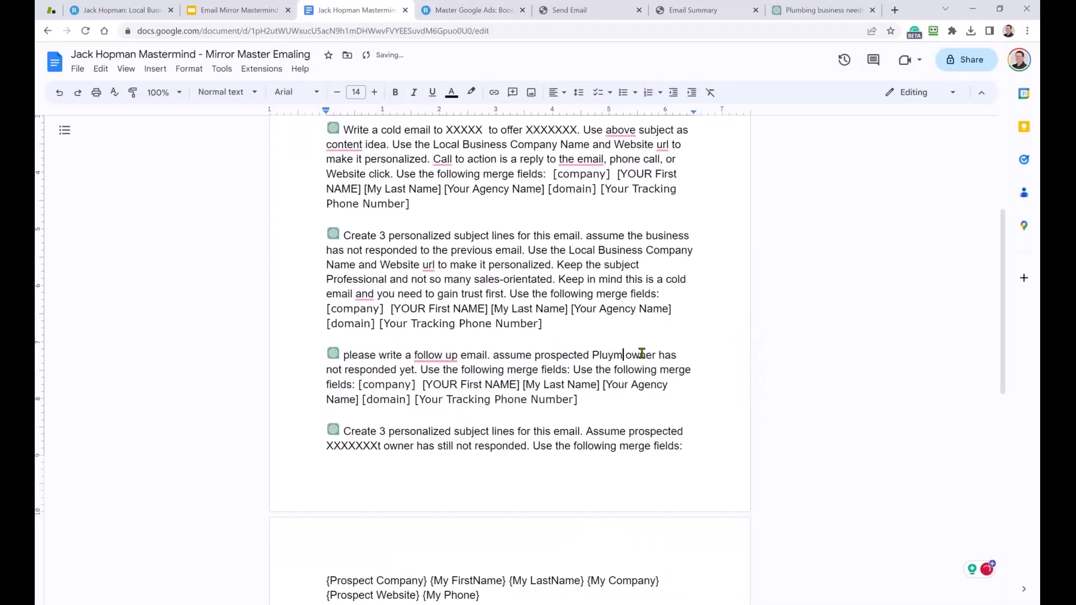
{"action": "key", "text": "BackSpace"}
{"action": "key", "text": "BackSpace"}
{"action": "key", "text": "BackSpace"}
{"action": "key", "text": "BackSpace"}
{"action": "type", "text": "XXXXXXXX"}
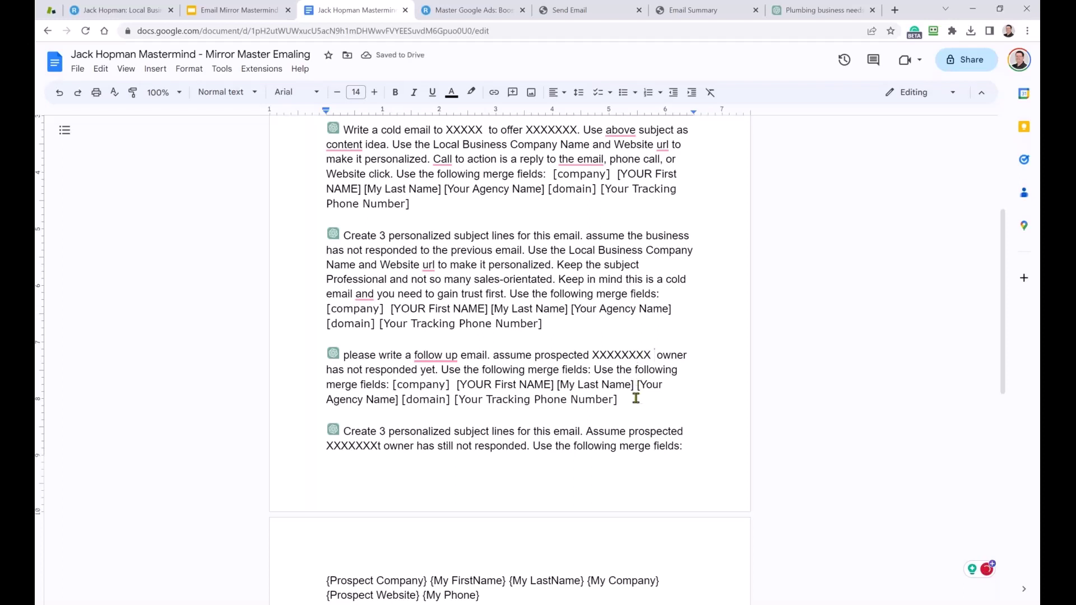
{"action": "left_click_drag", "start_coordinate": [619, 400], "coordinate": [348, 360]}
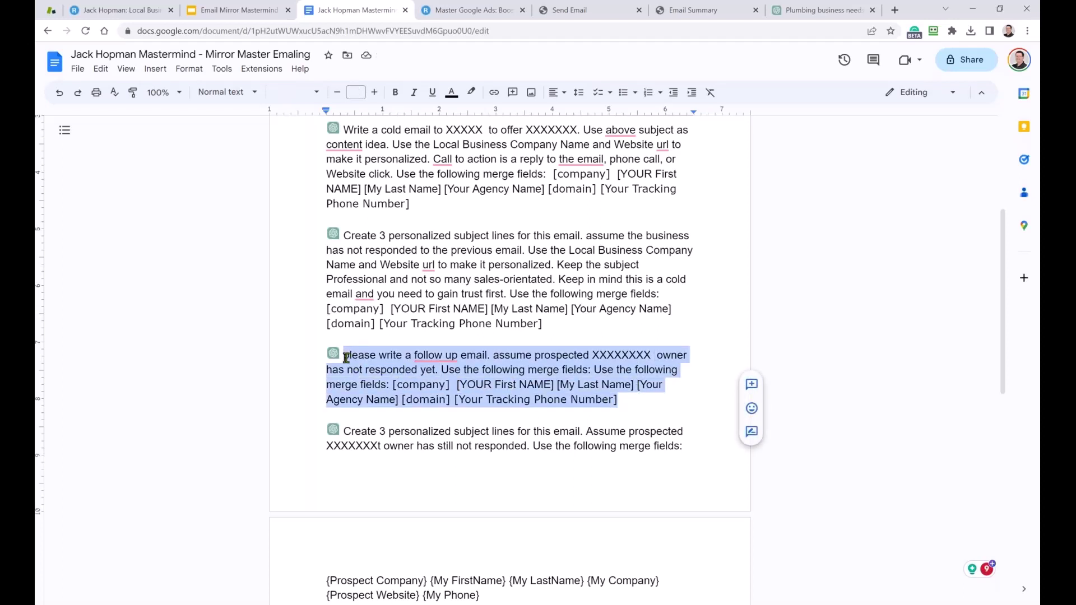
Change 'restaurant' to 'Plumbing Company' in the earlier ChatGPT follow-up prompt and resubmit it.
{"action": "left_click", "coordinate": [824, 10]}
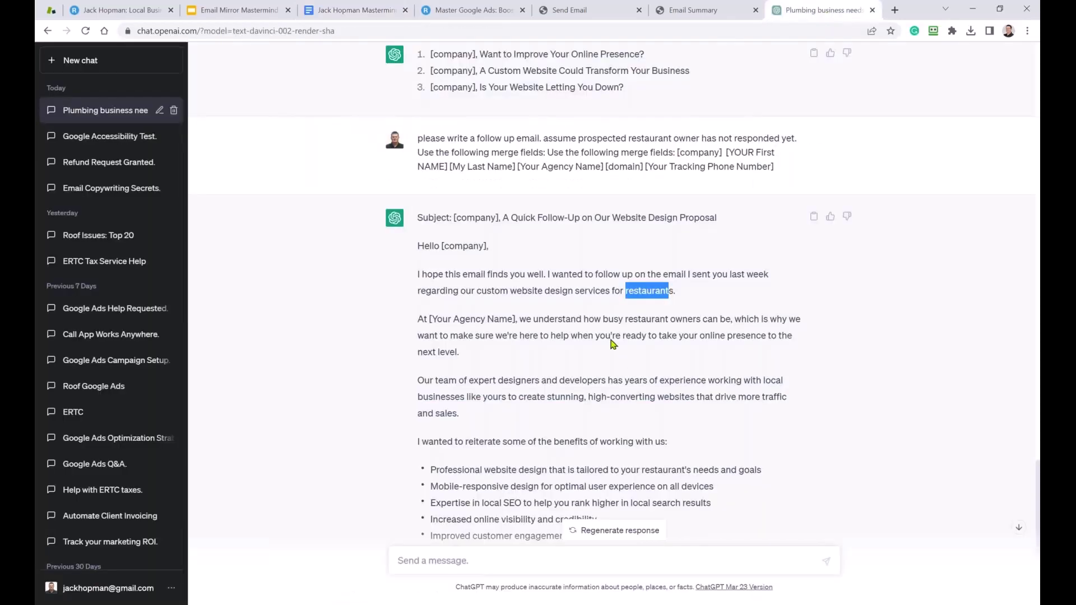
{"action": "scroll", "coordinate": [729, 268], "scroll_direction": "up", "scroll_amount": 2}
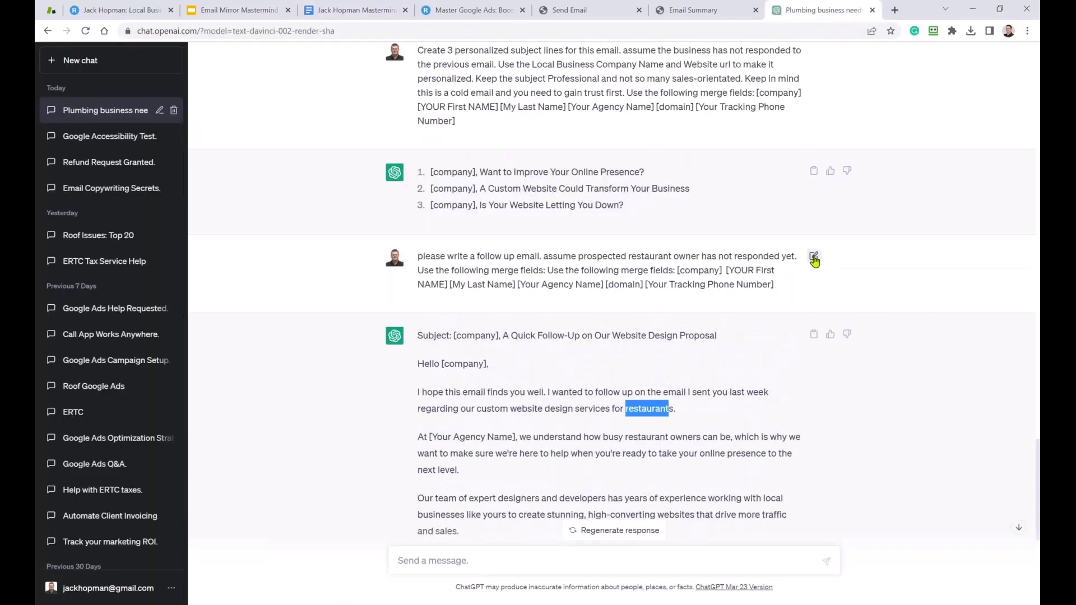
{"action": "left_click", "coordinate": [814, 257]}
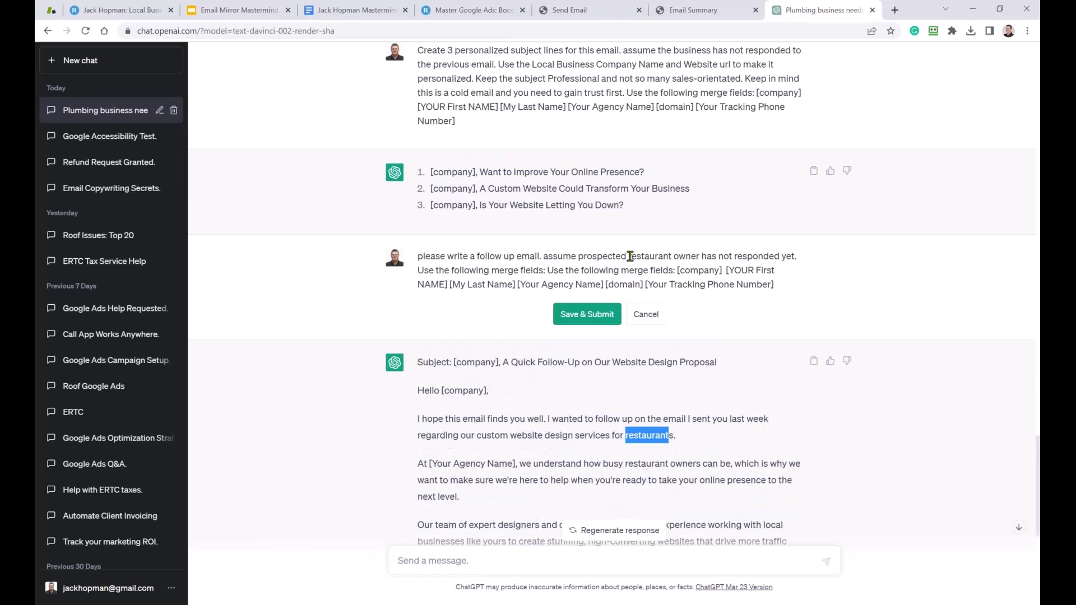
{"action": "left_click_drag", "start_coordinate": [630, 257], "coordinate": [679, 264]}
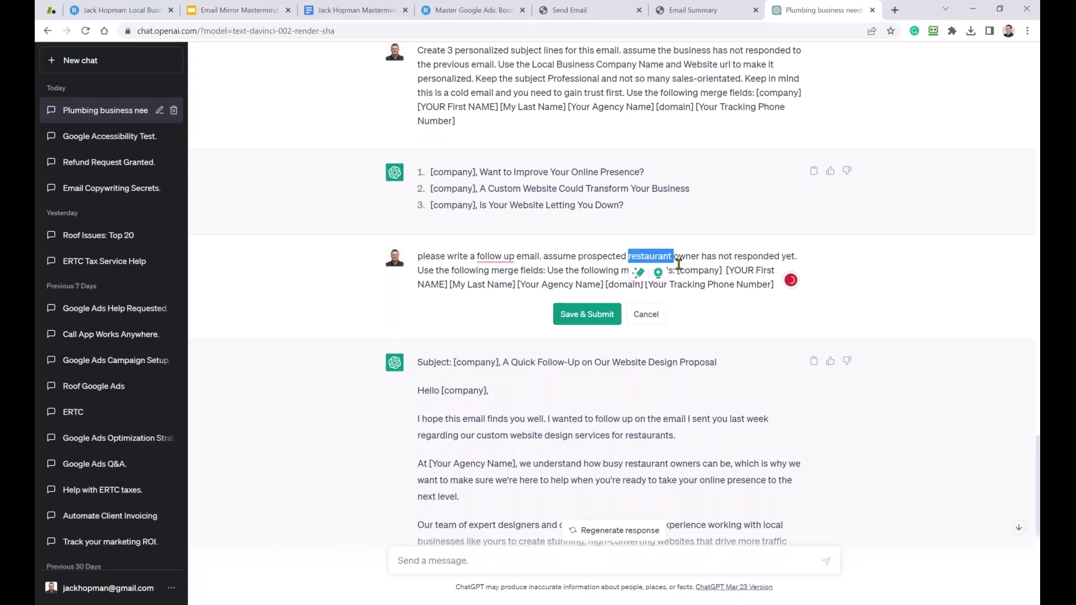
{"action": "type", "text": "Plumber"}
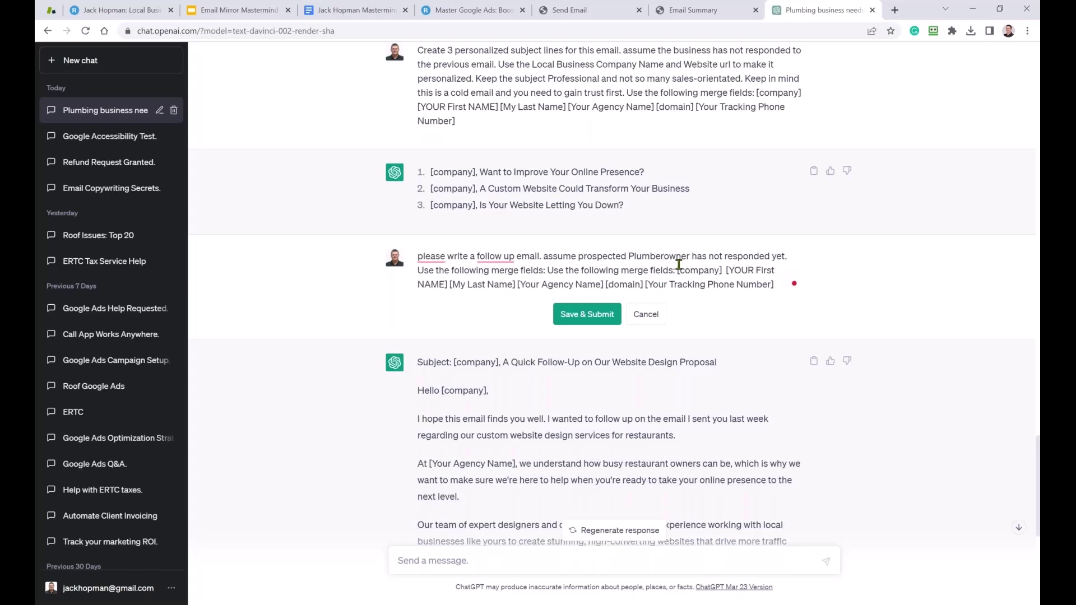
{"action": "key", "text": "BackSpace"}
{"action": "key", "text": "BackSpace"}
{"action": "type", "text": "ing Com"}
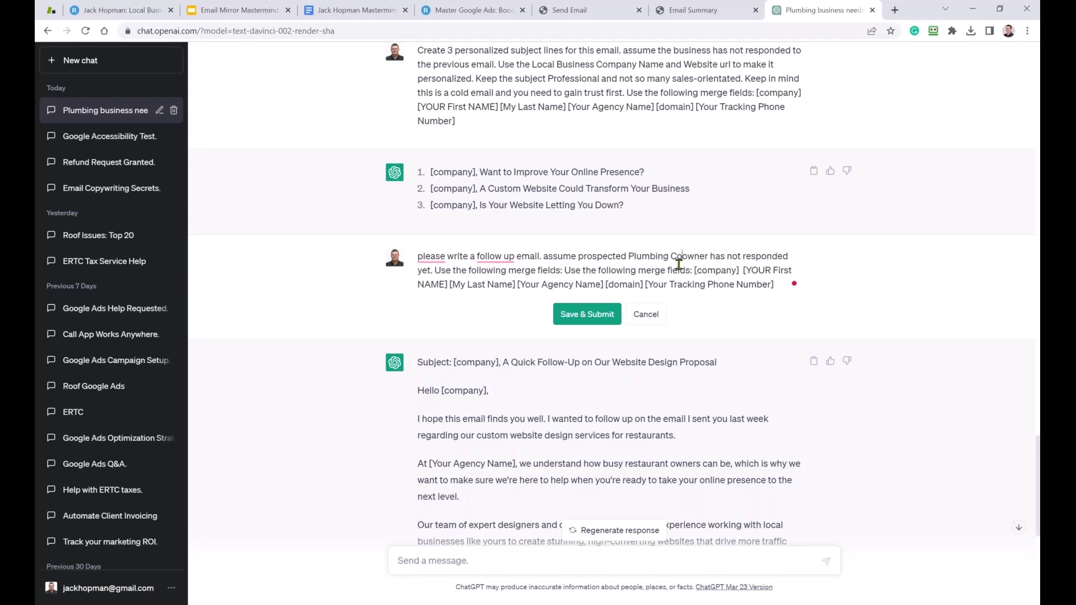
{"action": "type", "text": "pany"}
{"action": "key", "text": "ctrl+z"}
{"action": "key", "text": "ctrl+y"}
{"action": "type", "text": "pany"}
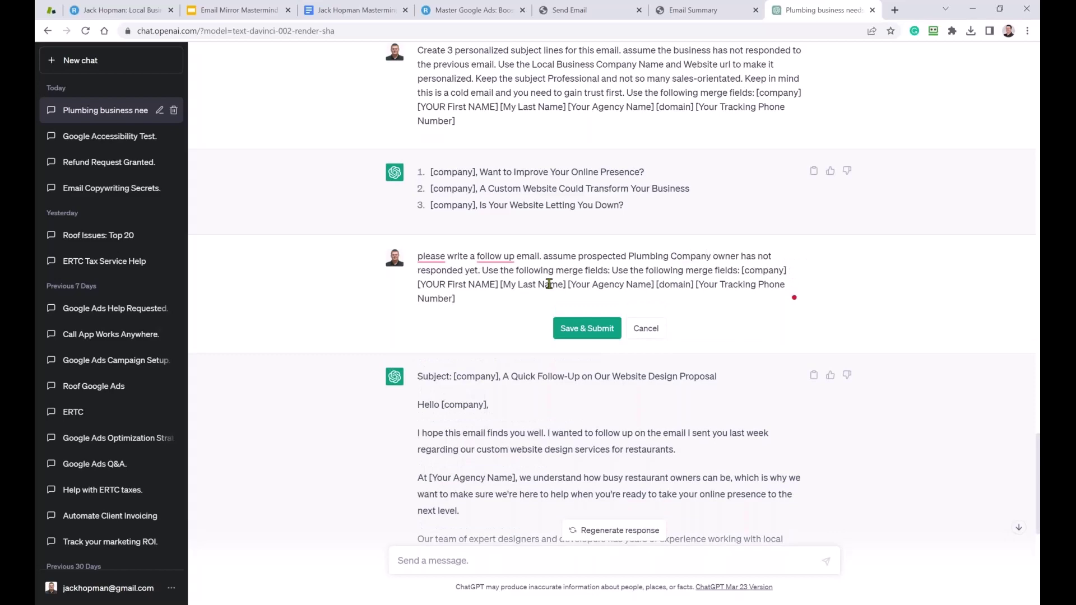
{"action": "left_click", "coordinate": [587, 329]}
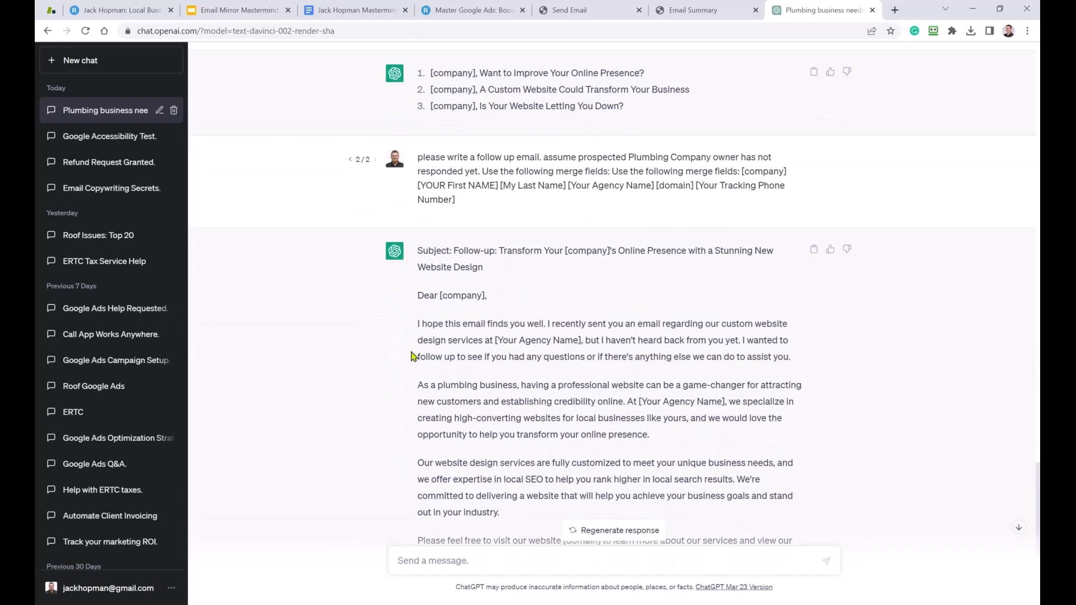
Read through the regenerated plumbing follow-up, checking local SEO, [domain] and [Your Tracking Phone Number] wording.
{"action": "left_click_drag", "start_coordinate": [421, 326], "coordinate": [523, 327]}
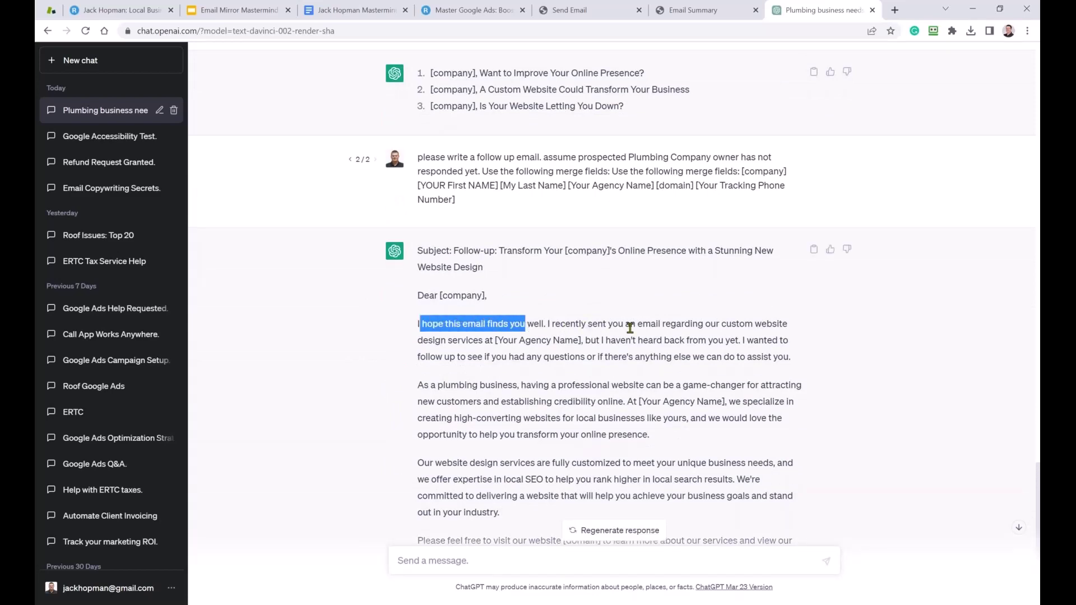
{"action": "scroll", "coordinate": [706, 325], "scroll_direction": "down", "scroll_amount": 2}
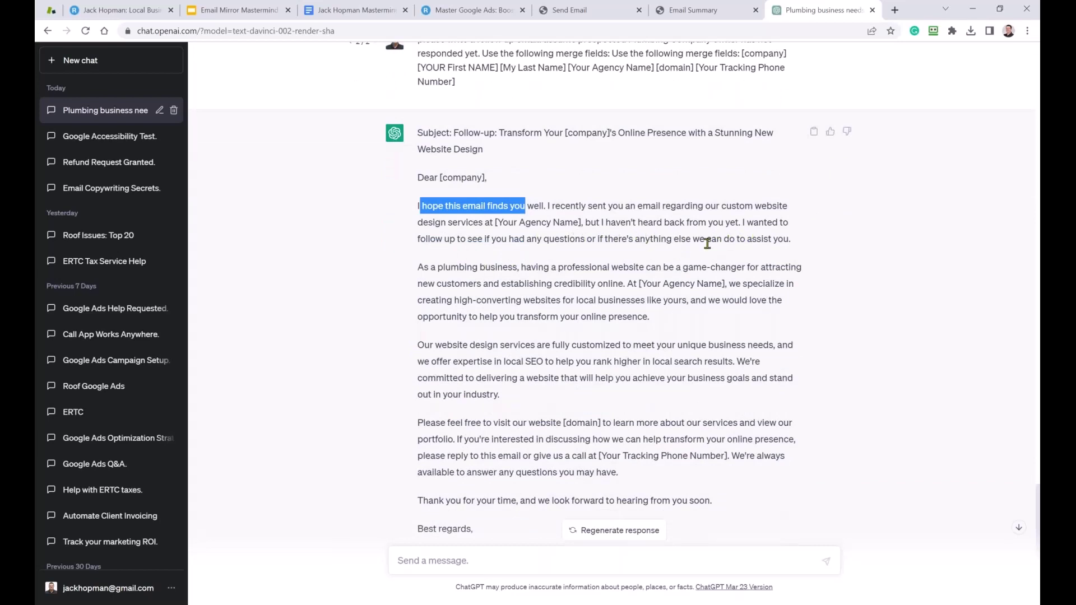
{"action": "scroll", "coordinate": [631, 271], "scroll_direction": "down", "scroll_amount": 1}
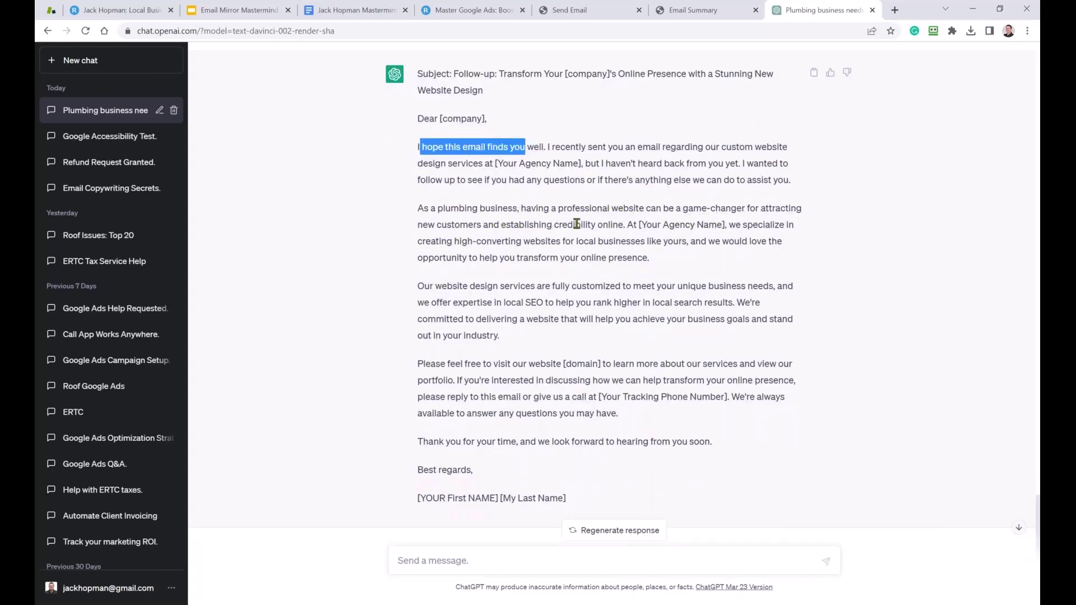
{"action": "left_click_drag", "start_coordinate": [647, 226], "coordinate": [685, 224]}
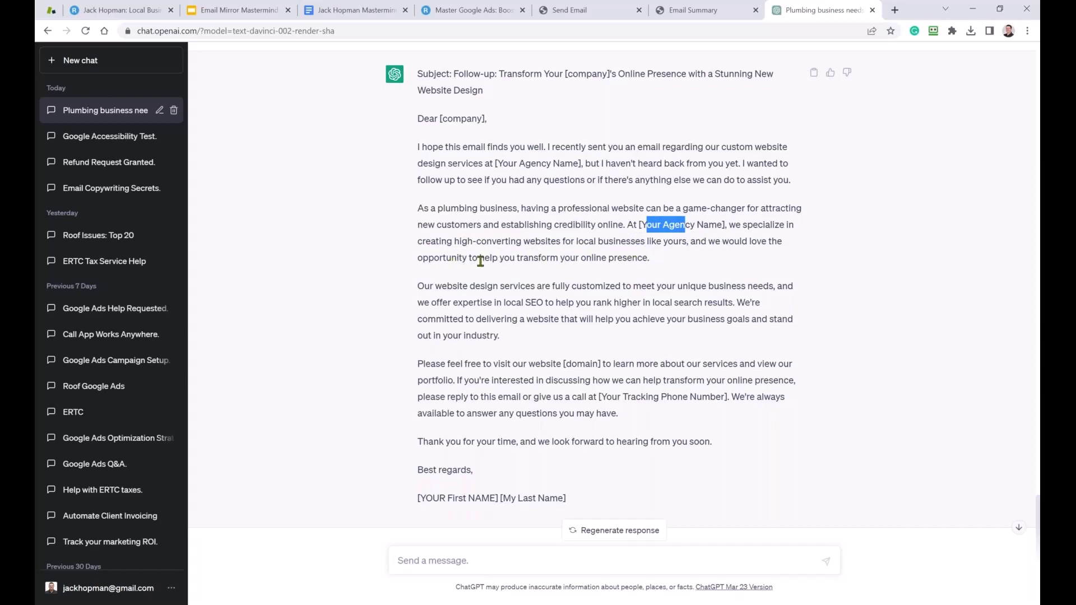
{"action": "scroll", "coordinate": [557, 261], "scroll_direction": "down", "scroll_amount": 1}
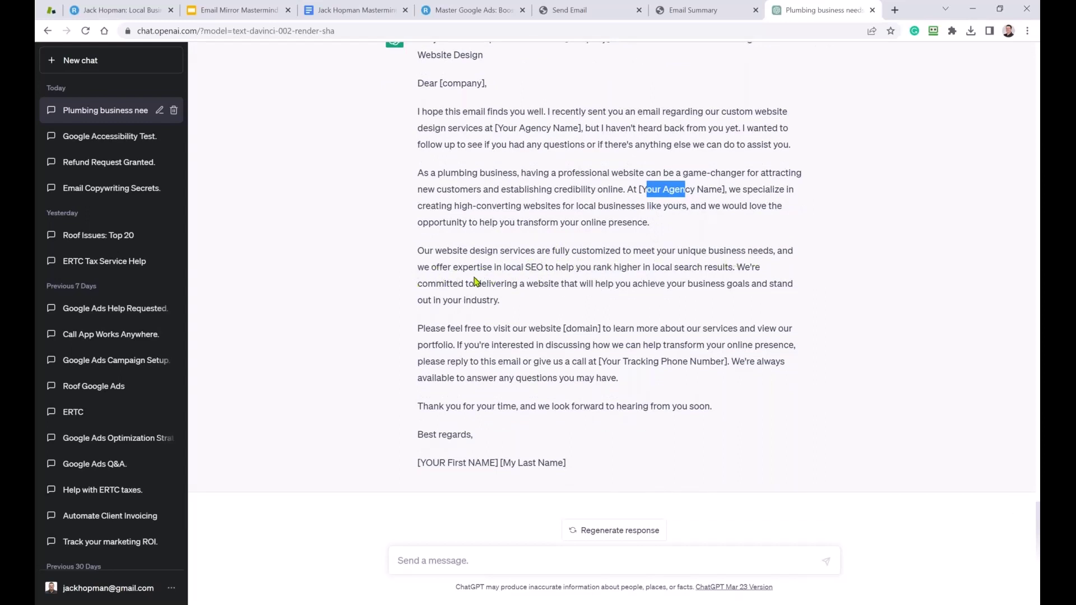
{"action": "left_click_drag", "start_coordinate": [510, 267], "coordinate": [544, 267]}
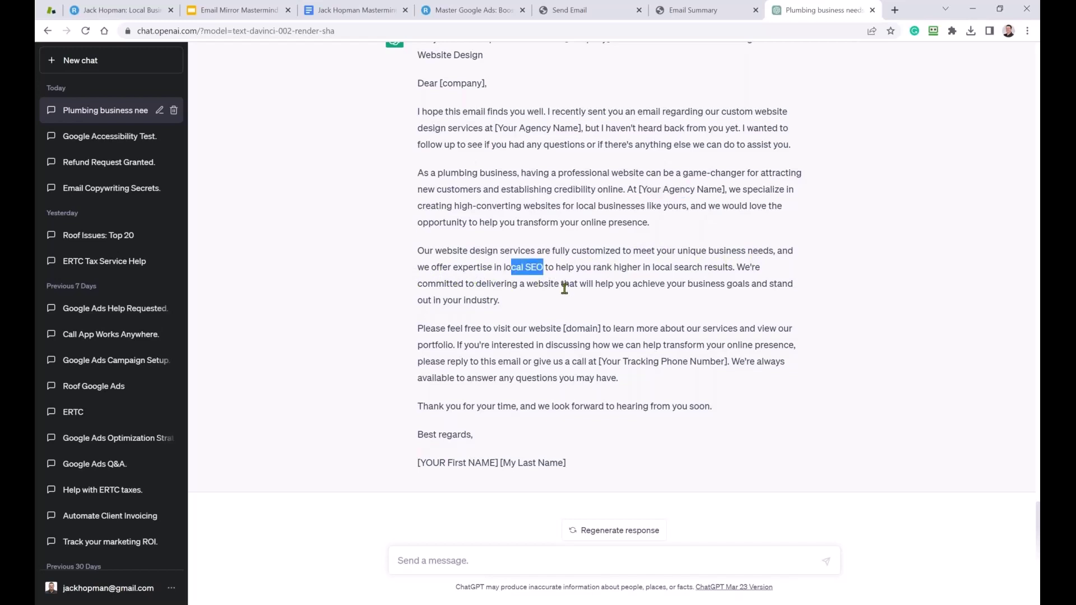
{"action": "left_click_drag", "start_coordinate": [467, 343], "coordinate": [544, 328]}
{"action": "left_click", "coordinate": [577, 326]}
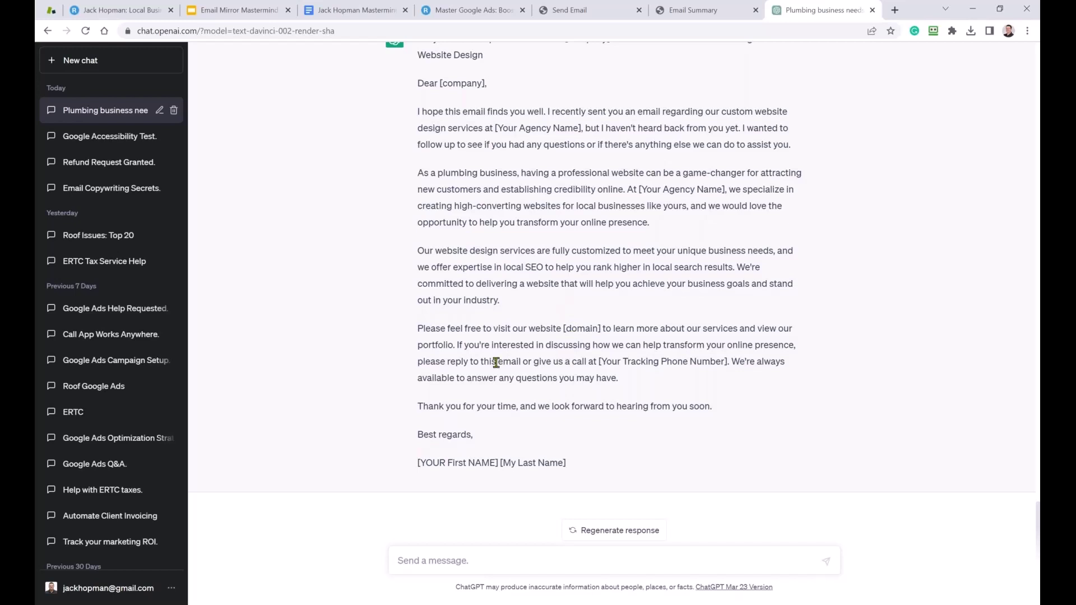
{"action": "left_click_drag", "start_coordinate": [446, 362], "coordinate": [503, 362]}
{"action": "left_click_drag", "start_coordinate": [622, 361], "coordinate": [702, 360]}
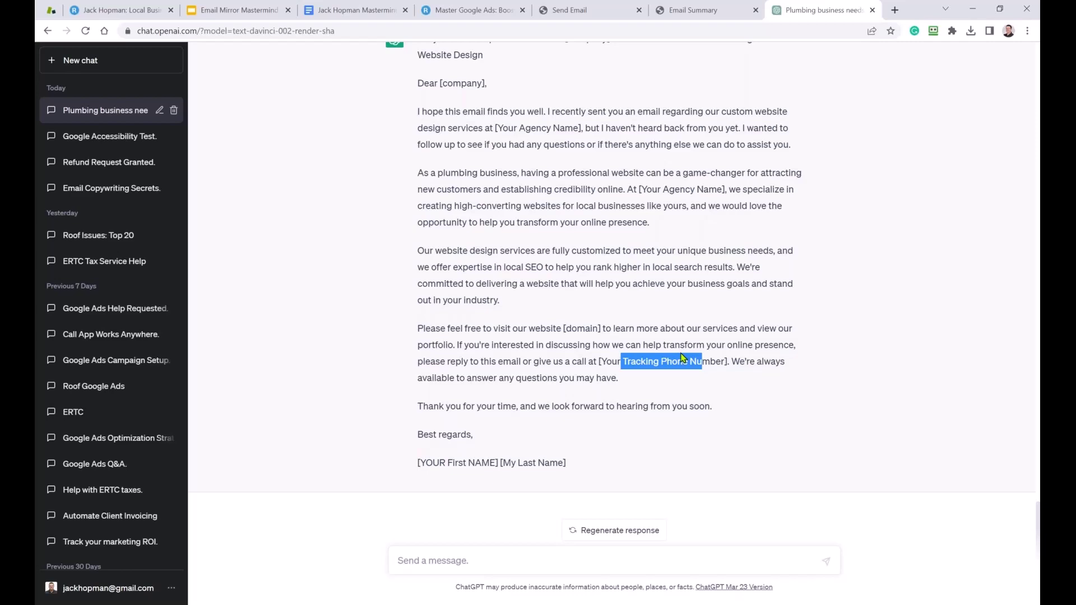
{"action": "scroll", "coordinate": [614, 249], "scroll_direction": "up", "scroll_amount": 3}
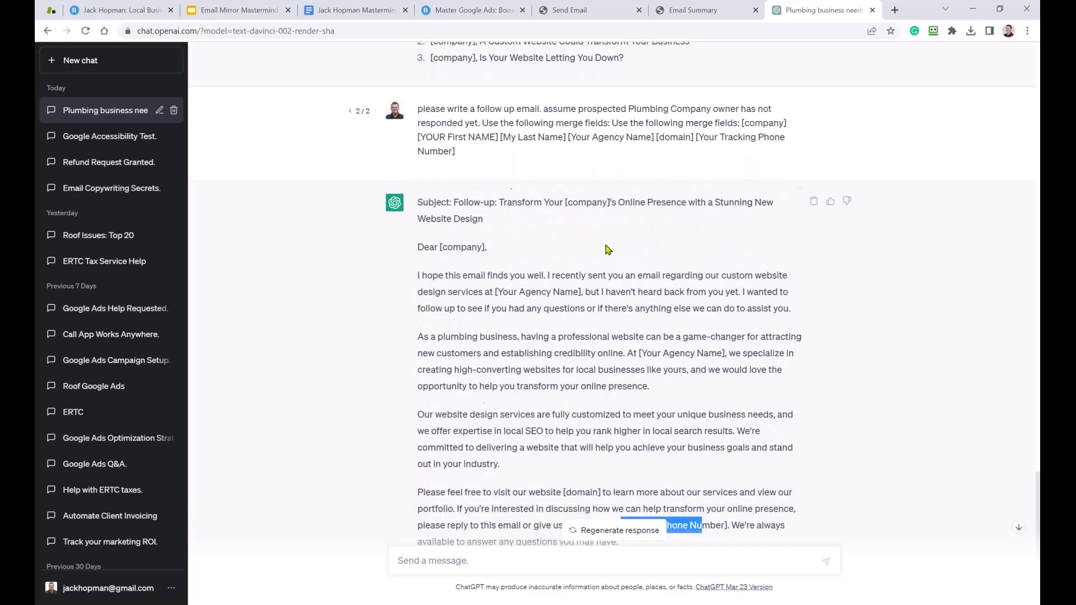
Paste the bracketed [company]…[Your Tracking Phone Number] fields over the subject-lines prompt's {Prospect…} line.
{"action": "left_click", "coordinate": [317, 12]}
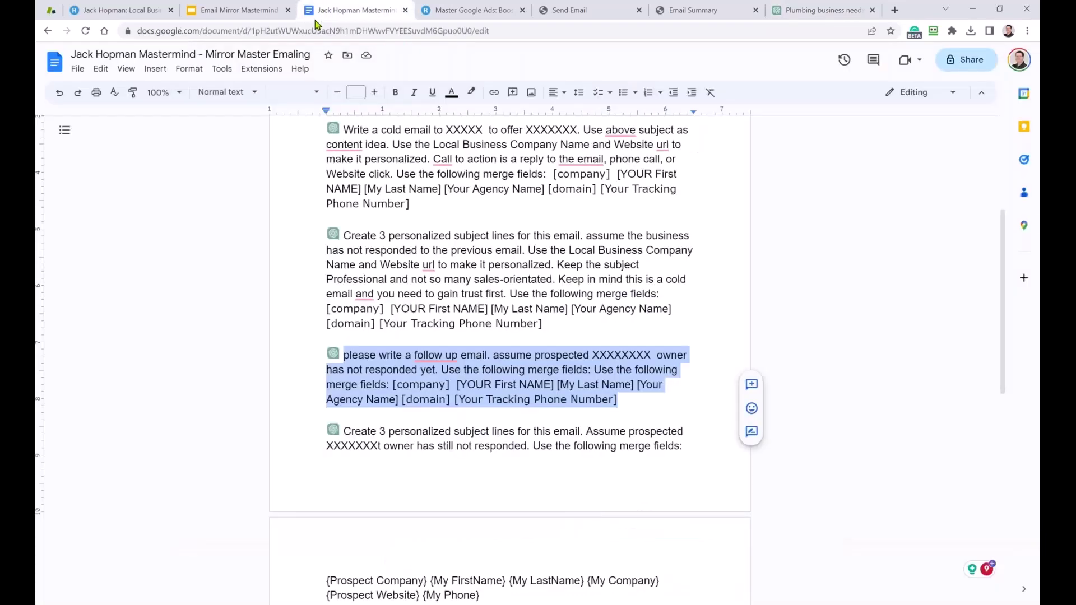
{"action": "scroll", "coordinate": [387, 369], "scroll_direction": "down", "scroll_amount": 3}
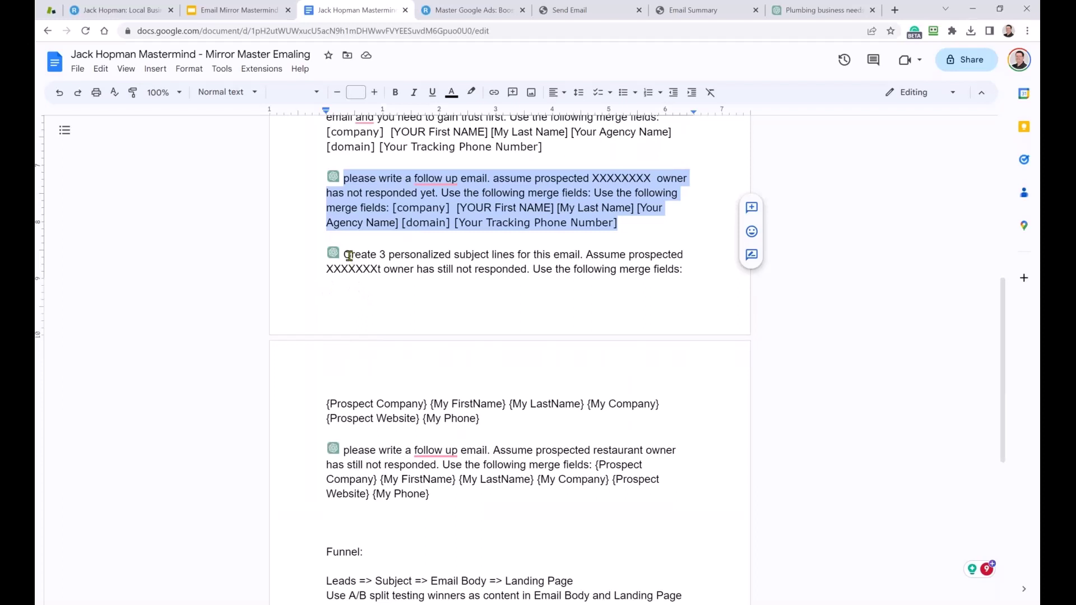
{"action": "left_click_drag", "start_coordinate": [346, 255], "coordinate": [643, 354]}
{"action": "left_click", "coordinate": [534, 269]}
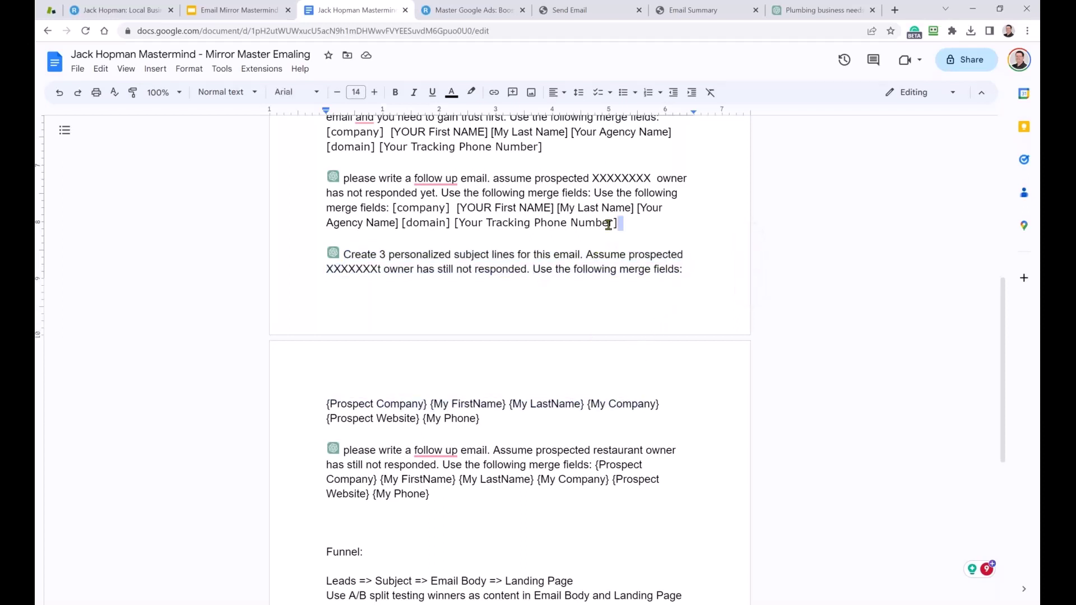
{"action": "left_click_drag", "start_coordinate": [619, 223], "coordinate": [400, 216]}
{"action": "key", "text": "ctrl+c"}
{"action": "left_click_drag", "start_coordinate": [493, 418], "coordinate": [317, 405]}
{"action": "key", "text": "ctrl+v"}
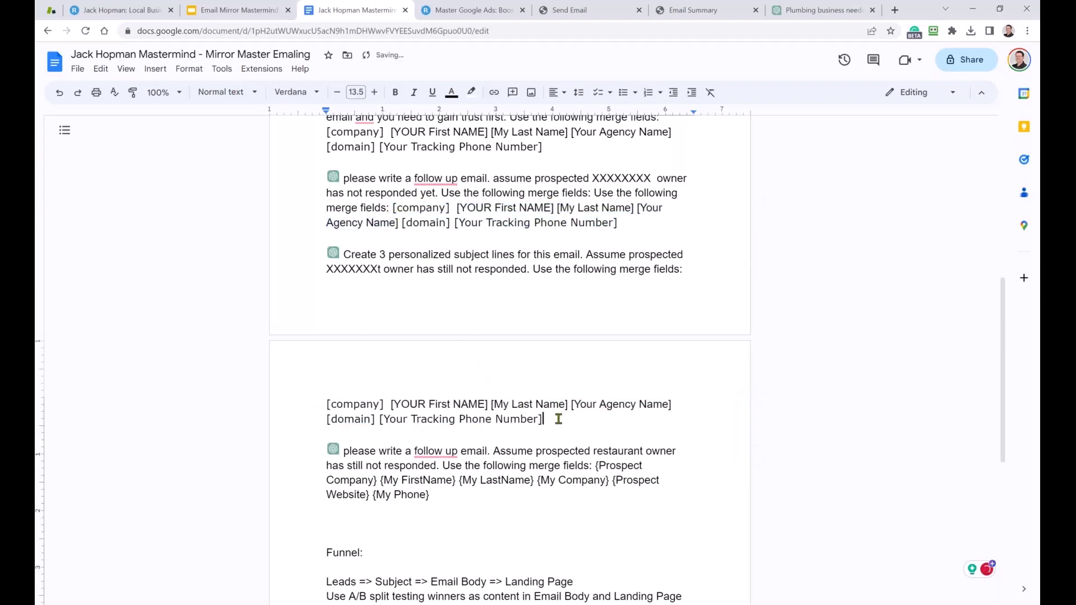
{"action": "left_click_drag", "start_coordinate": [547, 419], "coordinate": [345, 256]}
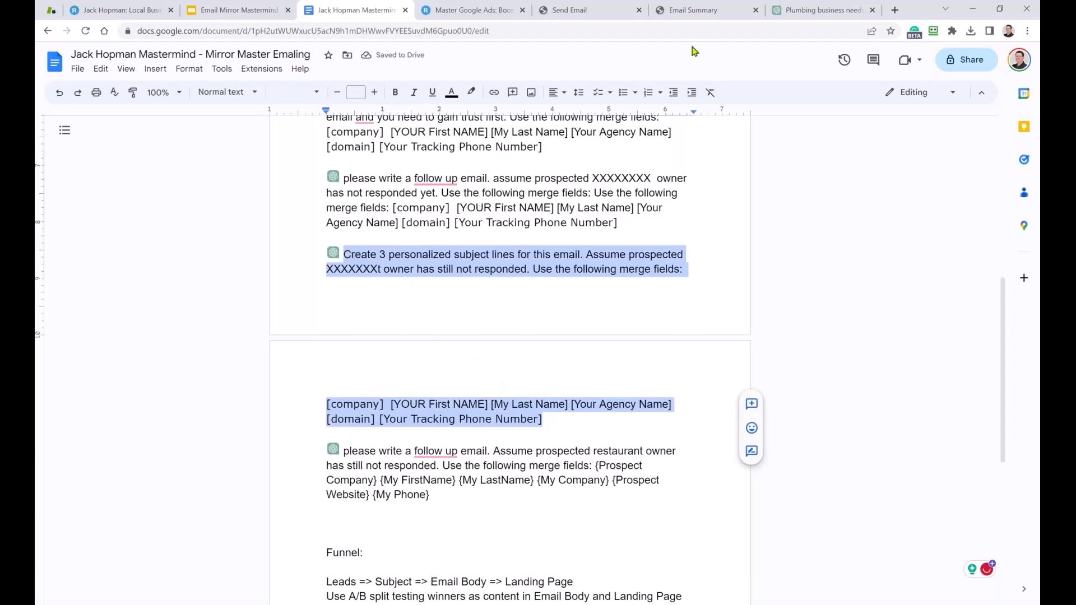
Send the subject-lines prompt to ChatGPT and review the three [company]-led subject lines.
{"action": "left_click", "coordinate": [807, 10]}
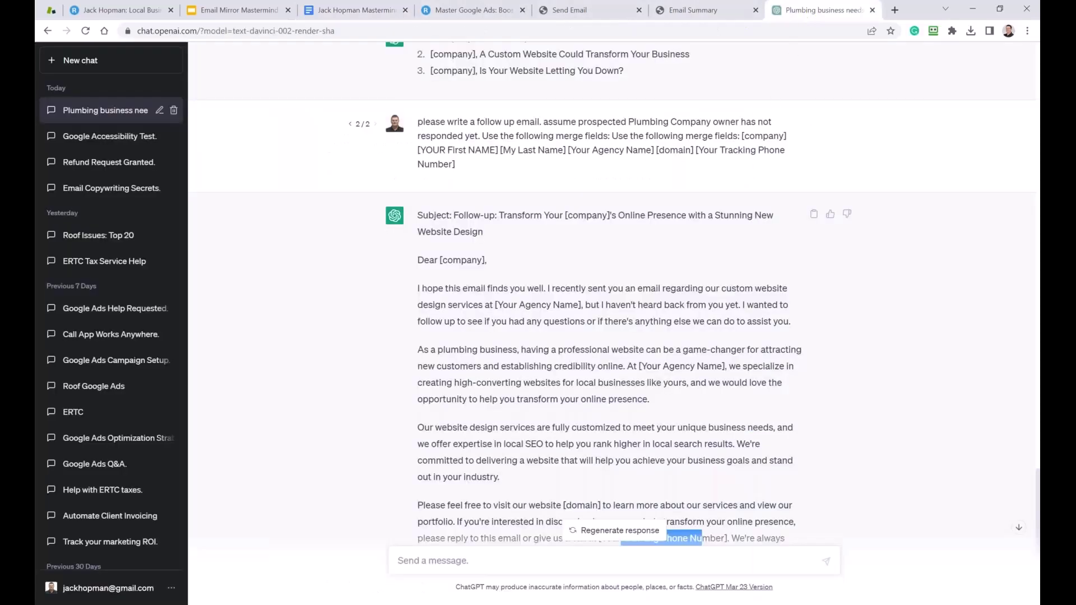
{"action": "left_click", "coordinate": [451, 562]}
{"action": "type", "text": "Create 3 personalized subject lines for this email. Assume prospected XXXXXXXt owner has still not responded. Use the following merge fields:  [company]  [YOUR First NAME] [My Last Name] [Your Agency Name] [domain] [Your Tracking Phone Number]"}
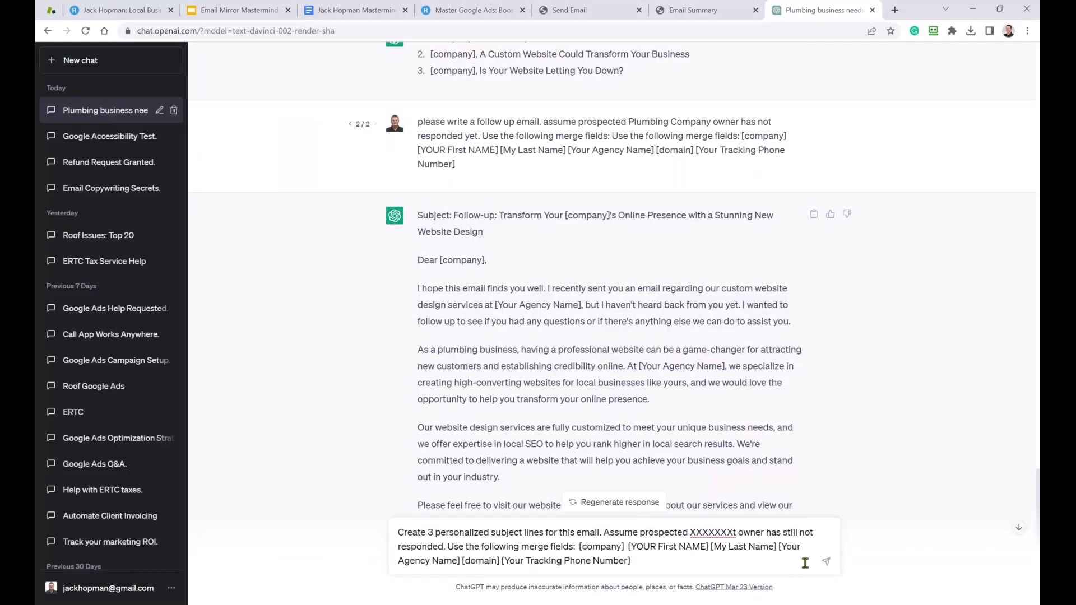
{"action": "left_click", "coordinate": [826, 562]}
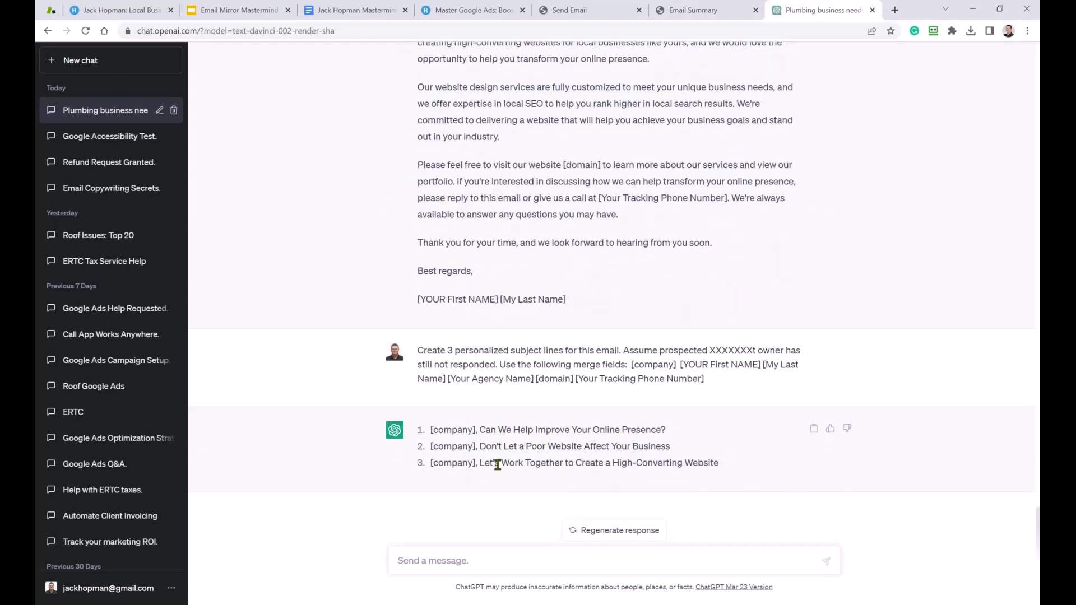
{"action": "left_click_drag", "start_coordinate": [491, 463], "coordinate": [554, 465]}
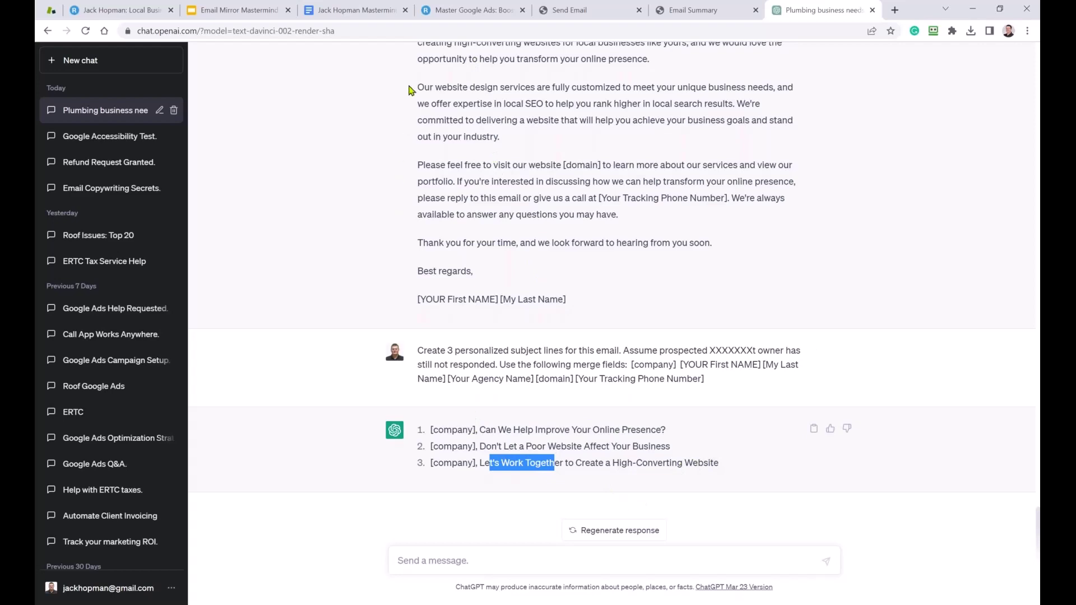
{"action": "left_click", "coordinate": [356, 10]}
{"action": "scroll", "coordinate": [473, 504], "scroll_direction": "down", "scroll_amount": 2}
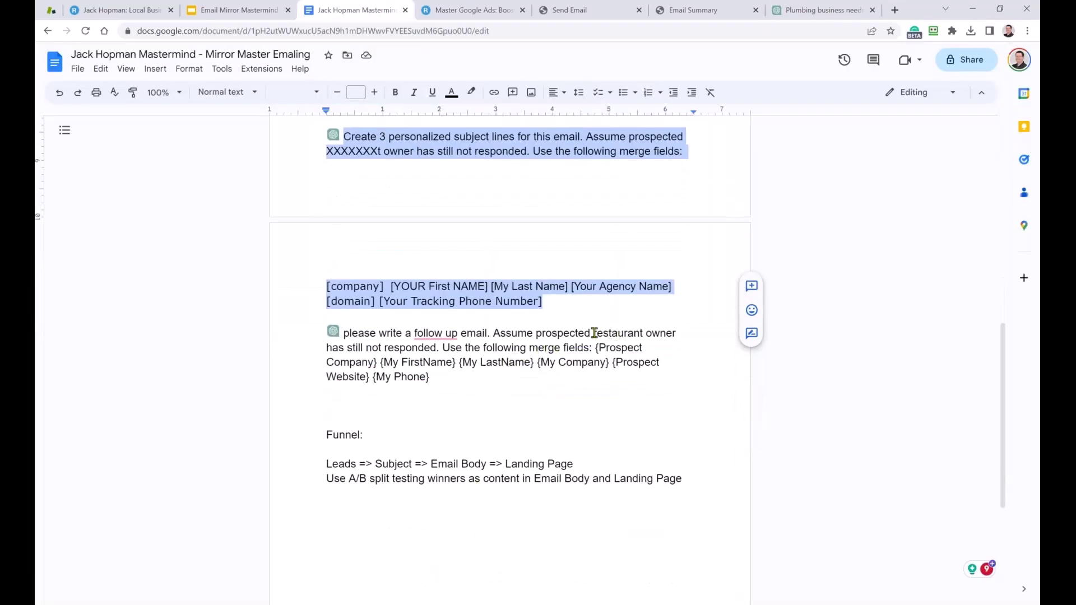
In the Docs prompt, swap 'restaurant' for XXXXXXX and curly-brace fields for bracketed merge fields.
{"action": "left_click_drag", "start_coordinate": [595, 333], "coordinate": [643, 341]}
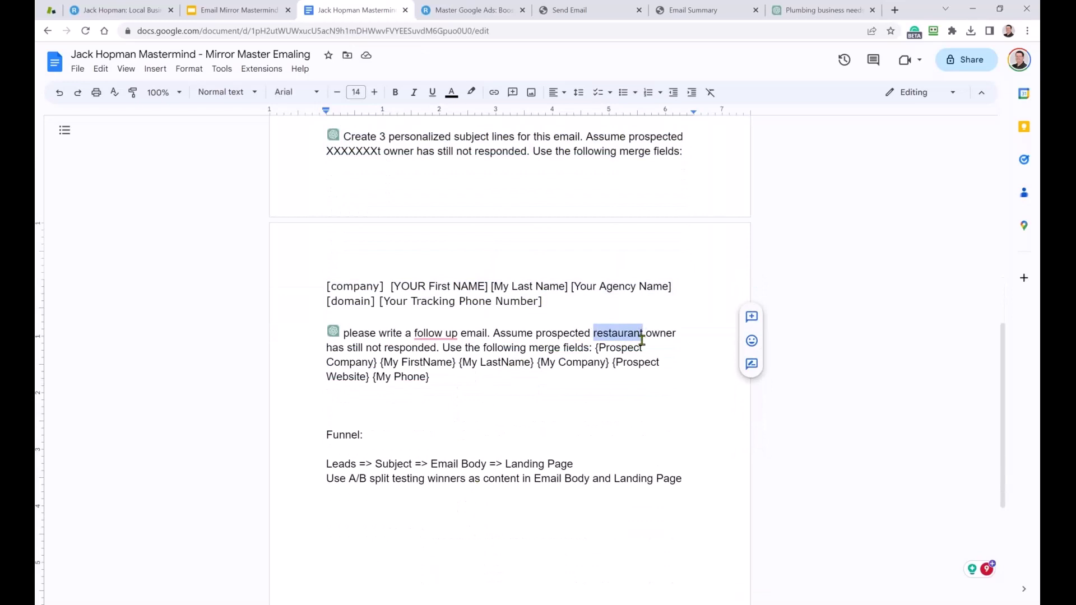
{"action": "type", "text": "XXXXXXX"}
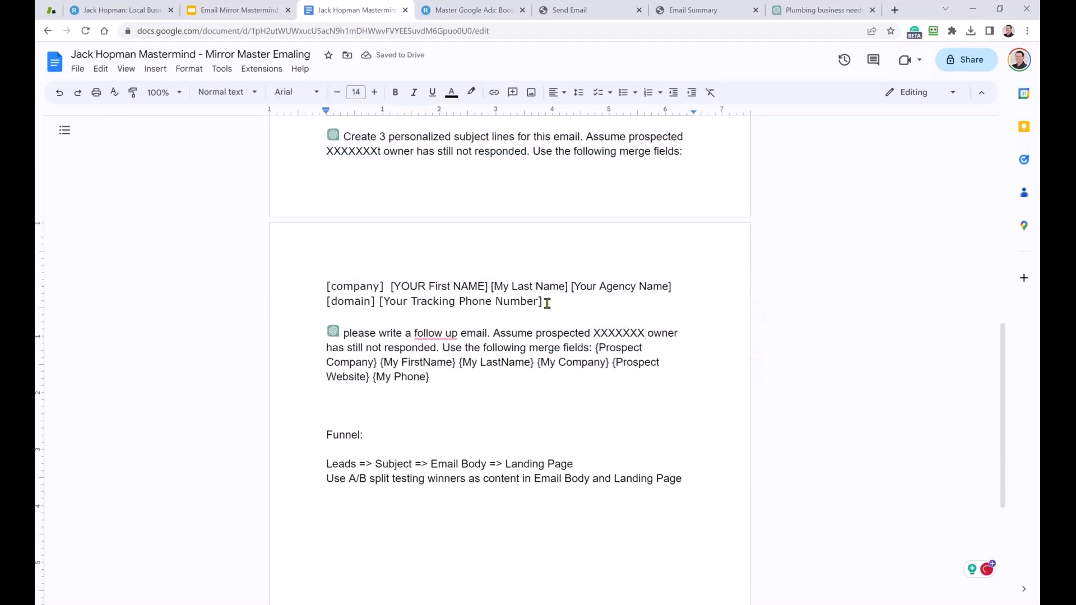
{"action": "left_click_drag", "start_coordinate": [547, 302], "coordinate": [314, 286]}
{"action": "key", "text": "ctrl+c"}
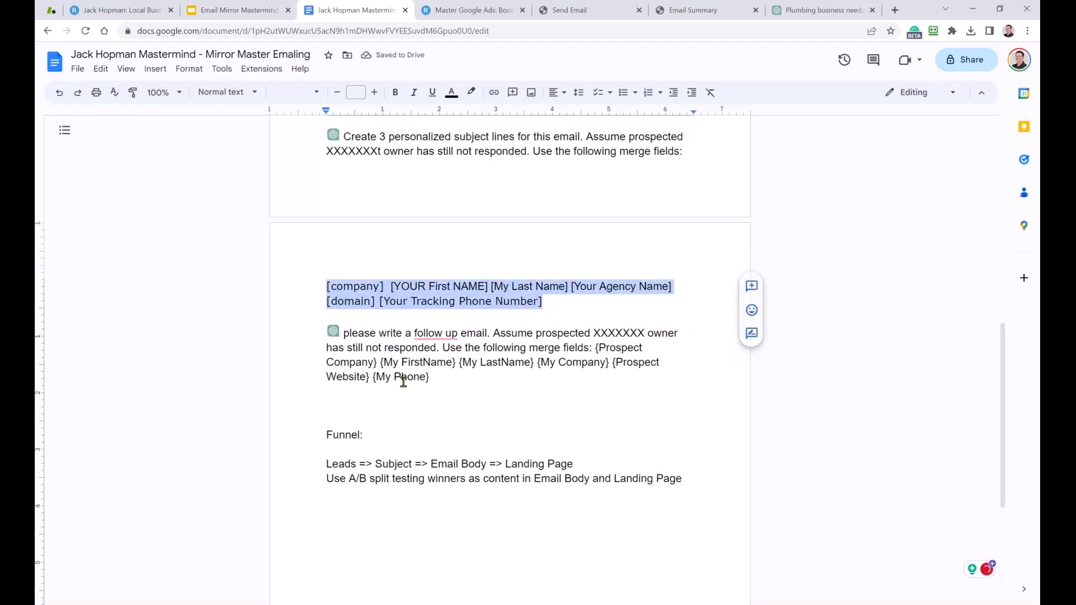
{"action": "left_click_drag", "start_coordinate": [438, 380], "coordinate": [594, 351]}
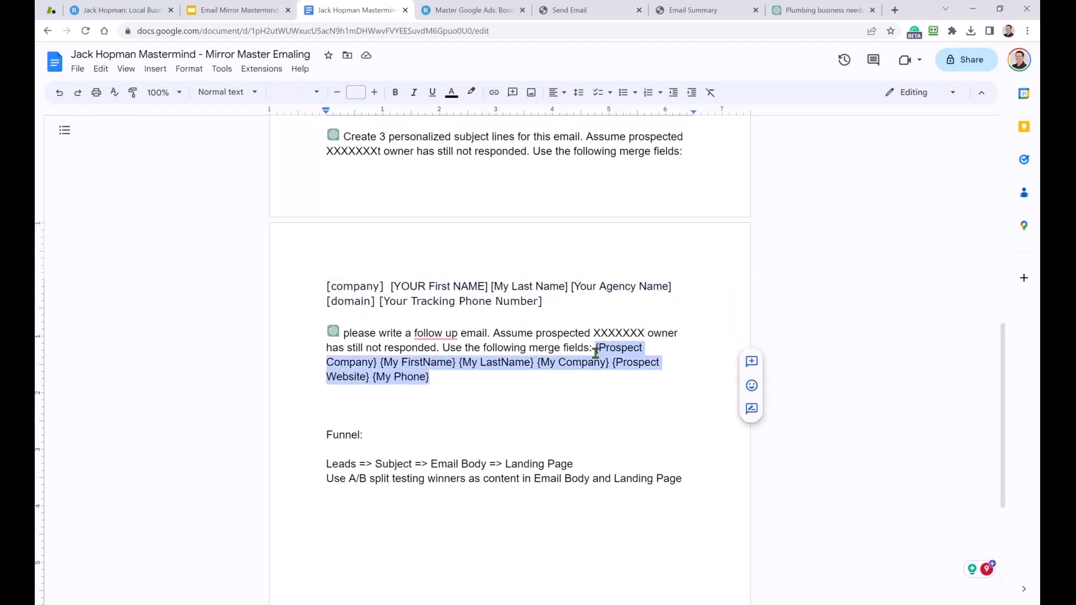
{"action": "key", "text": "ctrl+v"}
Copy the updated follow-up prompt into ChatGPT's message box and select its XXXXXXX placeholder.
{"action": "left_click_drag", "start_coordinate": [462, 379], "coordinate": [344, 336]}
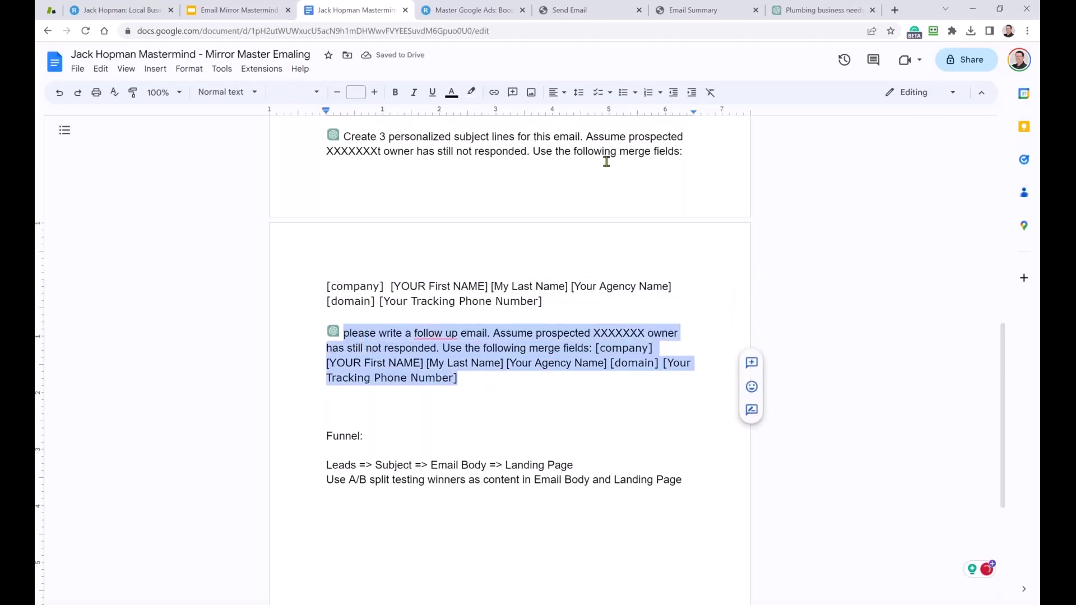
{"action": "key", "text": "ctrl+c"}
{"action": "left_click", "coordinate": [823, 10]}
{"action": "left_click", "coordinate": [459, 556]}
{"action": "key", "text": "ctrl+v"}
{"action": "left_click_drag", "start_coordinate": [655, 533], "coordinate": [652, 533]}
{"action": "left_click", "coordinate": [629, 534]}
Replace XXXXXXX with 'Plumbing company' in the message and send the follow-up prompt.
{"action": "type", "text": "Plub"}
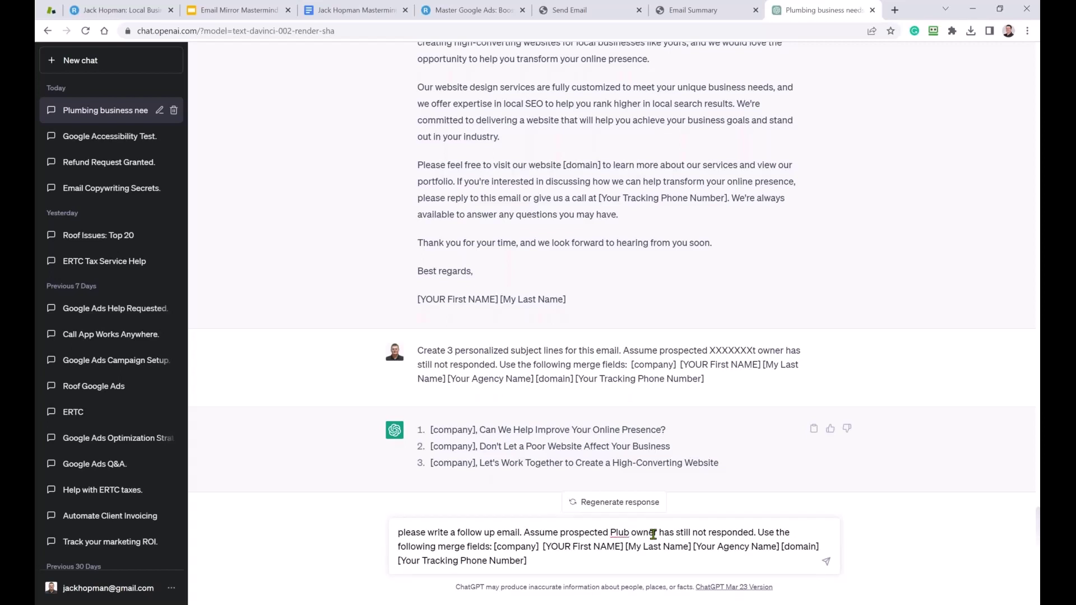
{"action": "key", "text": "BackSpace"}
{"action": "type", "text": "m"}
{"action": "type", "text": "bing co"}
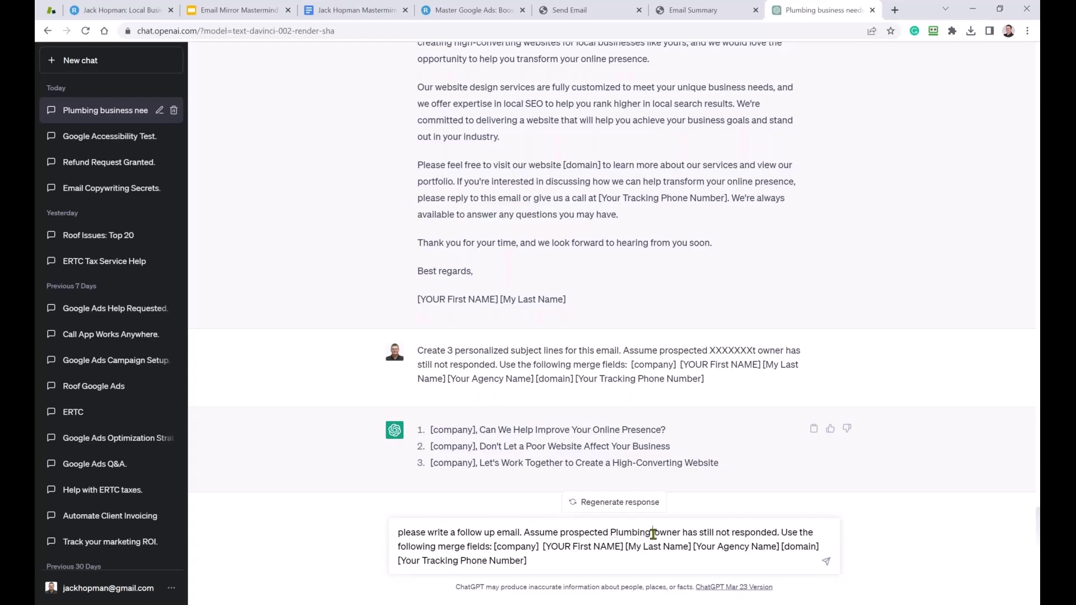
{"action": "type", "text": "mpany"}
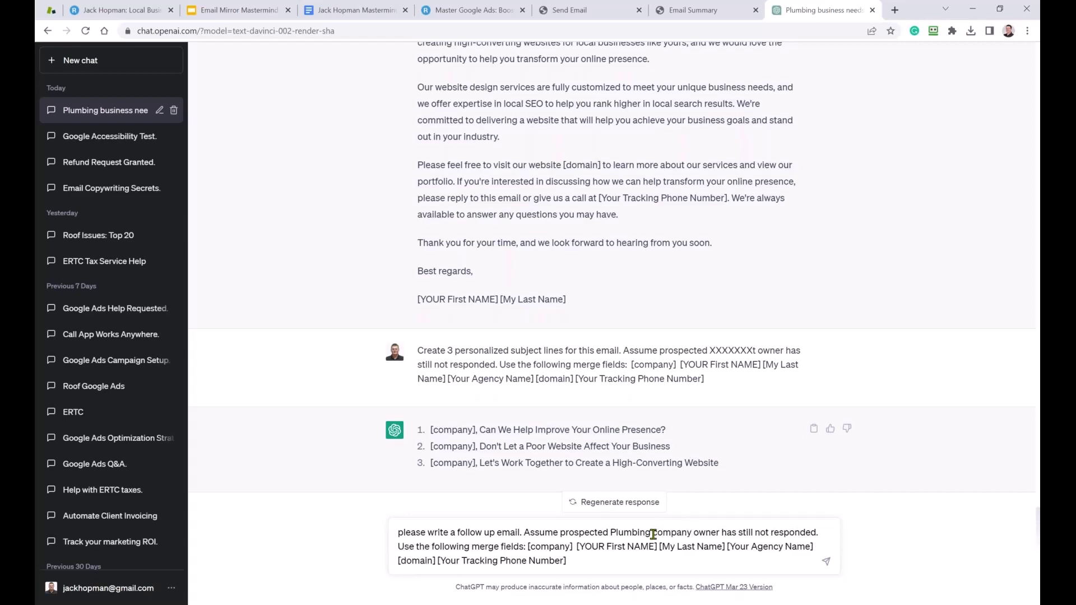
{"action": "left_click", "coordinate": [826, 562]}
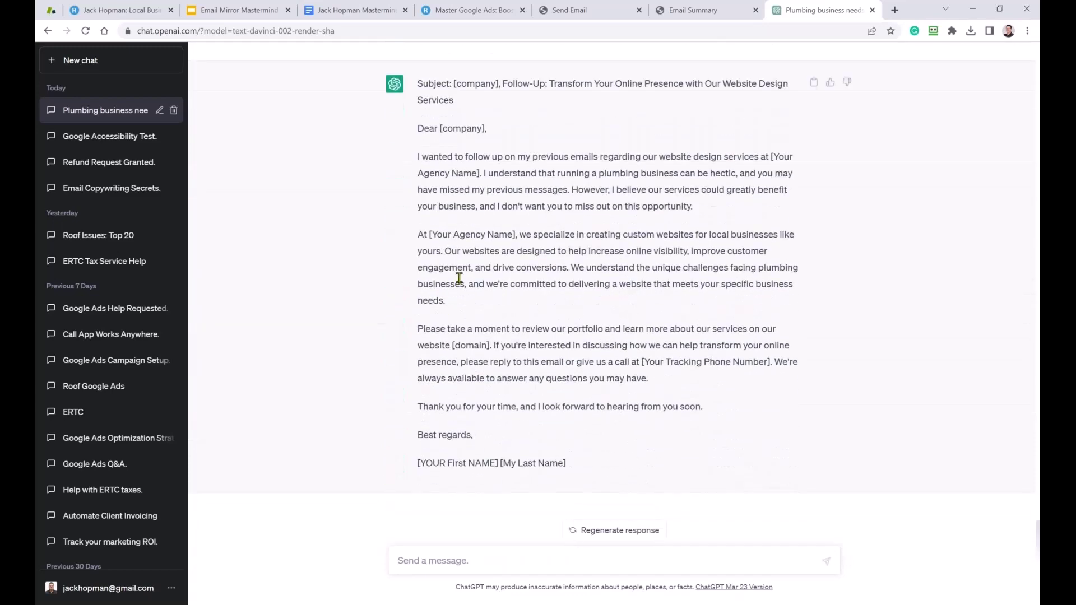
{"action": "scroll", "coordinate": [459, 278], "scroll_direction": "up", "scroll_amount": 2}
{"action": "left_click_drag", "start_coordinate": [504, 204], "coordinate": [764, 223]}
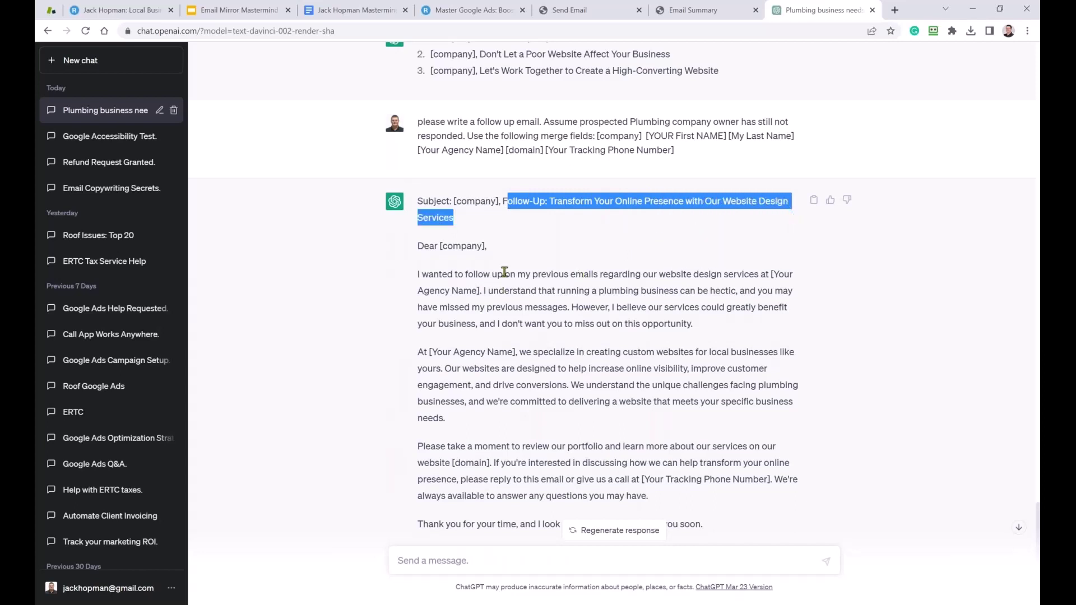
{"action": "left_click_drag", "start_coordinate": [503, 202], "coordinate": [557, 202]}
{"action": "left_click_drag", "start_coordinate": [454, 202], "coordinate": [495, 202]}
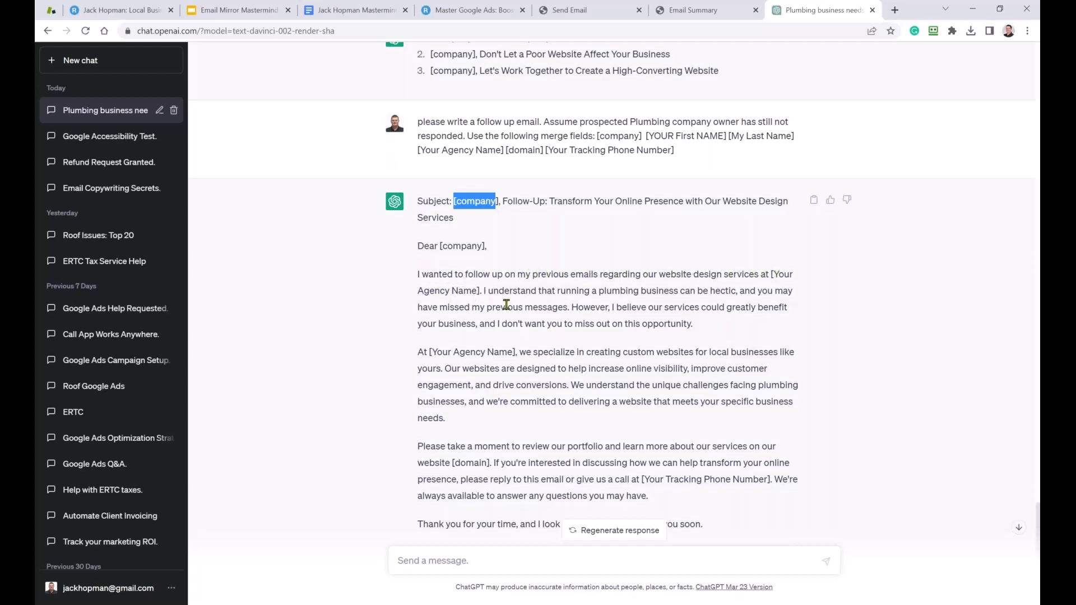
{"action": "left_click_drag", "start_coordinate": [500, 293], "coordinate": [547, 292]}
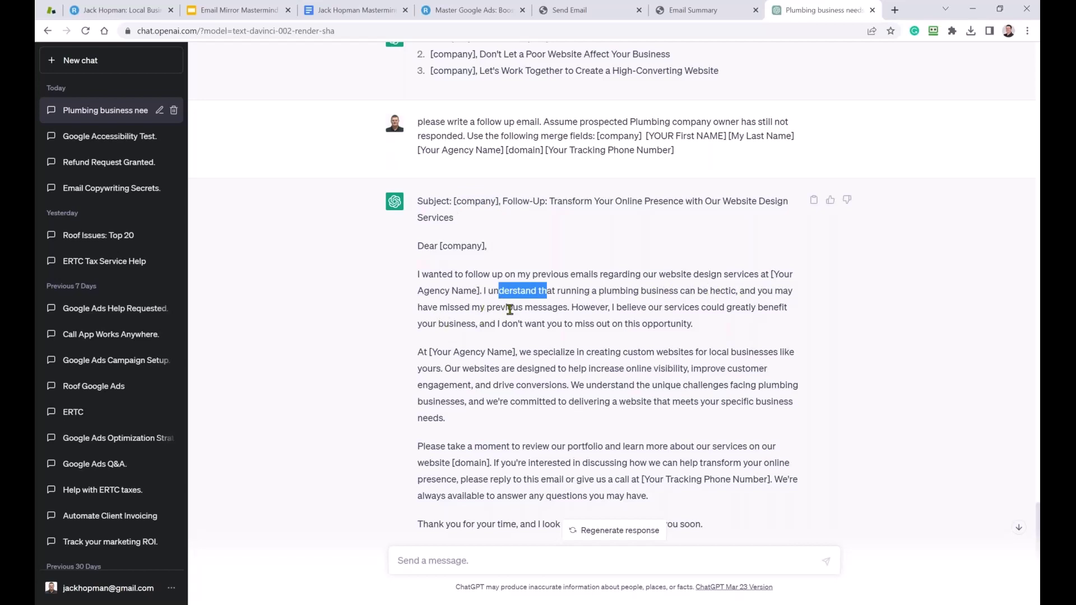
{"action": "left_click_drag", "start_coordinate": [547, 307], "coordinate": [548, 294]}
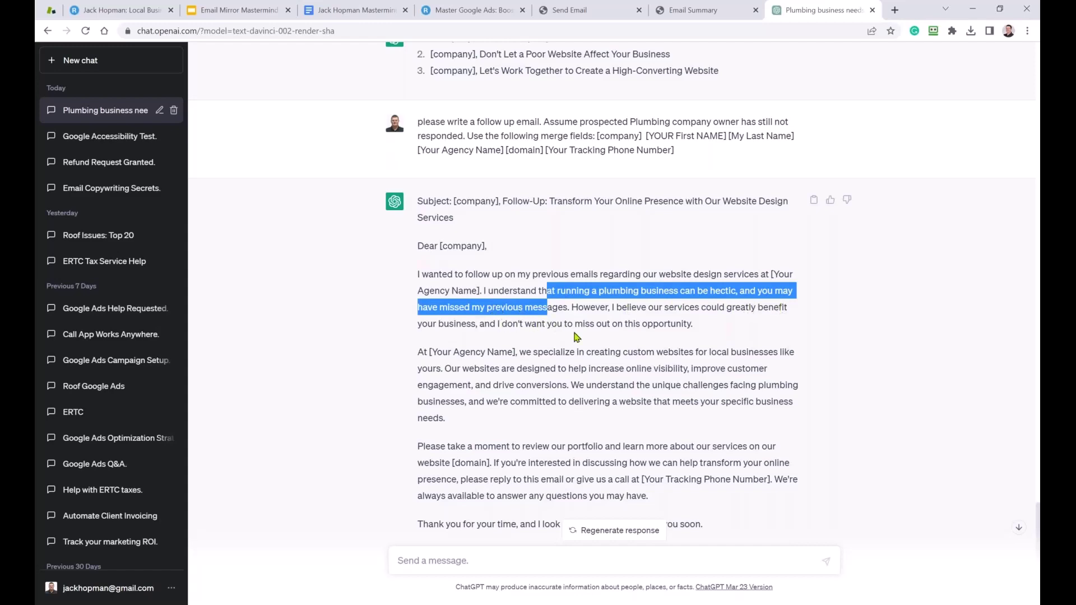
{"action": "scroll", "coordinate": [576, 337], "scroll_direction": "down", "scroll_amount": 1}
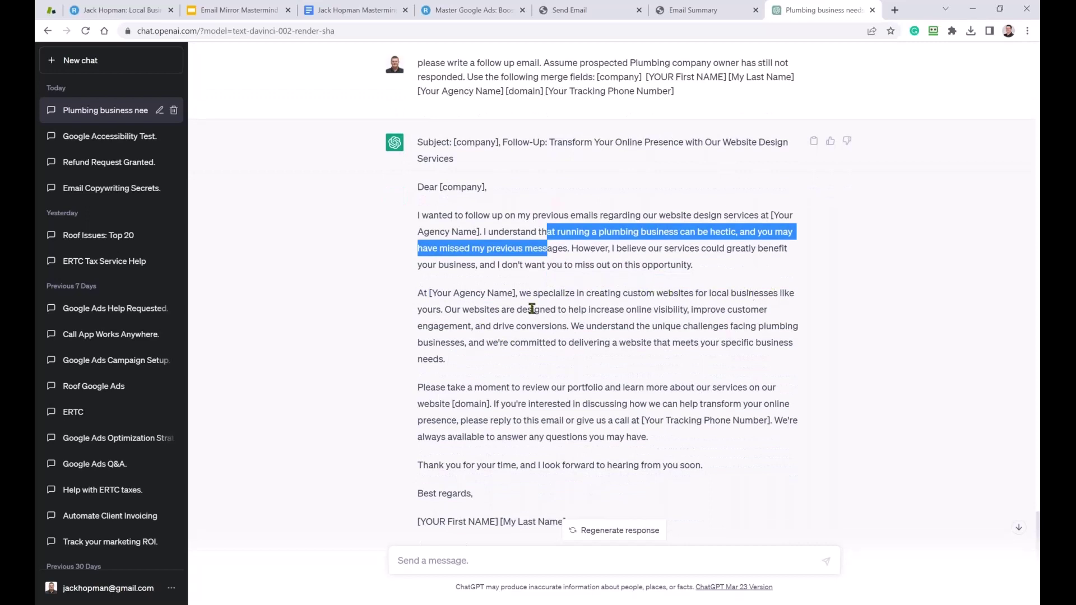
{"action": "left_click_drag", "start_coordinate": [447, 309], "coordinate": [609, 312]}
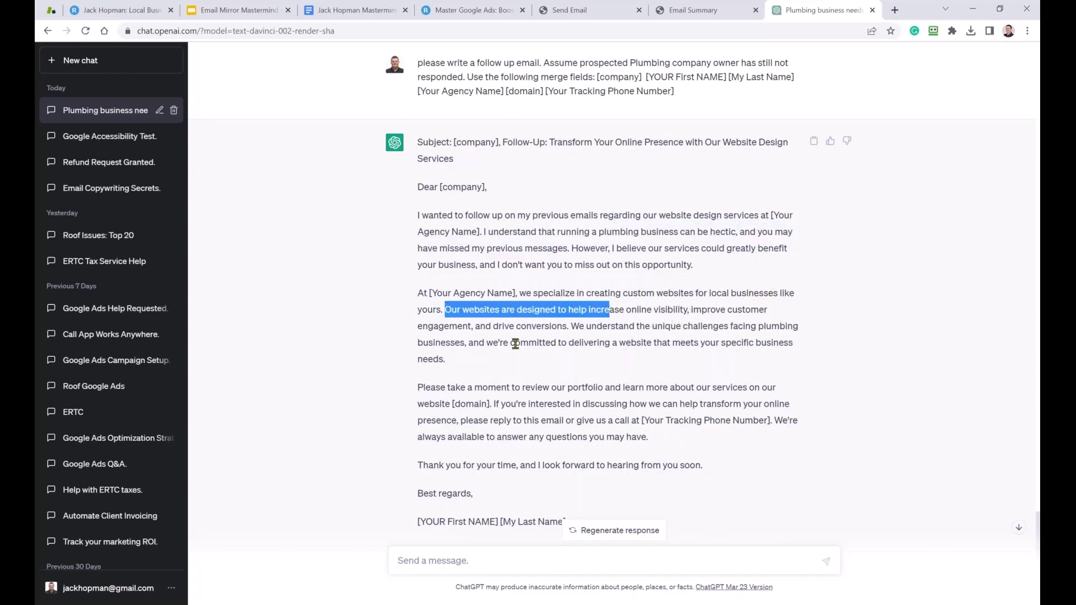
{"action": "scroll", "coordinate": [507, 350], "scroll_direction": "down", "scroll_amount": 1}
Scroll back over the plumbing keywords, subject lines and emails, then return to Email Summary.
{"action": "scroll", "coordinate": [476, 358], "scroll_direction": "up", "scroll_amount": 3}
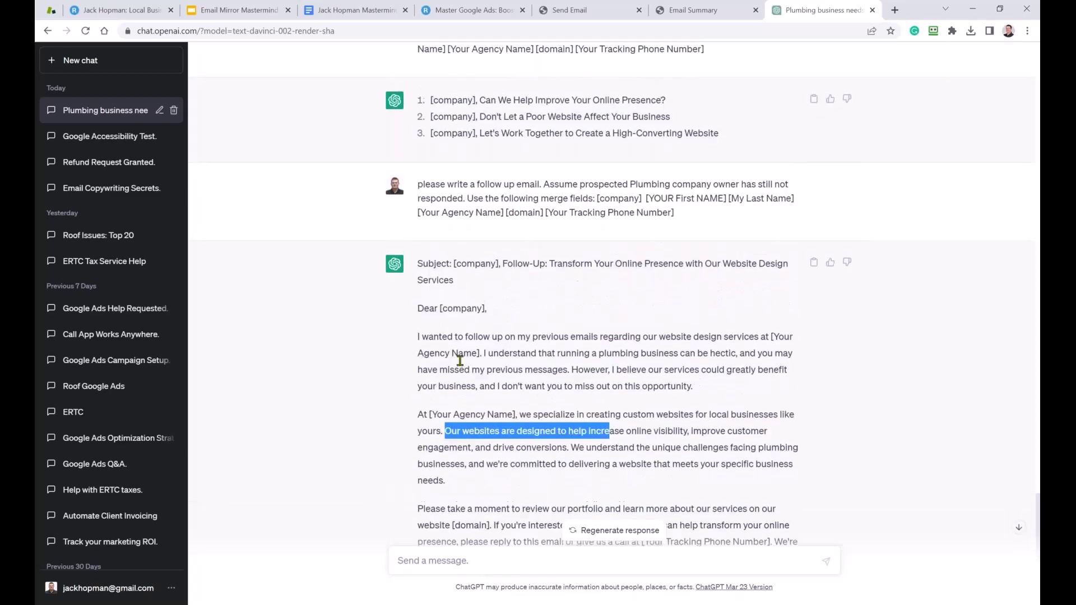
{"action": "scroll", "coordinate": [457, 360], "scroll_direction": "up", "scroll_amount": 10}
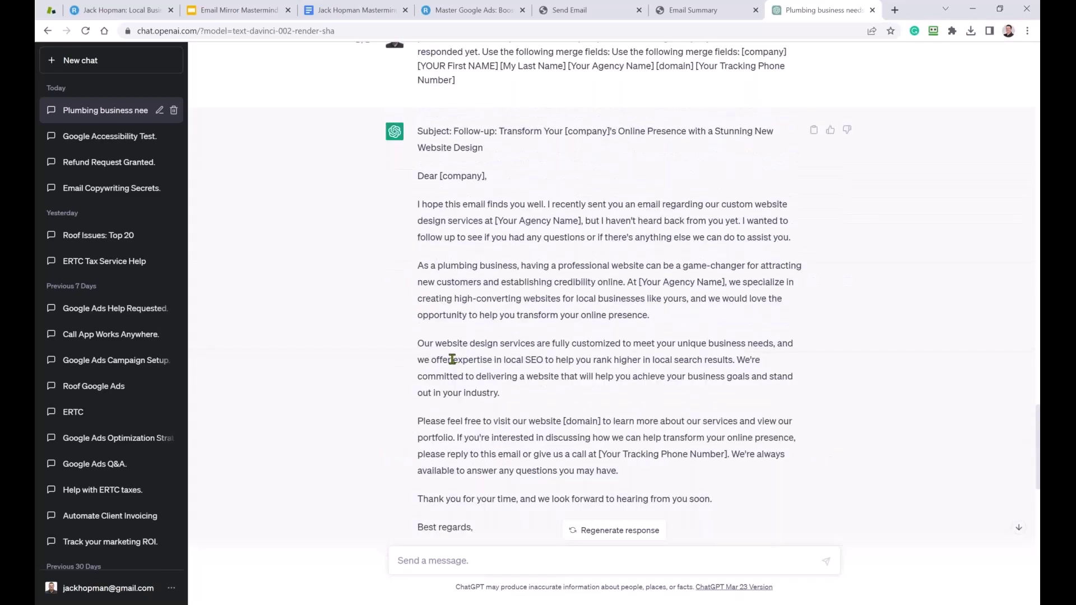
{"action": "scroll", "coordinate": [452, 360], "scroll_direction": "up", "scroll_amount": 9}
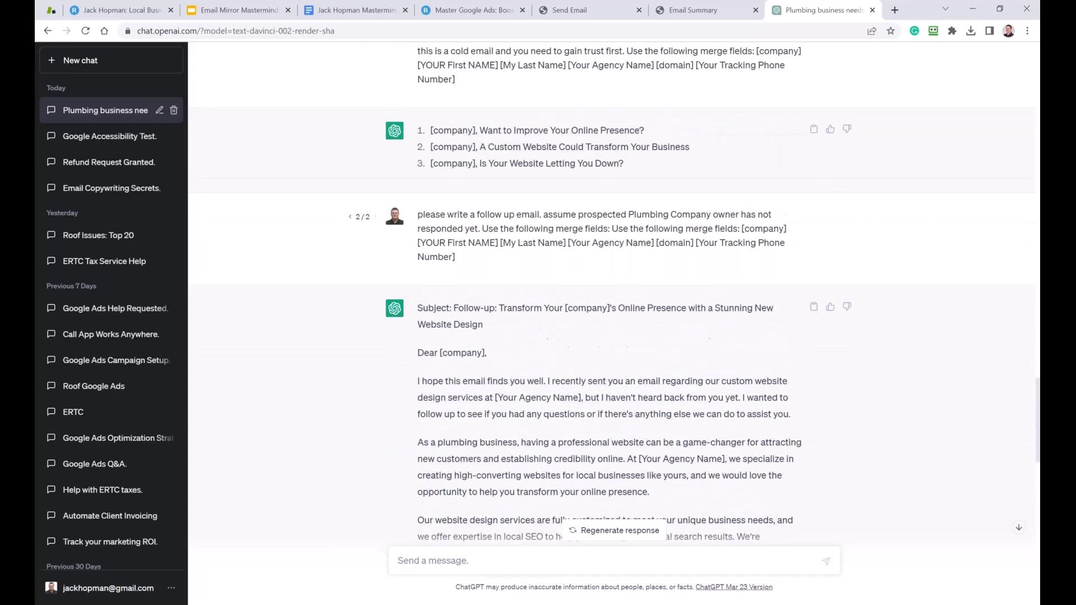
{"action": "scroll", "coordinate": [440, 375], "scroll_direction": "up", "scroll_amount": 10}
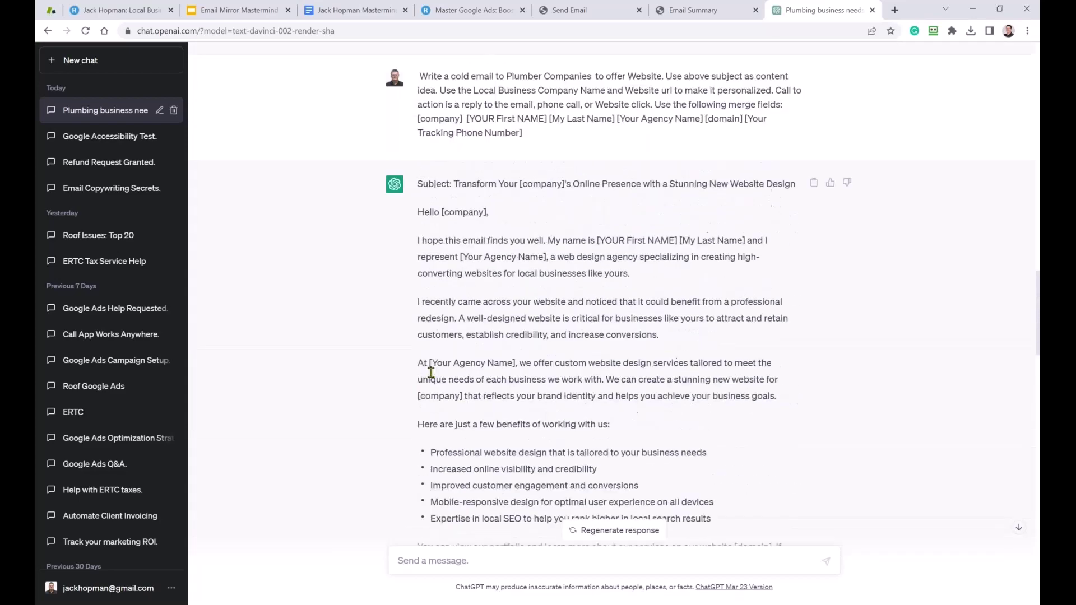
{"action": "scroll", "coordinate": [429, 374], "scroll_direction": "up", "scroll_amount": 6}
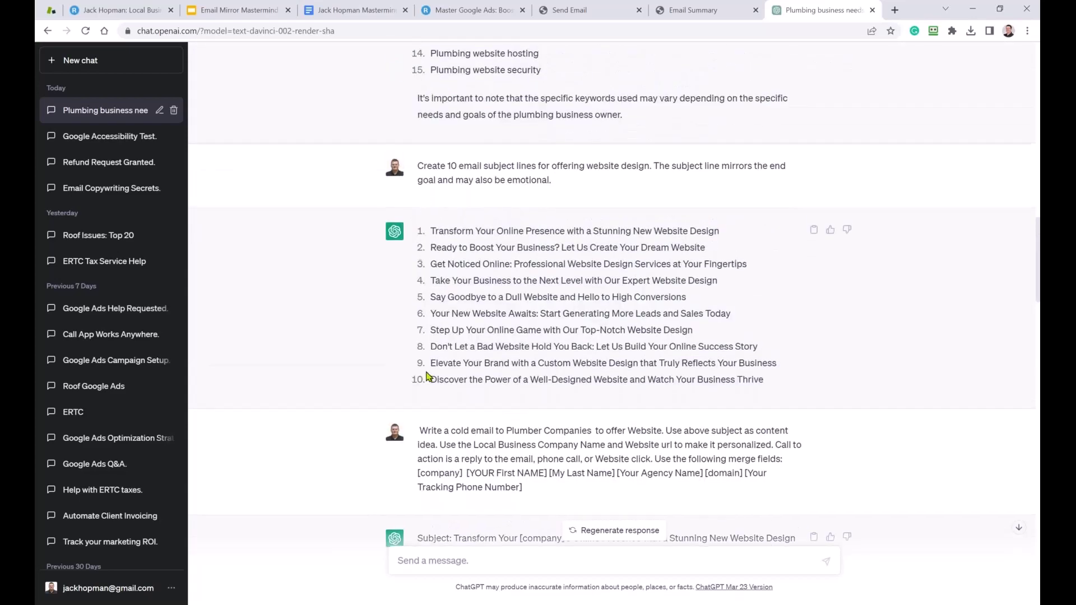
{"action": "scroll", "coordinate": [429, 375], "scroll_direction": "up", "scroll_amount": 2}
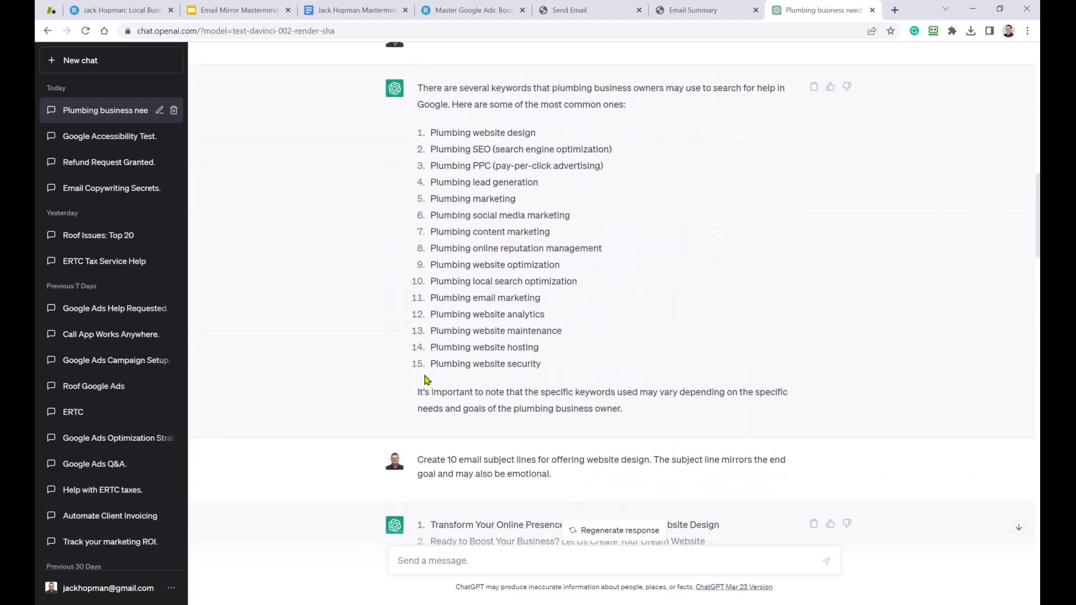
{"action": "scroll", "coordinate": [426, 380], "scroll_direction": "up", "scroll_amount": 11}
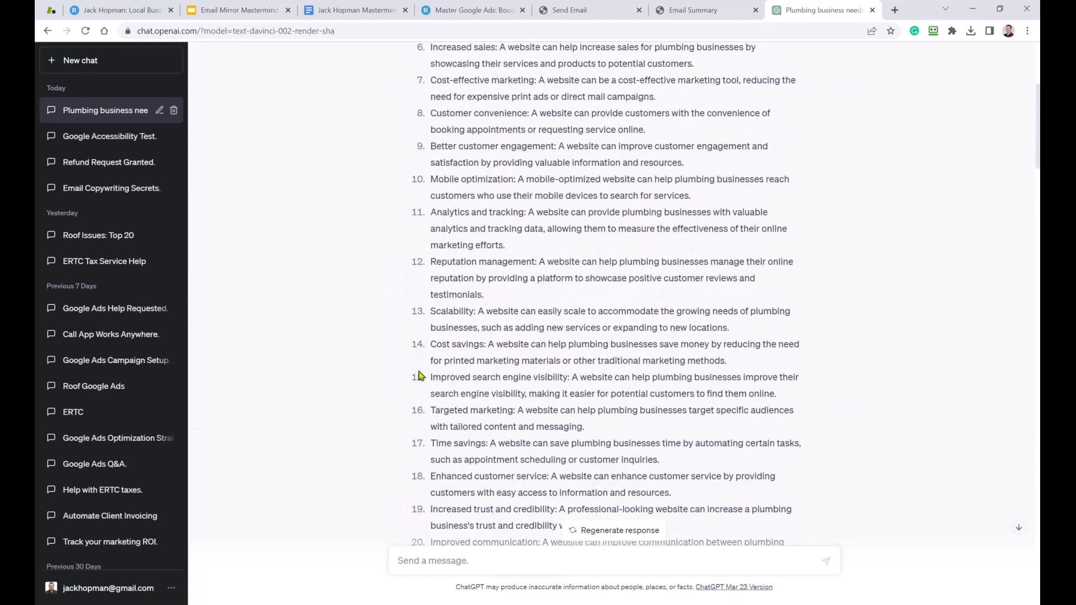
{"action": "scroll", "coordinate": [478, 441], "scroll_direction": "down", "scroll_amount": 14}
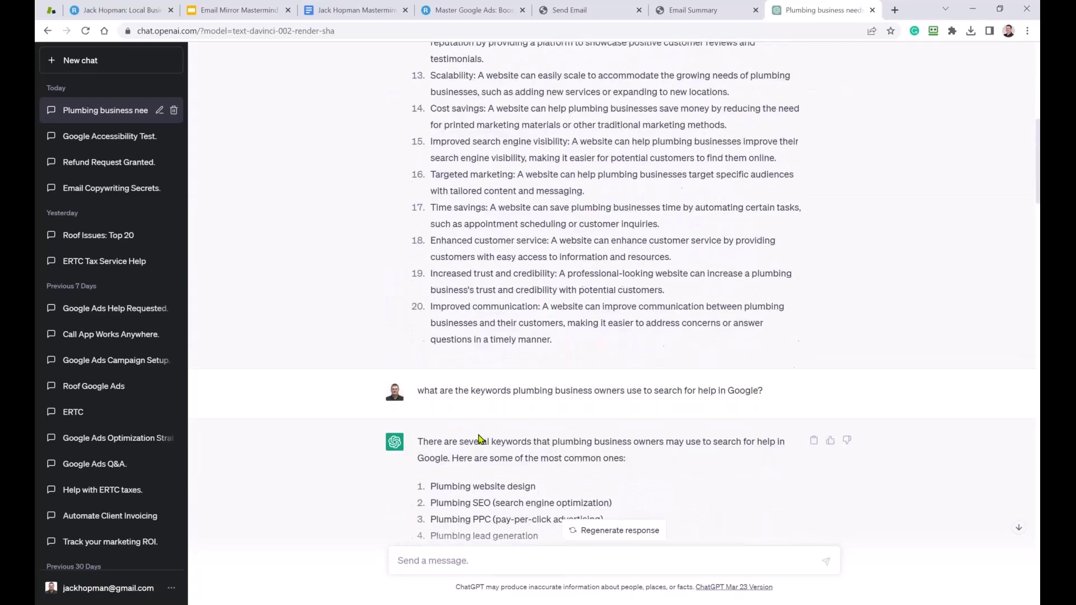
{"action": "scroll", "coordinate": [474, 437], "scroll_direction": "down", "scroll_amount": 2}
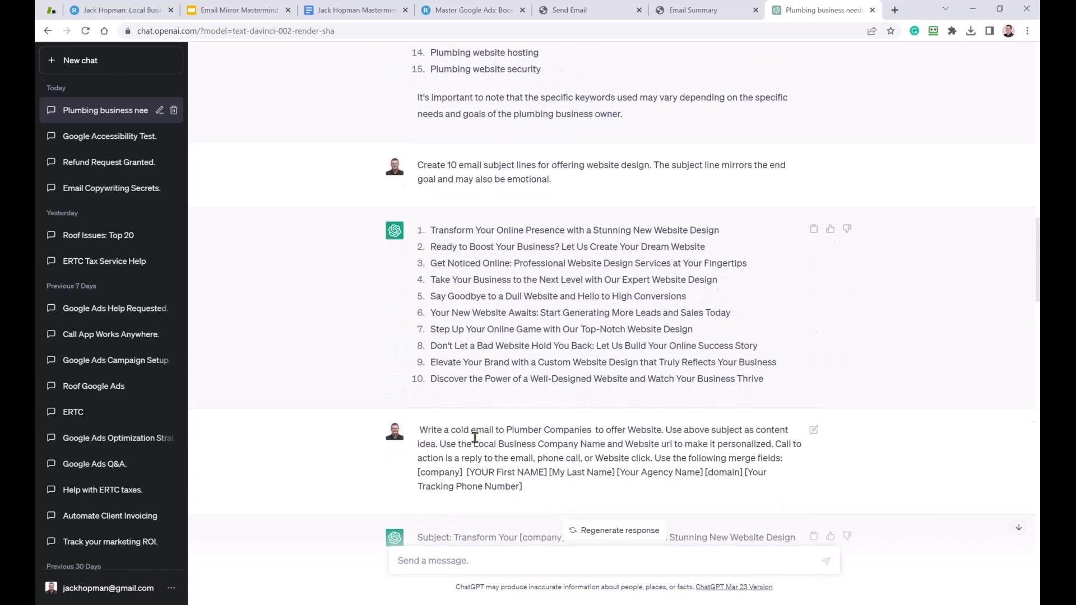
{"action": "scroll", "coordinate": [475, 438], "scroll_direction": "down", "scroll_amount": 12}
{"action": "scroll", "coordinate": [474, 435], "scroll_direction": "down", "scroll_amount": 12}
{"action": "scroll", "coordinate": [474, 435], "scroll_direction": "down", "scroll_amount": 11}
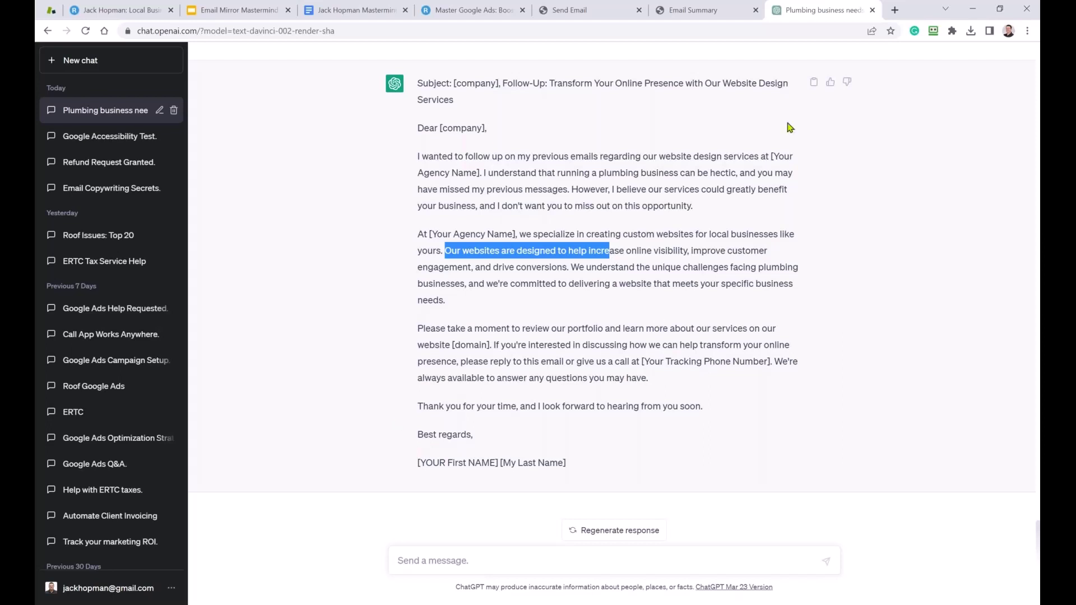
{"action": "left_click", "coordinate": [688, 10]}
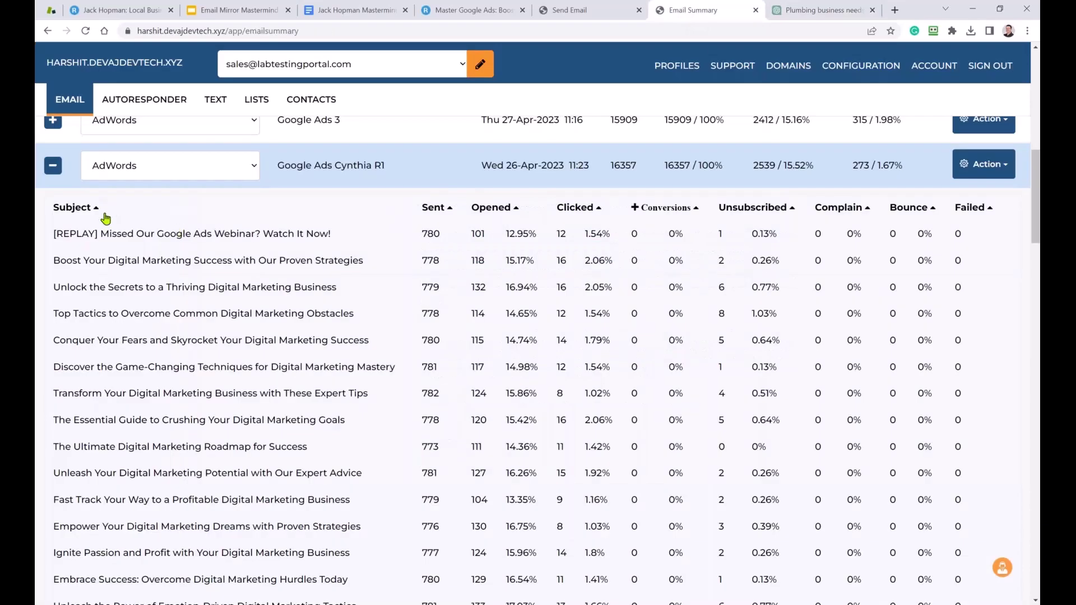
Collapse the Google Ads Cynthia R1 subject breakdown and open the AUTORESPONDER list.
{"action": "scroll", "coordinate": [134, 279], "scroll_direction": "up", "scroll_amount": 3}
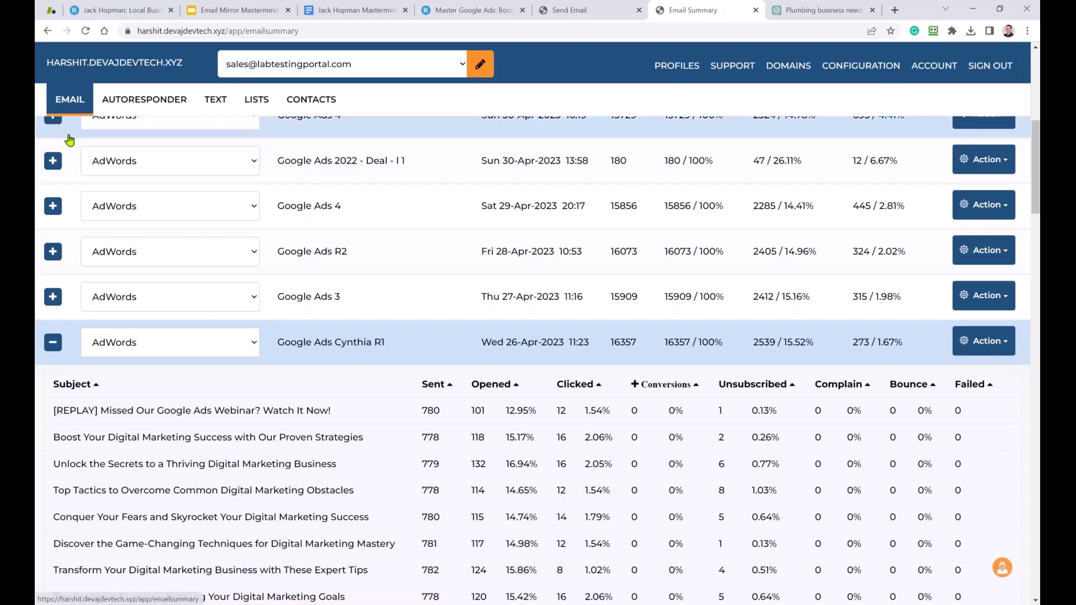
{"action": "scroll", "coordinate": [170, 365], "scroll_direction": "down", "scroll_amount": 2}
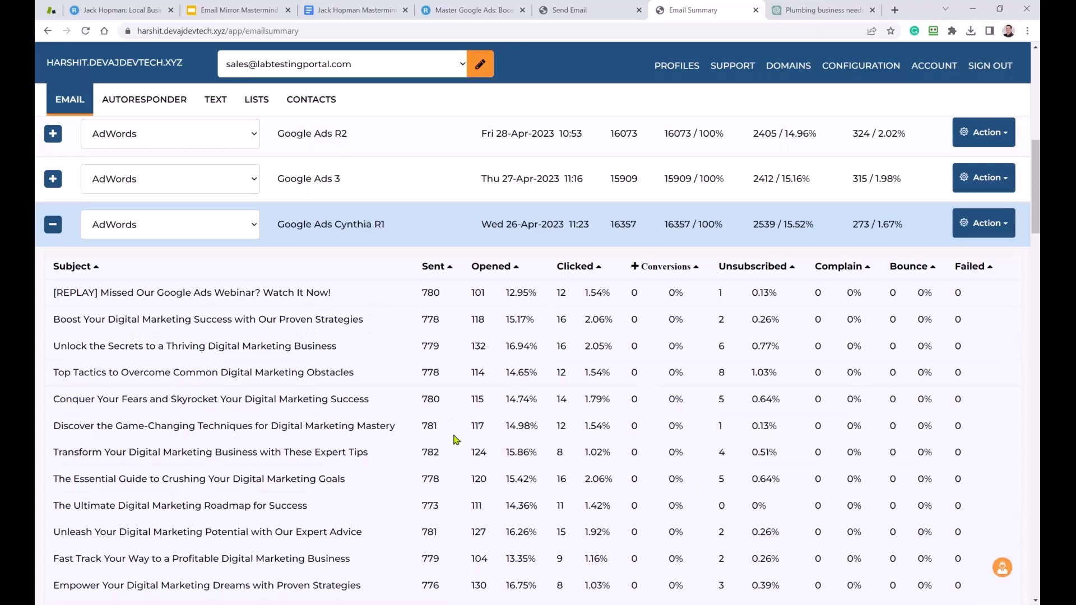
{"action": "scroll", "coordinate": [218, 371], "scroll_direction": "up", "scroll_amount": 3}
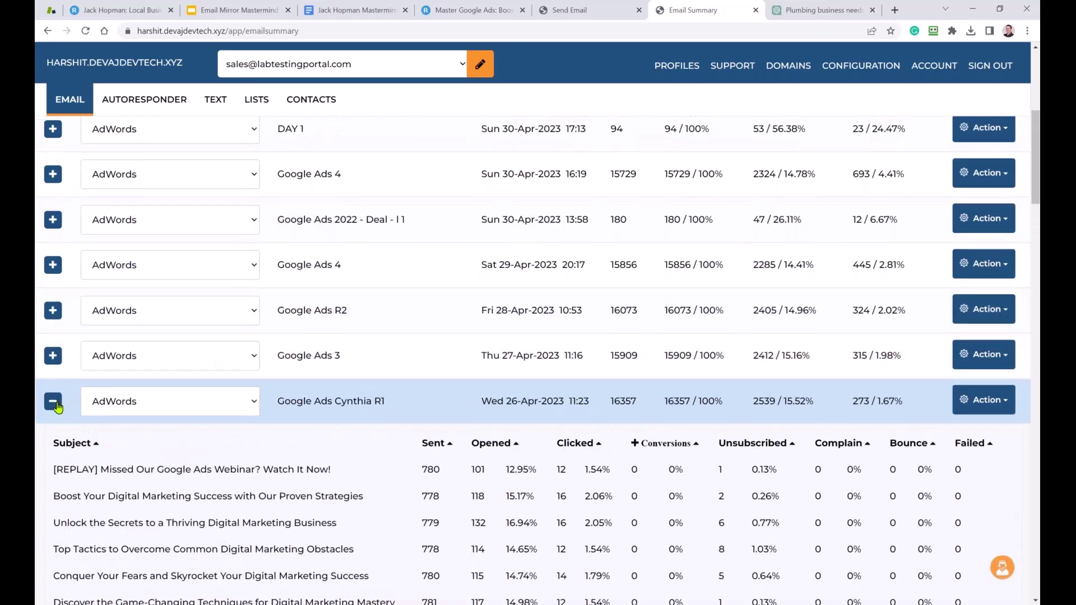
{"action": "left_click", "coordinate": [55, 402]}
{"action": "scroll", "coordinate": [107, 398], "scroll_direction": "up", "scroll_amount": 8}
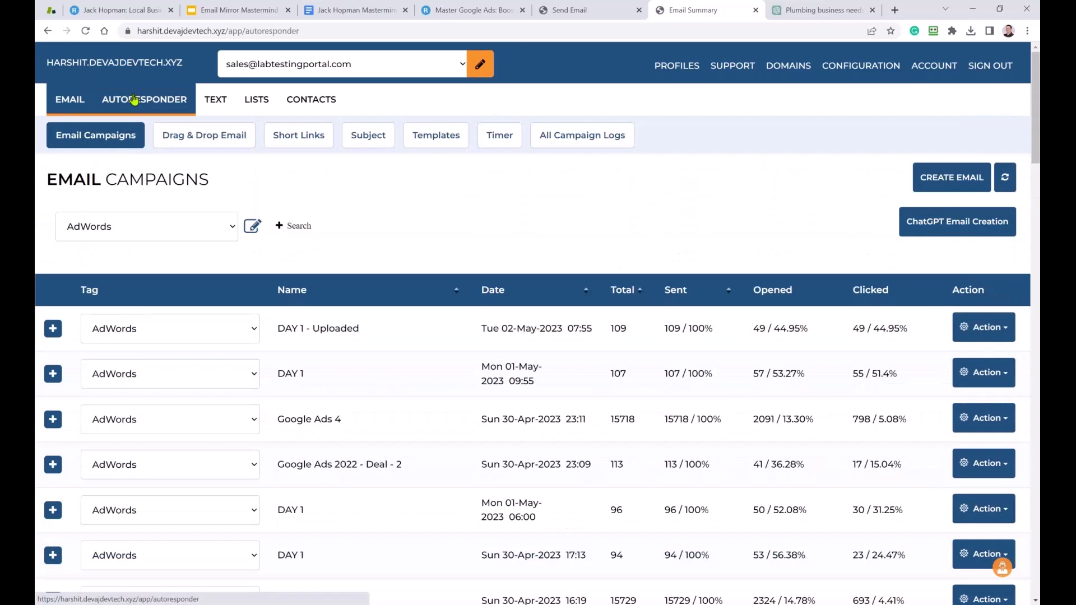
{"action": "left_click", "coordinate": [134, 99]}
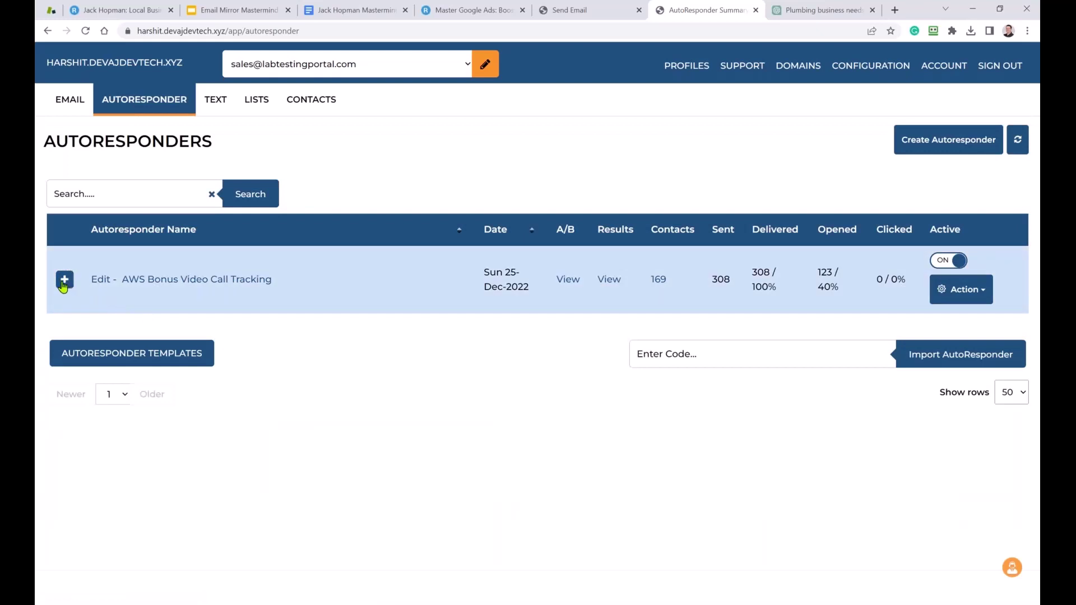
Expand and collapse the AWS Bonus Video Call Tracking steps, then open a blank Add Autoresponder form.
{"action": "left_click", "coordinate": [63, 282]}
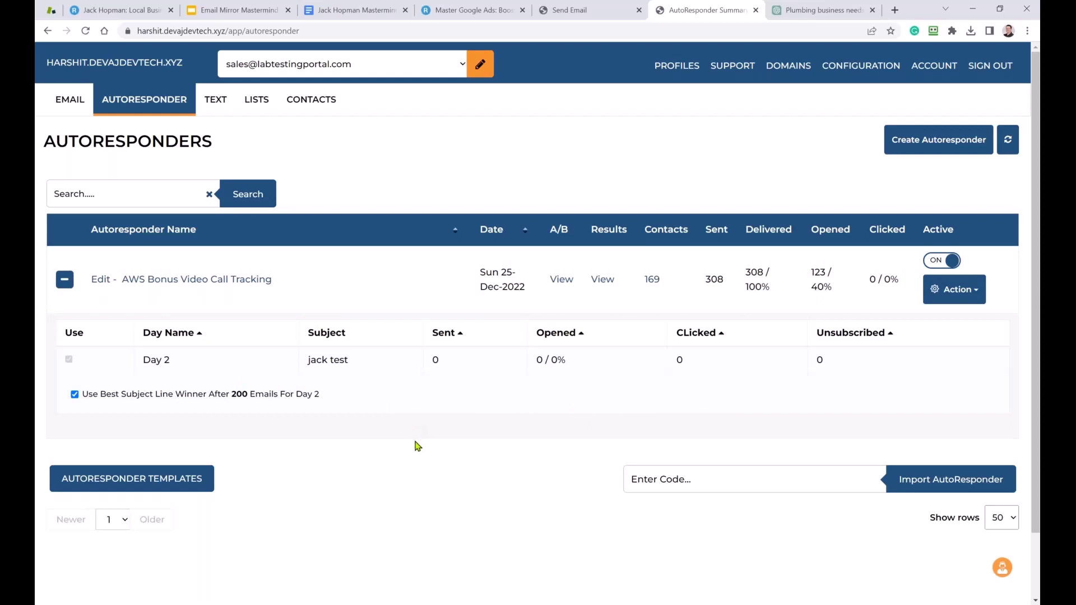
{"action": "left_click", "coordinate": [64, 280]}
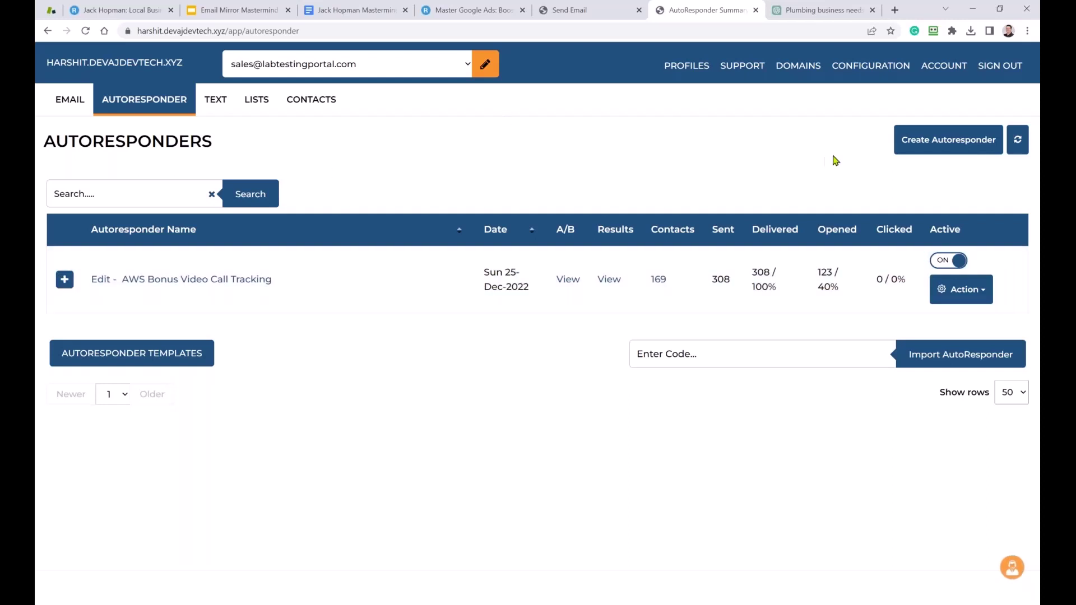
{"action": "left_click", "coordinate": [920, 144]}
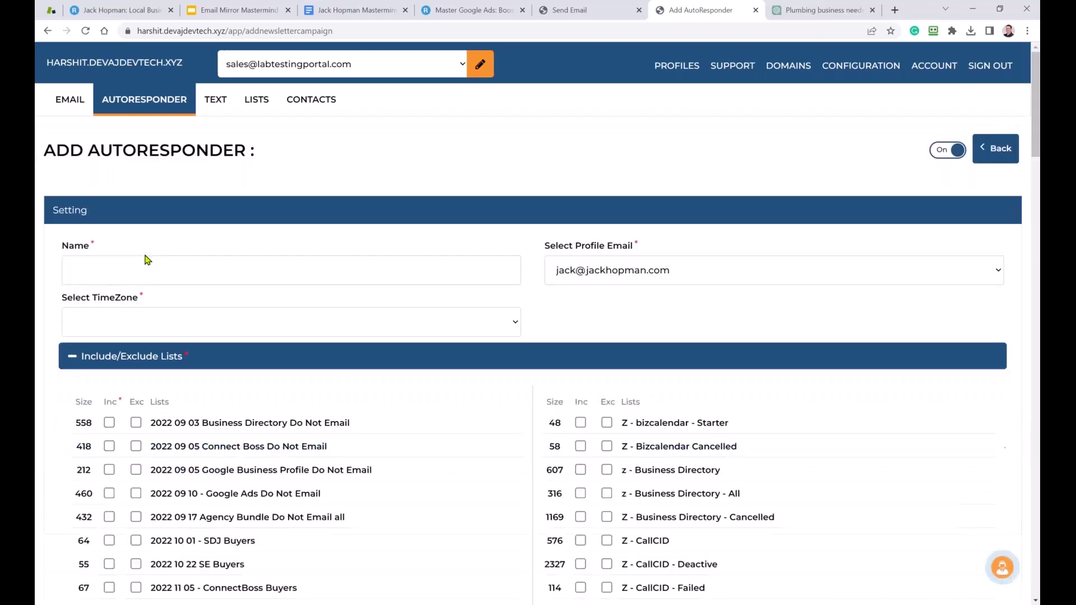
Enter 'Plumbing website' as the new autoresponder's name.
{"action": "left_click", "coordinate": [161, 269]}
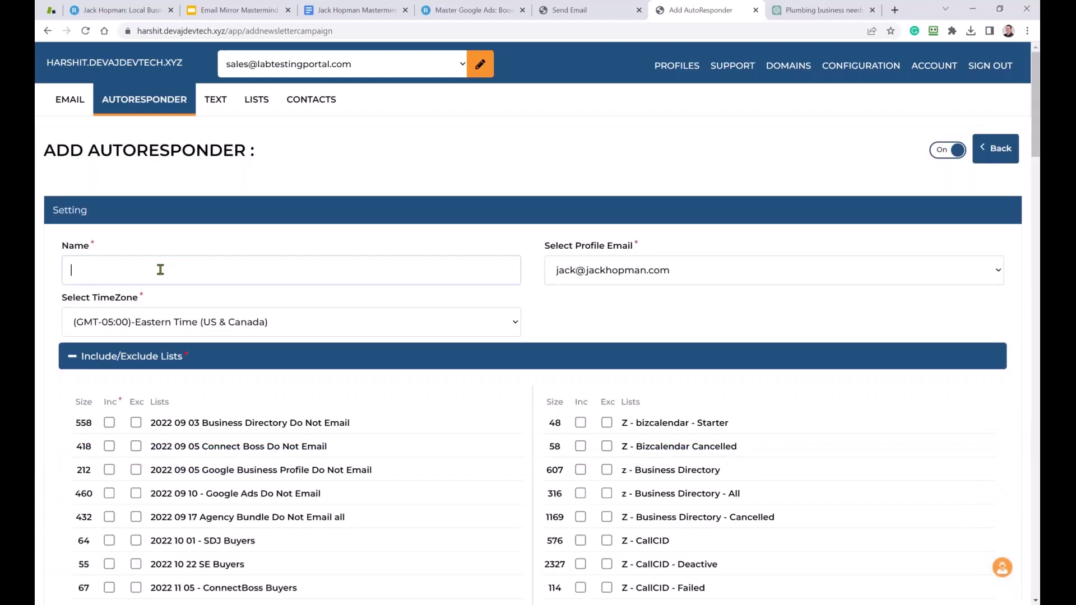
{"action": "type", "text": "Plumb"}
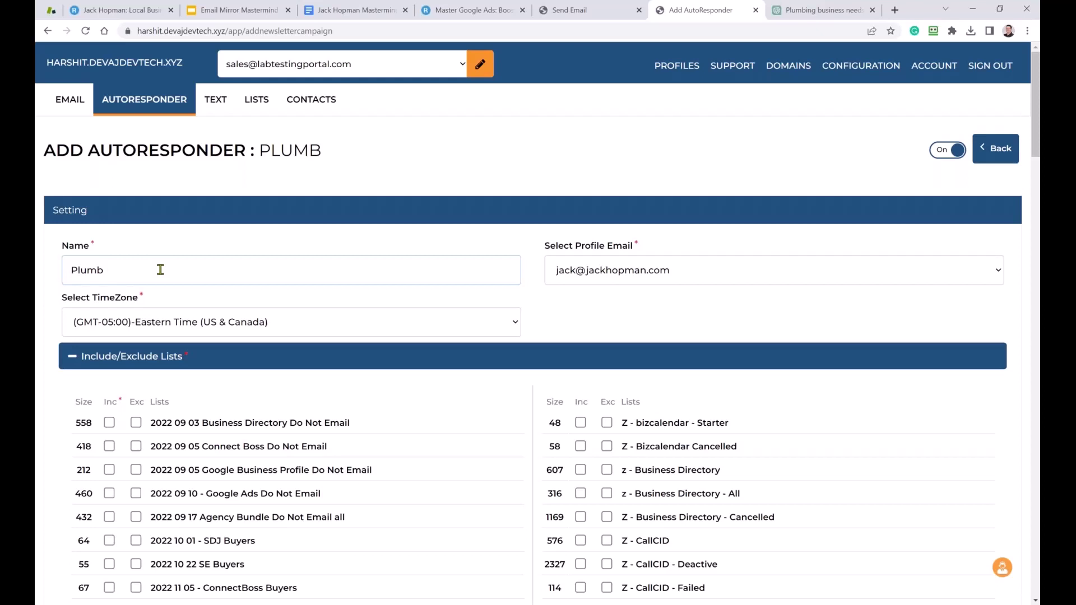
{"action": "type", "text": "ing website"}
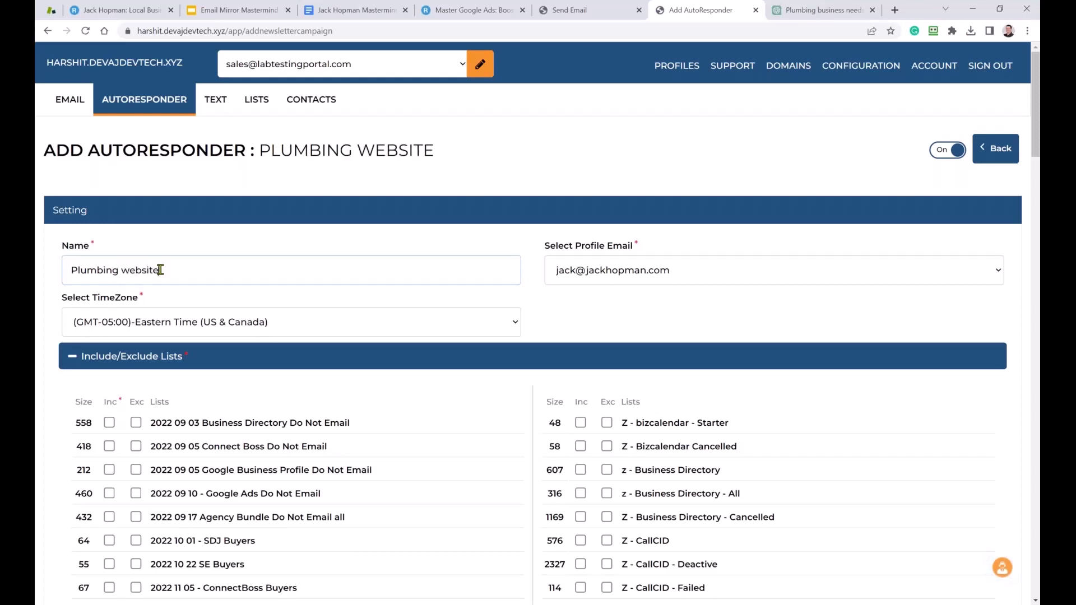
Include the 'Z - bizcalendar - Starter' contact list, then collapse the list selection.
{"action": "left_click", "coordinate": [641, 278]}
{"action": "left_click", "coordinate": [641, 278]}
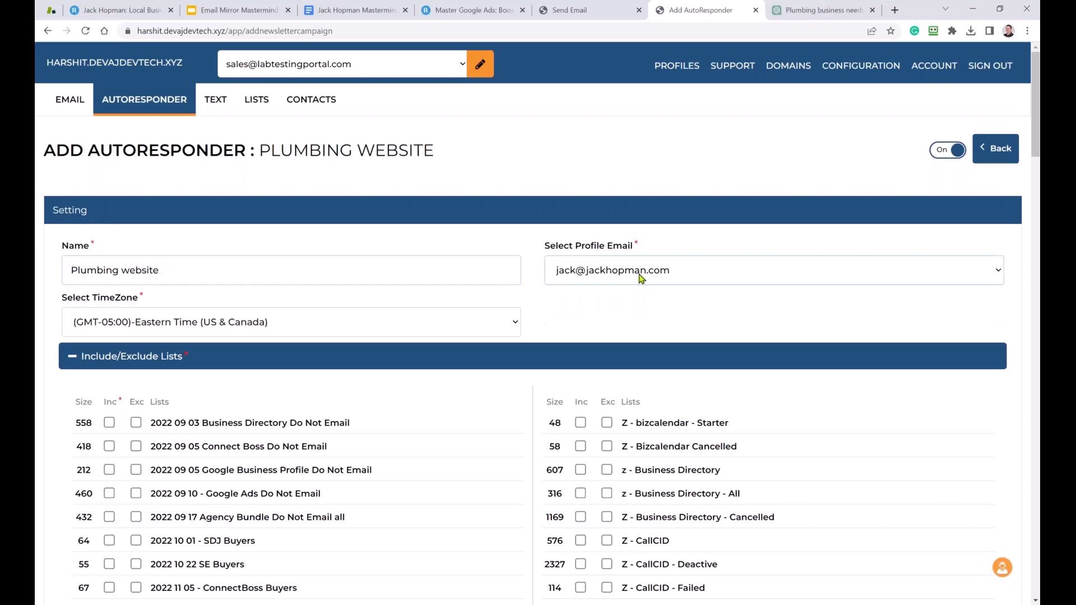
{"action": "left_click", "coordinate": [580, 424]}
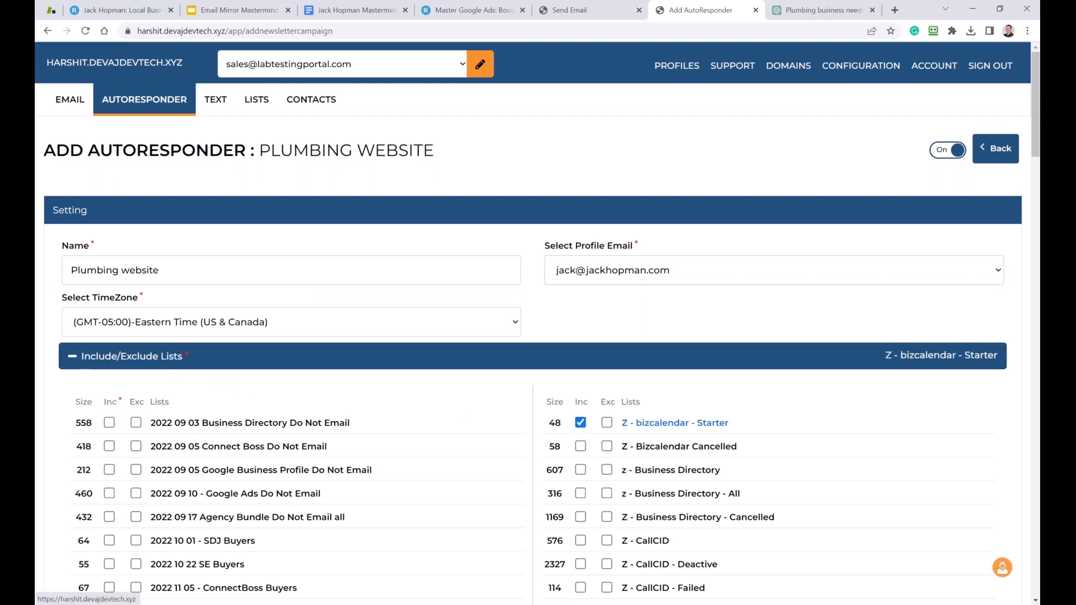
{"action": "left_click", "coordinate": [72, 356]}
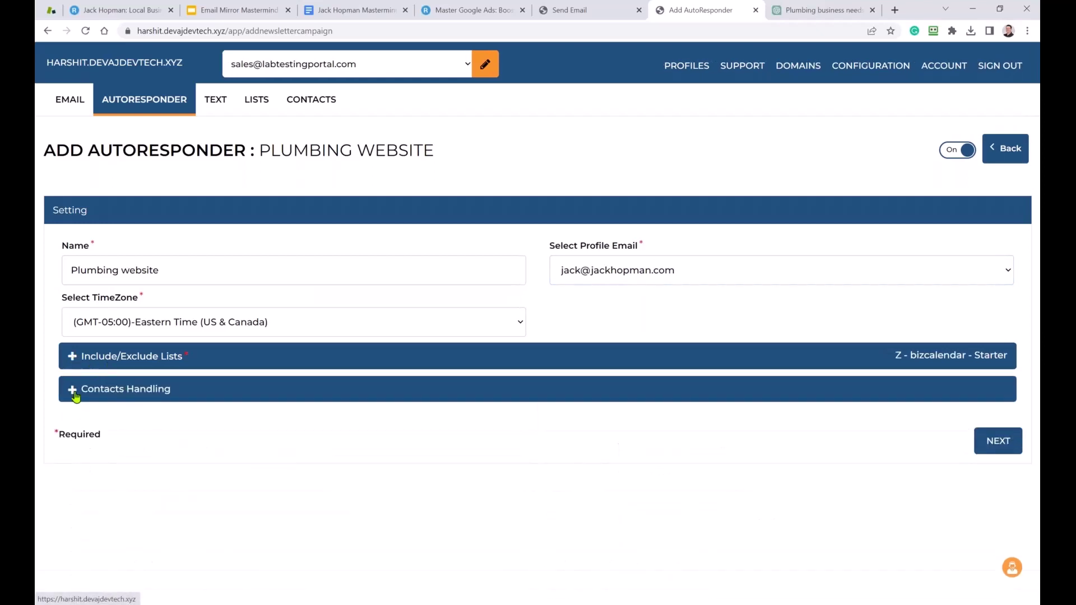
Expand the Contacts Handling options to review them.
{"action": "left_click", "coordinate": [75, 395]}
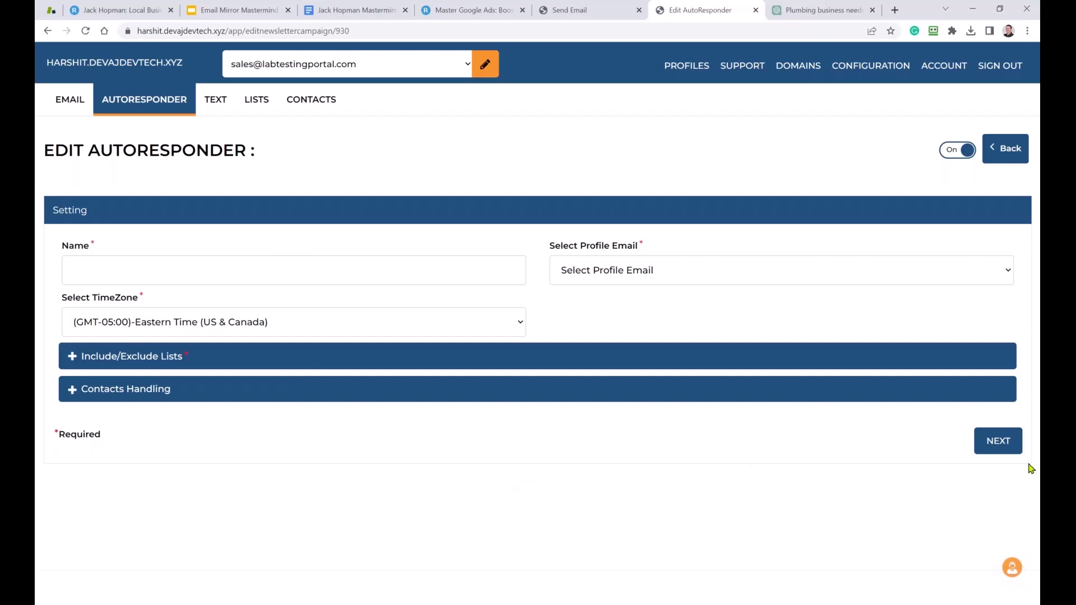
Move on to the email steps and add a new email under Day 1.
{"action": "left_click", "coordinate": [979, 449]}
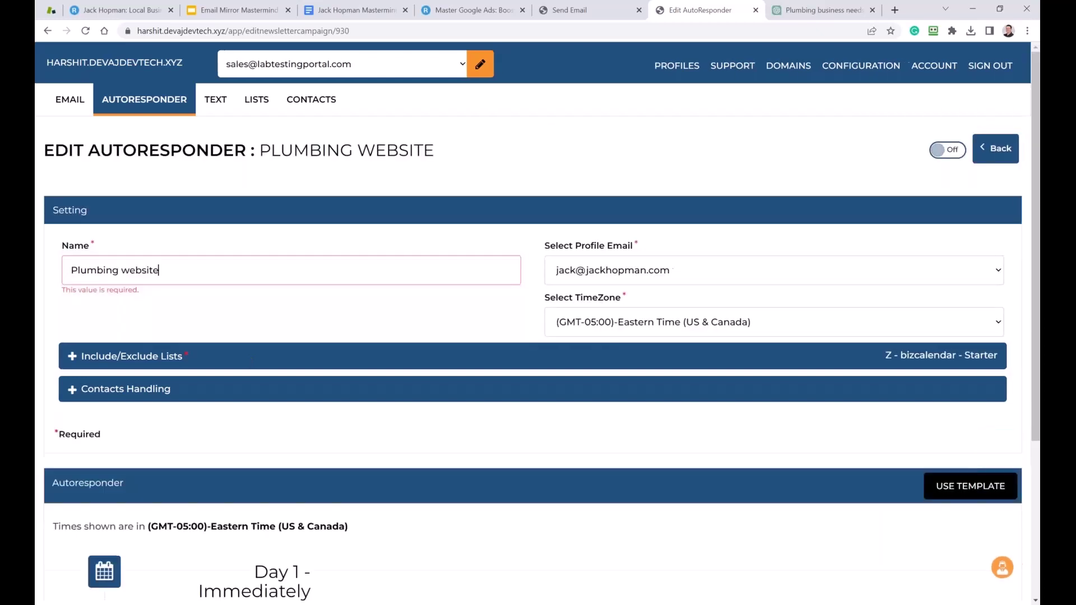
{"action": "scroll", "coordinate": [279, 357], "scroll_direction": "down", "scroll_amount": 4}
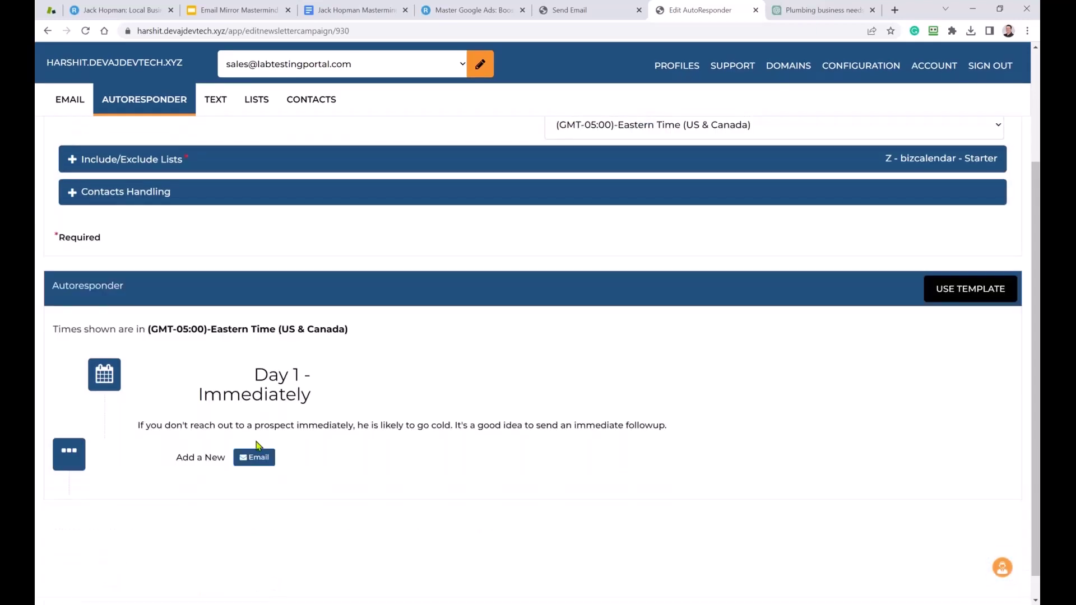
{"action": "left_click", "coordinate": [259, 457]}
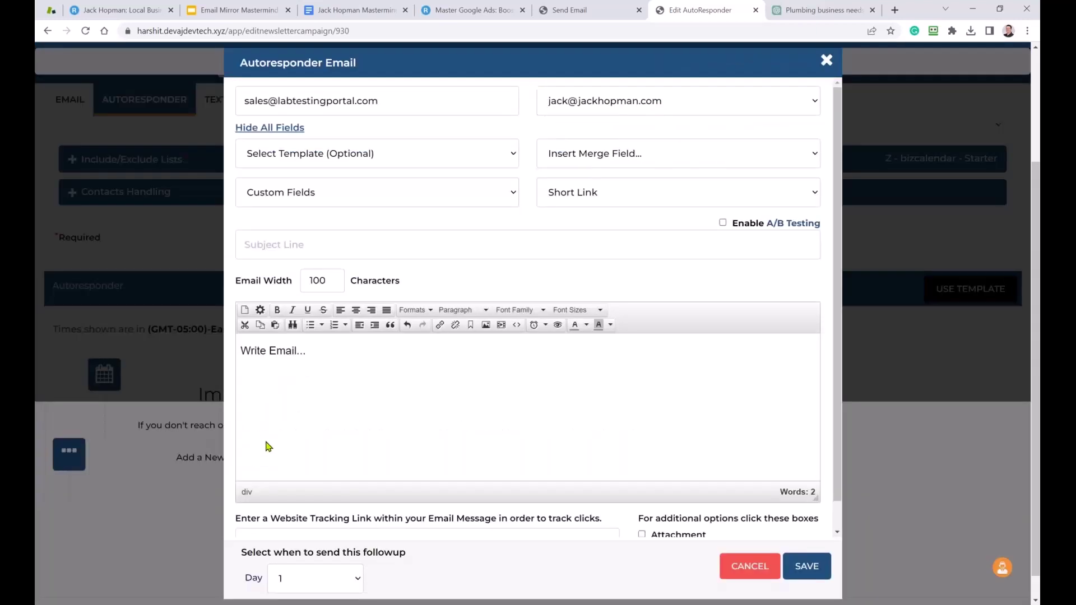
In the ChatGPT plumbing chat, select the first suggested subject line.
{"action": "left_click", "coordinate": [798, 13]}
{"action": "scroll", "coordinate": [577, 266], "scroll_direction": "up", "scroll_amount": 20}
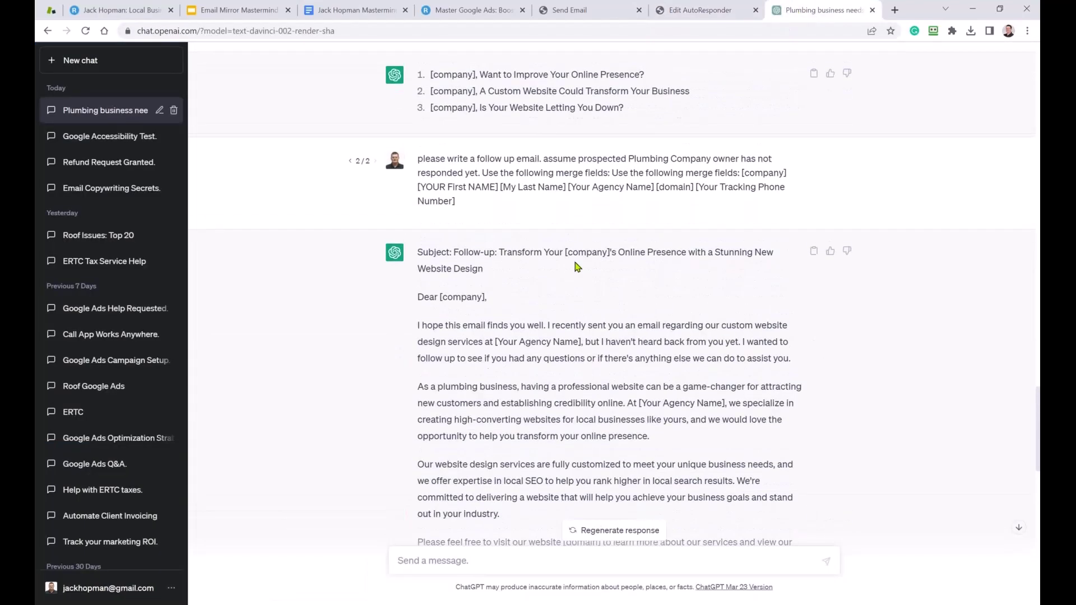
{"action": "scroll", "coordinate": [577, 266], "scroll_direction": "up", "scroll_amount": 20}
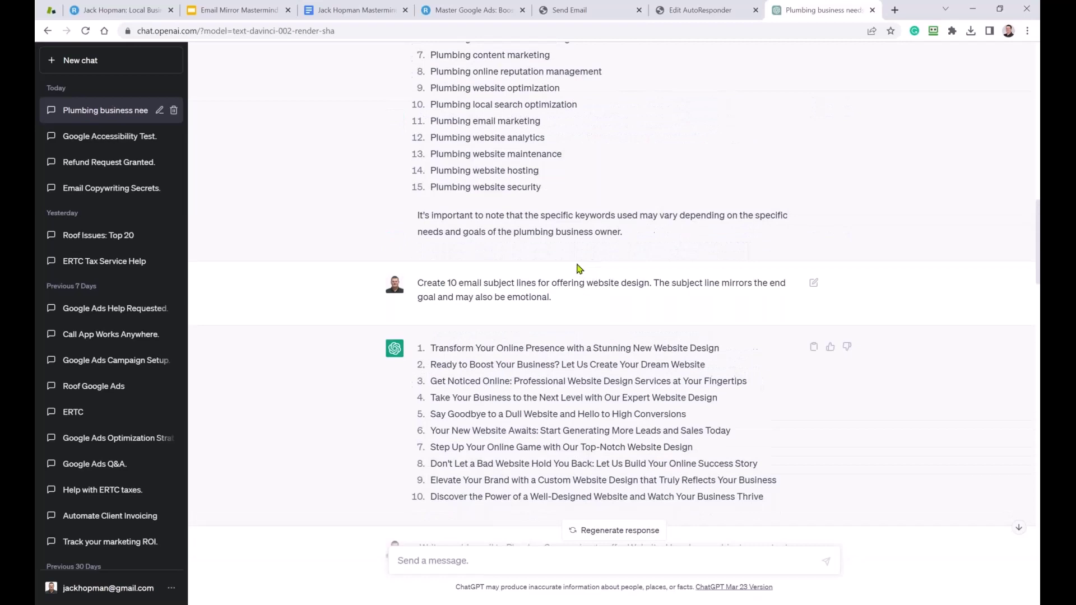
{"action": "scroll", "coordinate": [577, 269], "scroll_direction": "up", "scroll_amount": 3}
{"action": "scroll", "coordinate": [577, 269], "scroll_direction": "down", "scroll_amount": 4}
{"action": "left_click_drag", "start_coordinate": [720, 289], "coordinate": [431, 289]}
{"action": "key", "text": "ctrl+c"}
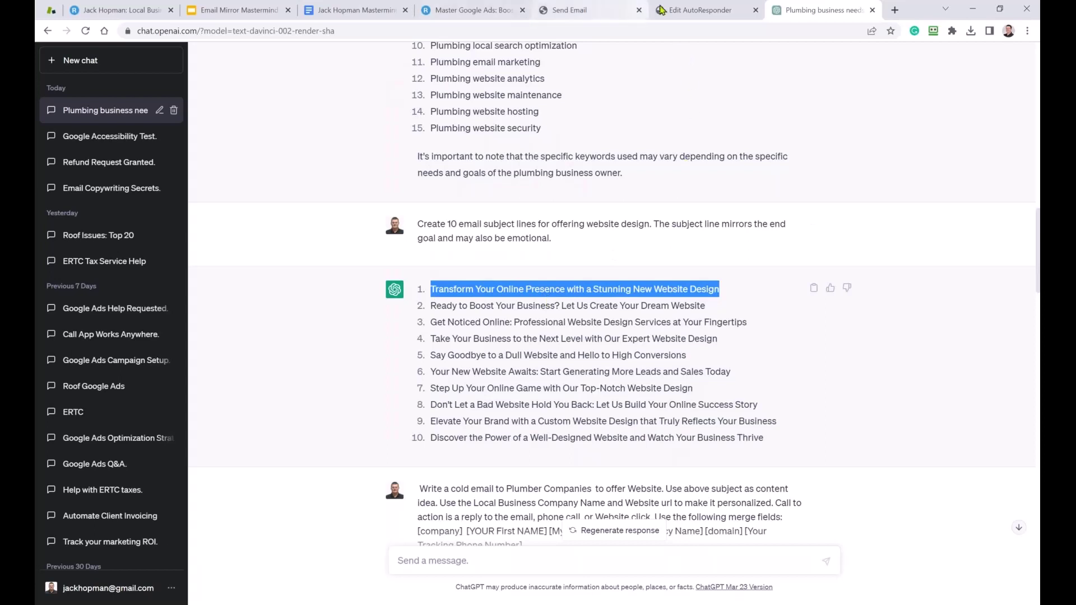
Paste the first ChatGPT subject line into the Day 1 email and enable A/B testing.
{"action": "left_click", "coordinate": [700, 10]}
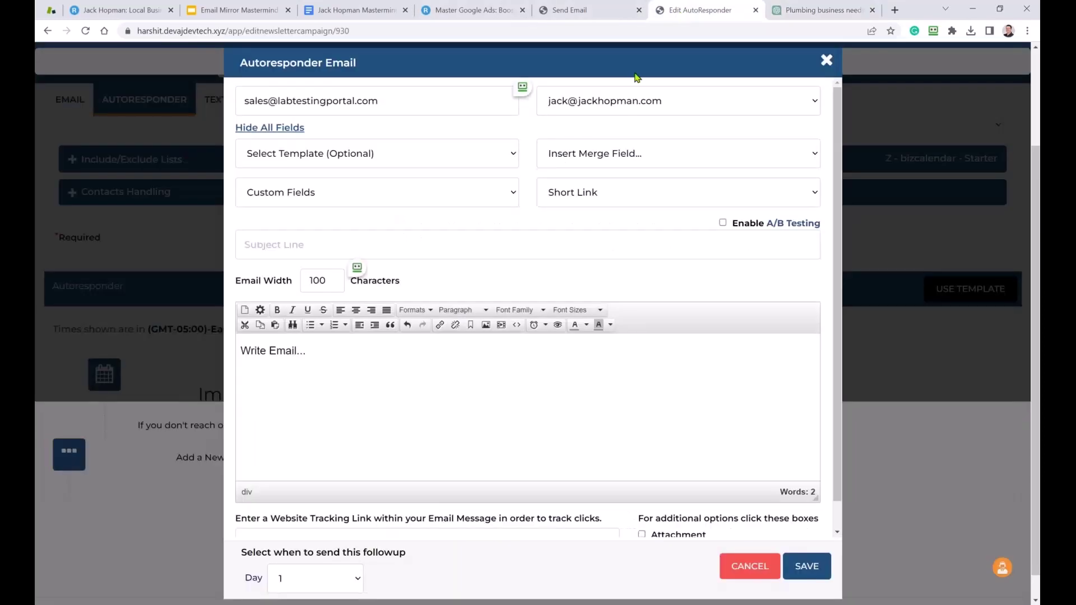
{"action": "left_click", "coordinate": [295, 242]}
{"action": "key", "text": "ctrl+v"}
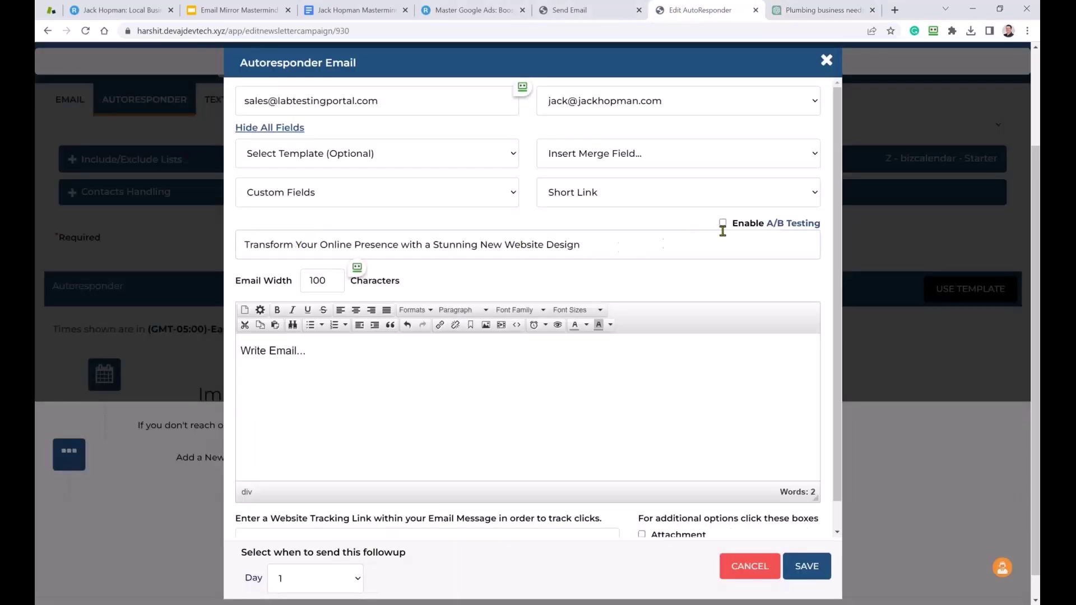
{"action": "left_click", "coordinate": [723, 224]}
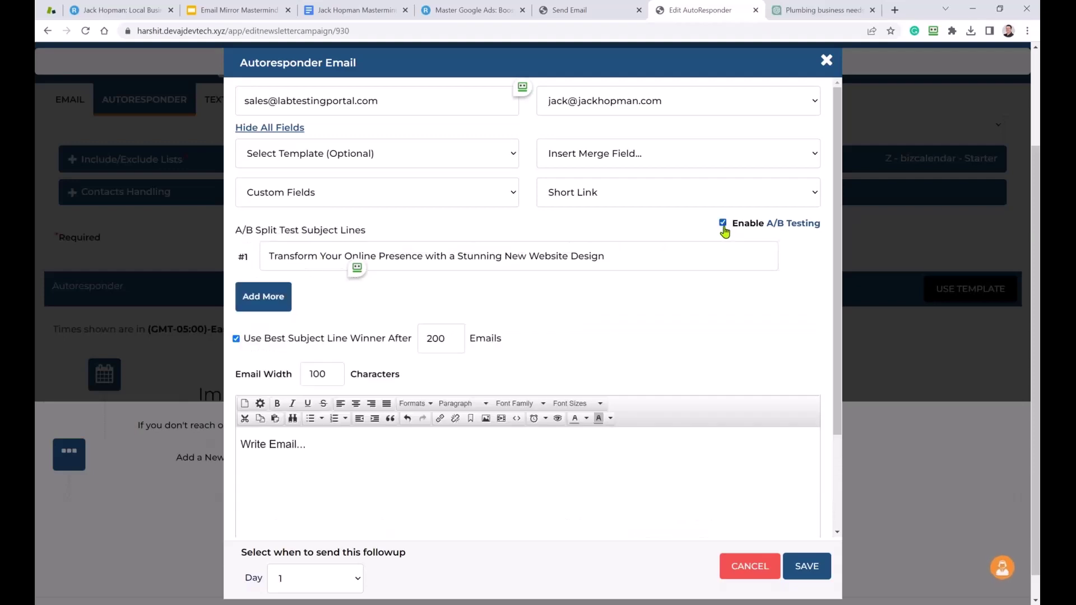
Add the 'Ready to Boost…' ChatGPT line as A/B subject #2.
{"action": "left_click", "coordinate": [286, 303]}
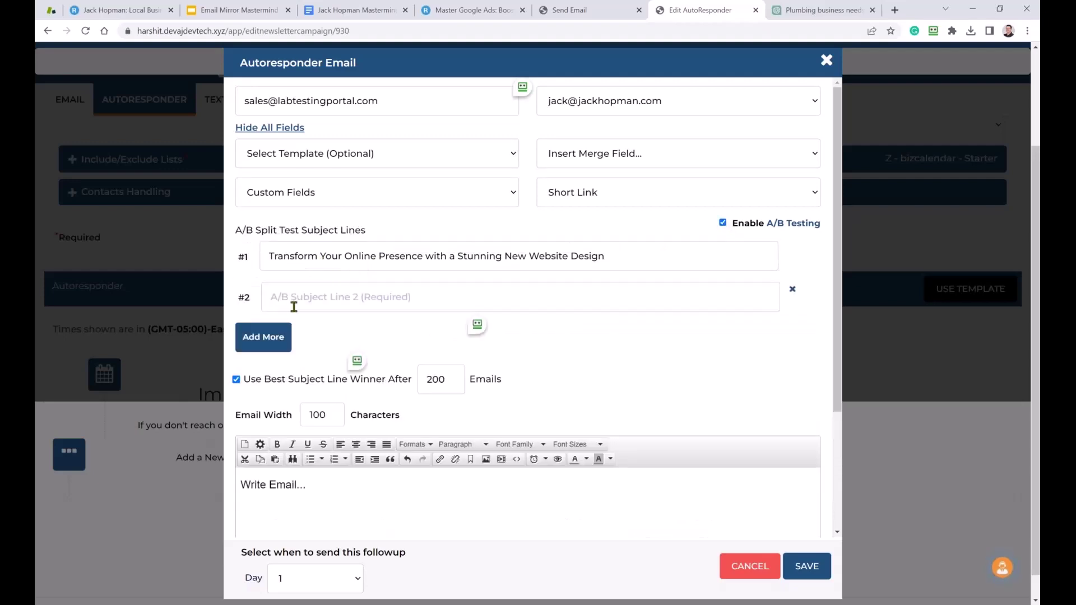
{"action": "left_click", "coordinate": [790, 16]}
{"action": "left_click_drag", "start_coordinate": [713, 307], "coordinate": [430, 308]}
{"action": "key", "text": "ctrl+c"}
{"action": "left_click", "coordinate": [682, 14]}
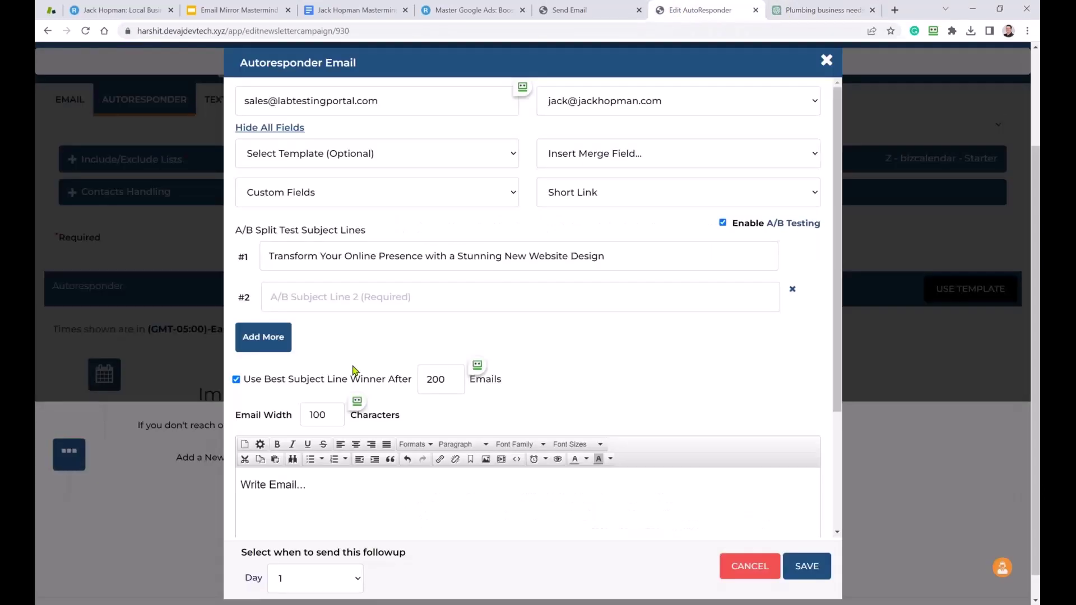
{"action": "left_click", "coordinate": [302, 303]}
{"action": "key", "text": "ctrl+v"}
Add the 'Get Noticed Online…' ChatGPT line as A/B subject #3.
{"action": "left_click", "coordinate": [263, 338]}
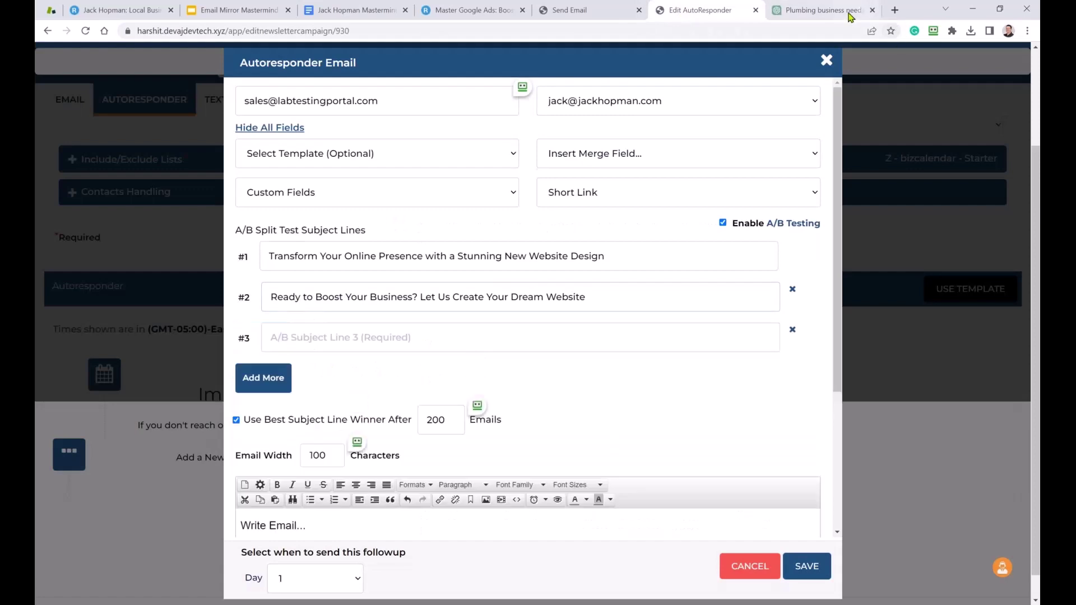
{"action": "left_click", "coordinate": [823, 10]}
{"action": "left_click_drag", "start_coordinate": [749, 327], "coordinate": [430, 326]}
{"action": "key", "text": "ctrl+c"}
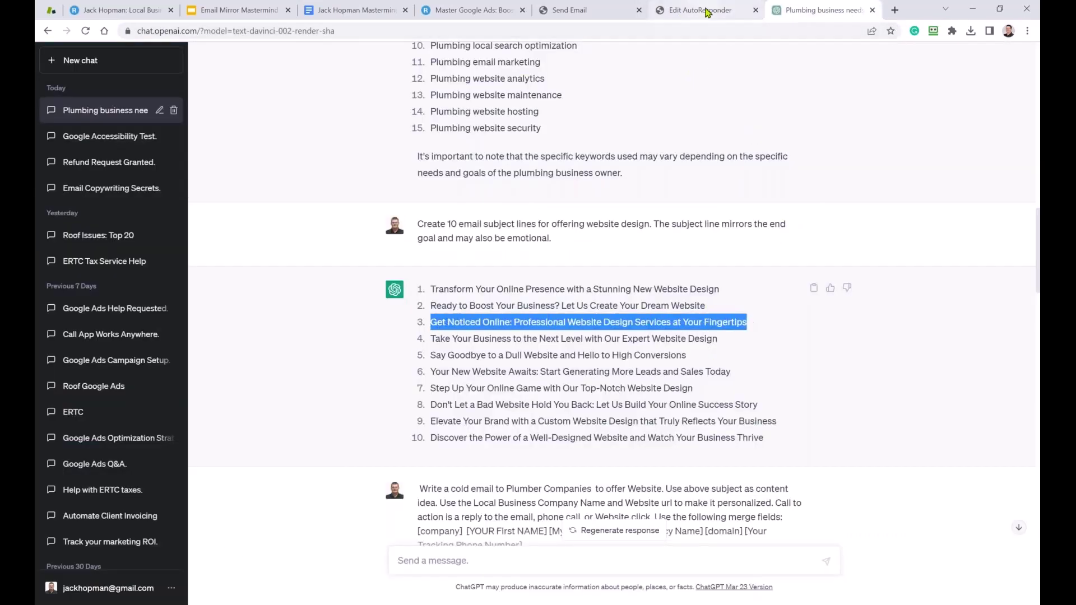
{"action": "left_click", "coordinate": [701, 10]}
{"action": "left_click", "coordinate": [344, 341]}
{"action": "key", "text": "ctrl+v"}
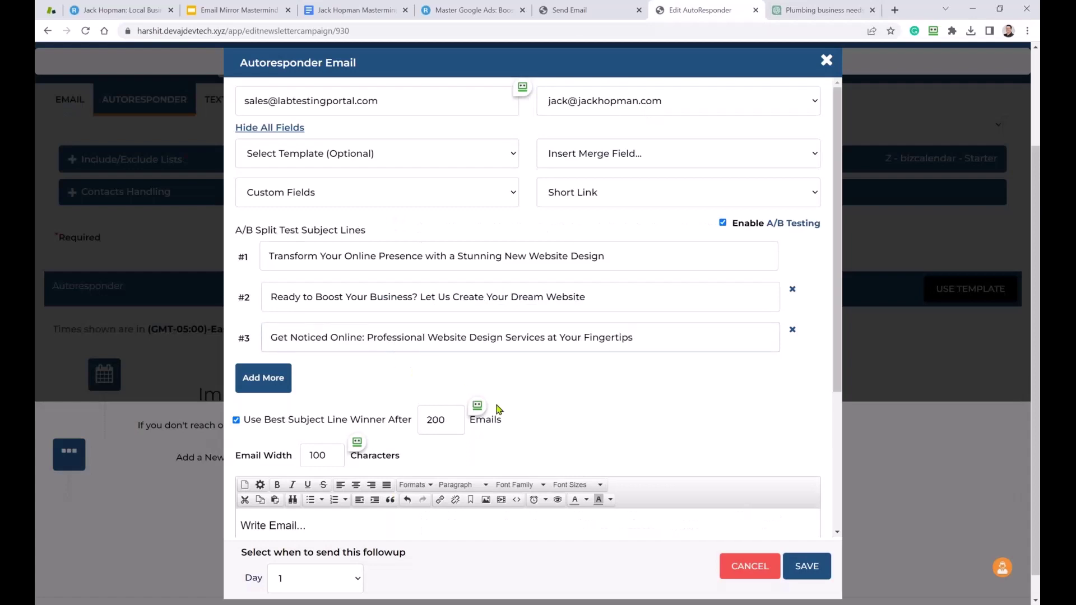
{"action": "scroll", "coordinate": [498, 409], "scroll_direction": "down", "scroll_amount": 3}
Copy the ChatGPT cold email and paste it into the Day 1 email body.
{"action": "left_click", "coordinate": [819, 10]}
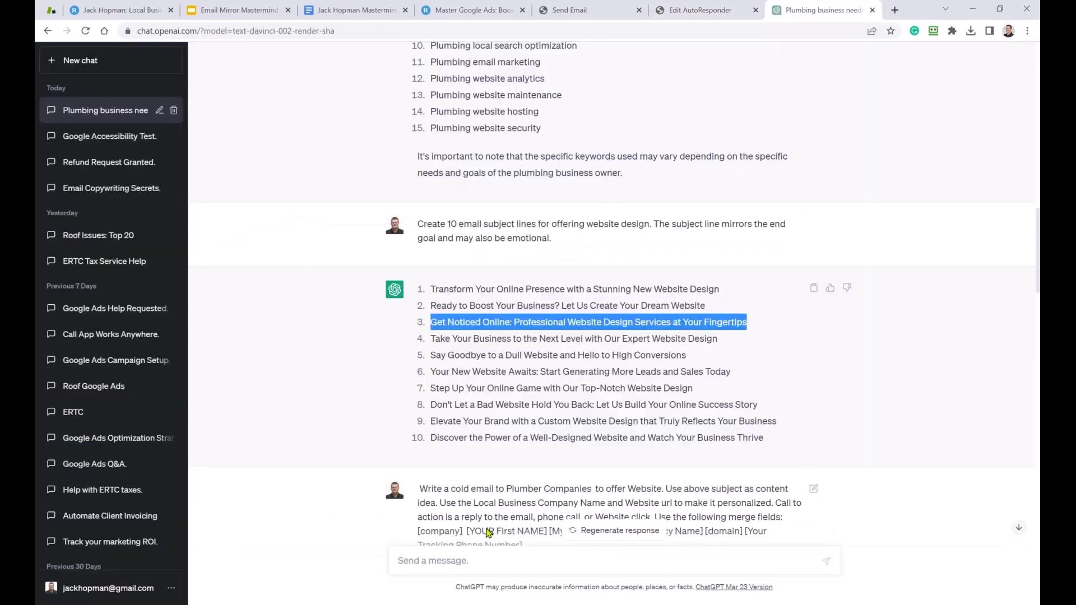
{"action": "scroll", "coordinate": [443, 404], "scroll_direction": "down", "scroll_amount": 5}
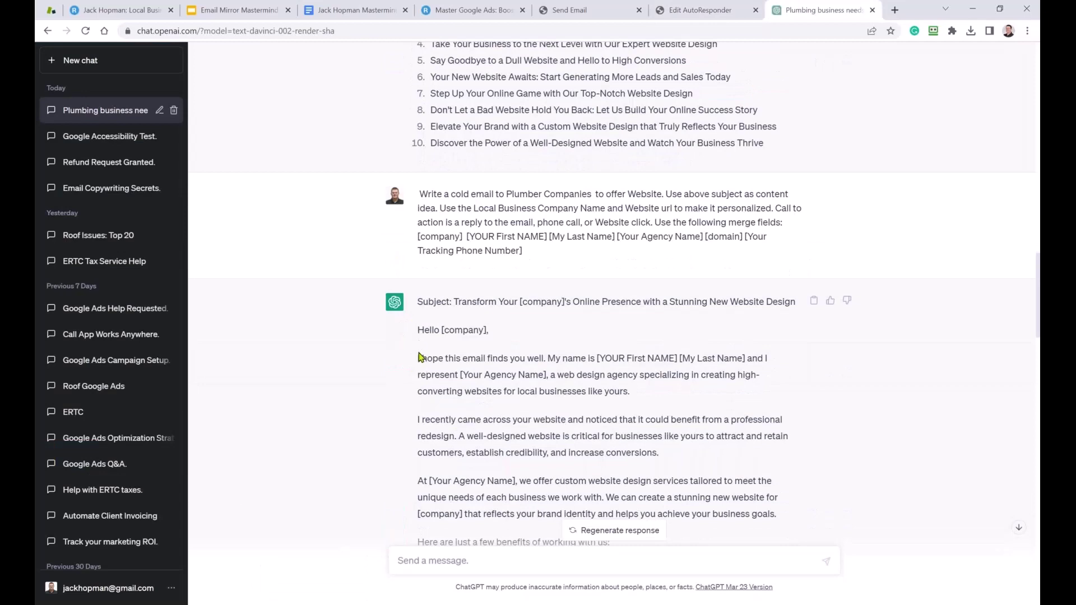
{"action": "mouse_move", "coordinate": [417, 335]}
{"action": "left_mouse_down"}
{"action": "mouse_move", "coordinate": [489, 359]}
{"action": "mouse_move", "coordinate": [494, 392]}
{"action": "mouse_move", "coordinate": [494, 357]}
{"action": "mouse_move", "coordinate": [567, 363]}
{"action": "left_mouse_up"}
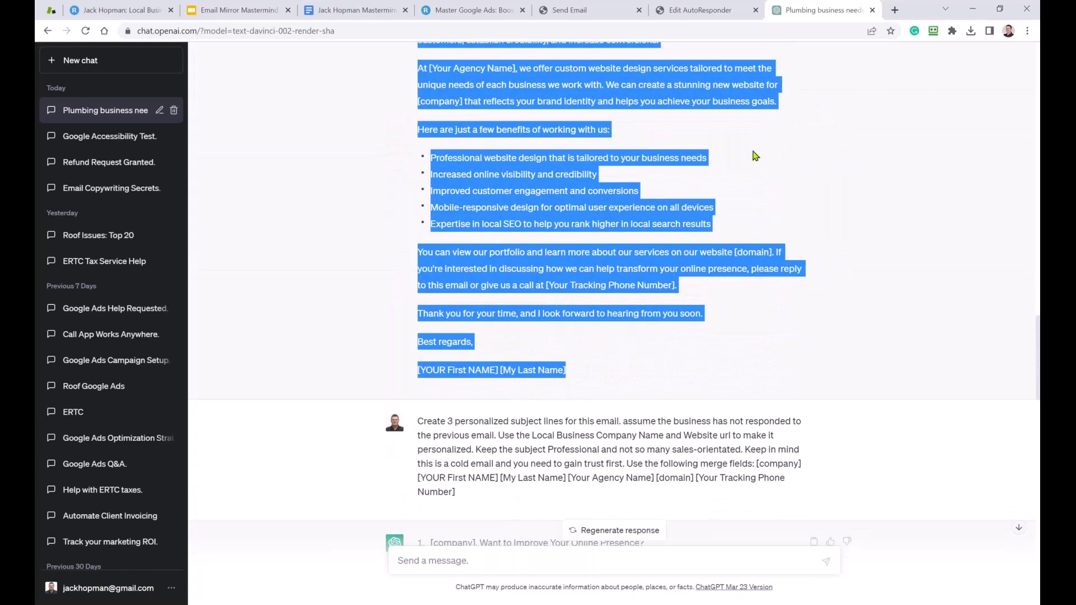
{"action": "left_click", "coordinate": [677, 13]}
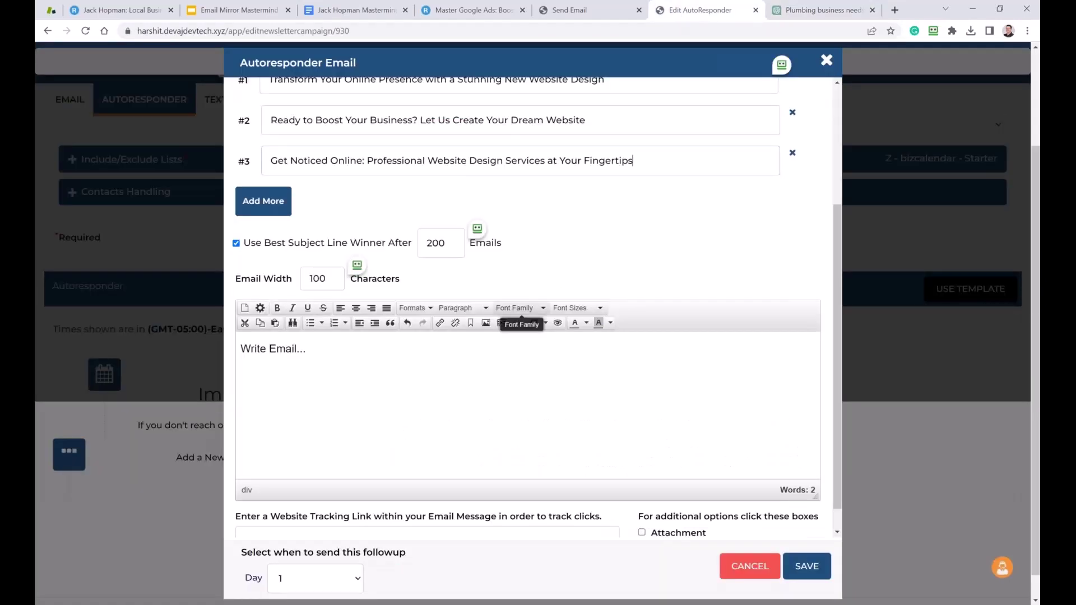
{"action": "left_click", "coordinate": [341, 351]}
{"action": "key", "text": "ctrl+v"}
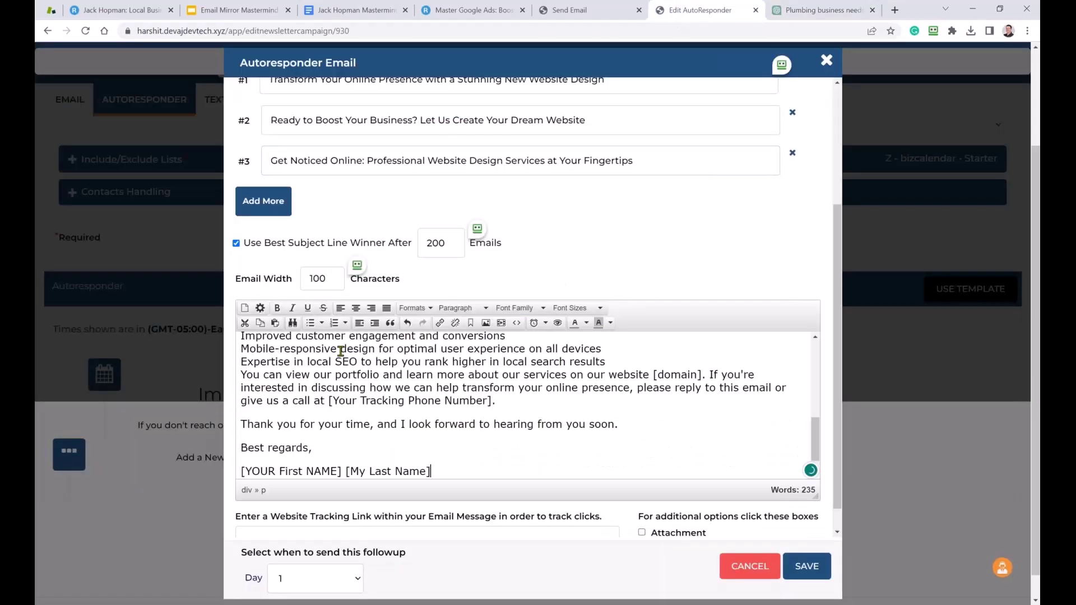
Delete the 'Write Email...' placeholder line, review the greeting, and save the Day 1 email.
{"action": "scroll", "coordinate": [362, 391], "scroll_direction": "up", "scroll_amount": 10}
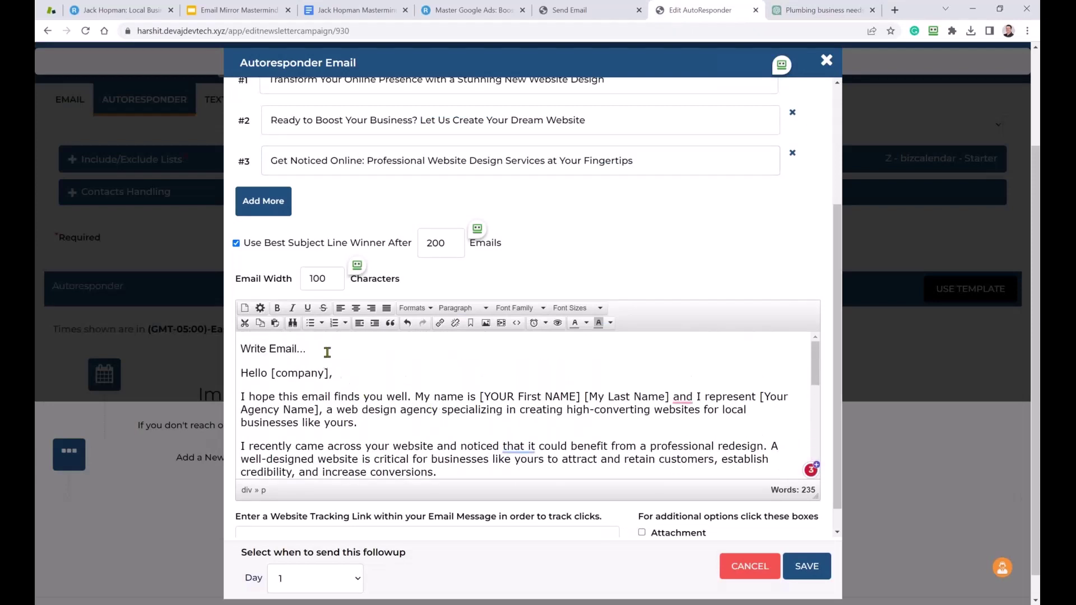
{"action": "left_click_drag", "start_coordinate": [330, 349], "coordinate": [218, 352]}
{"action": "key", "text": "BackSpace"}
{"action": "key", "text": "Delete"}
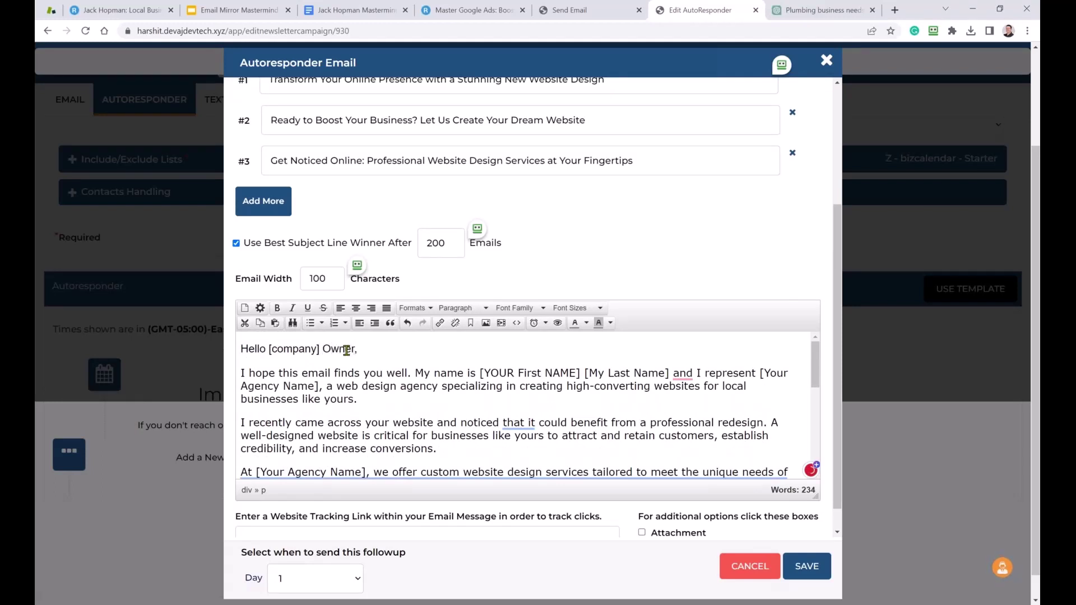
{"action": "left_click_drag", "start_coordinate": [490, 374], "coordinate": [537, 373]}
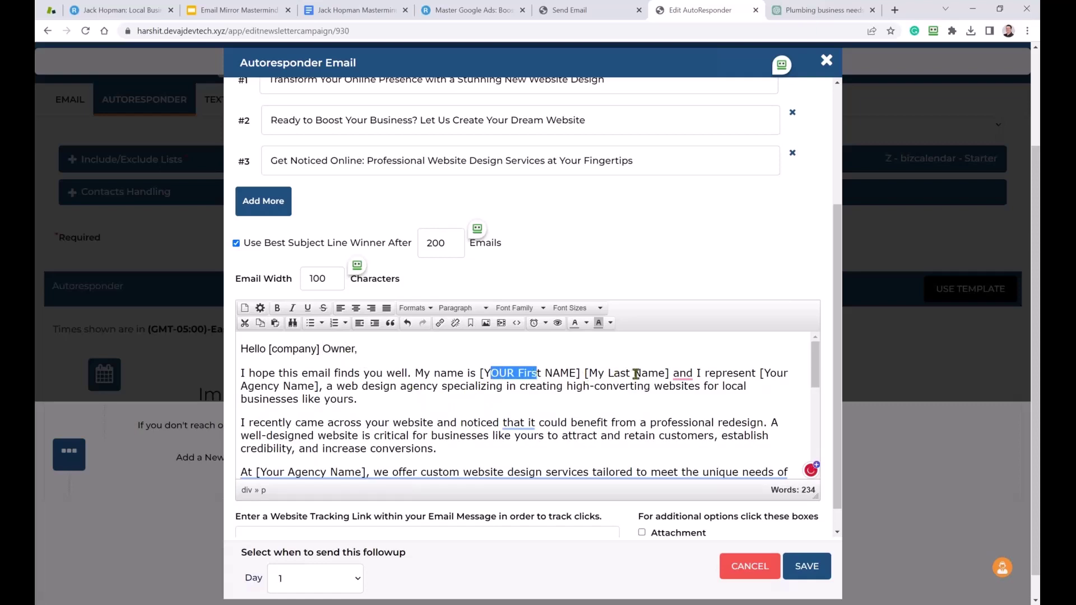
{"action": "scroll", "coordinate": [575, 436], "scroll_direction": "down", "scroll_amount": 8}
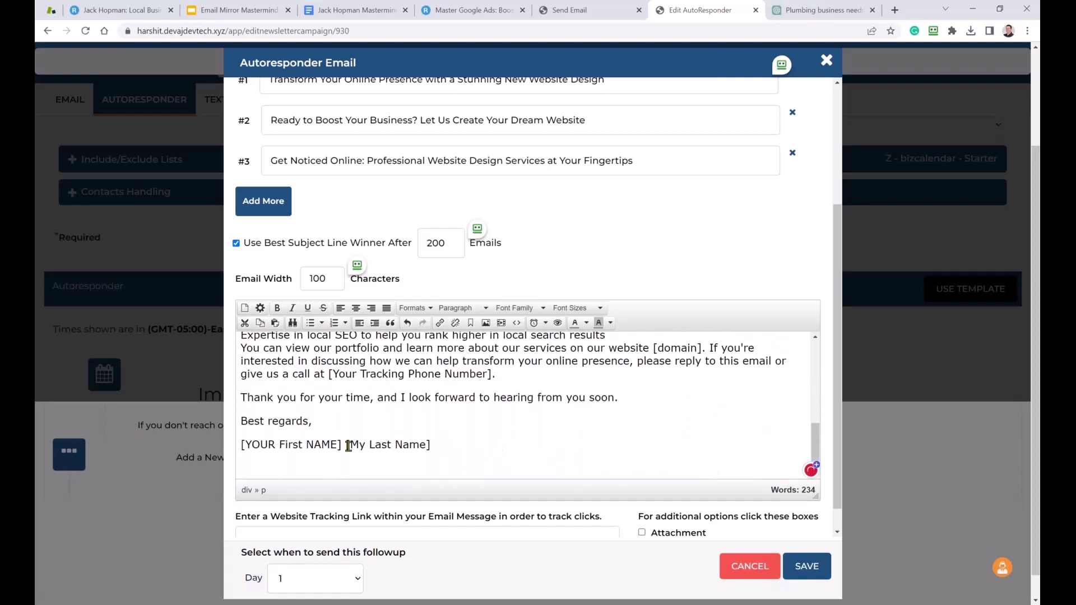
{"action": "left_click_drag", "start_coordinate": [268, 446], "coordinate": [286, 445]}
{"action": "left_click_drag", "start_coordinate": [370, 445], "coordinate": [382, 444]}
{"action": "scroll", "coordinate": [408, 452], "scroll_direction": "down", "scroll_amount": 1}
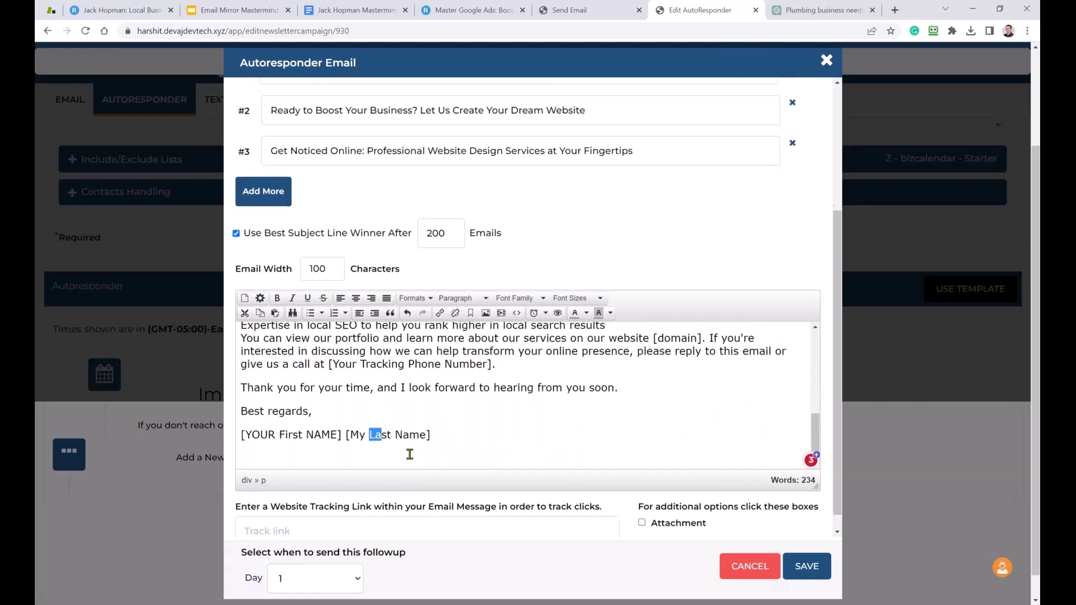
{"action": "scroll", "coordinate": [441, 492], "scroll_direction": "down", "scroll_amount": 1}
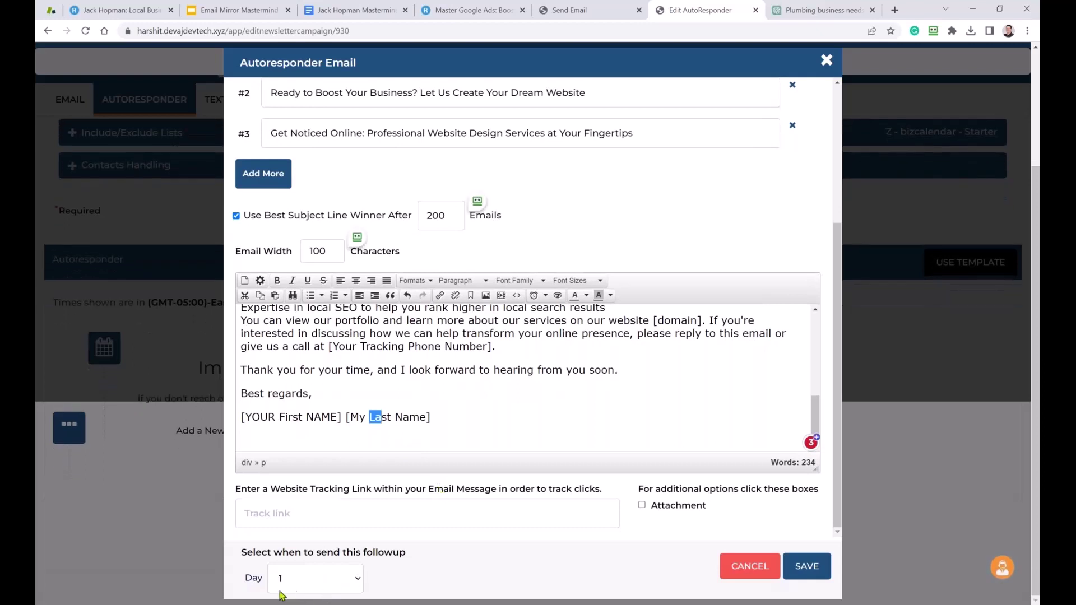
{"action": "left_click", "coordinate": [805, 568]}
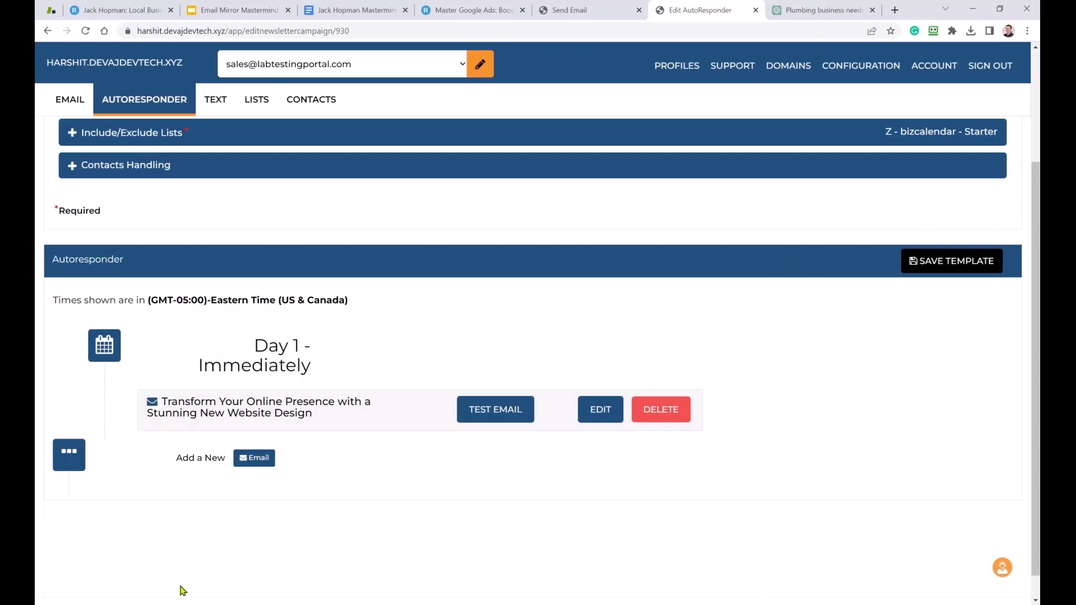
Start a new email, paste the first follow-up subject line from ChatGPT, and enable A/B testing.
{"action": "left_click", "coordinate": [258, 469]}
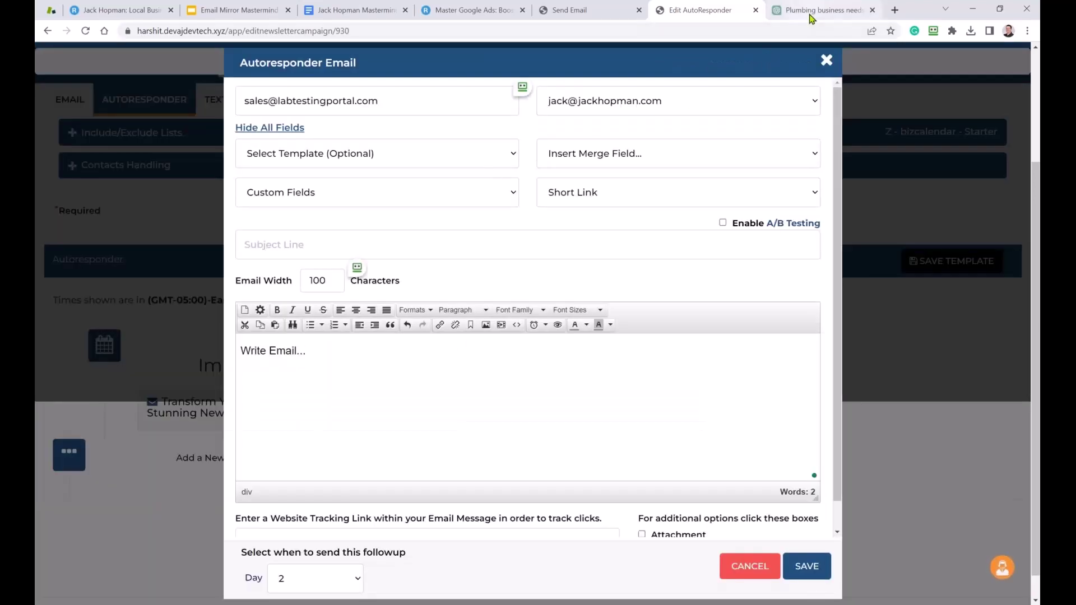
{"action": "left_click", "coordinate": [810, 14]}
{"action": "scroll", "coordinate": [688, 189], "scroll_direction": "down", "scroll_amount": 5}
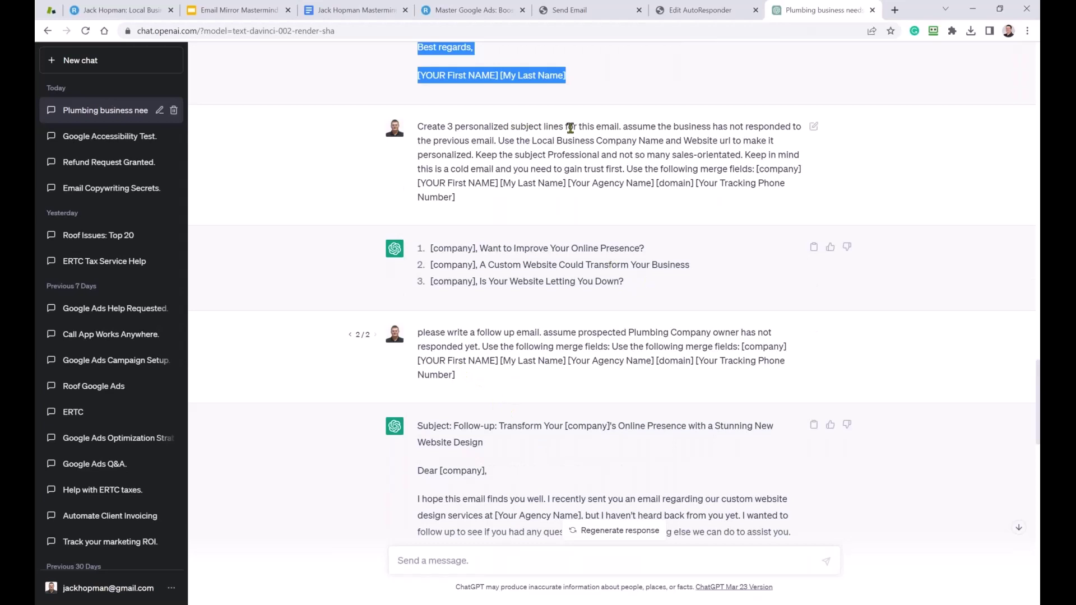
{"action": "left_click_drag", "start_coordinate": [644, 248], "coordinate": [432, 249]}
{"action": "key", "text": "ctrl+c"}
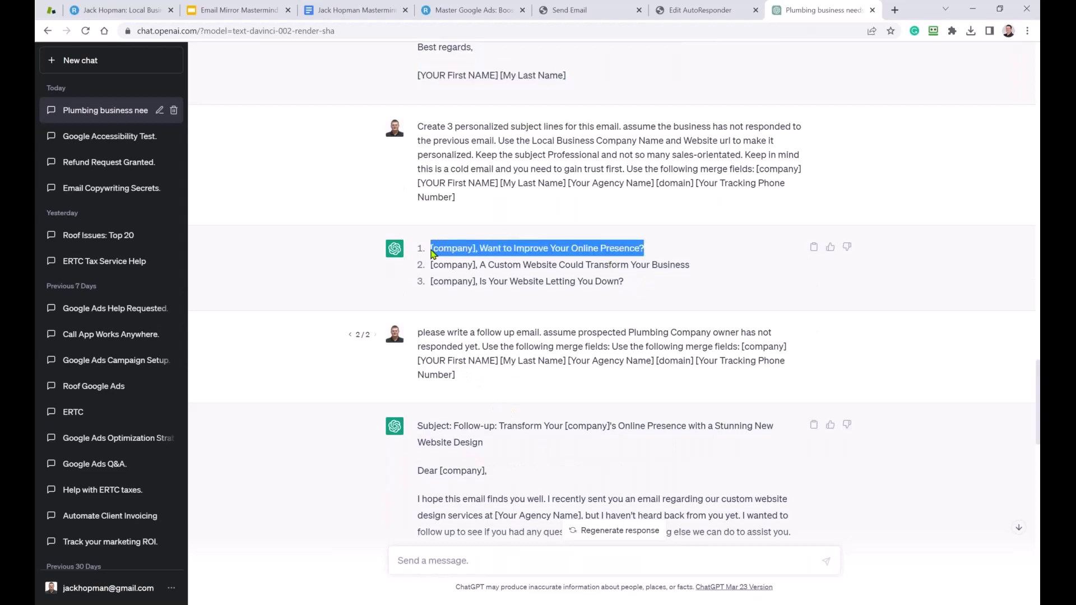
{"action": "left_click", "coordinate": [693, 10]}
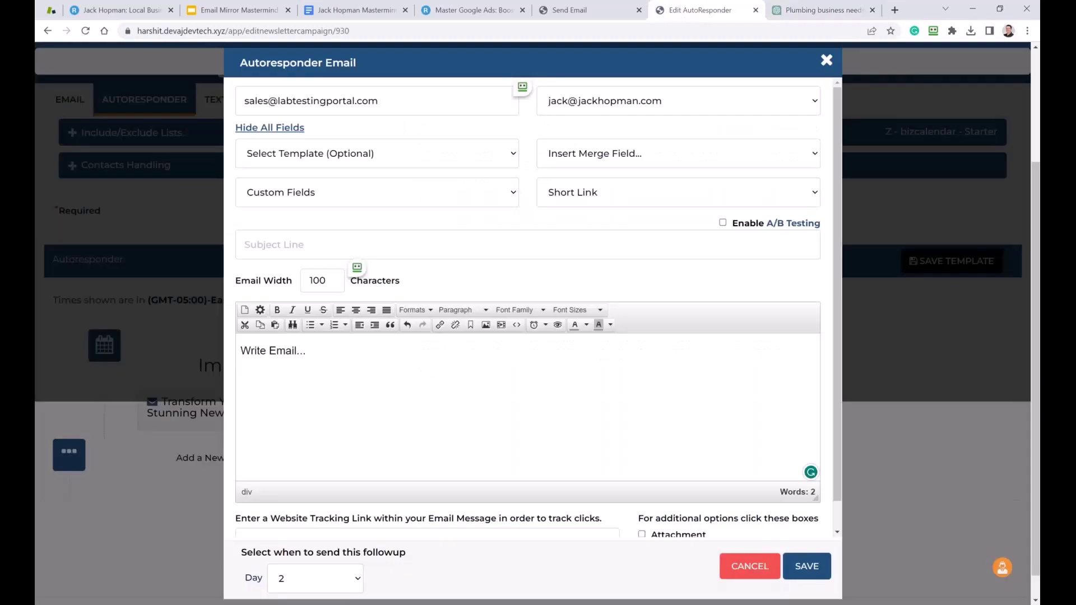
{"action": "left_click", "coordinate": [428, 252]}
{"action": "key", "text": "ctrl+v"}
{"action": "left_click", "coordinate": [723, 223]}
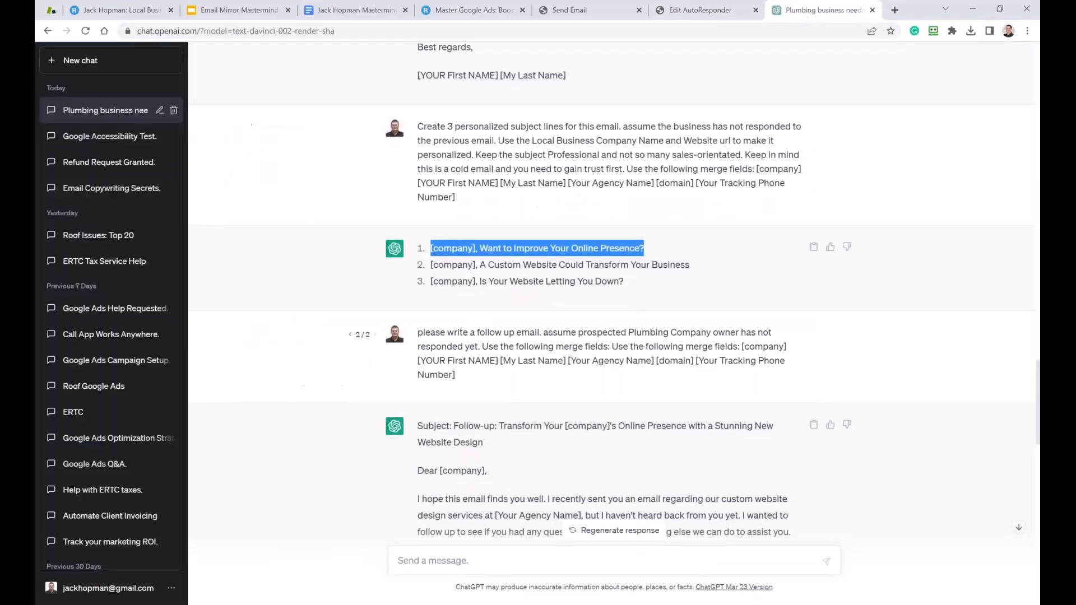
Add the 'Custom Website' follow-up line as A/B subject #2.
{"action": "left_click", "coordinate": [808, 13]}
{"action": "left_click_drag", "start_coordinate": [693, 265], "coordinate": [432, 276]}
{"action": "key", "text": "ctrl+c"}
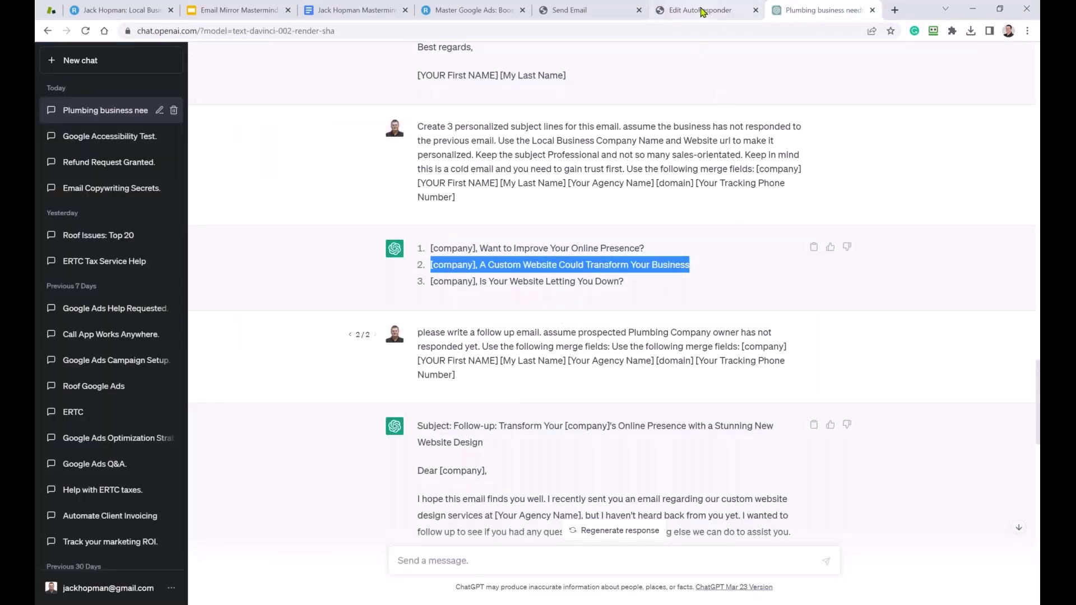
{"action": "left_click", "coordinate": [701, 10]}
{"action": "left_click", "coordinate": [259, 300]}
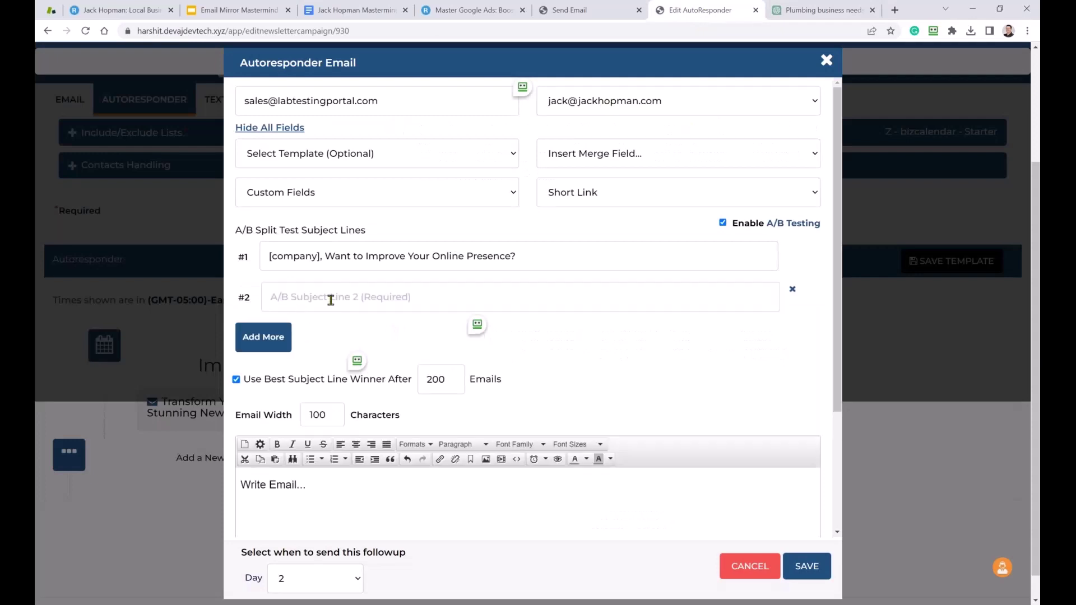
{"action": "left_click", "coordinate": [329, 297]}
{"action": "key", "text": "ctrl+v"}
Add '[company], Is Your Website Letting You Down?' as A/B subject #3.
{"action": "left_click", "coordinate": [269, 339]}
{"action": "left_click", "coordinate": [823, 10]}
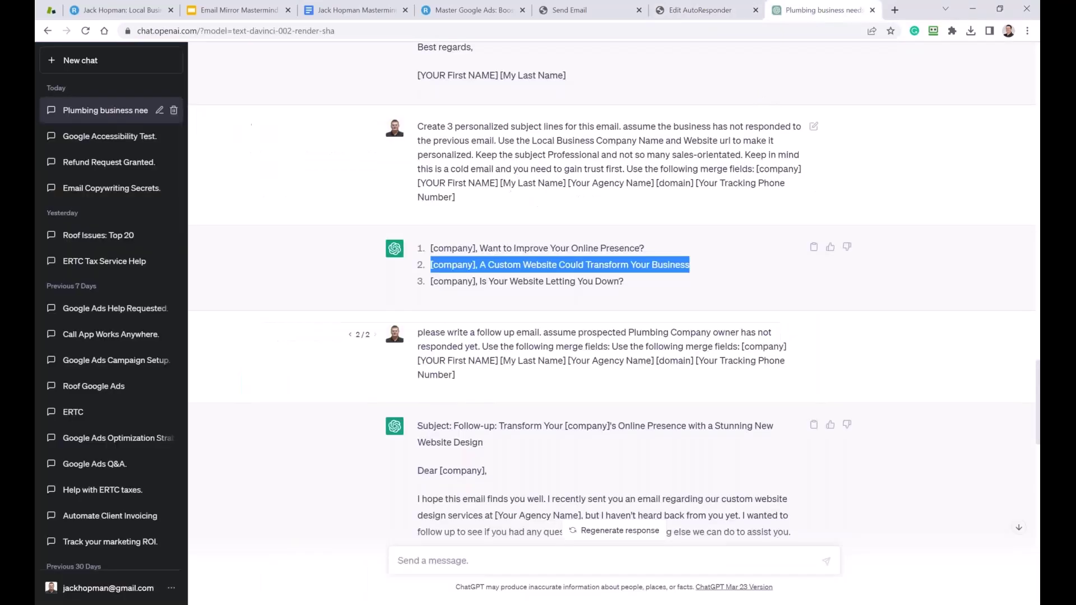
{"action": "left_click", "coordinate": [633, 281]}
{"action": "left_click_drag", "start_coordinate": [633, 280], "coordinate": [433, 292]}
{"action": "key", "text": "ctrl+c"}
{"action": "left_click", "coordinate": [701, 11]}
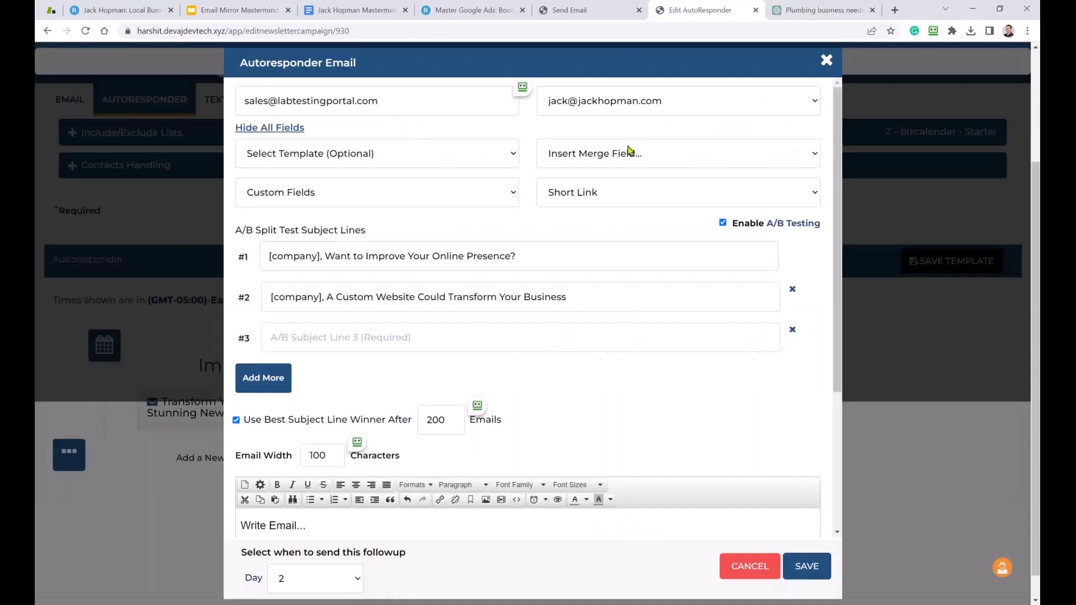
{"action": "key", "text": "ctrl+v"}
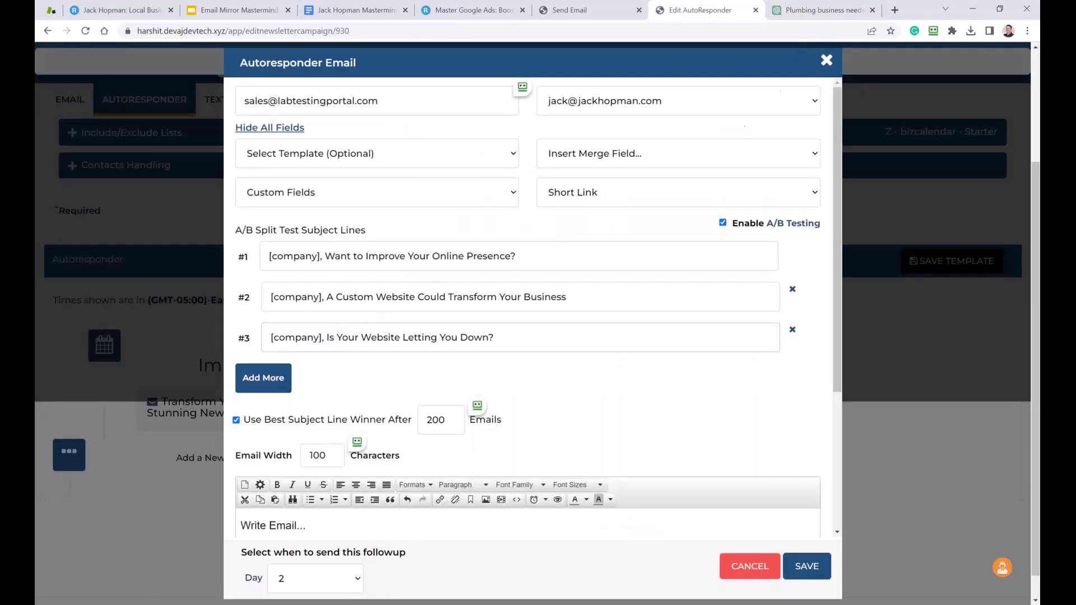
{"action": "left_click", "coordinate": [806, 16]}
{"action": "scroll", "coordinate": [426, 233], "scroll_direction": "down", "scroll_amount": 3}
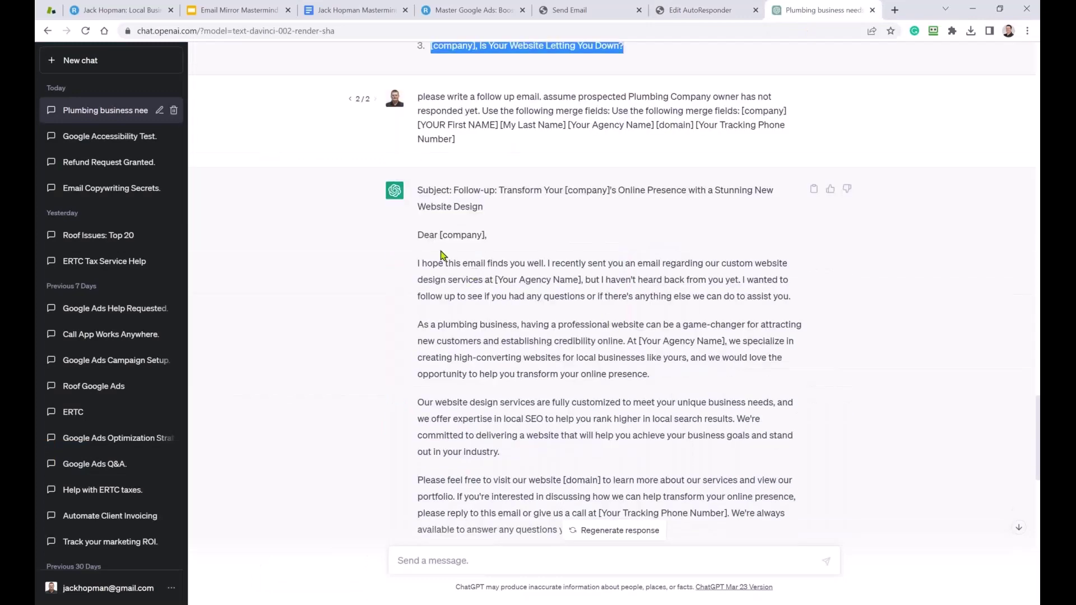
{"action": "left_click_drag", "start_coordinate": [421, 235], "coordinate": [477, 265]}
{"action": "scroll", "coordinate": [477, 265], "scroll_direction": "down", "scroll_amount": 1}
{"action": "left_click_drag", "start_coordinate": [483, 148], "coordinate": [455, 133]}
{"action": "key", "text": "ctrl+c"}
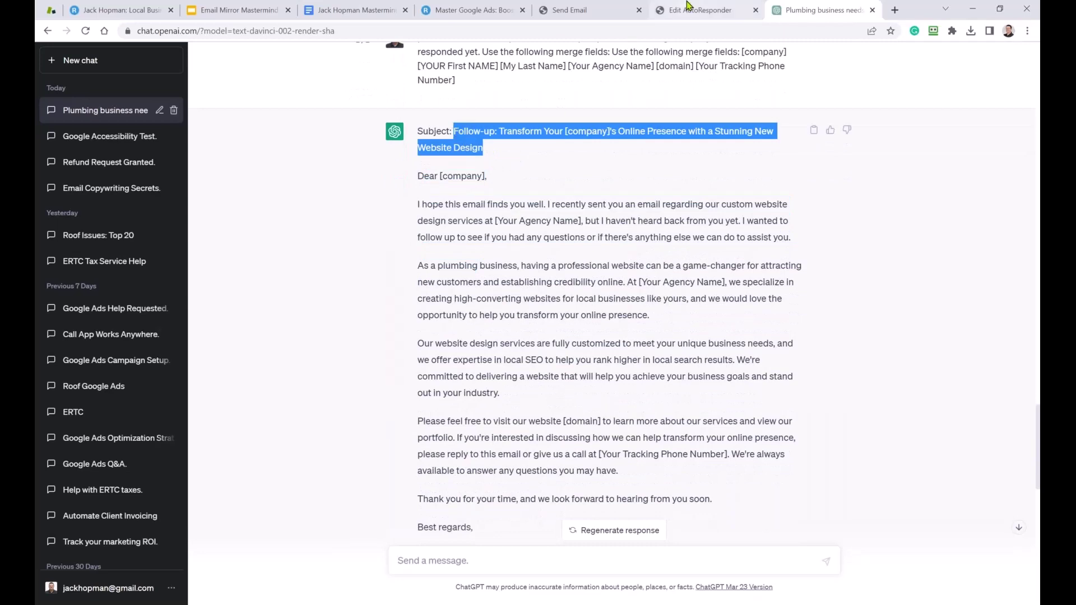
{"action": "left_click", "coordinate": [689, 10]}
{"action": "left_click", "coordinate": [271, 391]}
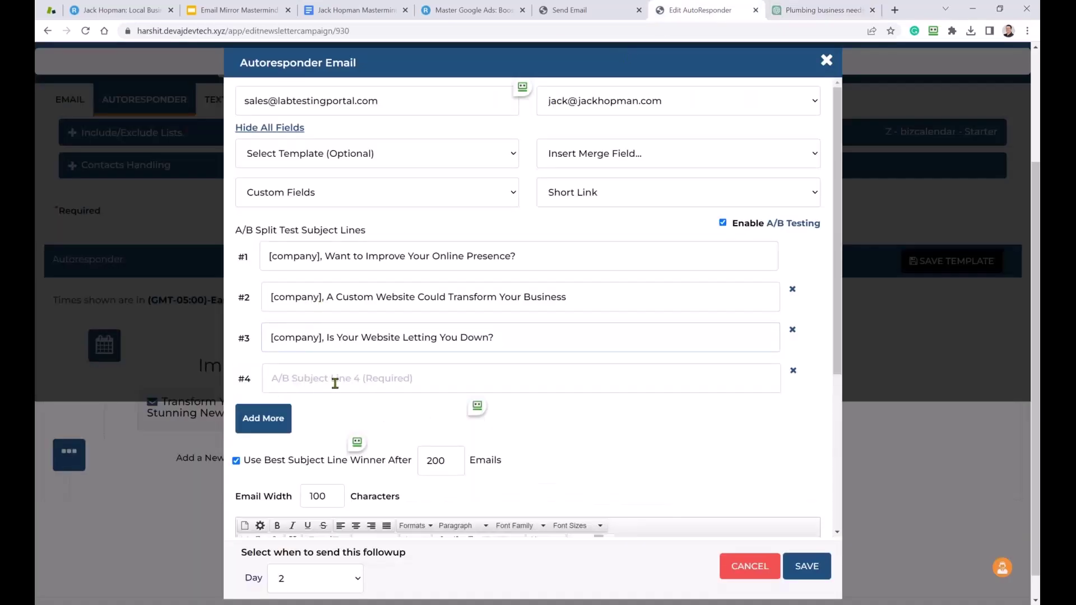
{"action": "left_click", "coordinate": [334, 379]}
{"action": "key", "text": "ctrl+v"}
{"action": "left_click", "coordinate": [821, 10]}
{"action": "scroll", "coordinate": [642, 174], "scroll_direction": "down", "scroll_amount": 1}
{"action": "mouse_move", "coordinate": [423, 118]}
{"action": "left_mouse_down"}
{"action": "mouse_move", "coordinate": [650, 257]}
{"action": "mouse_move", "coordinate": [619, 294]}
{"action": "mouse_move", "coordinate": [590, 380]}
{"action": "left_mouse_up"}
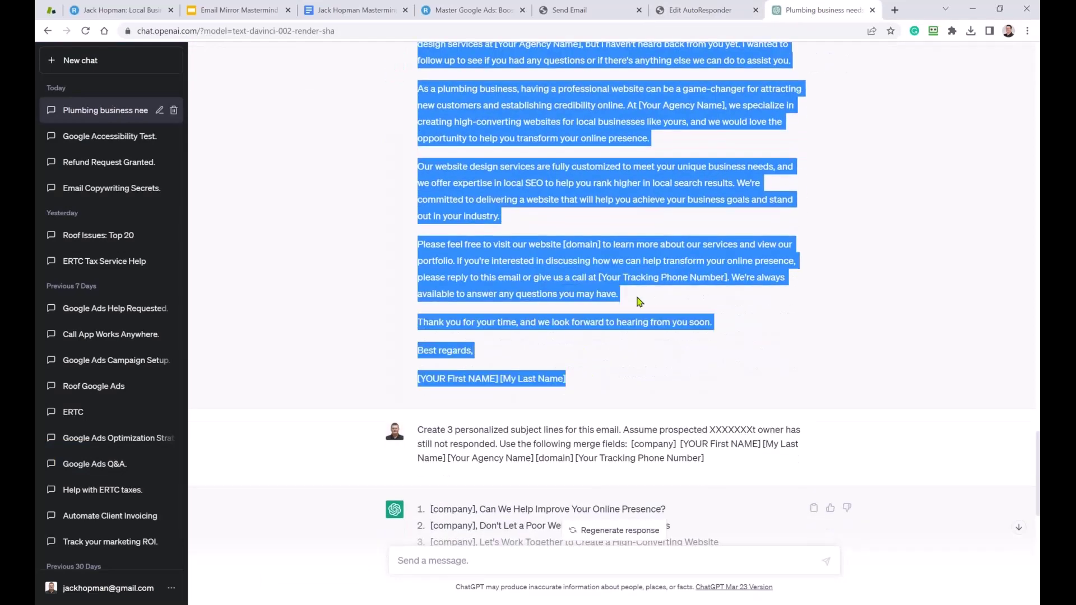
{"action": "left_click", "coordinate": [708, 16]}
{"action": "scroll", "coordinate": [370, 379], "scroll_direction": "down", "scroll_amount": 3}
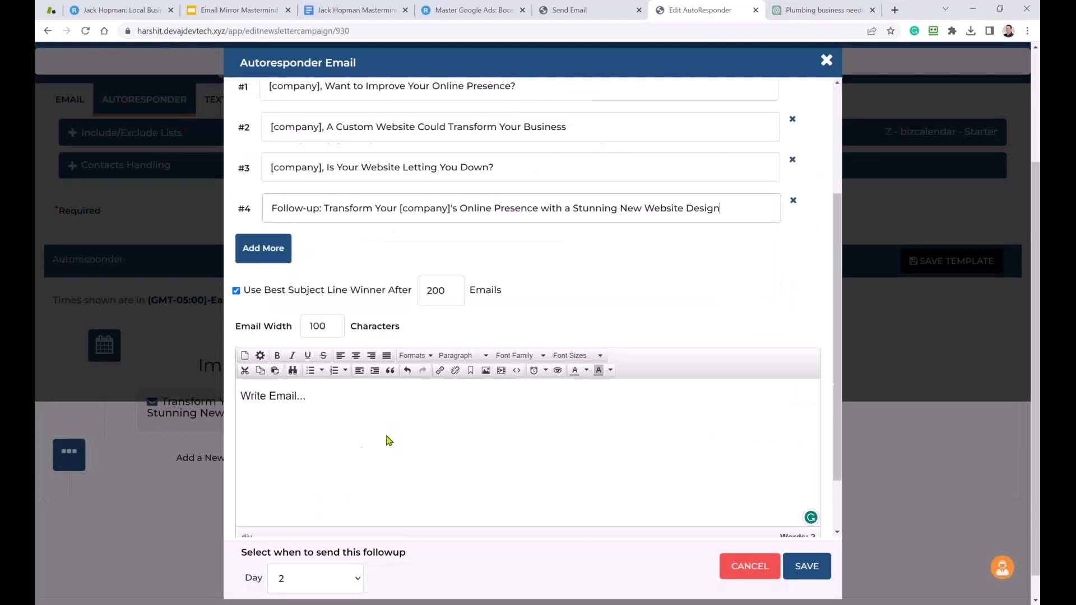
{"action": "left_click", "coordinate": [339, 386]}
{"action": "key", "text": "ctrl+v"}
{"action": "scroll", "coordinate": [596, 498], "scroll_direction": "down", "scroll_amount": 5}
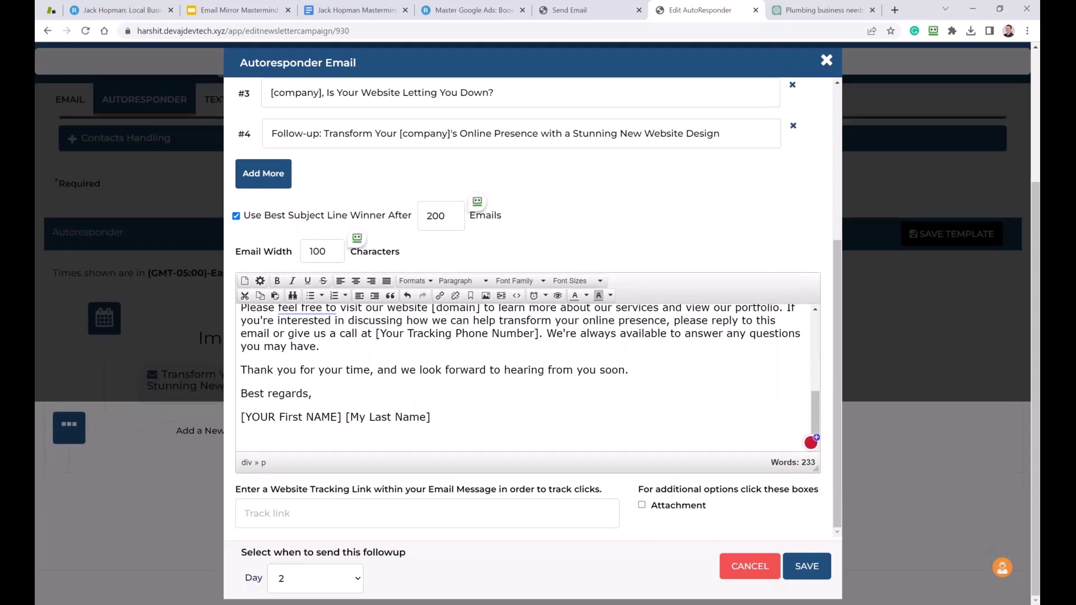
{"action": "scroll", "coordinate": [596, 502], "scroll_direction": "up", "scroll_amount": 1}
{"action": "scroll", "coordinate": [596, 502], "scroll_direction": "down", "scroll_amount": 1}
Schedule the follow-up for Day 5, remove 'Write Email...', and add 'Owner' after [company].
{"action": "left_click", "coordinate": [337, 578]}
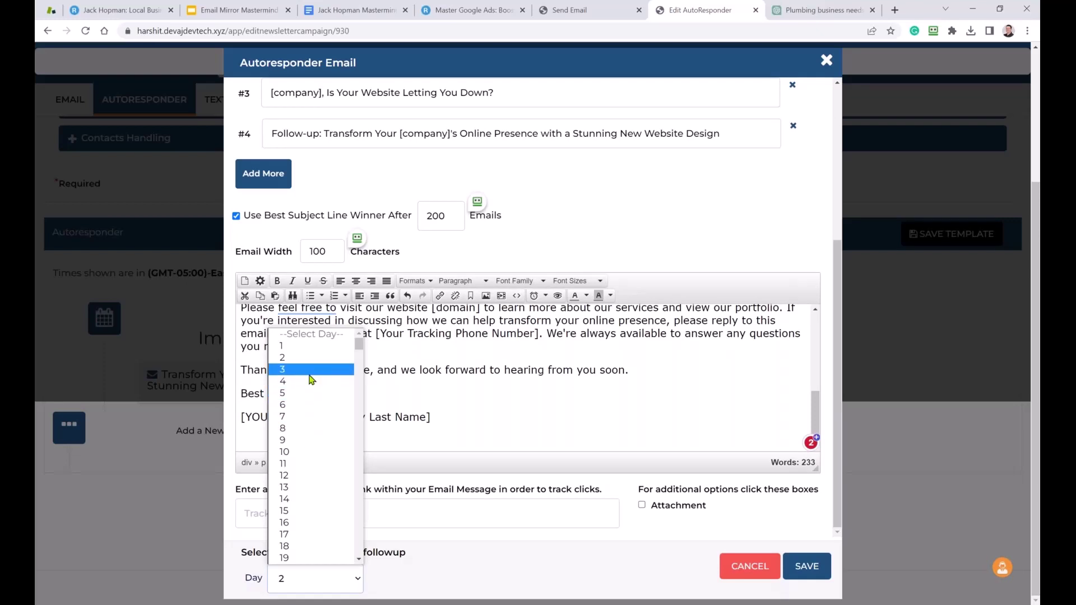
{"action": "left_click", "coordinate": [309, 394]}
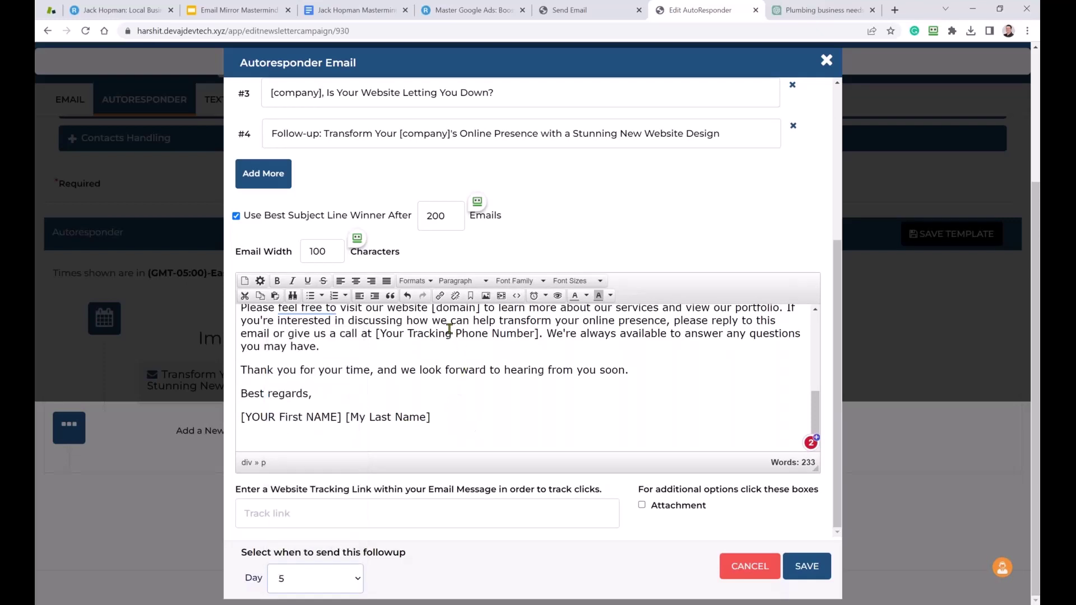
{"action": "left_click_drag", "start_coordinate": [444, 425], "coordinate": [209, 199]}
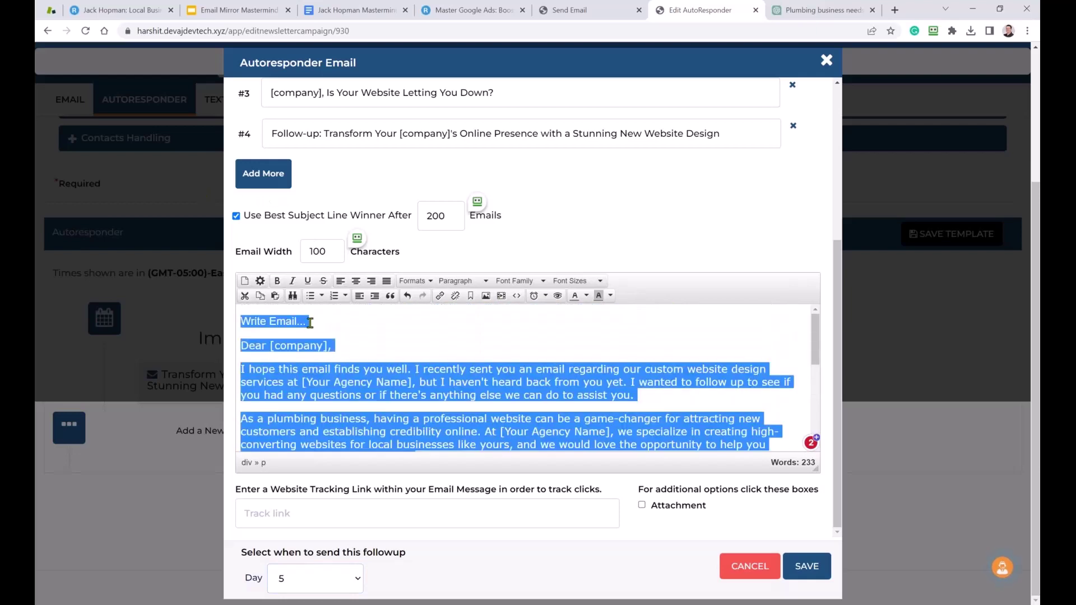
{"action": "left_click", "coordinate": [301, 322]}
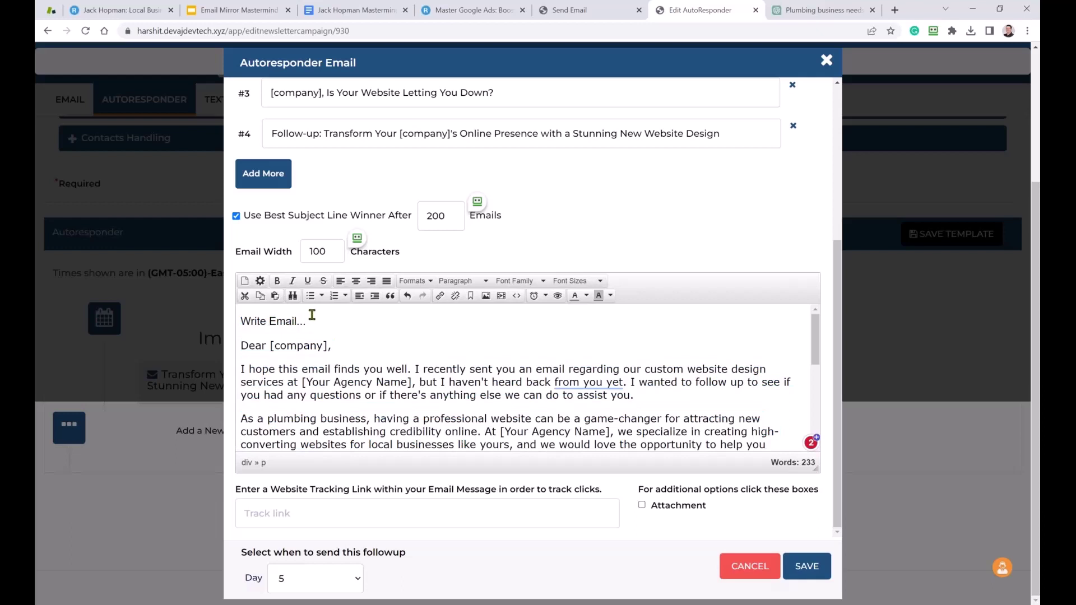
{"action": "left_click_drag", "start_coordinate": [306, 321], "coordinate": [238, 319]}
{"action": "key", "text": "Delete"}
{"action": "key", "text": "Delete"}
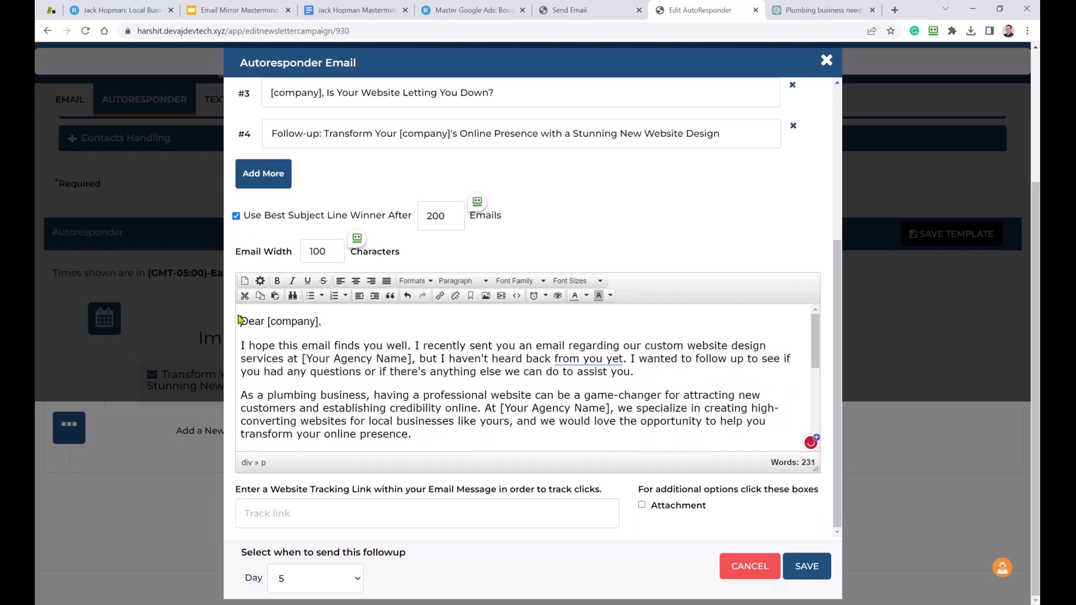
{"action": "left_click", "coordinate": [318, 322]}
{"action": "type", "text": "Owner"}
Set the entire email body to Arial 14pt and save the Day 5 email.
{"action": "key", "text": "ctrl+End"}
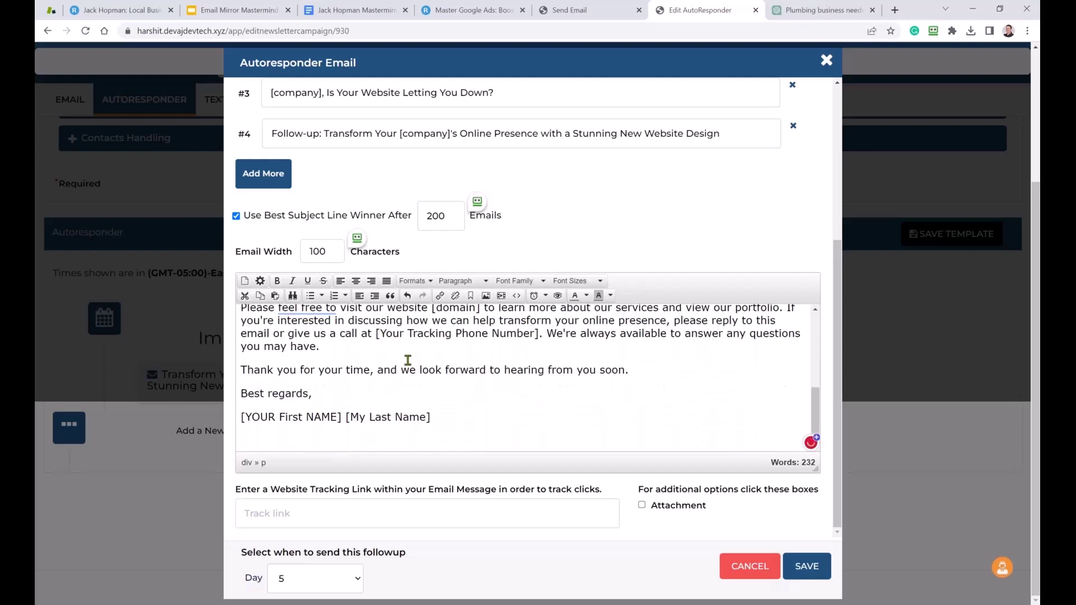
{"action": "key", "text": "shift+Home"}
{"action": "key", "text": "ctrl+a"}
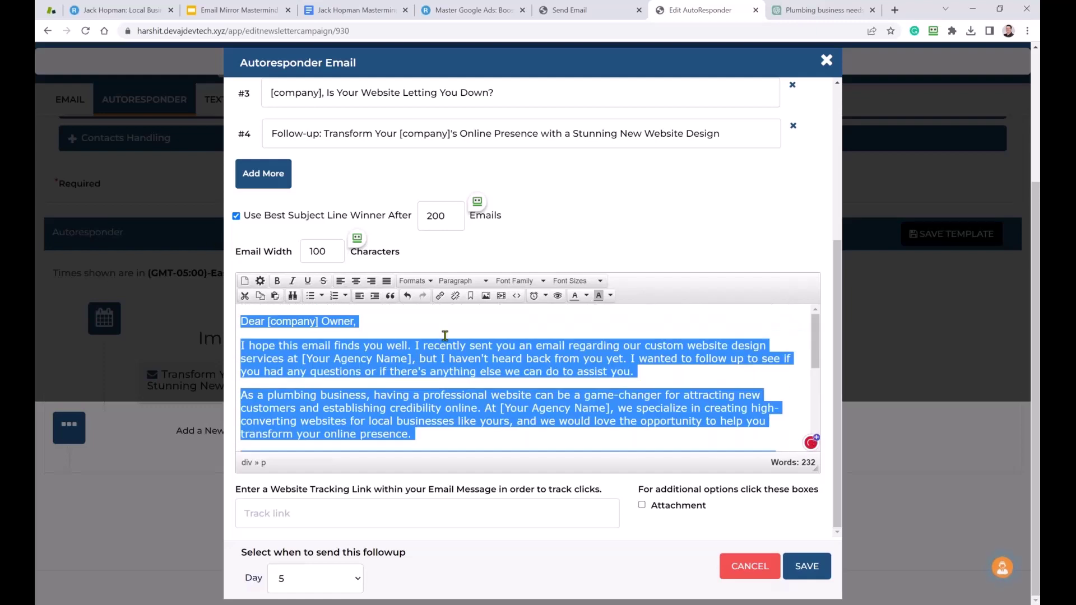
{"action": "left_click", "coordinate": [516, 281]}
{"action": "left_click", "coordinate": [513, 318]}
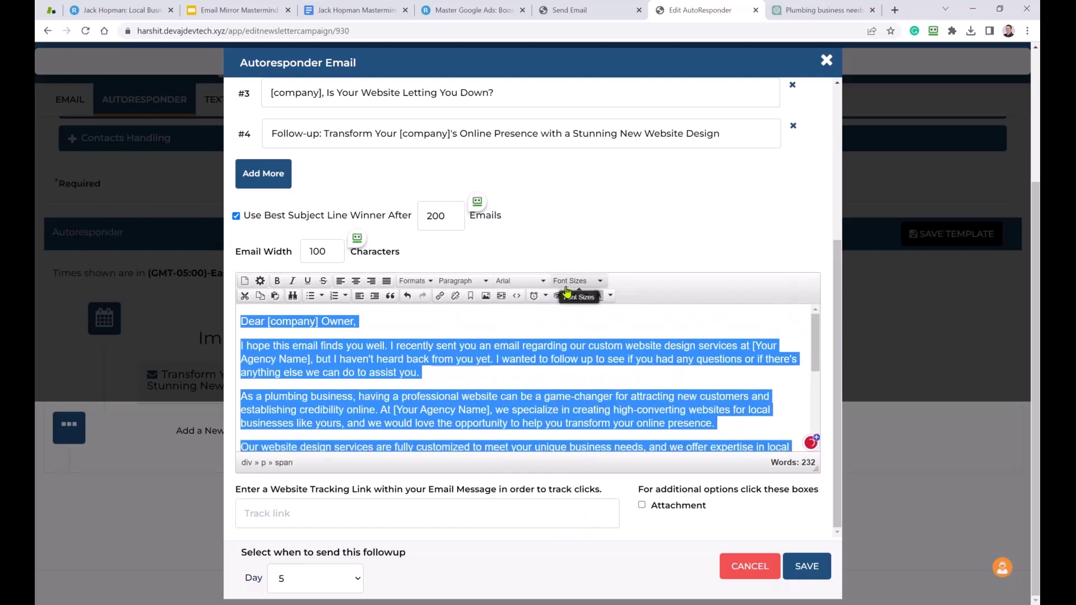
{"action": "left_click", "coordinate": [570, 281]}
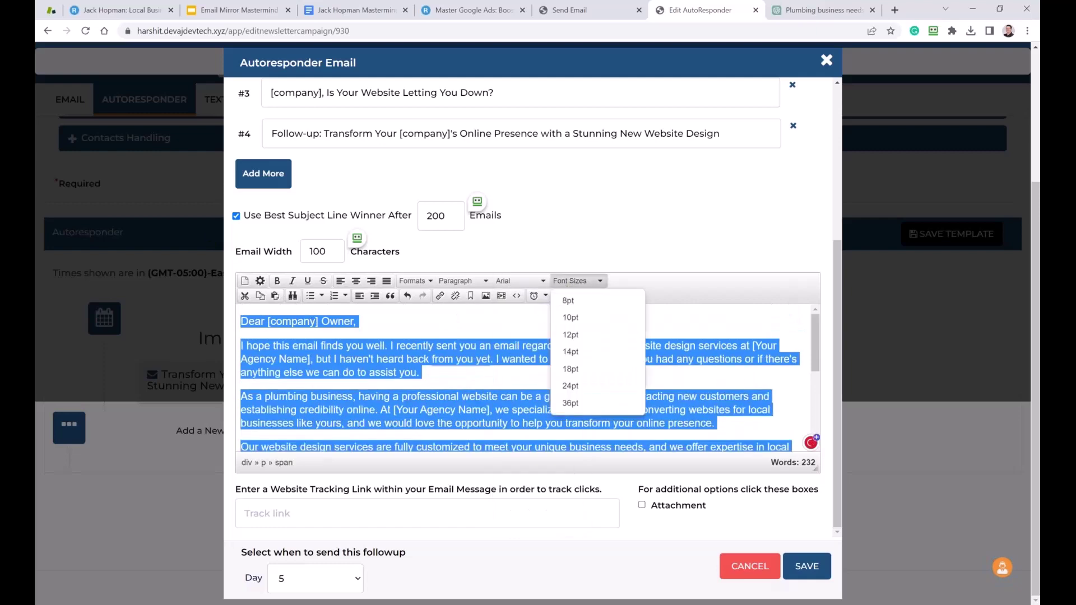
{"action": "left_click", "coordinate": [570, 351]}
{"action": "left_click", "coordinate": [470, 360]}
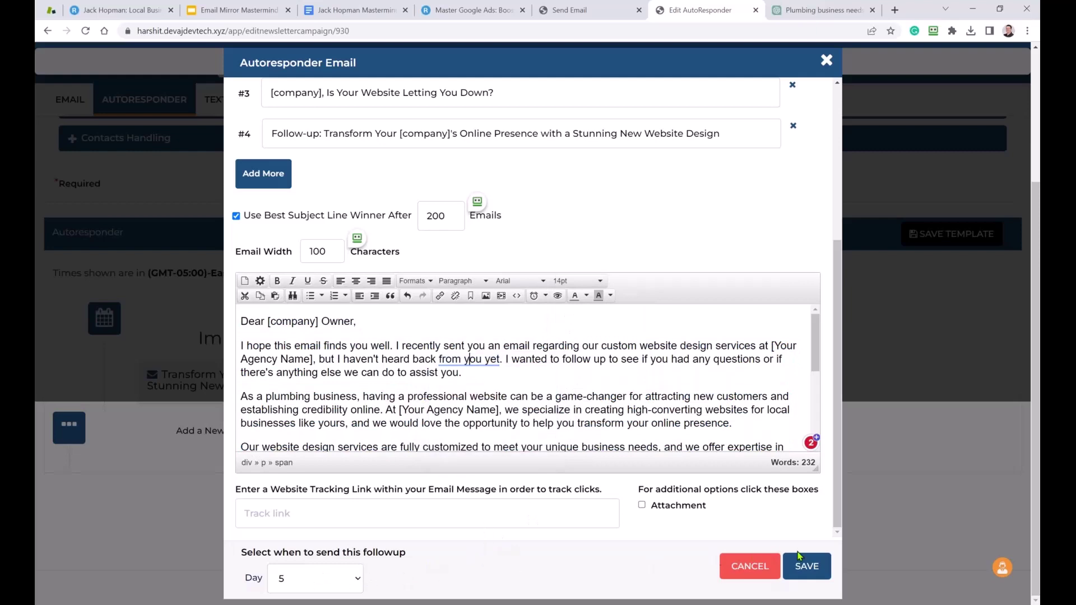
{"action": "left_click", "coordinate": [808, 567]}
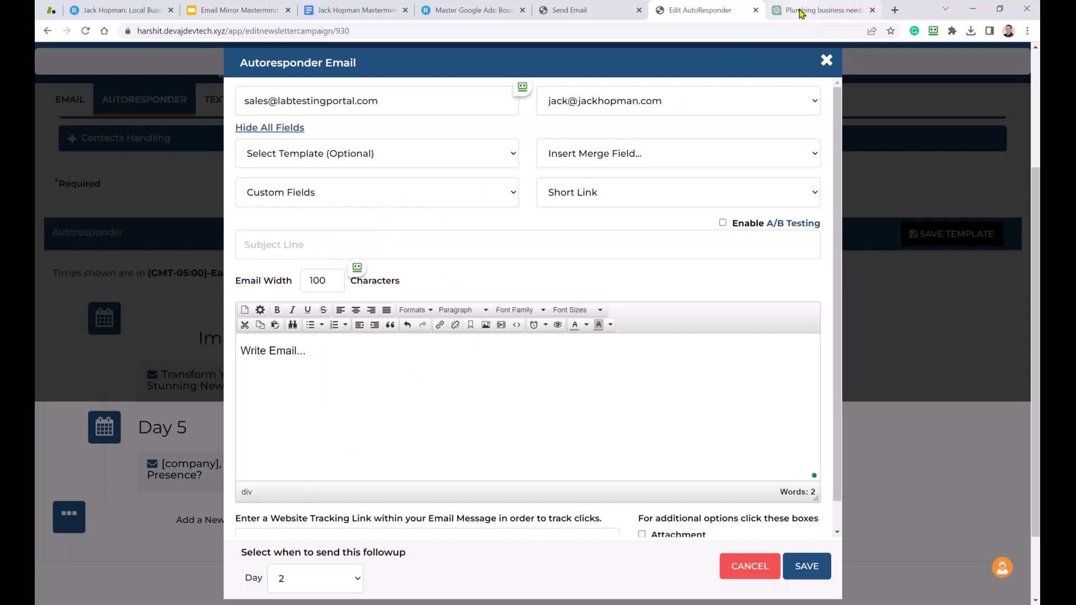
Paste the first ChatGPT subject line into the new email and enable A/B testing.
{"action": "left_click", "coordinate": [821, 10]}
{"action": "scroll", "coordinate": [555, 377], "scroll_direction": "down", "scroll_amount": 4}
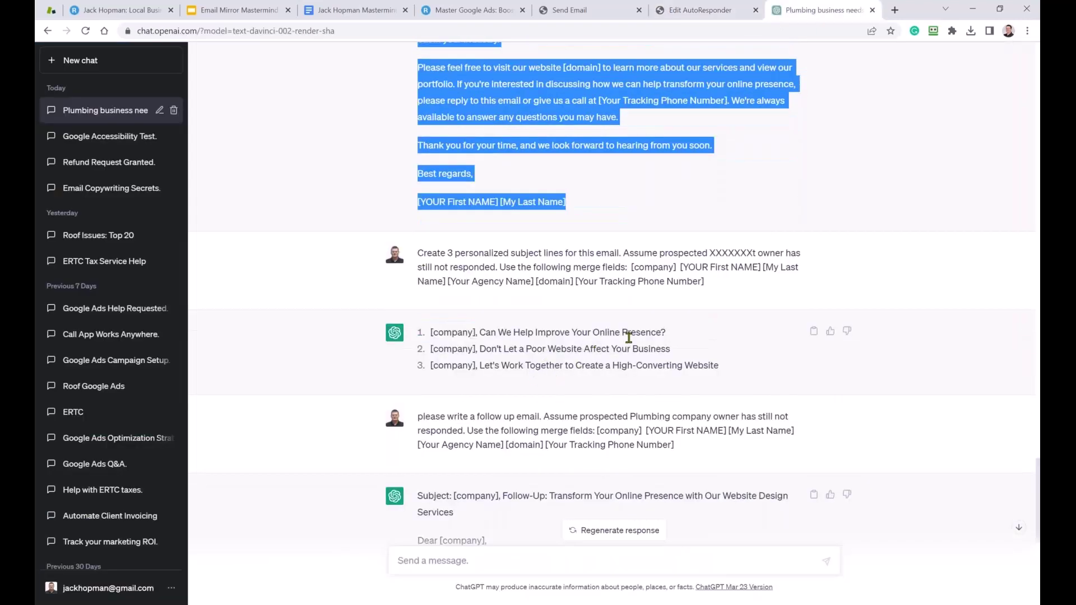
{"action": "left_click_drag", "start_coordinate": [667, 333], "coordinate": [432, 334]}
{"action": "key", "text": "ctrl+c"}
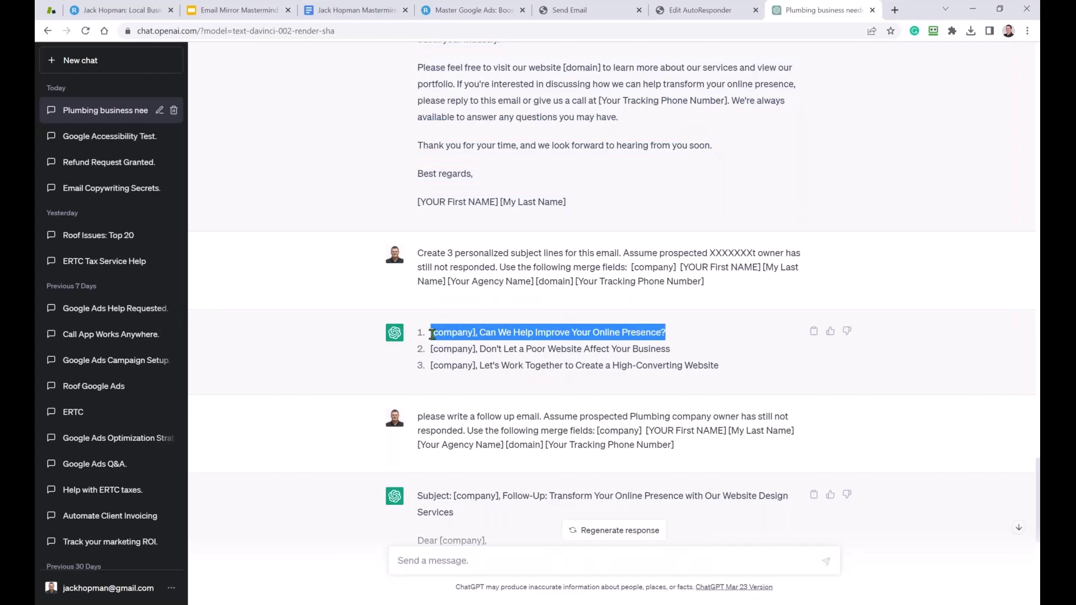
{"action": "scroll", "coordinate": [453, 344], "scroll_direction": "down", "scroll_amount": 3}
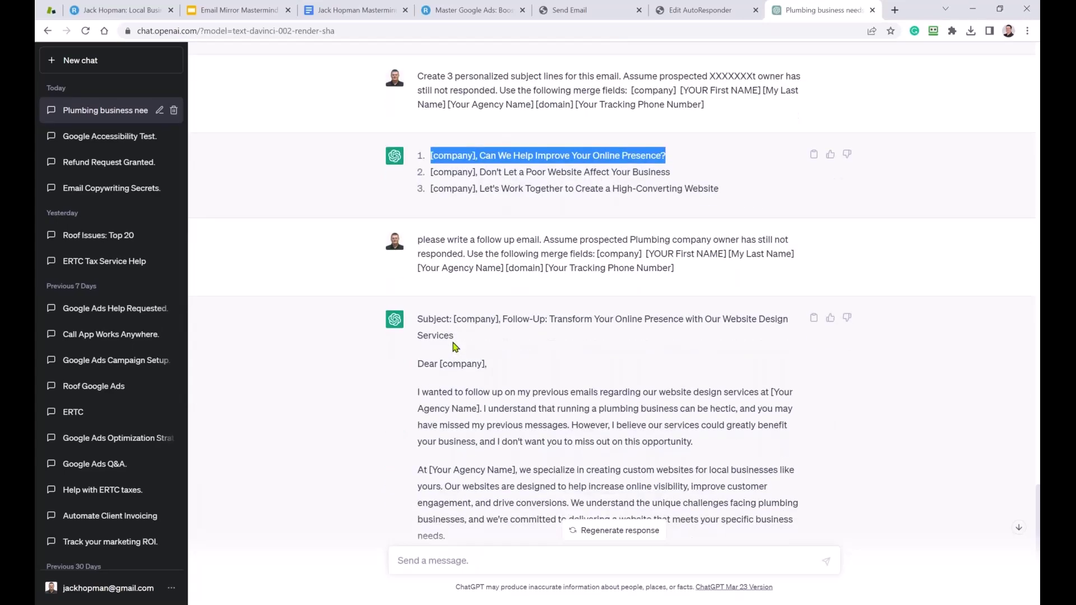
{"action": "scroll", "coordinate": [455, 347], "scroll_direction": "down", "scroll_amount": 4}
{"action": "scroll", "coordinate": [455, 347], "scroll_direction": "up", "scroll_amount": 3}
{"action": "scroll", "coordinate": [454, 347], "scroll_direction": "up", "scroll_amount": 2}
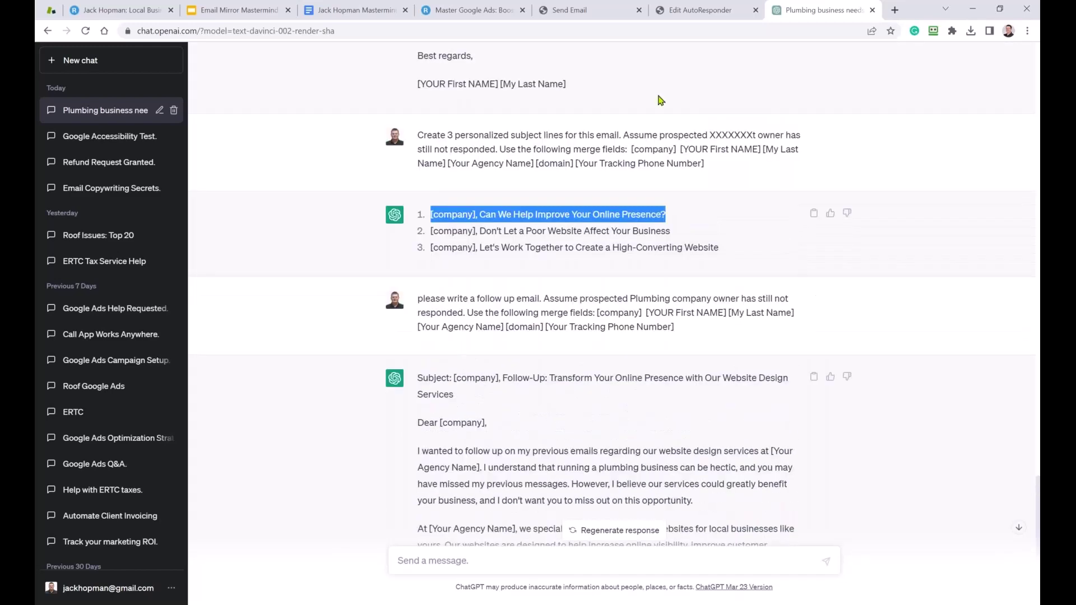
{"action": "left_click", "coordinate": [574, 11]}
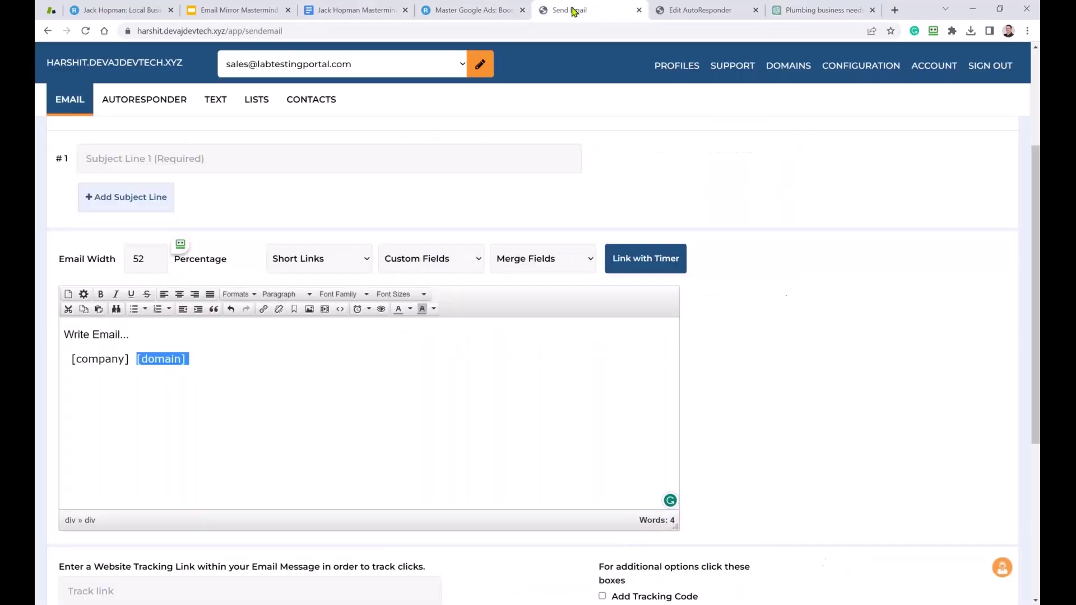
{"action": "left_click", "coordinate": [701, 10]}
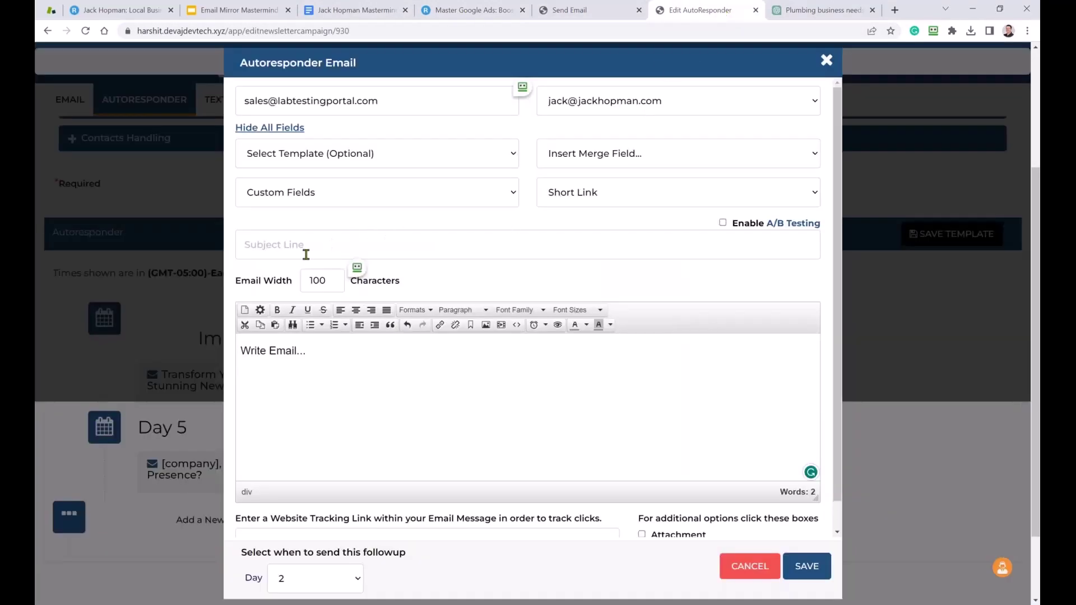
{"action": "key", "text": "ctrl+v"}
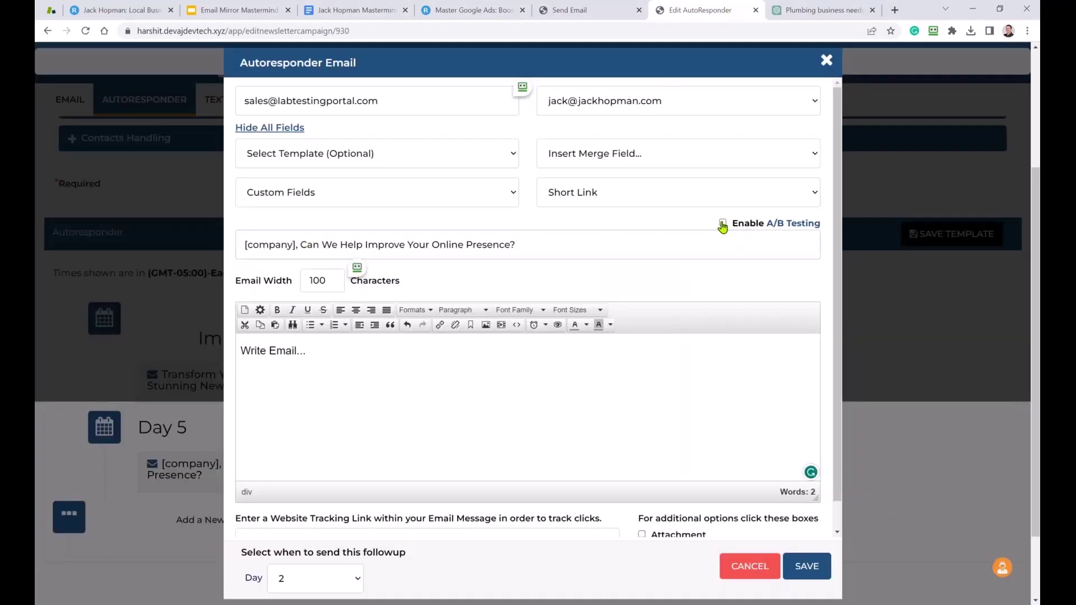
{"action": "left_click", "coordinate": [723, 222]}
Add the second ChatGPT subject line as A/B subject #2.
{"action": "left_click", "coordinate": [822, 11]}
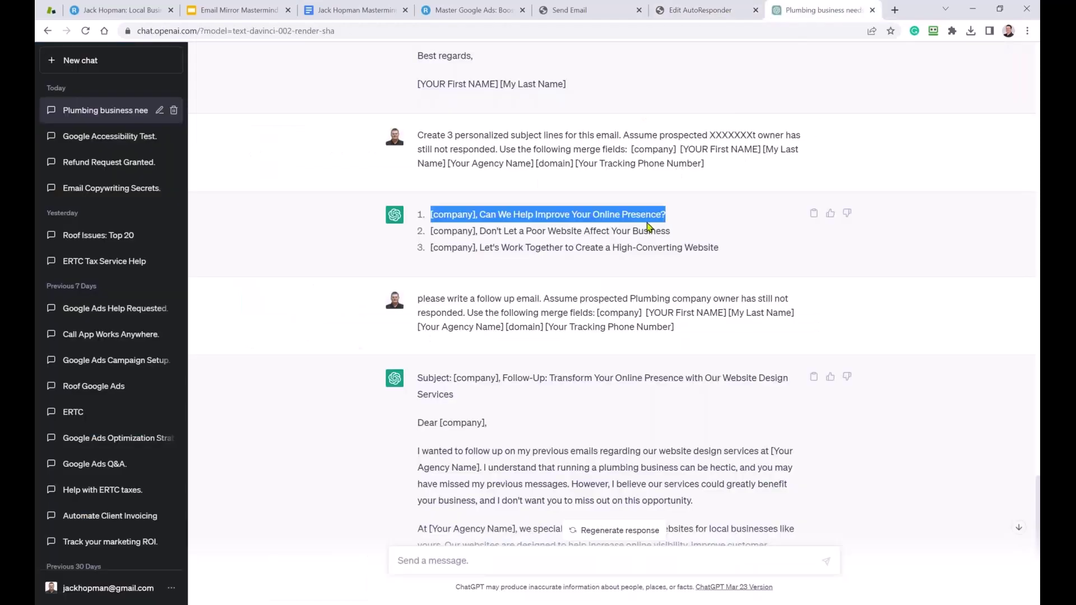
{"action": "left_click_drag", "start_coordinate": [681, 236], "coordinate": [436, 235]}
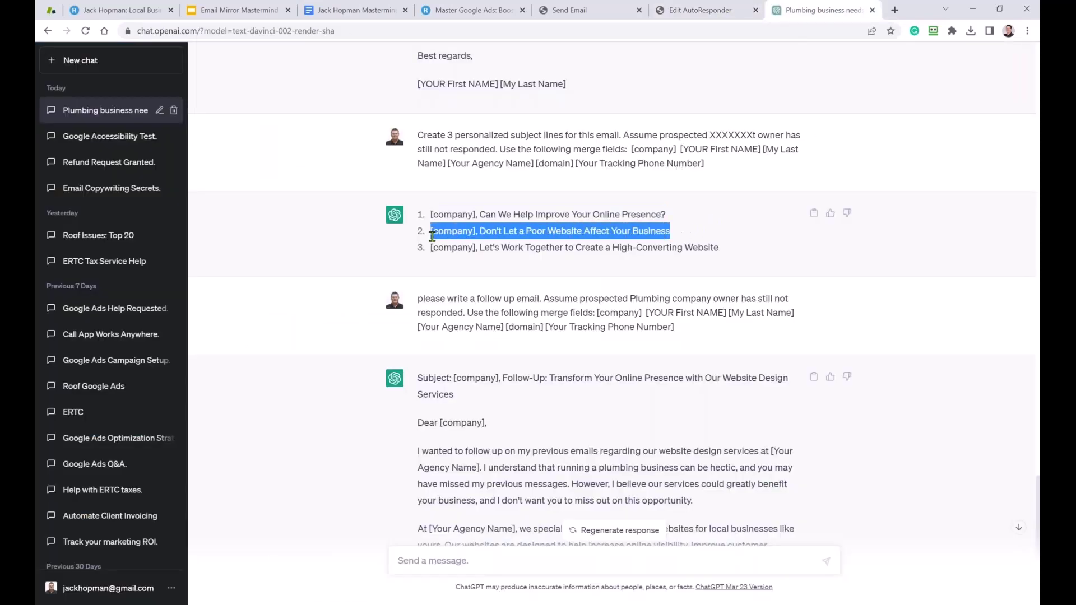
{"action": "left_click", "coordinate": [695, 10]}
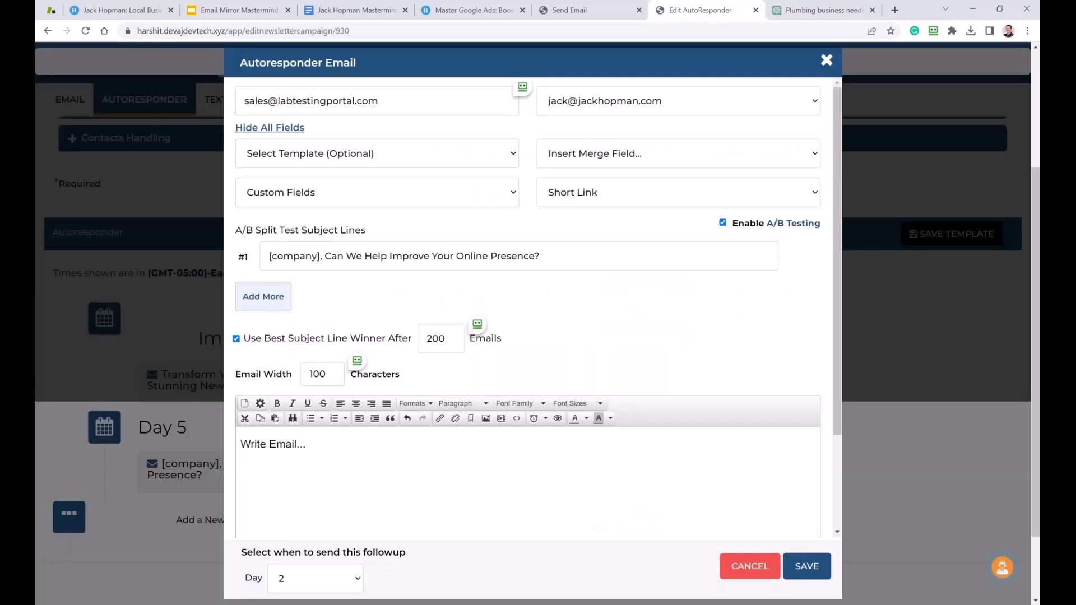
{"action": "left_click", "coordinate": [264, 297]}
{"action": "left_click", "coordinate": [313, 297]}
{"action": "type", "text": "[company], Don't Let a Poor Website Affect Your Business"}
Add the third ChatGPT subject line as A/B subject #3.
{"action": "left_click", "coordinate": [281, 335]}
{"action": "left_click", "coordinate": [818, 10]}
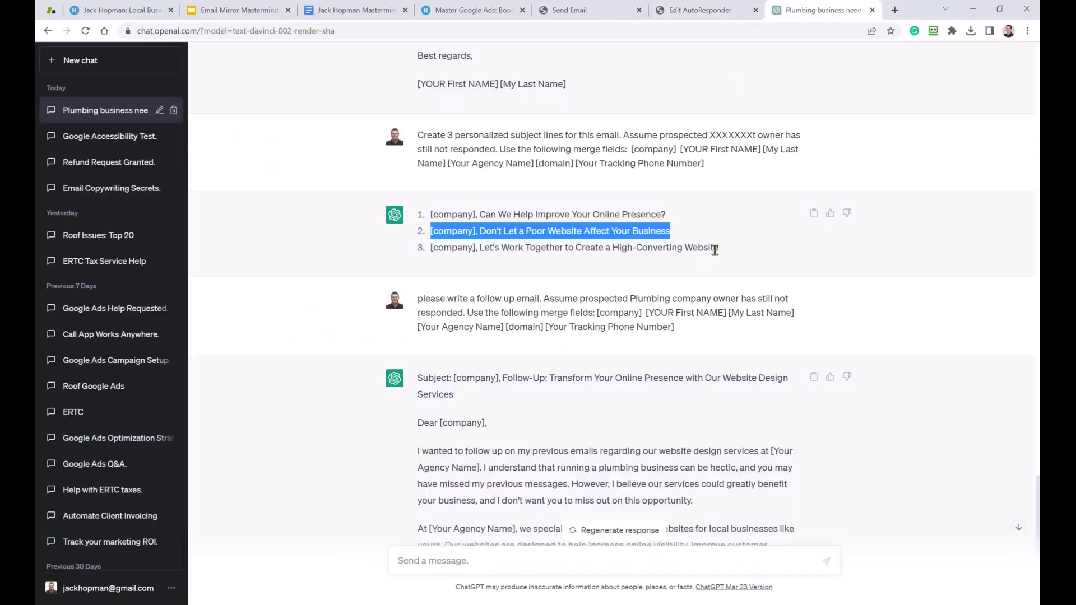
{"action": "left_click_drag", "start_coordinate": [719, 248], "coordinate": [432, 255]}
{"action": "key", "text": "ctrl+c"}
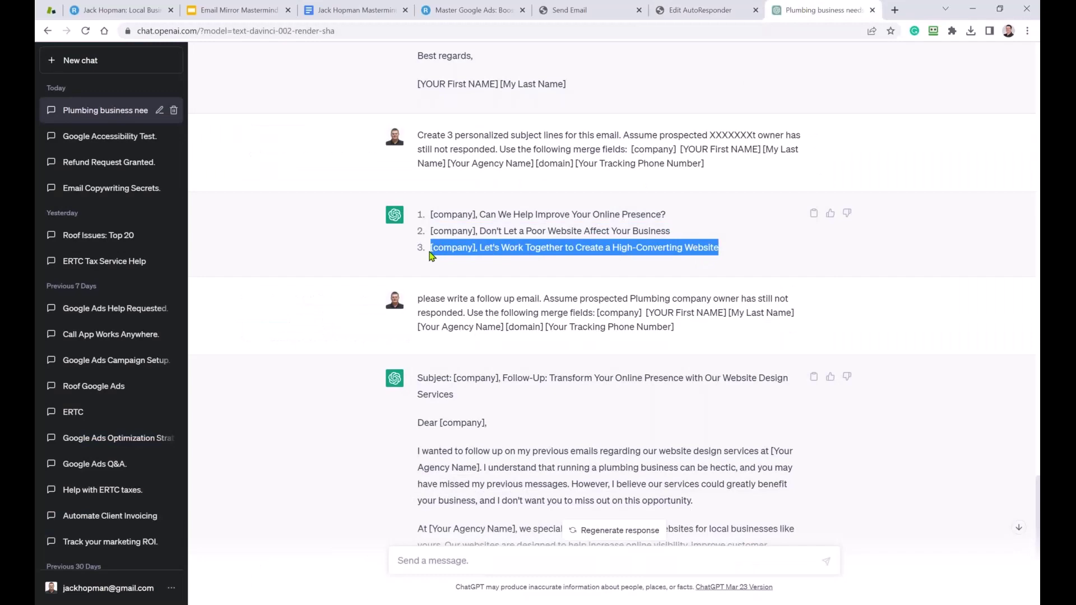
{"action": "left_click", "coordinate": [674, 10]}
{"action": "left_click", "coordinate": [395, 333]}
{"action": "key", "text": "ctrl+v"}
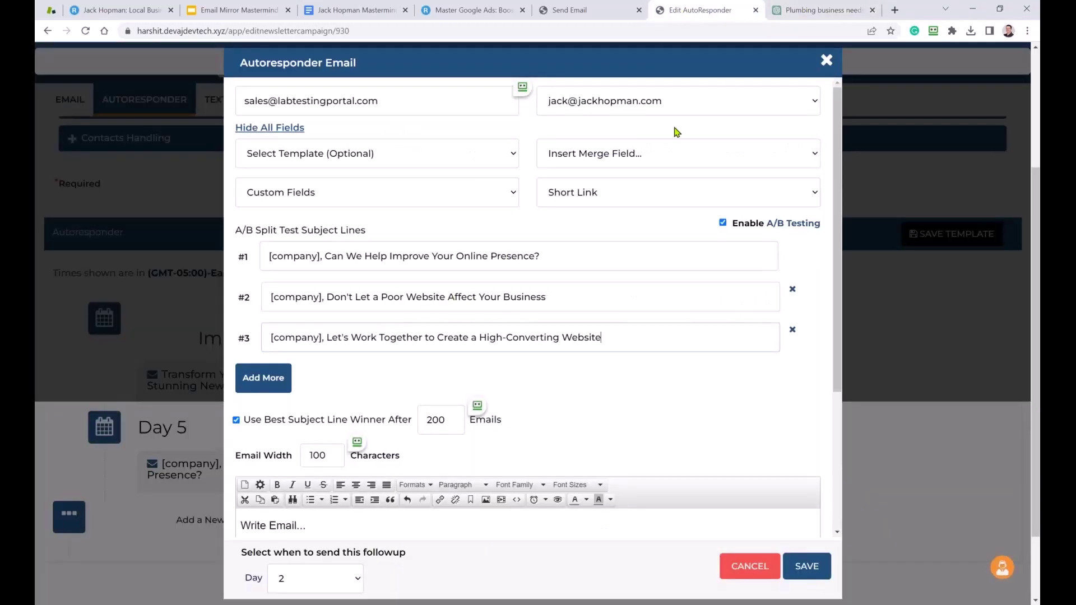
Copy the 'Follow-Up: Transform…' subject line and add a fourth A/B subject field.
{"action": "left_click", "coordinate": [795, 16]}
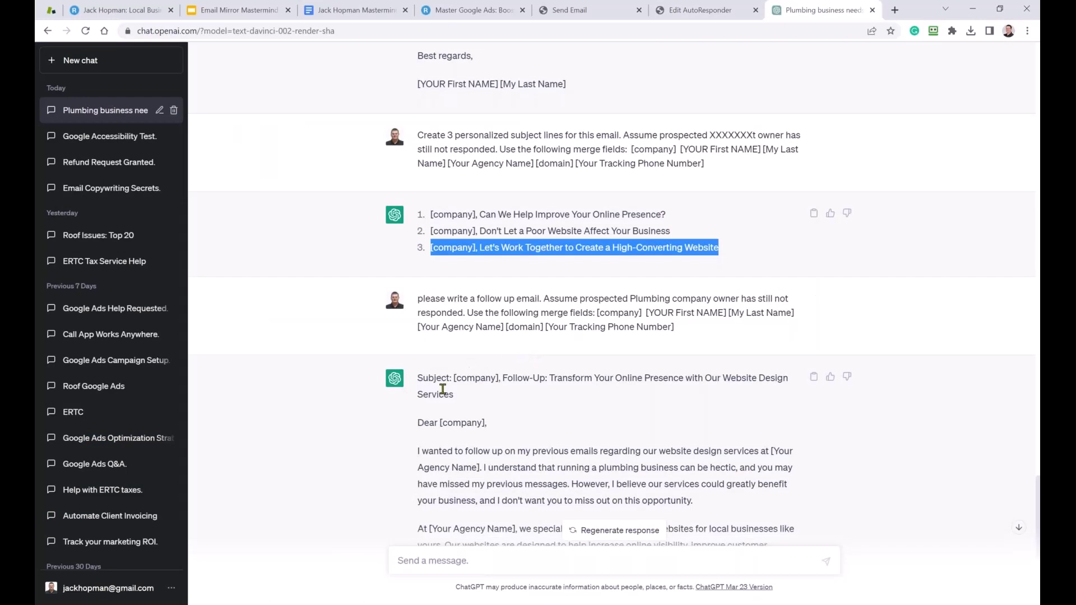
{"action": "left_click_drag", "start_coordinate": [452, 378], "coordinate": [464, 396]}
{"action": "key", "text": "ctrl+c"}
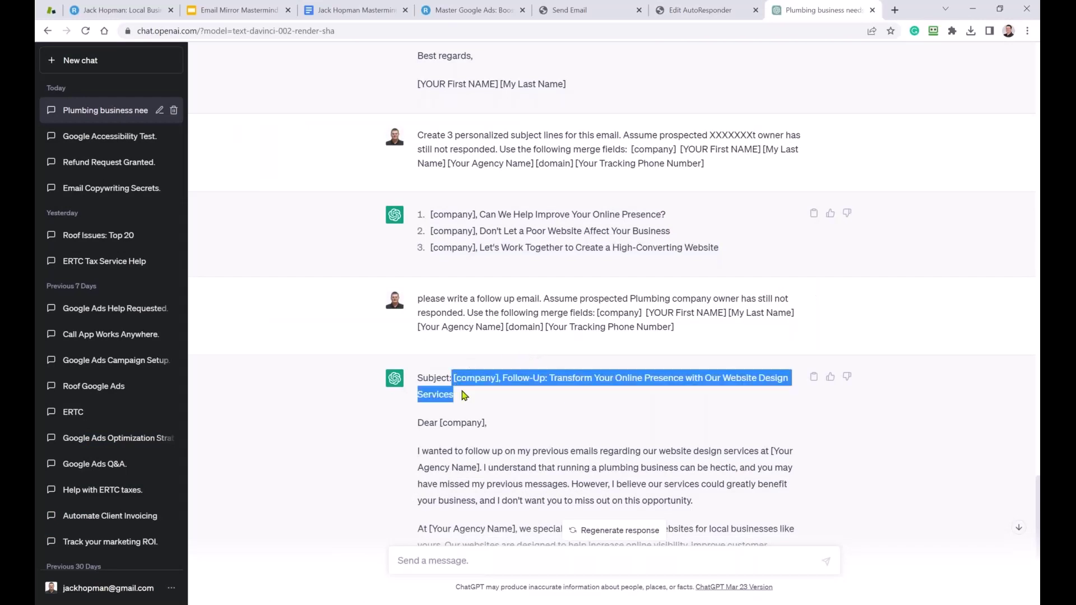
{"action": "left_click", "coordinate": [701, 10]}
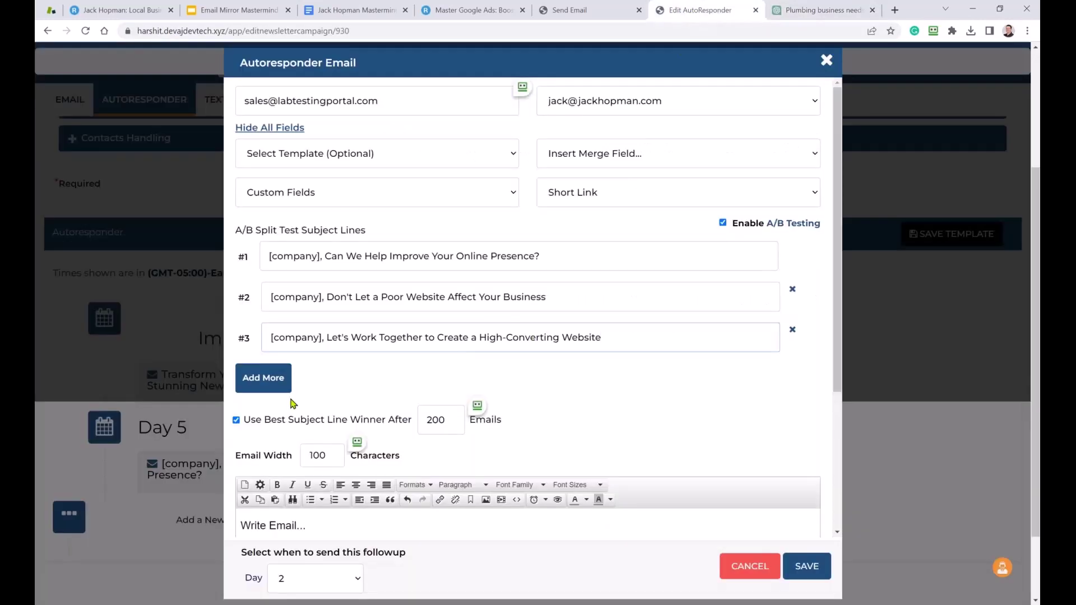
{"action": "left_click", "coordinate": [273, 389]}
Paste the follow-up subject as line 4, then paste ChatGPT's follow-up email body into the editor.
{"action": "left_click", "coordinate": [355, 377]}
{"action": "key", "text": "ctrl+v"}
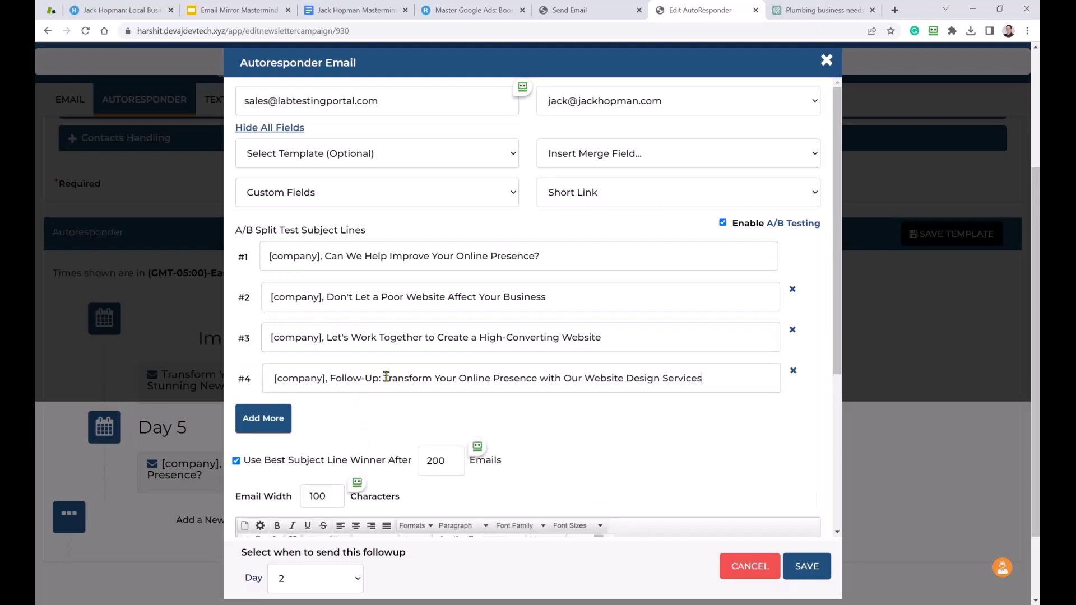
{"action": "left_click", "coordinate": [820, 10]}
{"action": "scroll", "coordinate": [508, 308], "scroll_direction": "down", "scroll_amount": 3}
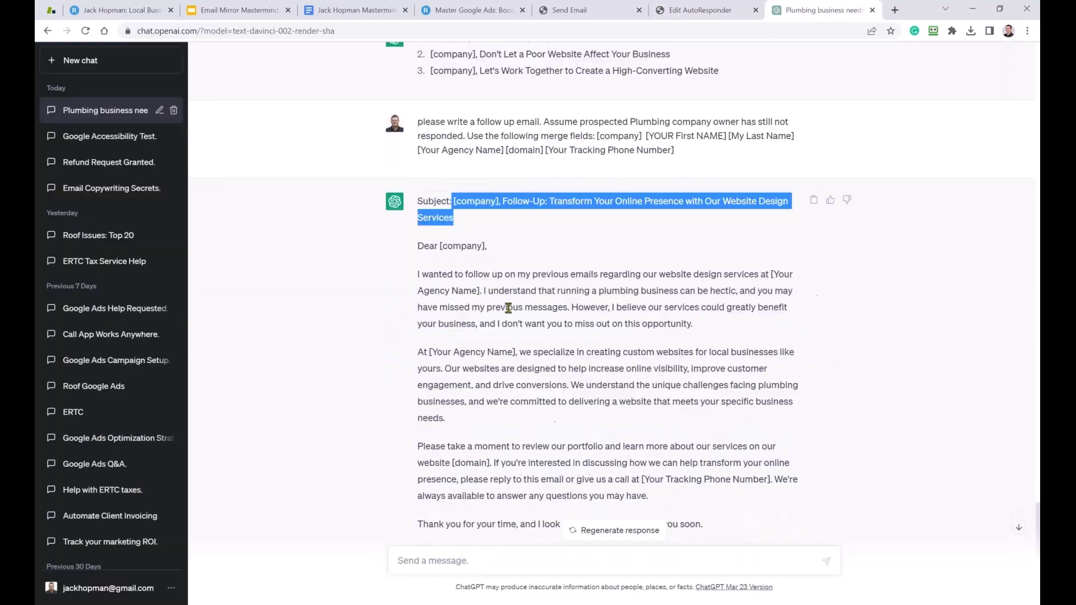
{"action": "mouse_move", "coordinate": [418, 245]}
{"action": "left_mouse_down"}
{"action": "mouse_move", "coordinate": [464, 274]}
{"action": "mouse_move", "coordinate": [449, 283]}
{"action": "mouse_move", "coordinate": [482, 434]}
{"action": "mouse_move", "coordinate": [602, 451]}
{"action": "left_mouse_up"}
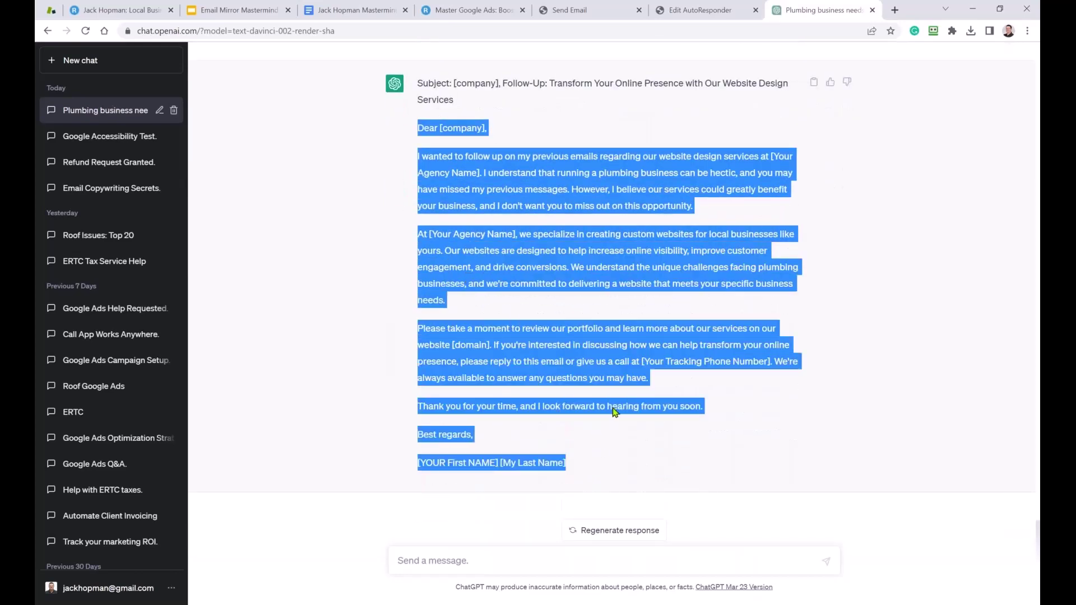
{"action": "left_click", "coordinate": [676, 11]}
{"action": "scroll", "coordinate": [364, 493], "scroll_direction": "down", "scroll_amount": 3}
{"action": "left_click", "coordinate": [337, 462]}
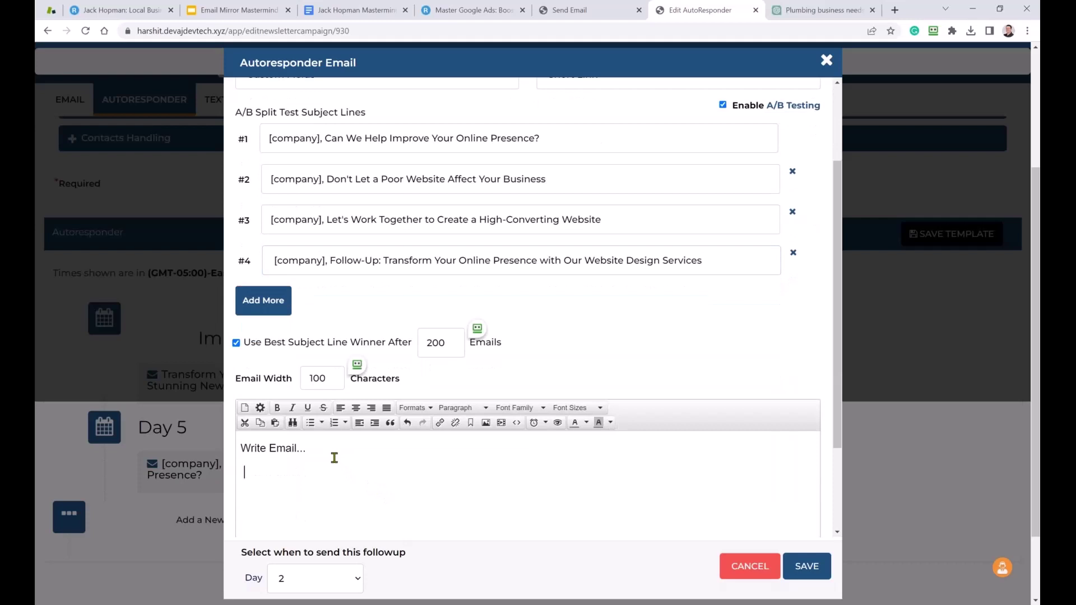
{"action": "key", "text": "ctrl+v"}
Delete the 'Write Email...' placeholder line so the body starts with 'Dear [company],'.
{"action": "scroll", "coordinate": [334, 458], "scroll_direction": "up", "scroll_amount": 10}
{"action": "left_click_drag", "start_coordinate": [329, 449], "coordinate": [216, 446]}
{"action": "key", "text": "BackSpace"}
{"action": "key", "text": "Delete"}
{"action": "triple_click", "coordinate": [349, 451]}
{"action": "left_click", "coordinate": [321, 450]}
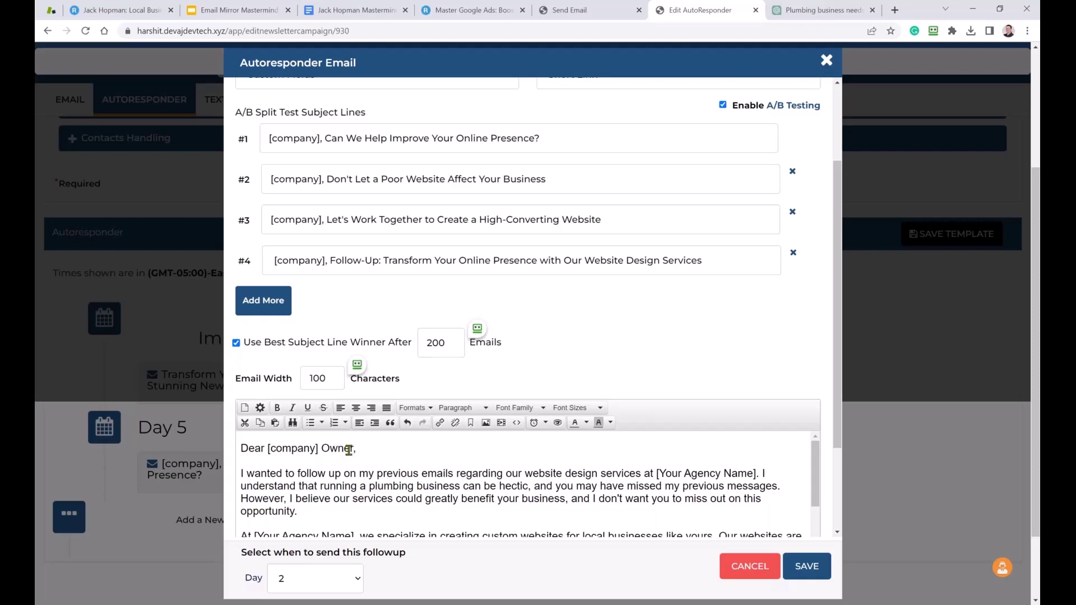
{"action": "scroll", "coordinate": [353, 451], "scroll_direction": "down", "scroll_amount": 5}
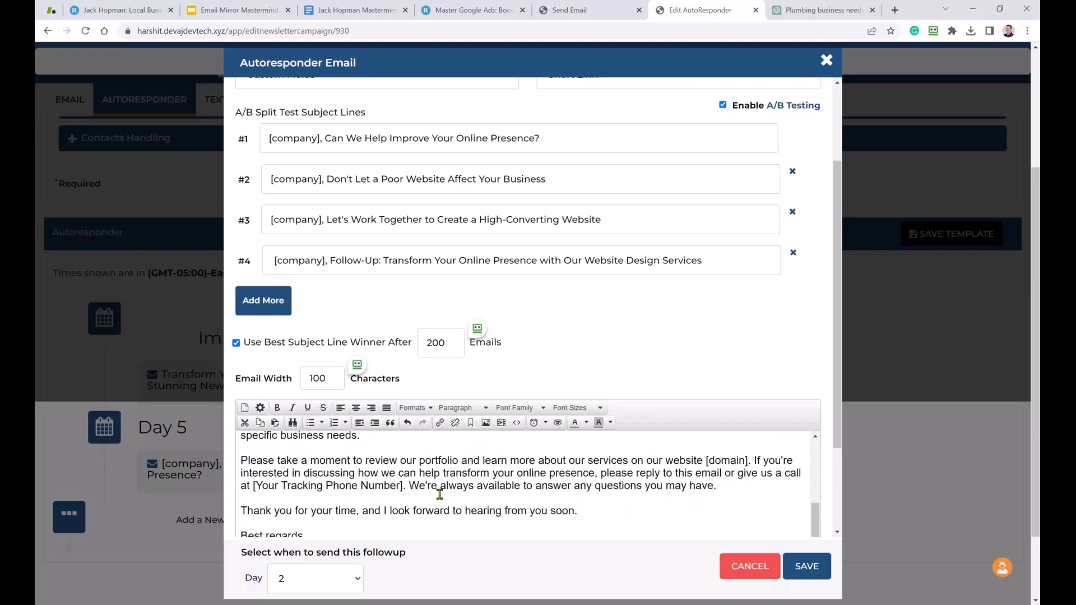
{"action": "scroll", "coordinate": [440, 489], "scroll_direction": "down", "scroll_amount": 5}
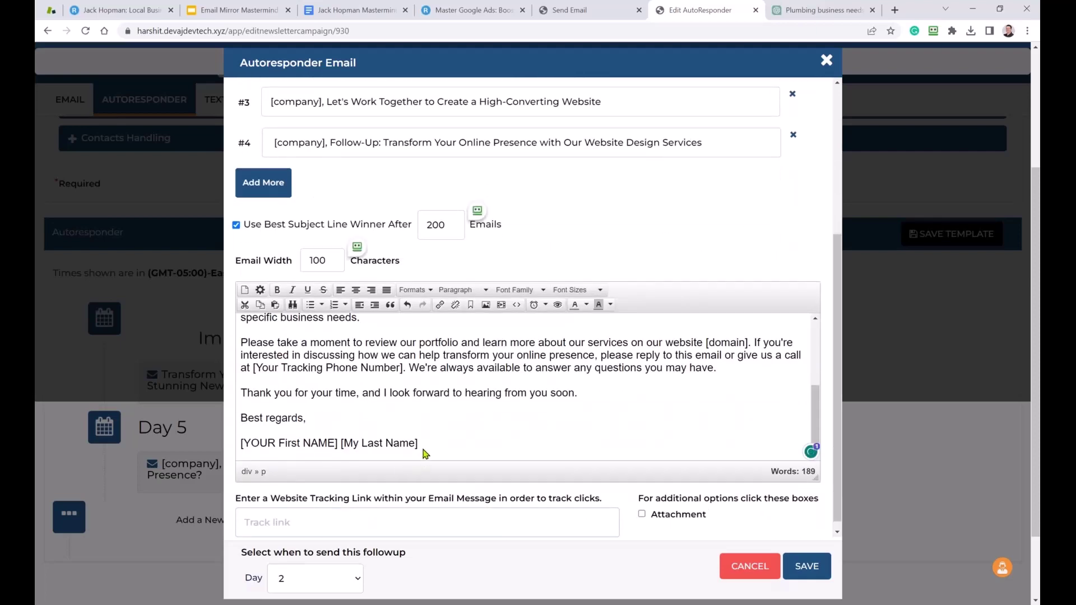
Format the entire email body in Arial at 14pt.
{"action": "key", "text": "ctrl+a"}
{"action": "scroll", "coordinate": [426, 443], "scroll_direction": "up", "scroll_amount": 5}
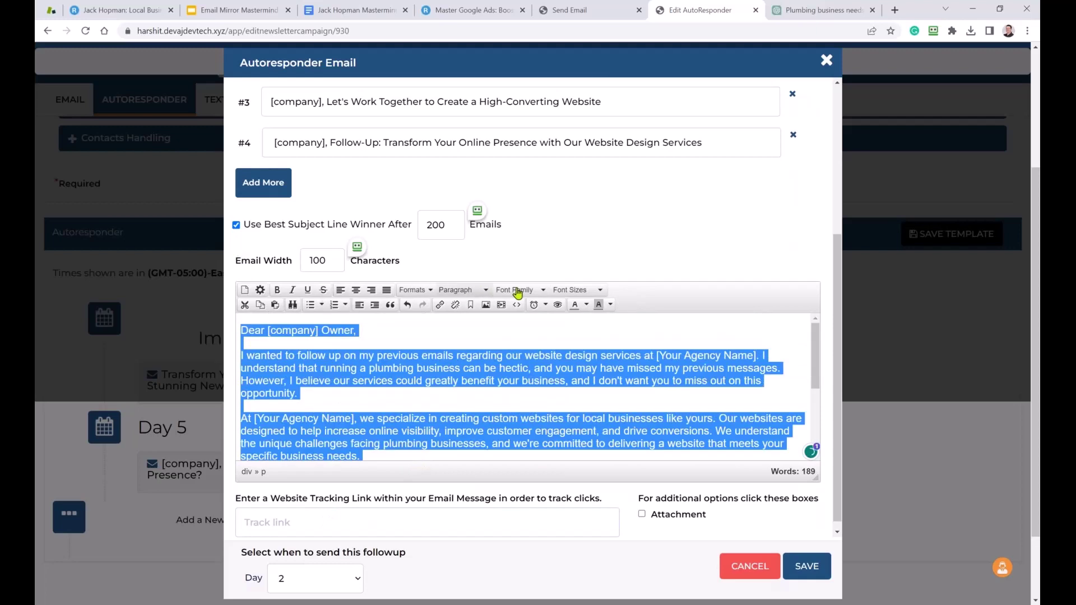
{"action": "left_click", "coordinate": [519, 290]}
{"action": "left_click", "coordinate": [514, 328]}
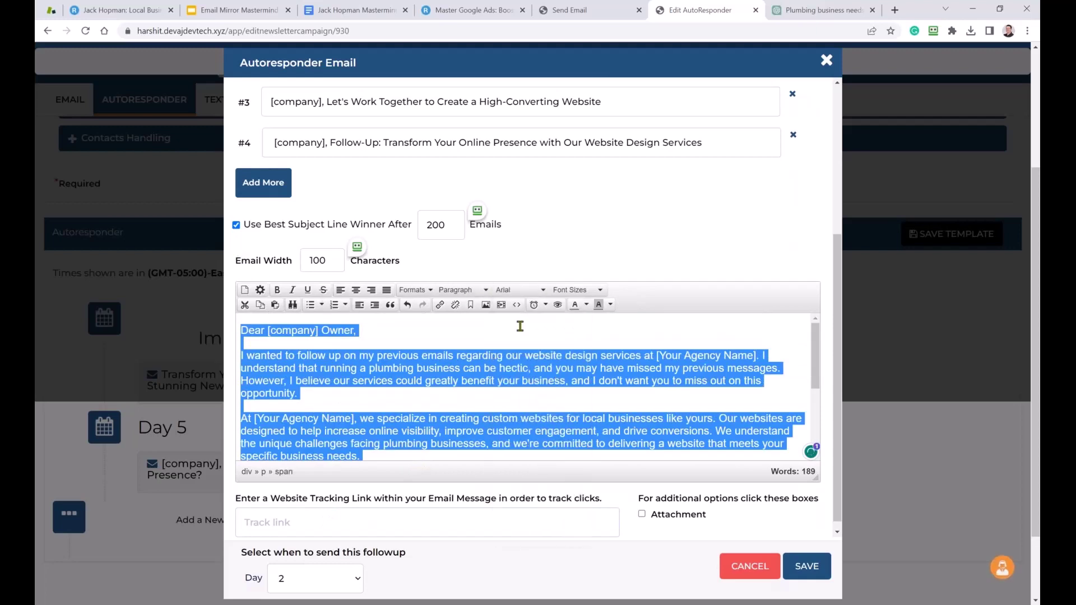
{"action": "left_click", "coordinate": [576, 291]}
{"action": "left_click", "coordinate": [571, 360]}
Schedule this follow-up email to send on Day 9.
{"action": "left_click", "coordinate": [356, 580]}
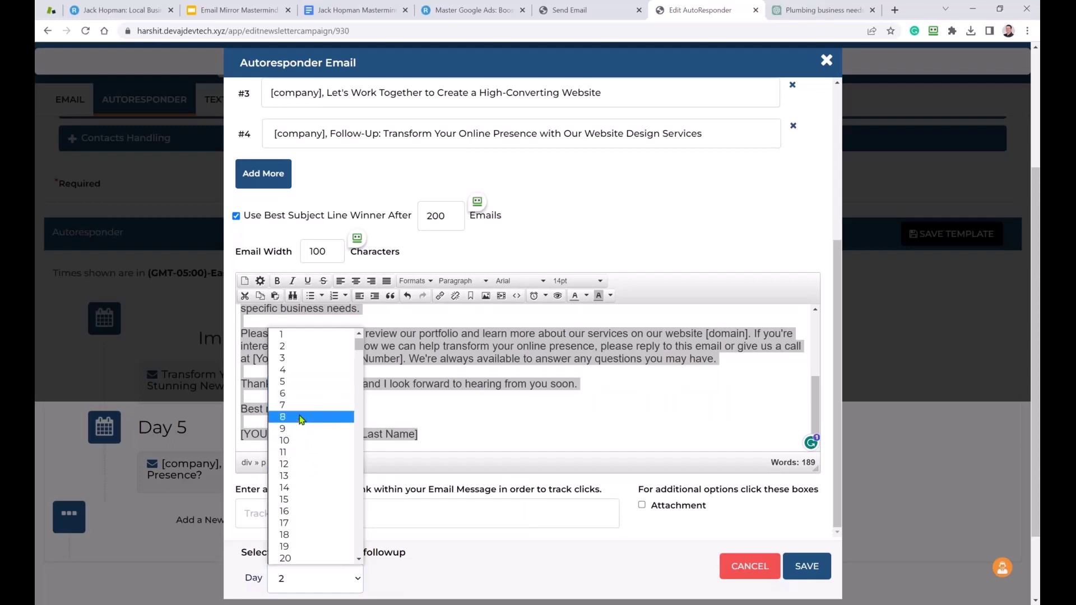
{"action": "left_click", "coordinate": [300, 435]}
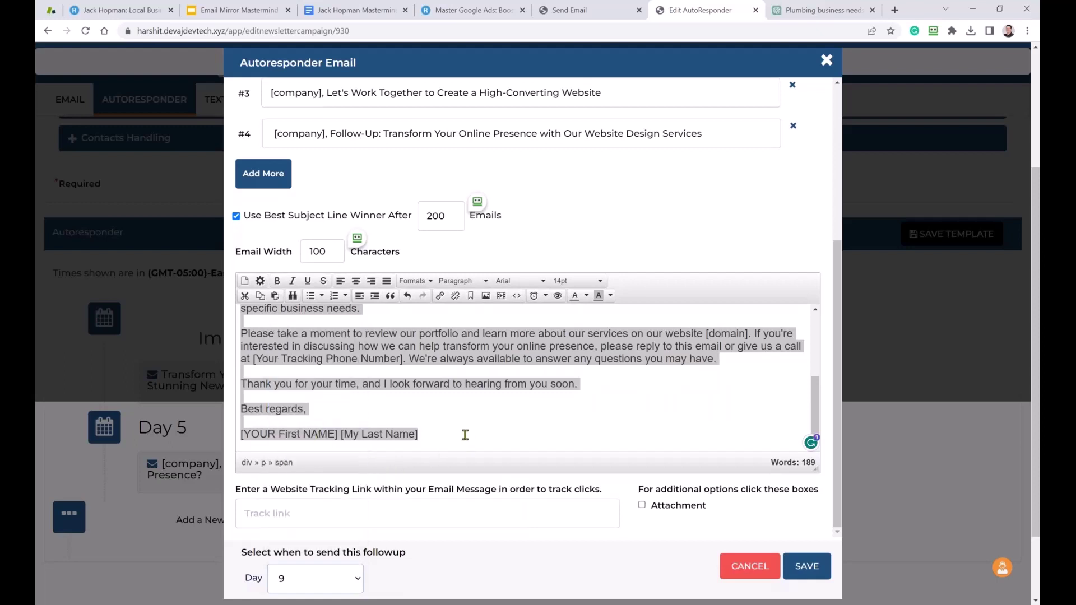
{"action": "key", "text": "ctrl+a"}
{"action": "left_click", "coordinate": [478, 411]}
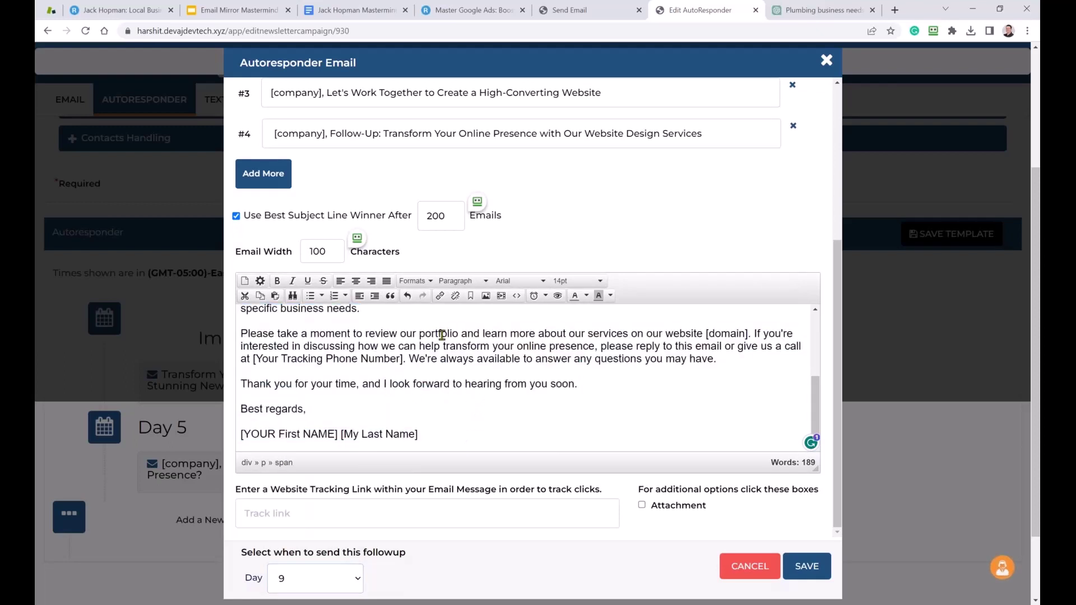
Load jackhopman.com in a new tab, copy its URL, and go back to the Edit AutoResponder tab.
{"action": "left_click", "coordinate": [895, 12]}
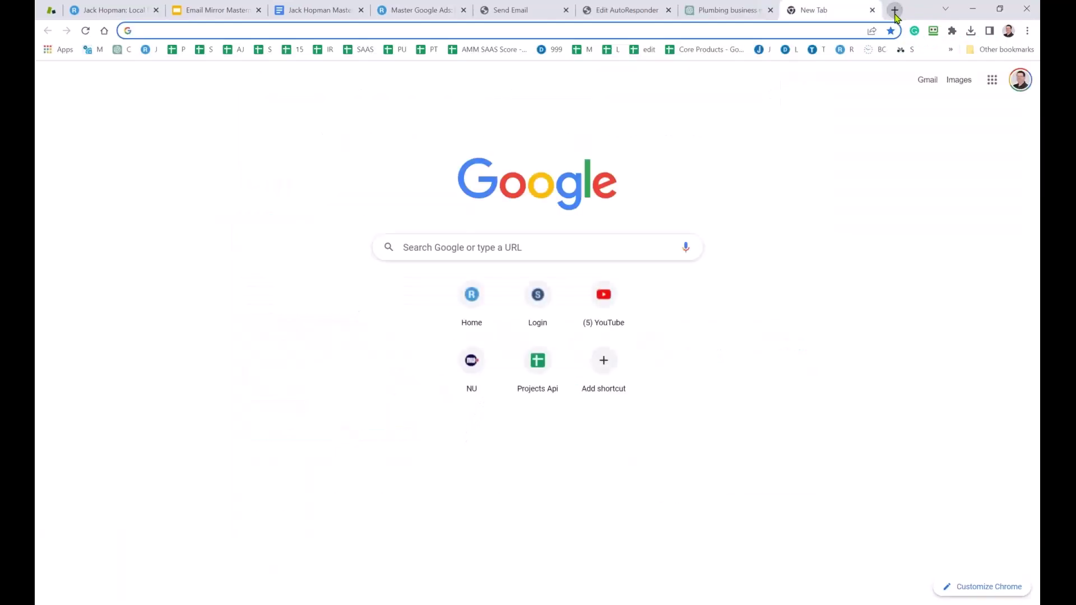
{"action": "type", "text": "jack"}
{"action": "key", "text": "Return"}
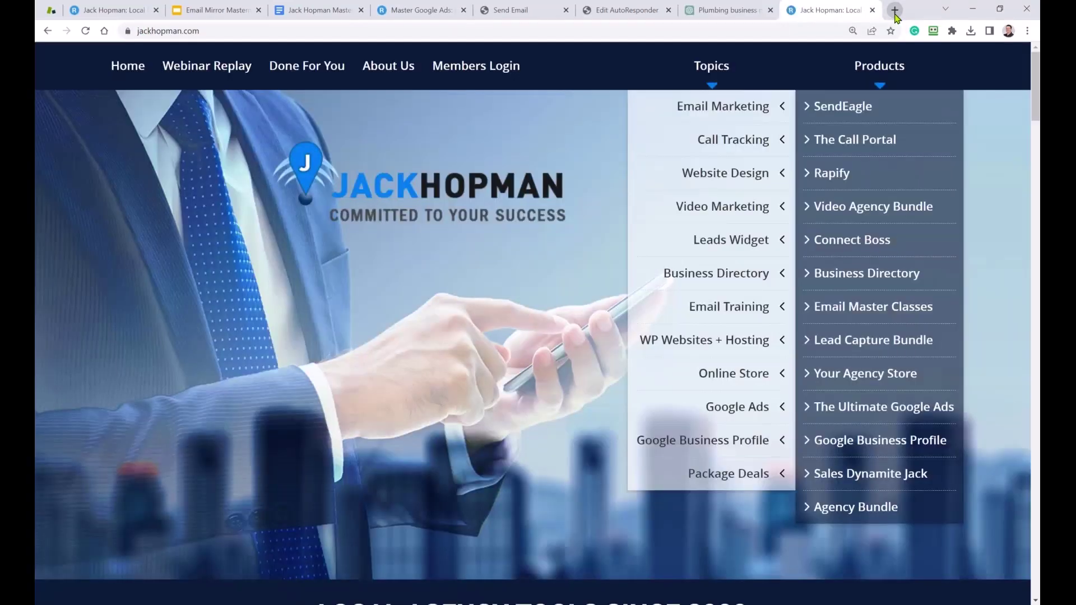
{"action": "left_click", "coordinate": [287, 28]}
{"action": "key", "text": "ctrl+c"}
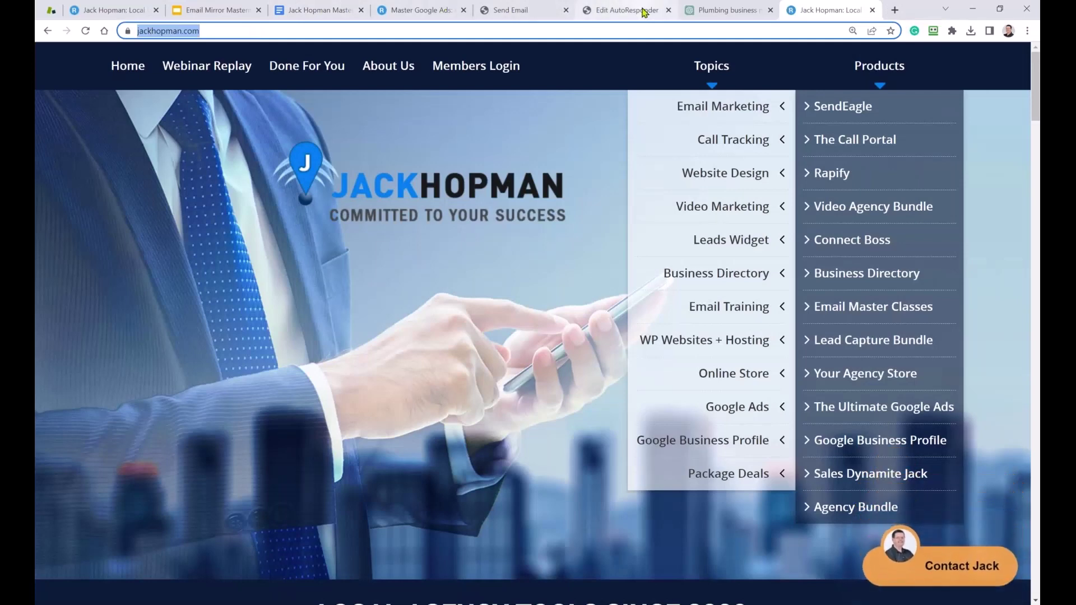
{"action": "left_click", "coordinate": [623, 10]}
{"action": "scroll", "coordinate": [449, 431], "scroll_direction": "up", "scroll_amount": 1}
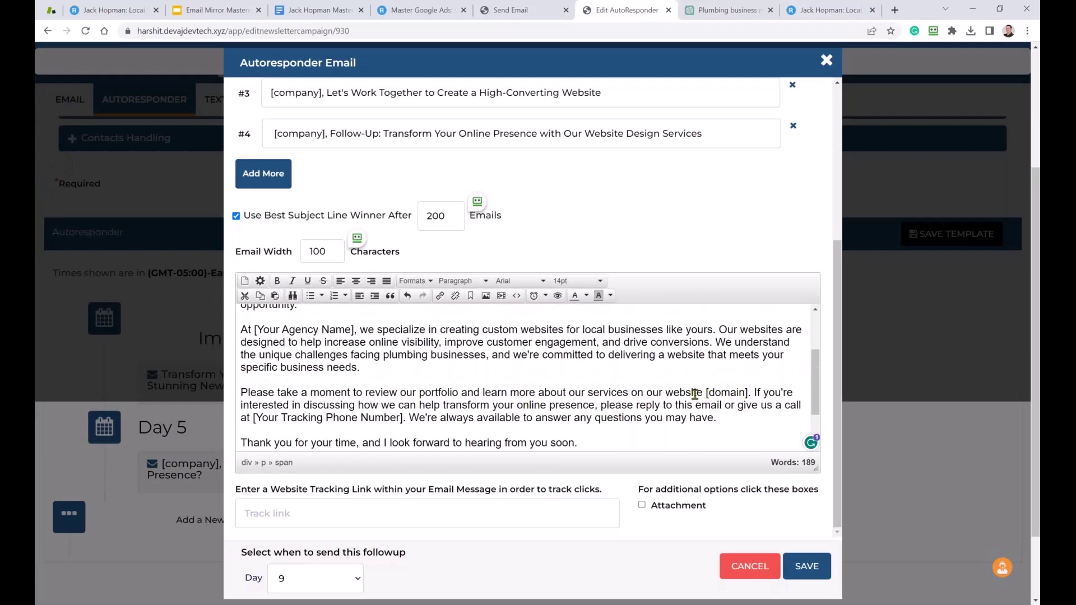
{"action": "left_click_drag", "start_coordinate": [748, 392], "coordinate": [707, 392]}
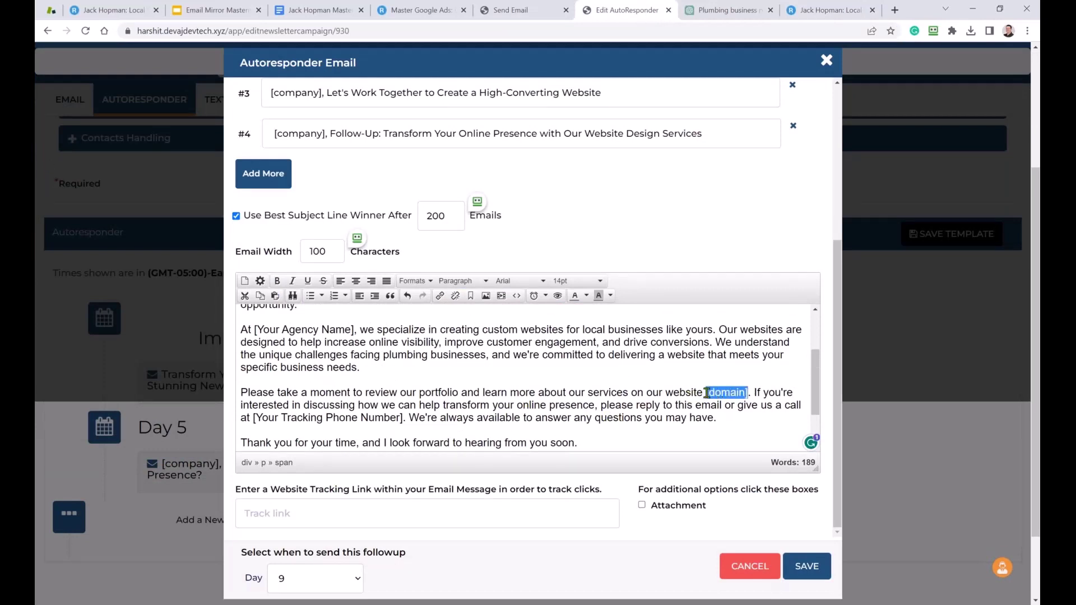
{"action": "left_click", "coordinate": [440, 296]}
{"action": "key", "text": "ctrl+v"}
{"action": "left_click_drag", "start_coordinate": [503, 309], "coordinate": [463, 310]}
{"action": "type", "text": "Click h"}
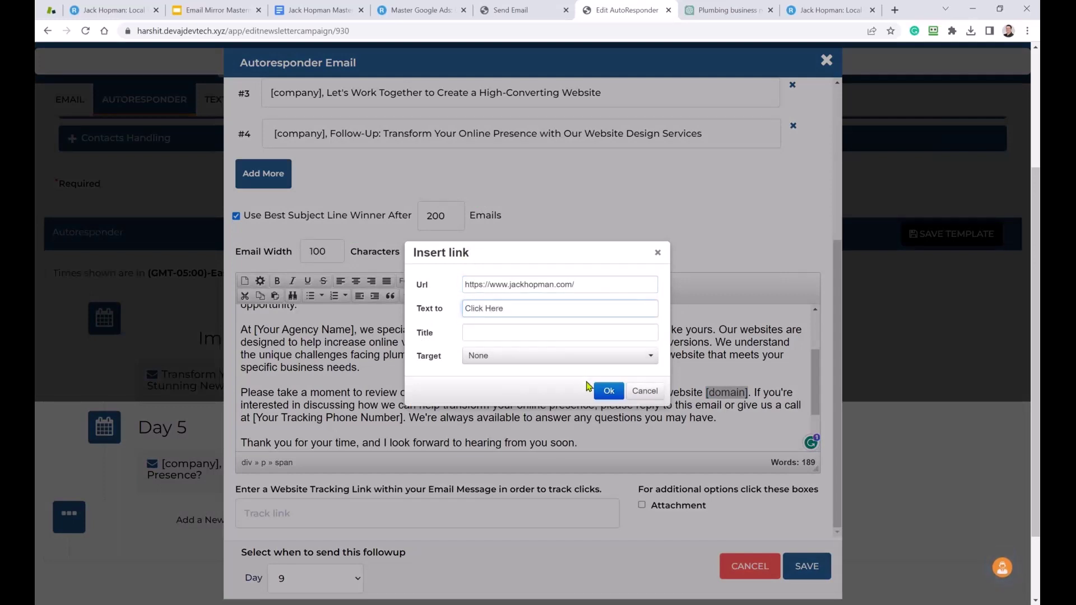
{"action": "left_click", "coordinate": [608, 391]}
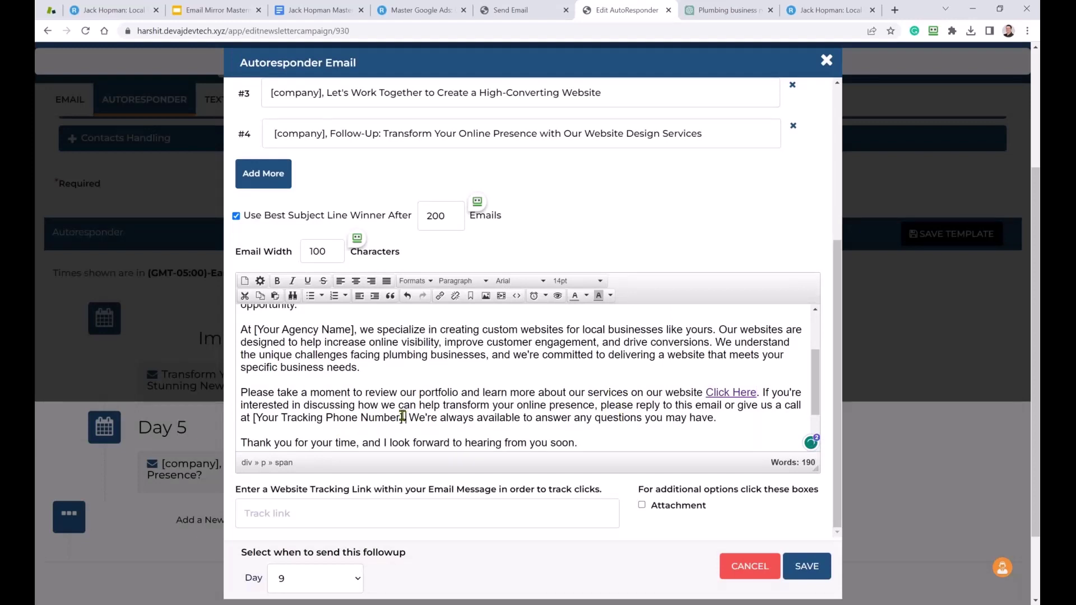
{"action": "left_click_drag", "start_coordinate": [403, 417], "coordinate": [254, 419]}
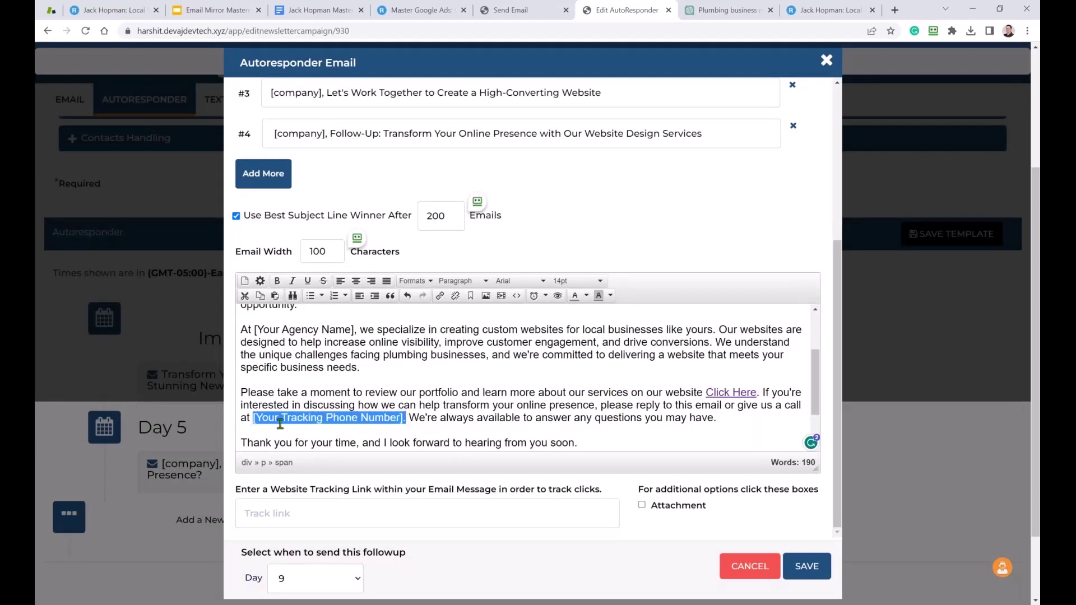
{"action": "scroll", "coordinate": [391, 424], "scroll_direction": "down", "scroll_amount": 1}
{"action": "left_click", "coordinate": [318, 515]}
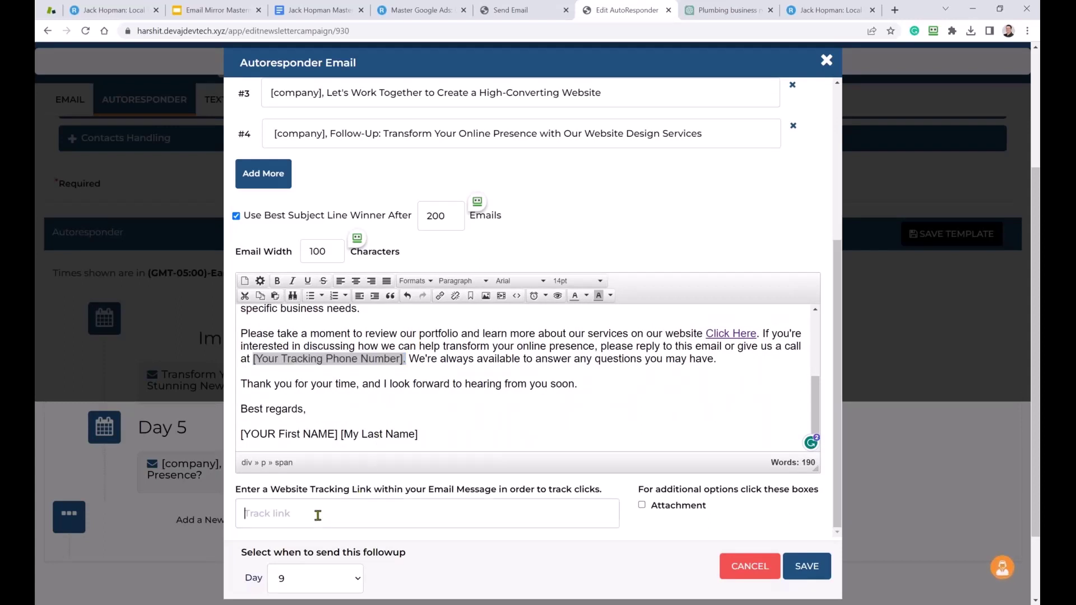
{"action": "key", "text": "ctrl+v"}
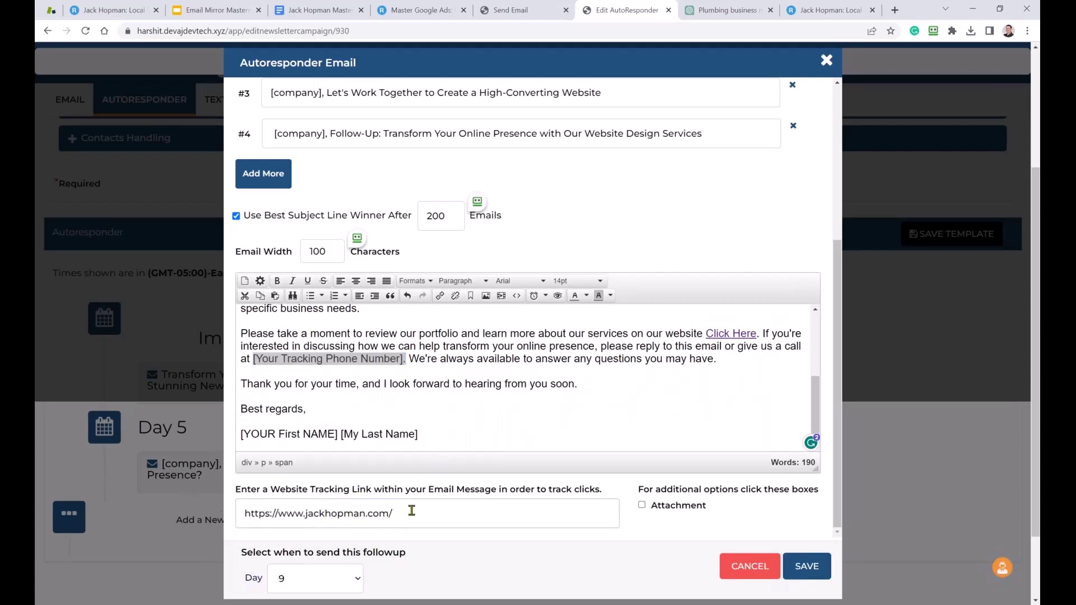
{"action": "left_click", "coordinate": [807, 568]}
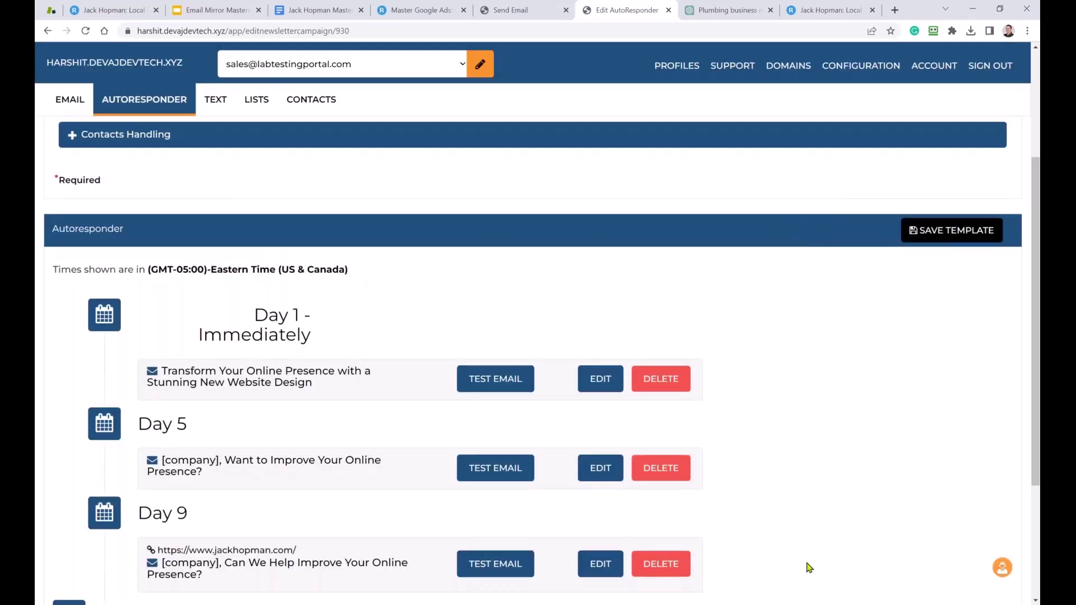
Append ' 2' to the autoresponder name, making it 'Plumbing website 2'.
{"action": "scroll", "coordinate": [211, 305], "scroll_direction": "down", "scroll_amount": 3}
{"action": "scroll", "coordinate": [228, 289], "scroll_direction": "up", "scroll_amount": 1}
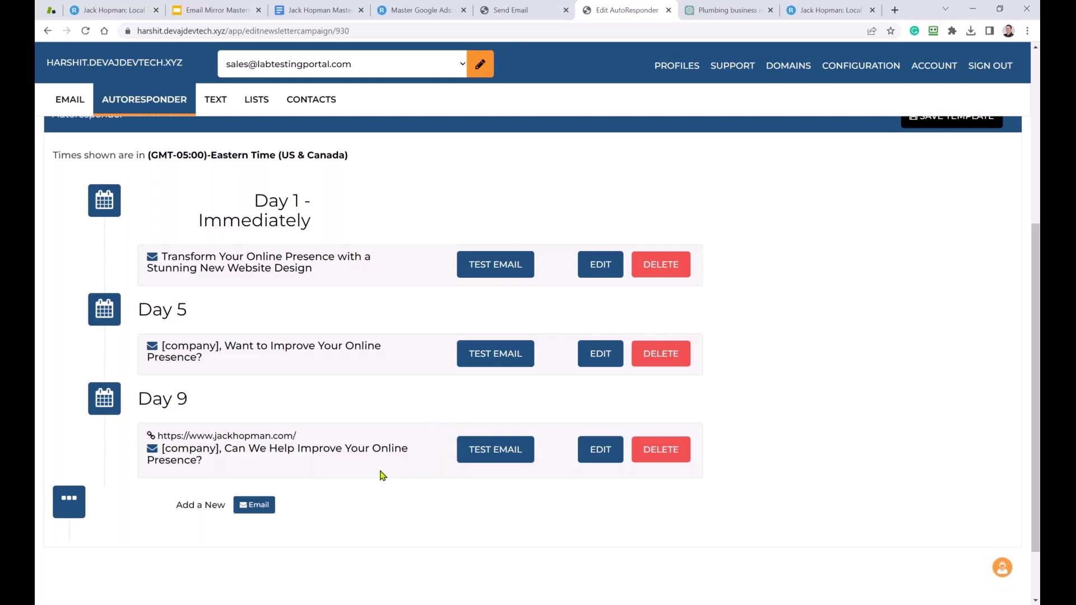
{"action": "scroll", "coordinate": [373, 461], "scroll_direction": "up", "scroll_amount": 6}
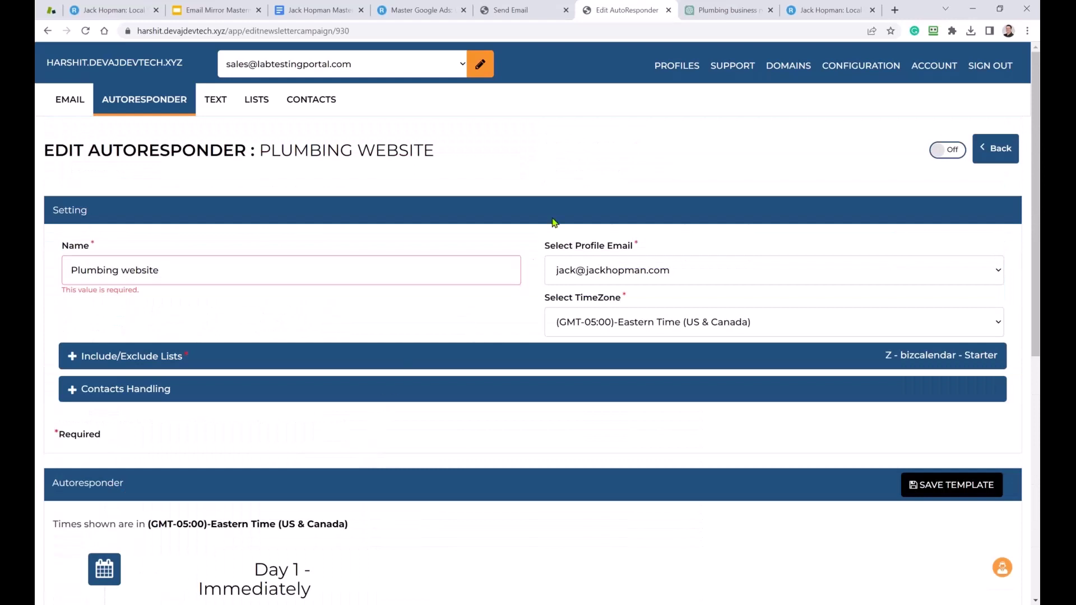
{"action": "left_click", "coordinate": [203, 268]}
{"action": "type", "text": "2"}
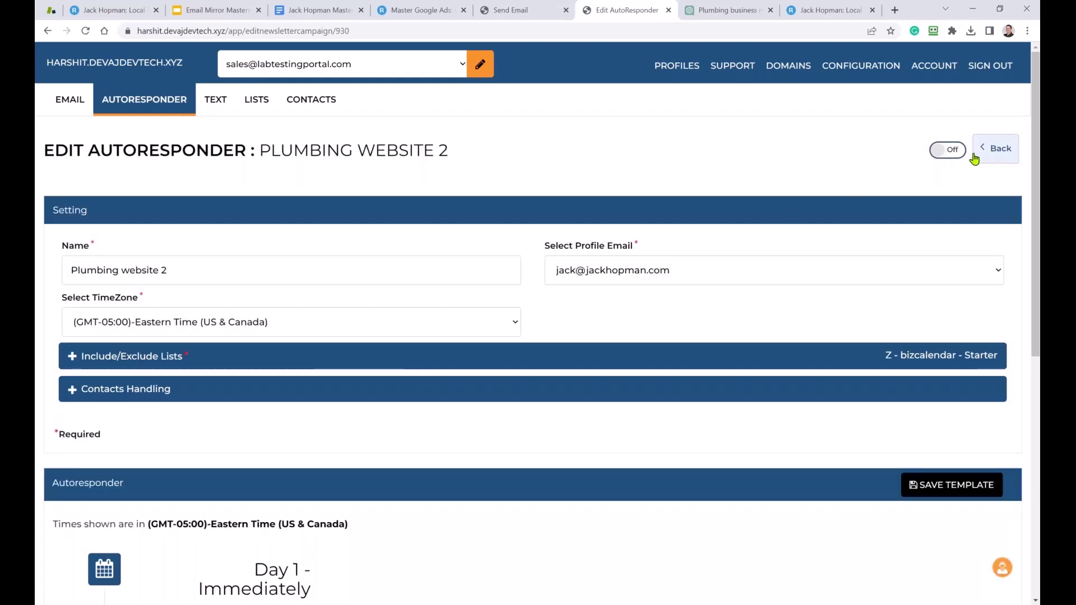
Back on the Autoresponders list, switch Plumbing website 2 on, then pause it again.
{"action": "left_click", "coordinate": [995, 152]}
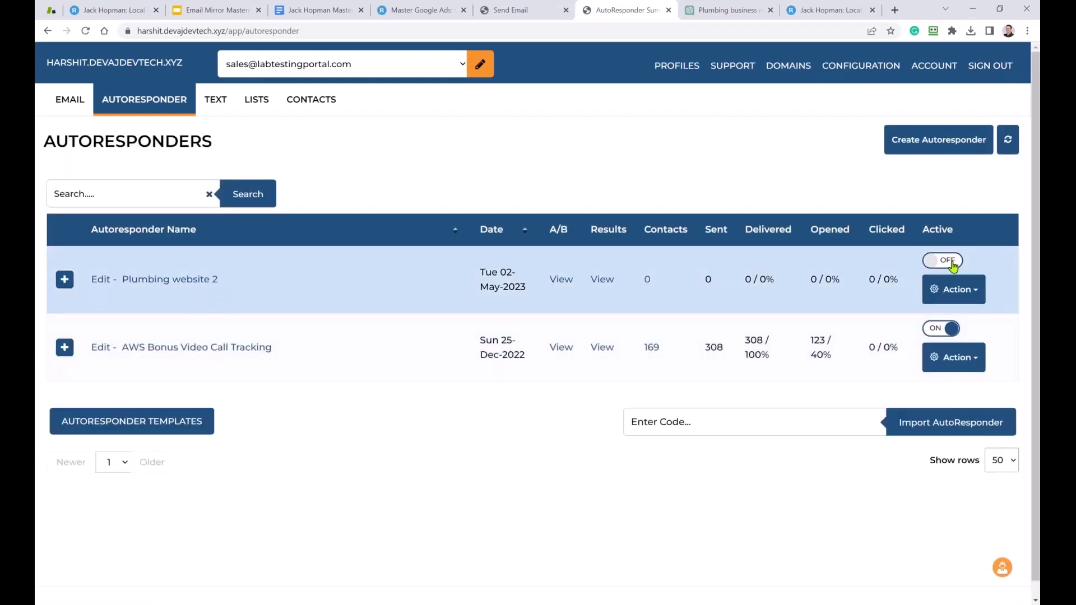
{"action": "left_click", "coordinate": [952, 261]}
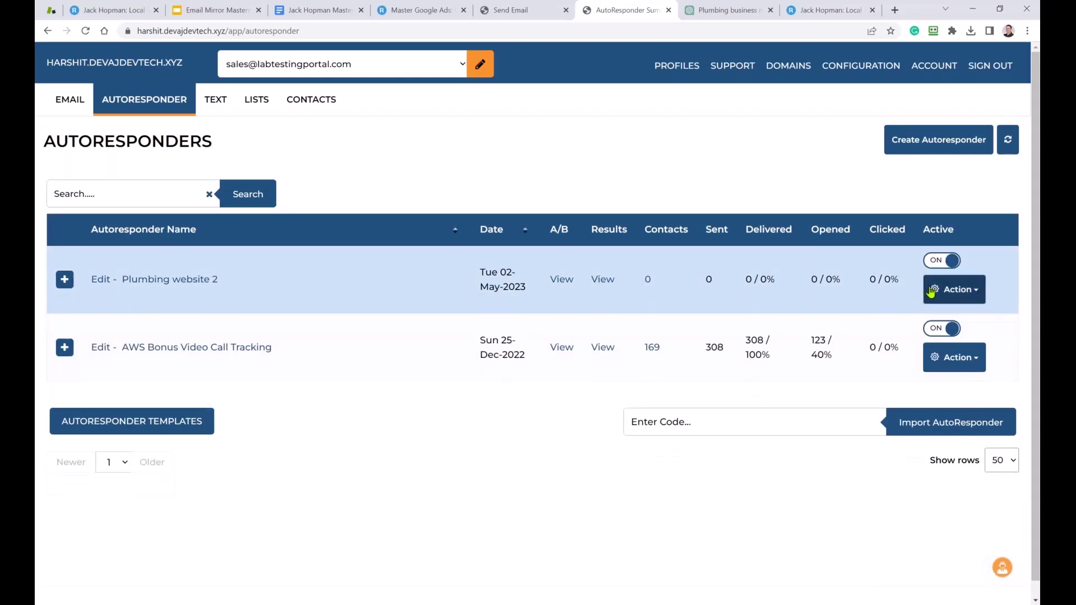
{"action": "left_click", "coordinate": [935, 261]}
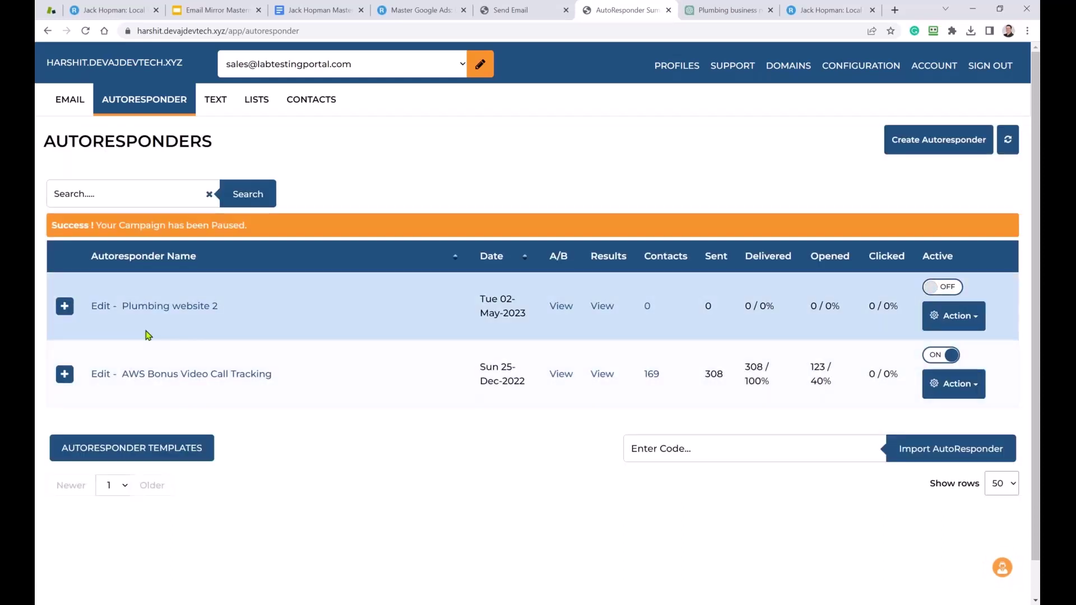
Expand Plumbing website 2 and scroll through its eleven Day 1, 5 and 9 A/B subject lines.
{"action": "left_click", "coordinate": [65, 307]}
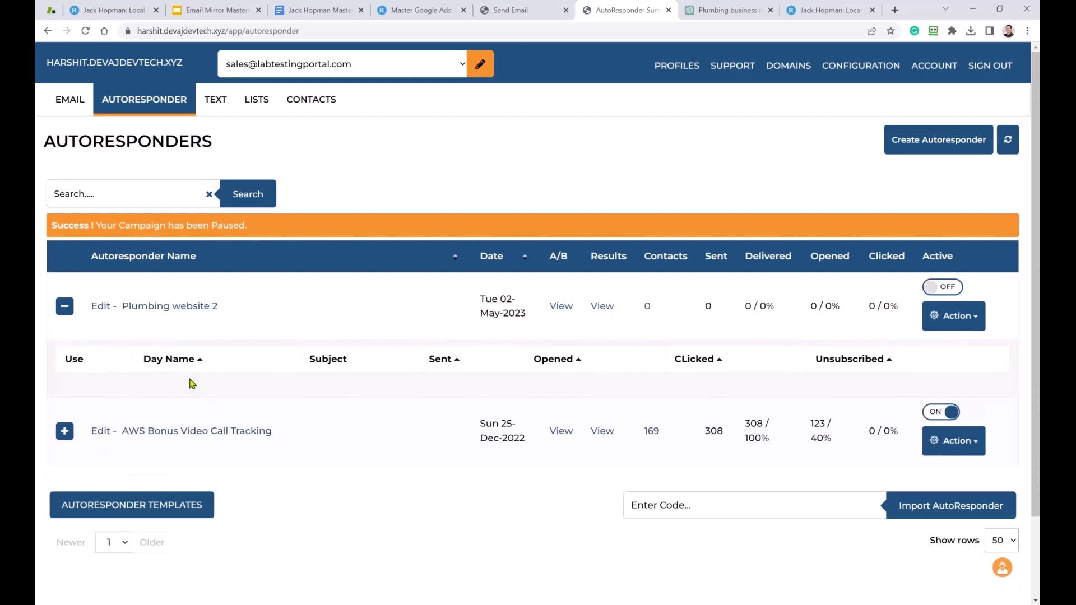
{"action": "scroll", "coordinate": [150, 365], "scroll_direction": "down", "scroll_amount": 4}
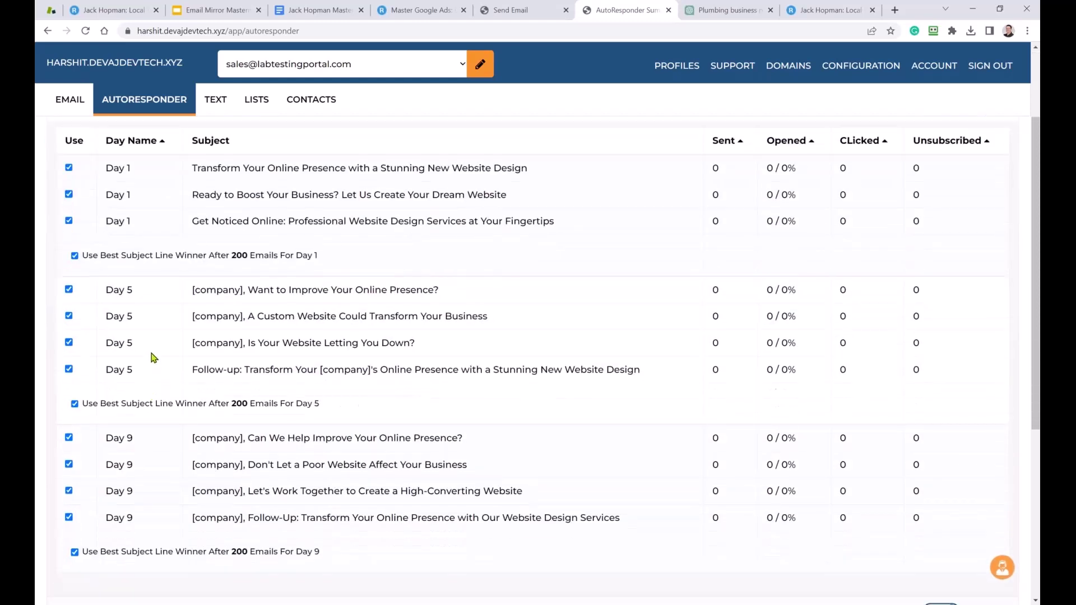
{"action": "scroll", "coordinate": [150, 375], "scroll_direction": "down", "scroll_amount": 3}
{"action": "scroll", "coordinate": [149, 393], "scroll_direction": "up", "scroll_amount": 6}
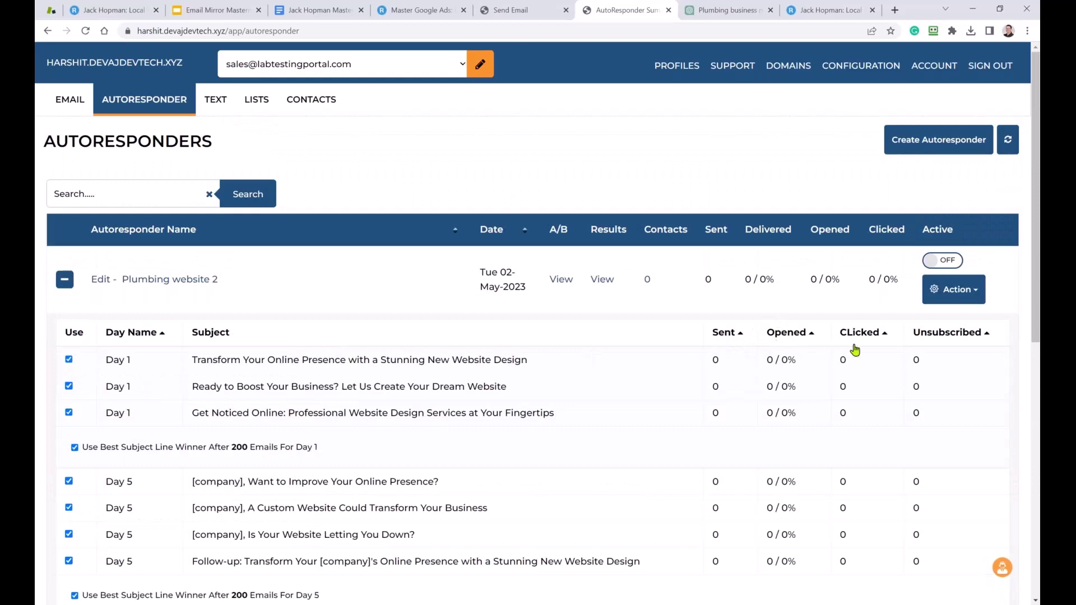
{"action": "scroll", "coordinate": [125, 411], "scroll_direction": "down", "scroll_amount": 4}
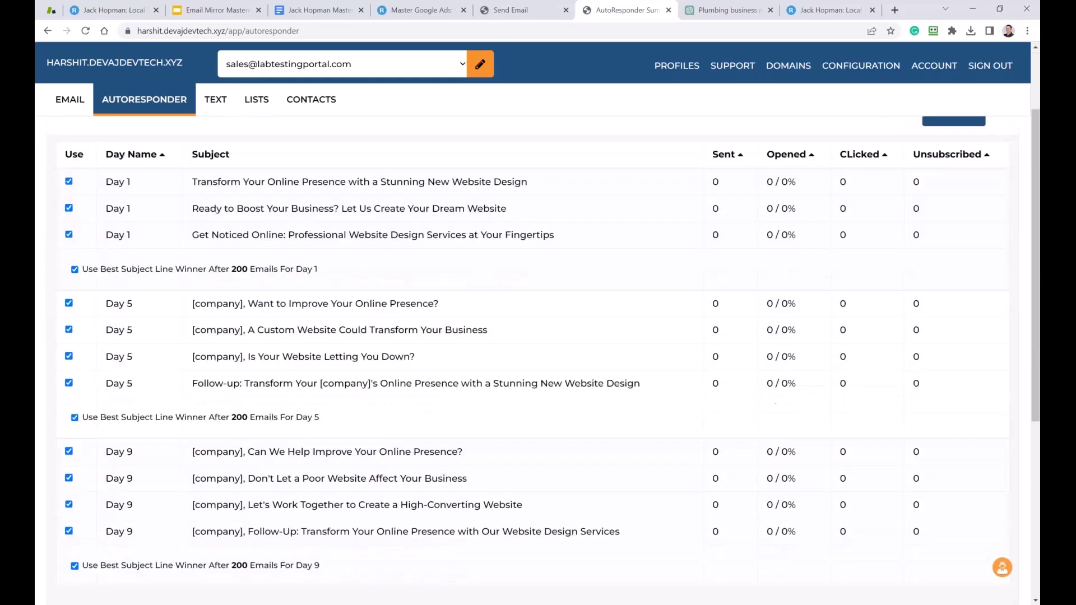
{"action": "scroll", "coordinate": [402, 490], "scroll_direction": "down", "scroll_amount": 1}
{"action": "scroll", "coordinate": [401, 491], "scroll_direction": "up", "scroll_amount": 3}
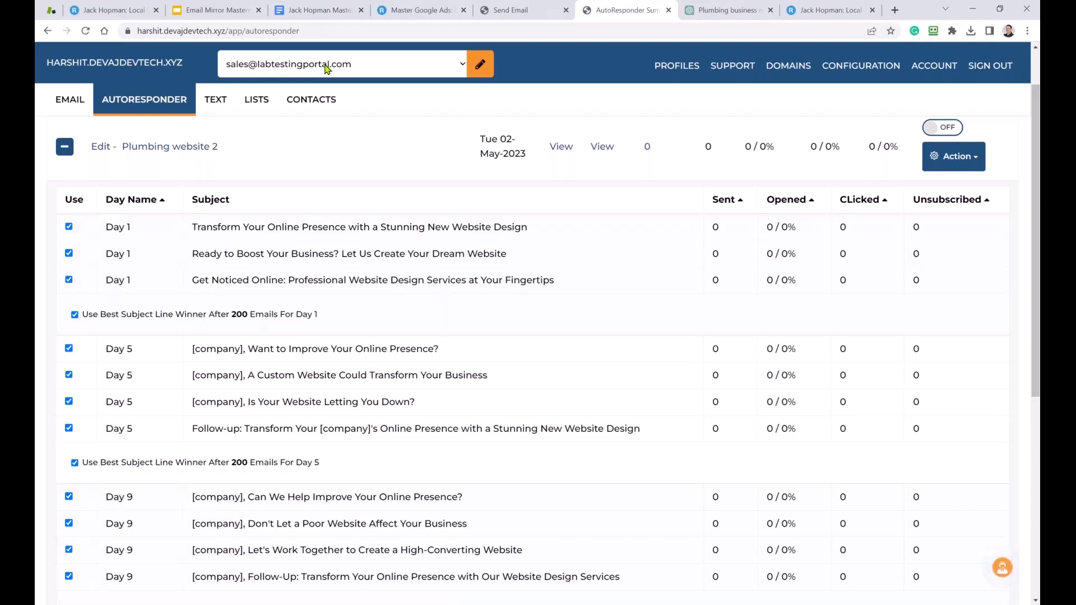
Go to the LISTS tab to view the contact lists.
{"action": "left_click", "coordinate": [245, 102]}
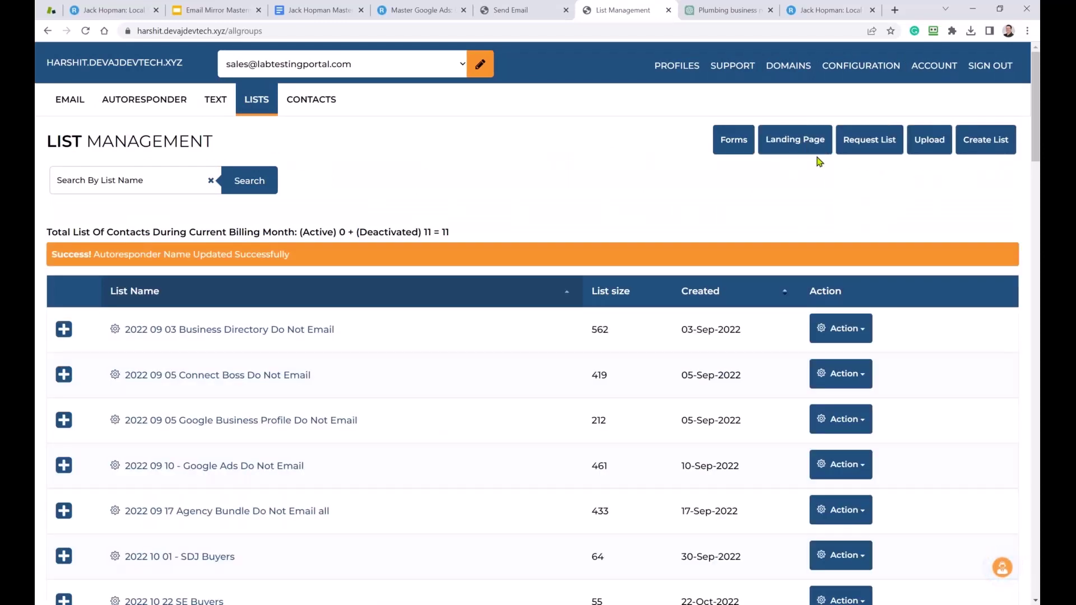
View the pending list requests, then go back to the Autoresponders overview.
{"action": "left_click", "coordinate": [869, 147]}
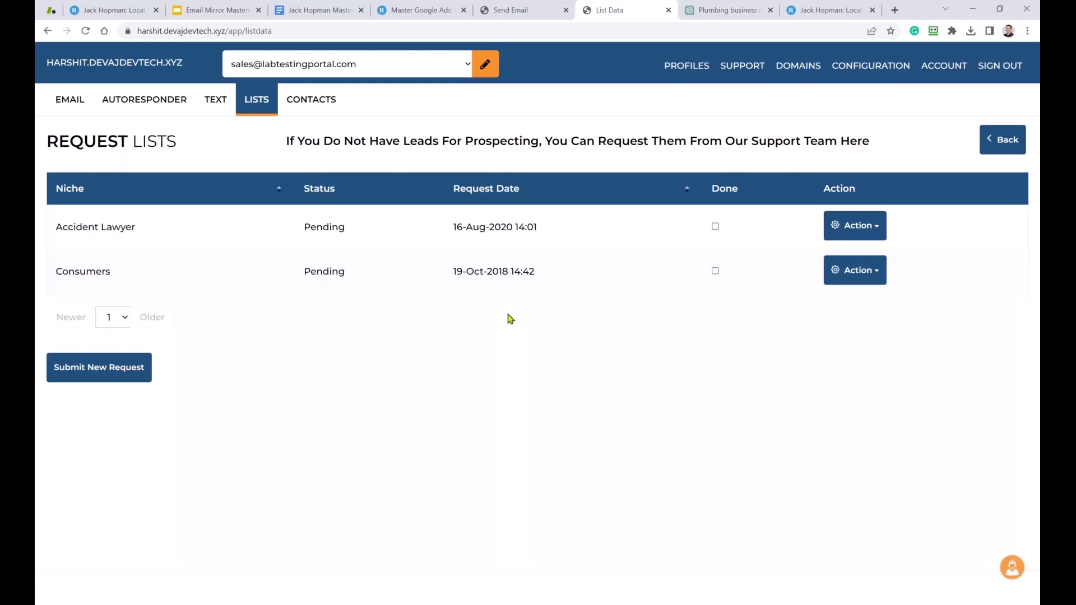
{"action": "left_click", "coordinate": [149, 112]}
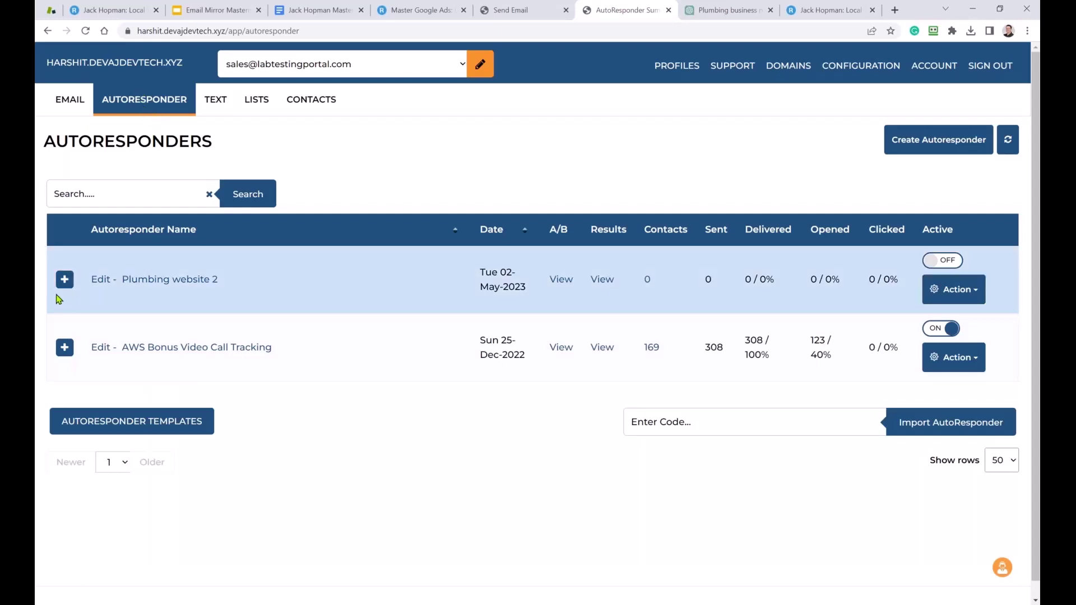
Expand Plumbing website 2 to check its subject lines, then go to the LISTS page.
{"action": "left_click", "coordinate": [65, 279]}
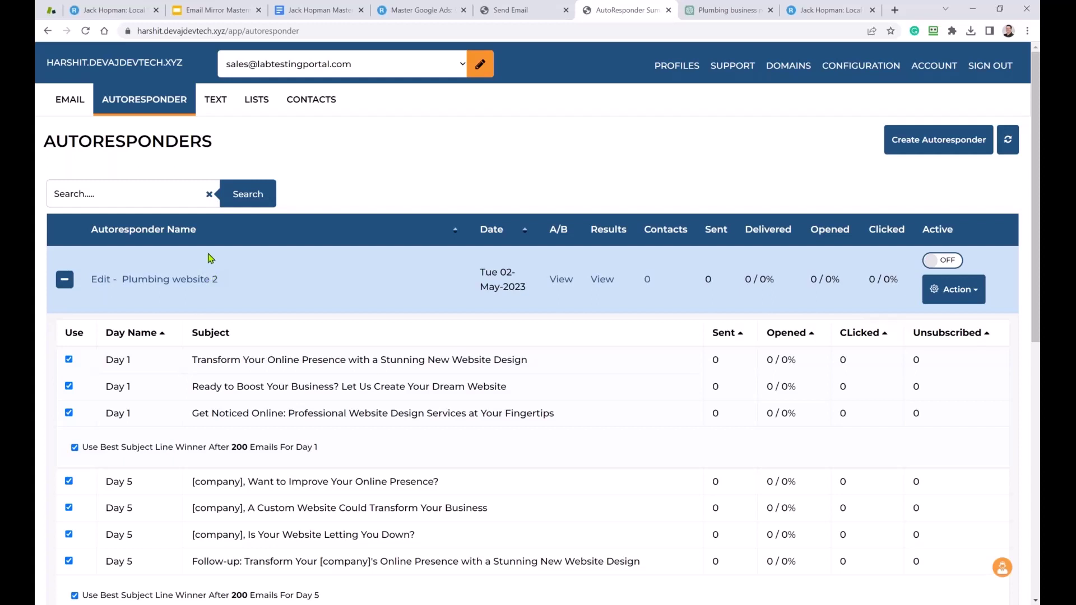
{"action": "left_click", "coordinate": [271, 107]}
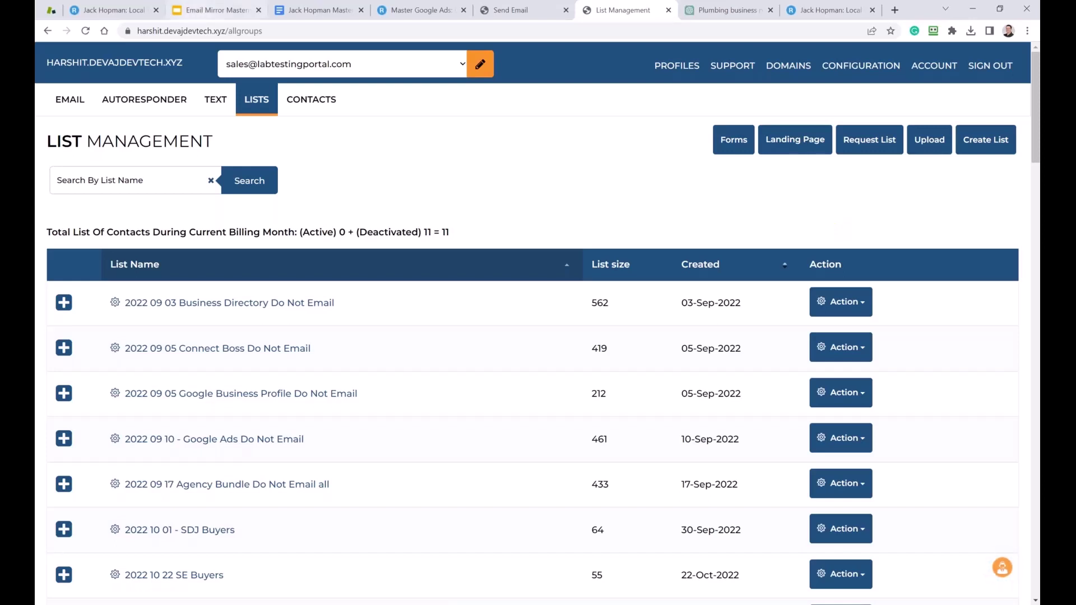
Return to the Autoresponders list, then switch to the 'Mirror Master Emailing' Google Doc.
{"action": "left_click", "coordinate": [126, 107]}
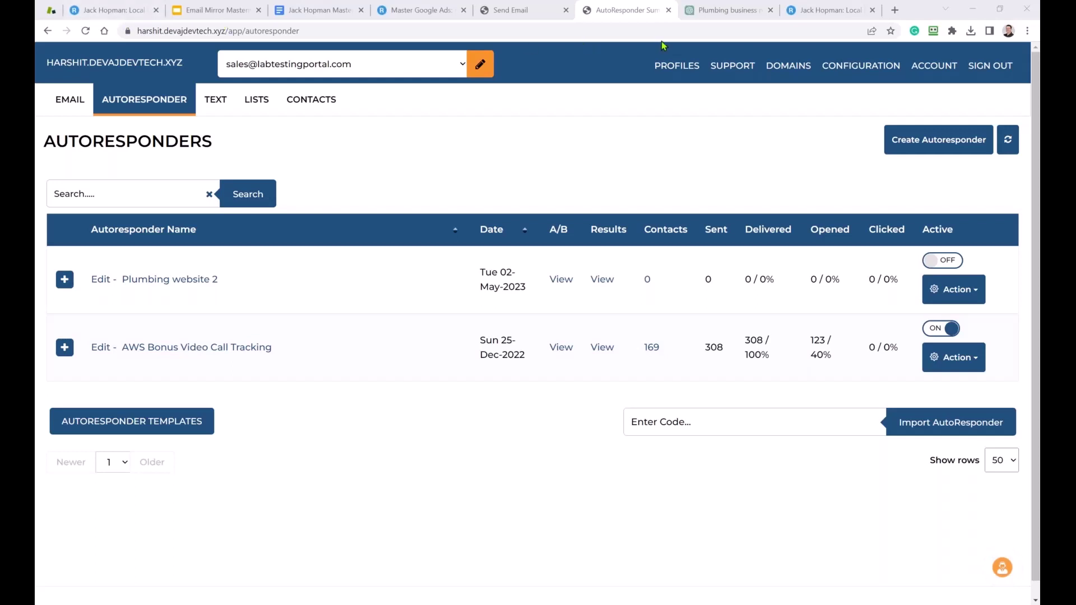
{"action": "left_click", "coordinate": [318, 11]}
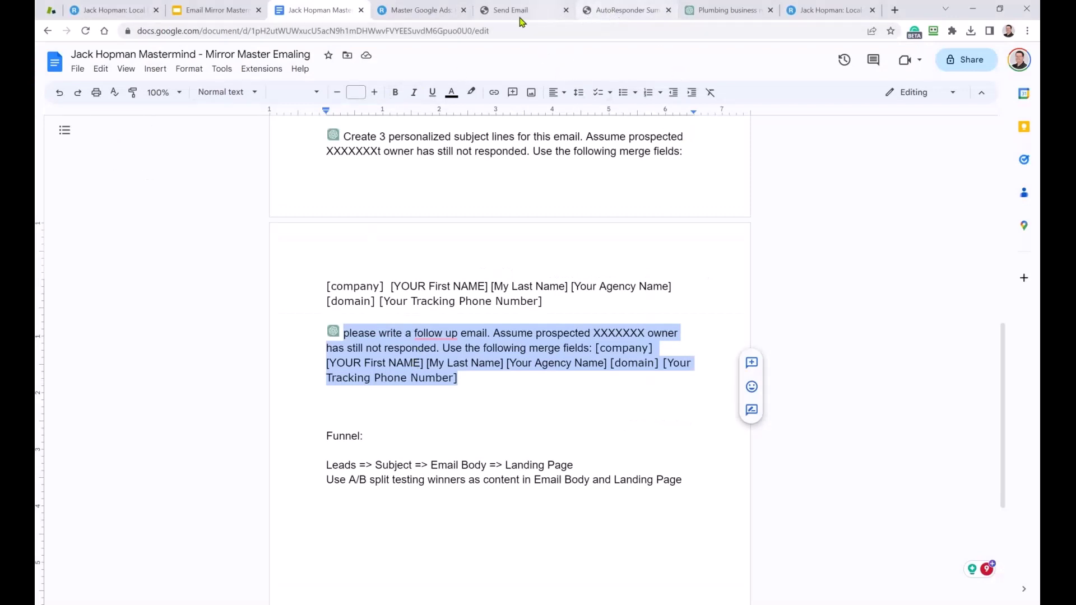
Add 'For More training see :' followed by the training site link above the Funnel notes.
{"action": "left_click", "coordinate": [895, 9]}
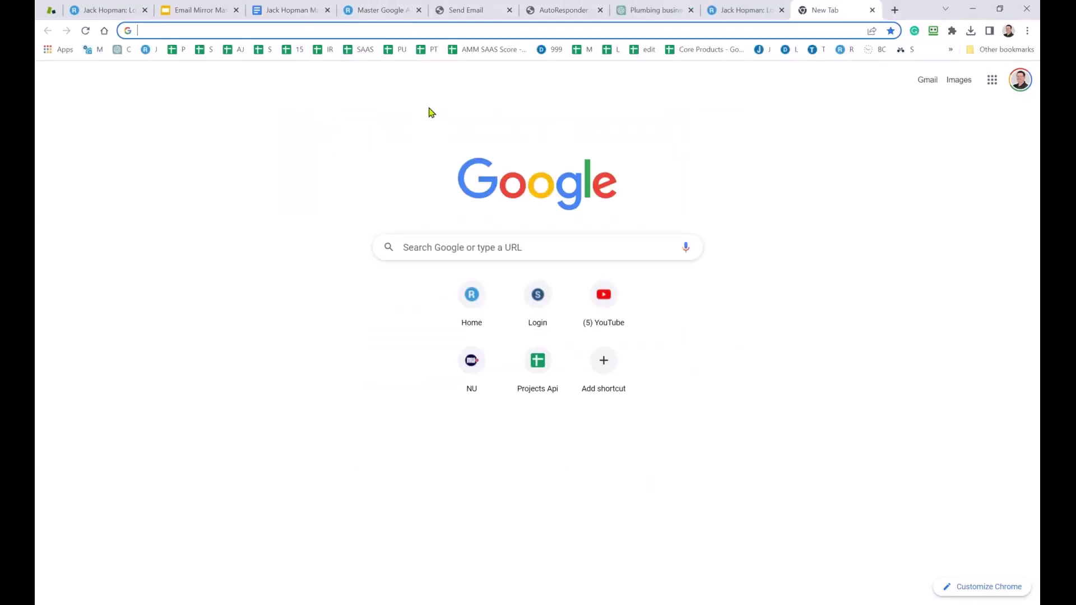
{"action": "type", "text": "ja"}
{"action": "key", "text": "Return"}
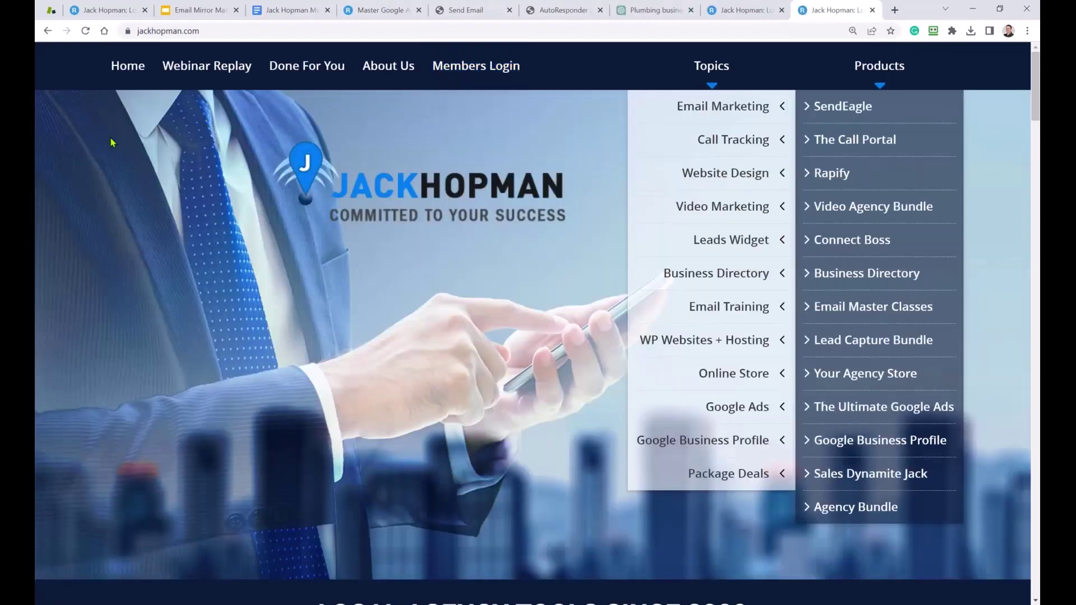
{"action": "key", "text": "ctrl+l"}
{"action": "key", "text": "ctrl+c"}
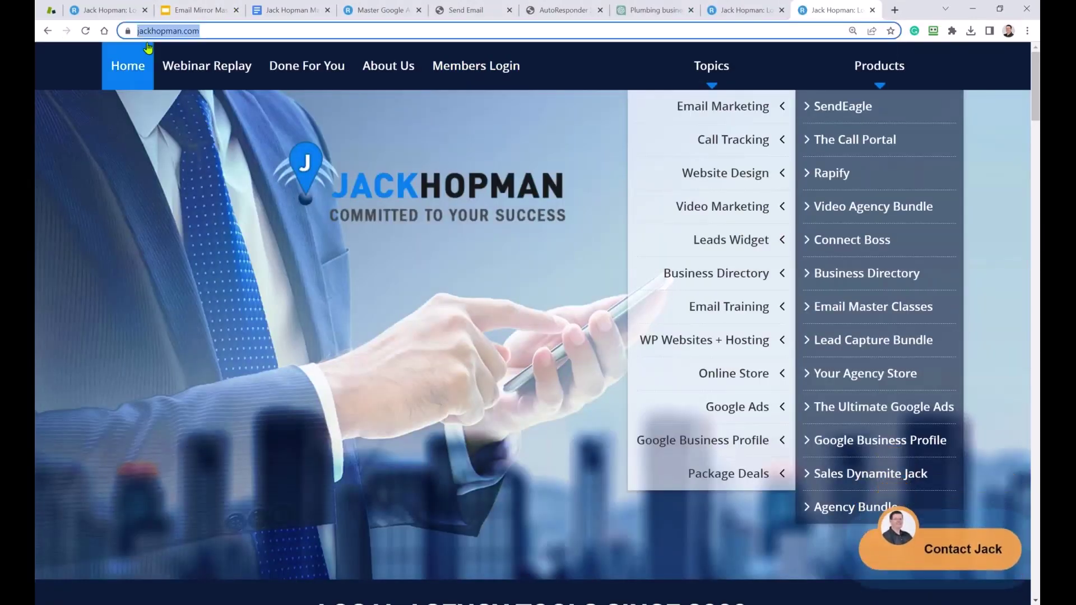
{"action": "left_click", "coordinate": [291, 10]}
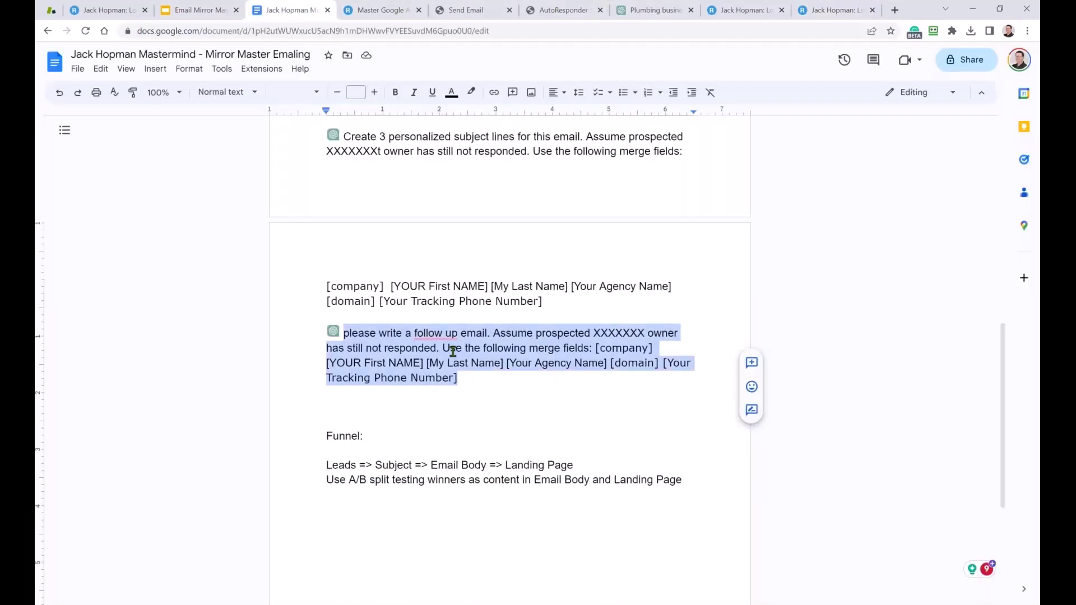
{"action": "scroll", "coordinate": [462, 393], "scroll_direction": "down", "scroll_amount": 3}
{"action": "left_click", "coordinate": [364, 240]}
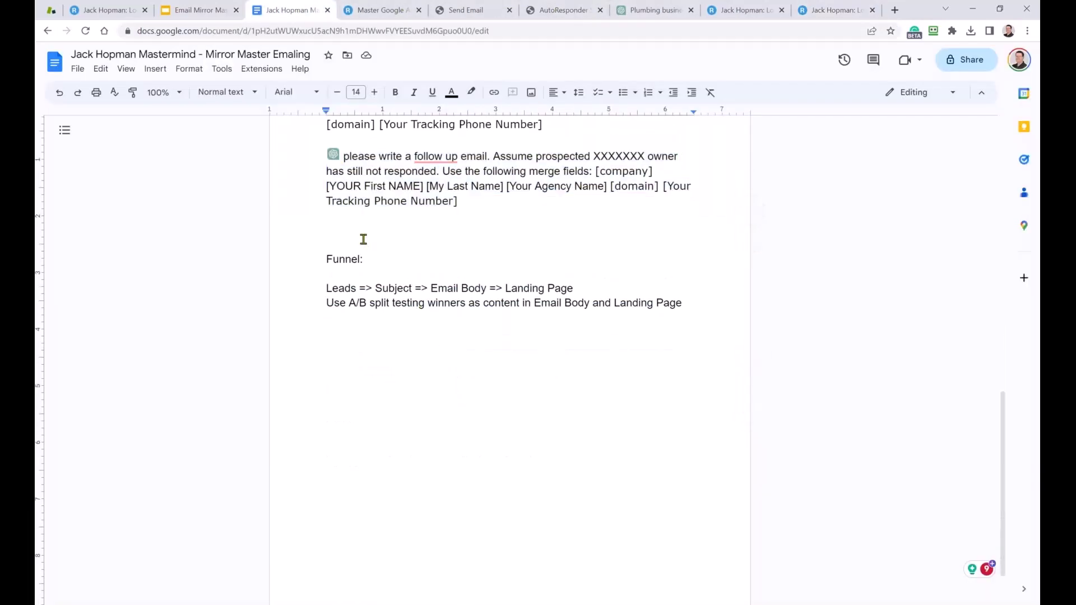
{"action": "type", "text": "For More training se"}
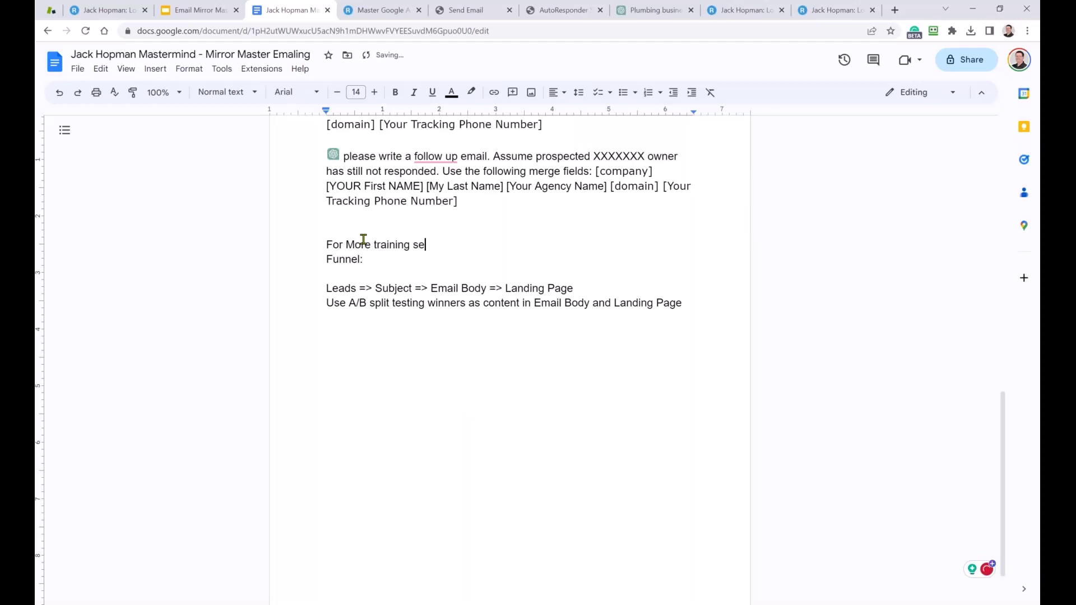
{"action": "type", "text": "e :"}
{"action": "key", "text": "ctrl+v"}
{"action": "key", "text": "Return"}
{"action": "key", "text": "Return"}
{"action": "key", "text": "Return"}
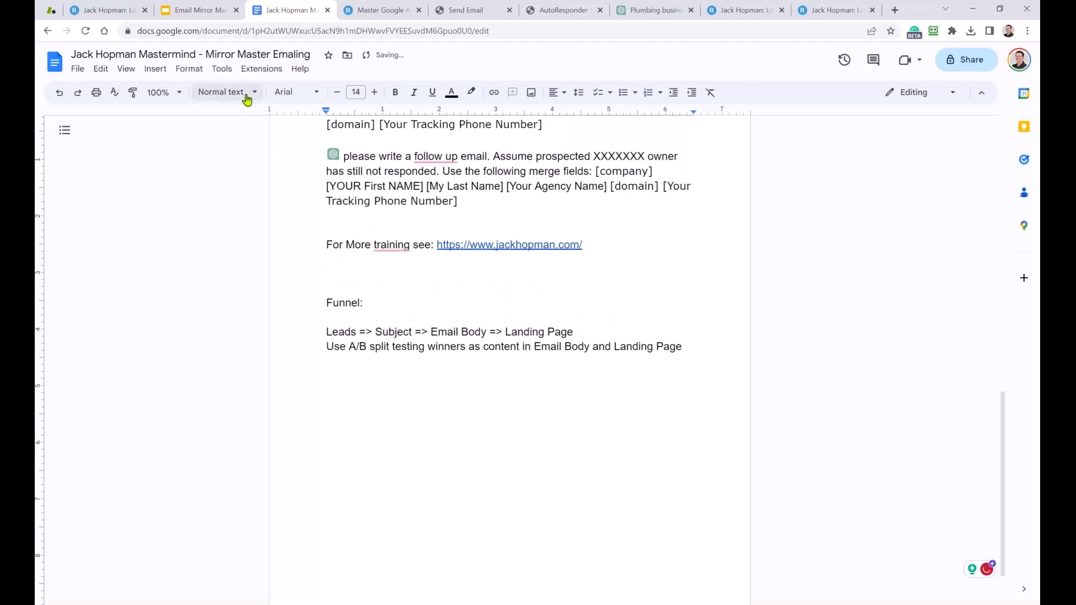
{"action": "left_click", "coordinate": [895, 10]}
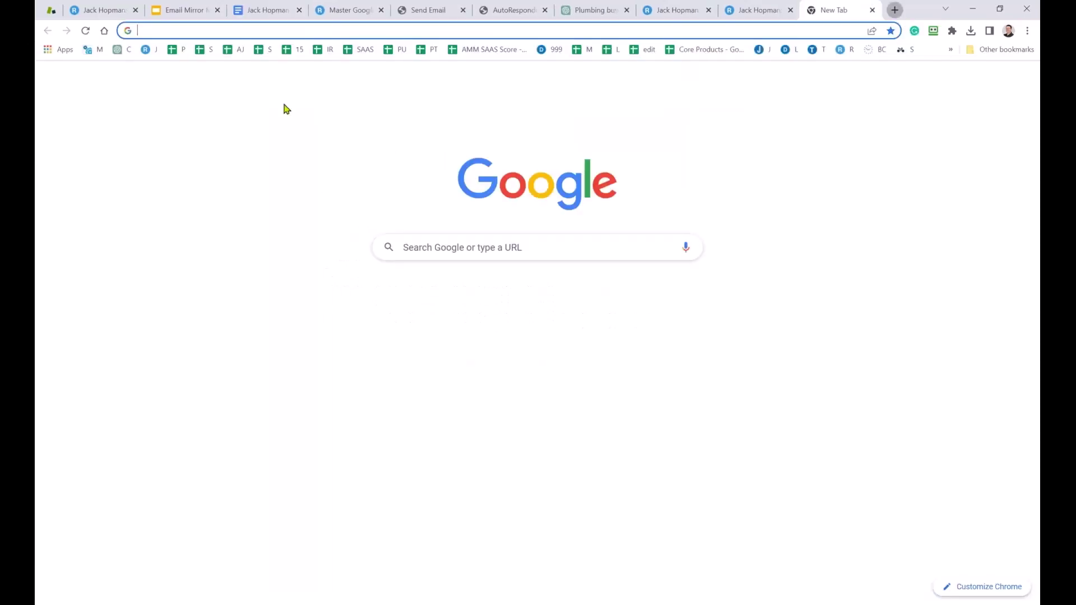
{"action": "type", "text": "jackhopman.com"}
{"action": "key", "text": "Return"}
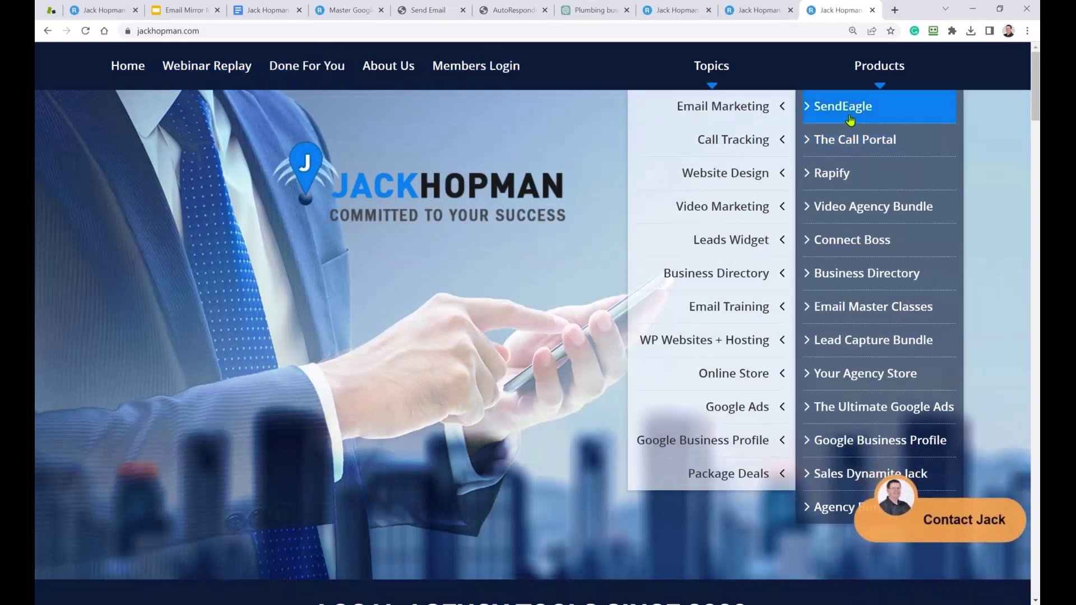
{"action": "left_click", "coordinate": [847, 117]}
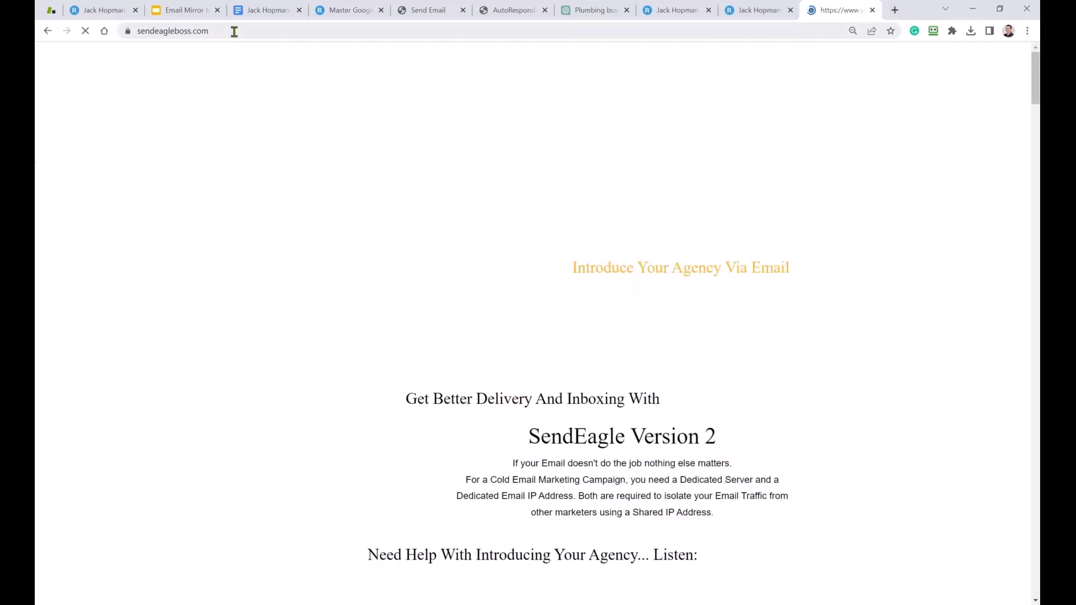
{"action": "left_click", "coordinate": [234, 31]}
{"action": "key", "text": "ctrl+c"}
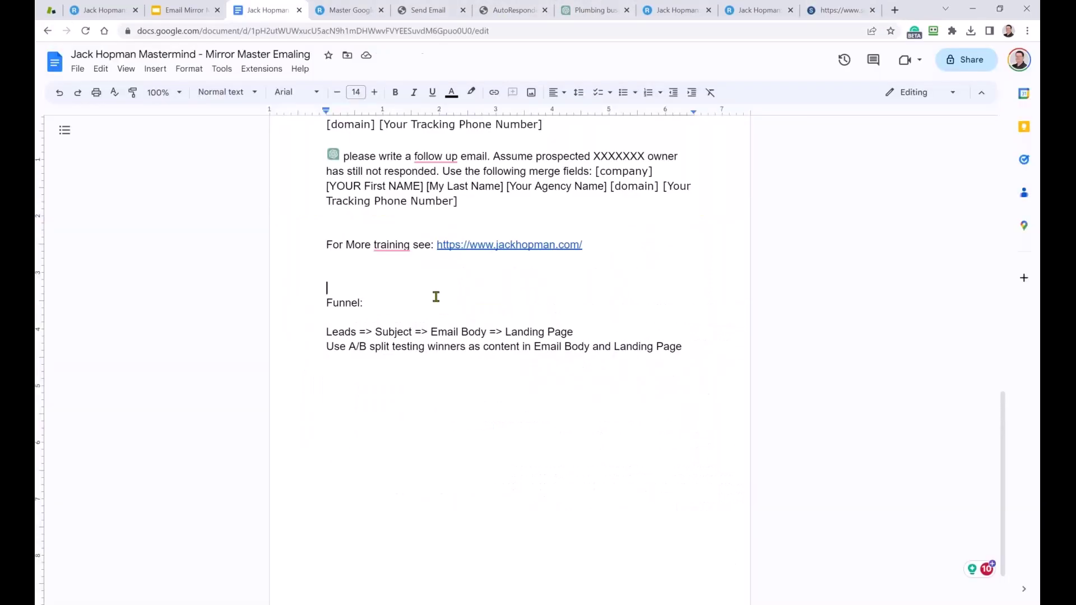
{"action": "left_click", "coordinate": [264, 10]}
{"action": "type", "text": "Email App"}
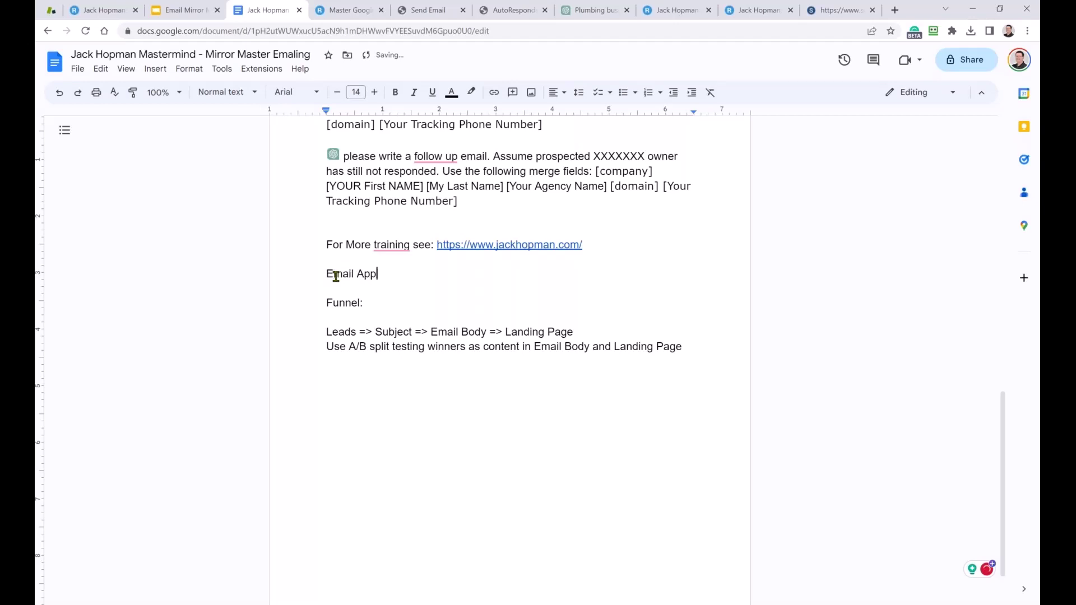
{"action": "type", "text": "licatoin"}
{"action": "key", "text": "ctrl+v"}
{"action": "key", "text": "Return"}
{"action": "key", "text": "Return"}
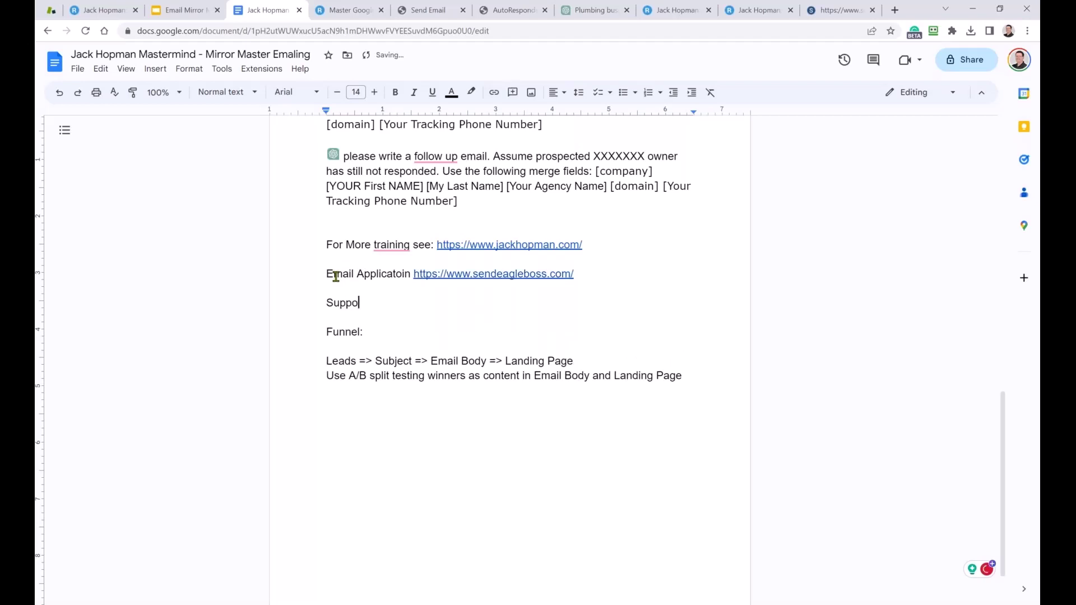
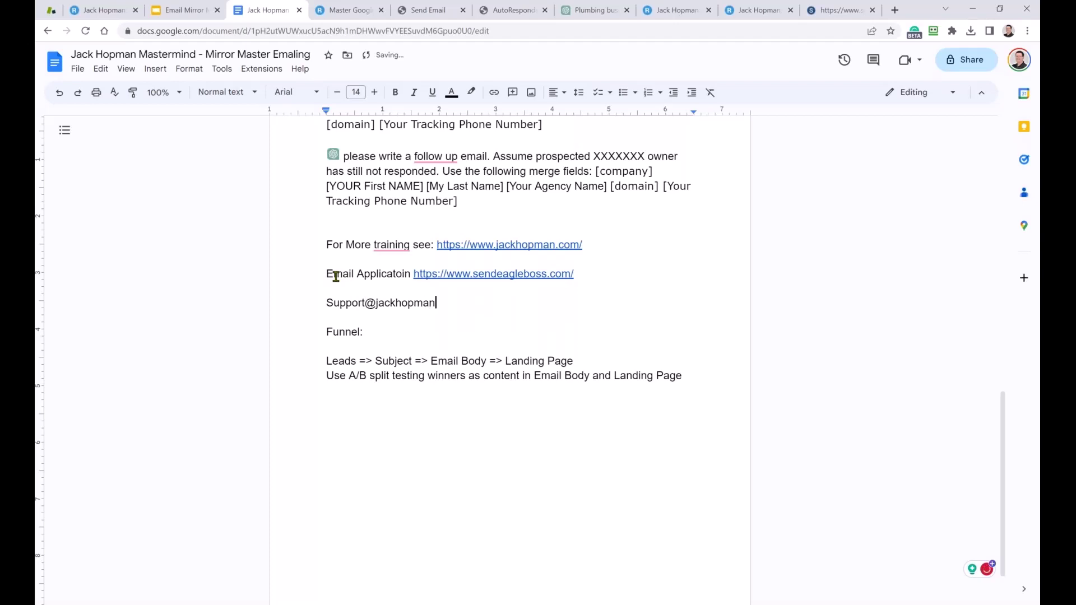
Add the support e-mail address line and delete the Funnel notes below it.
{"action": "type", "text": "om"}
{"action": "key", "text": "Return"}
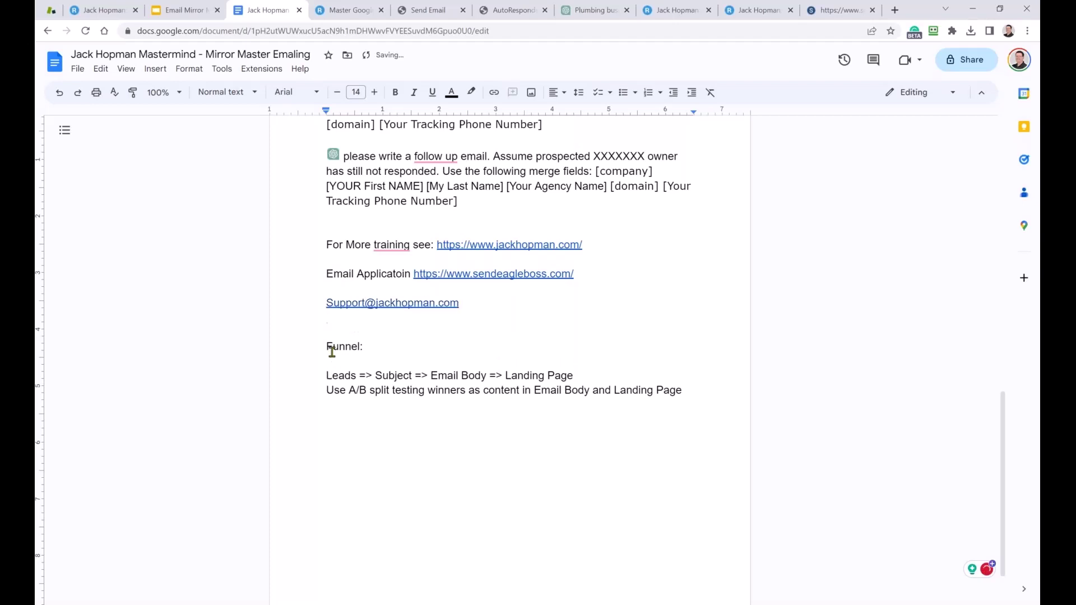
{"action": "left_click_drag", "start_coordinate": [327, 348], "coordinate": [687, 387]}
{"action": "key", "text": "BackSpace"}
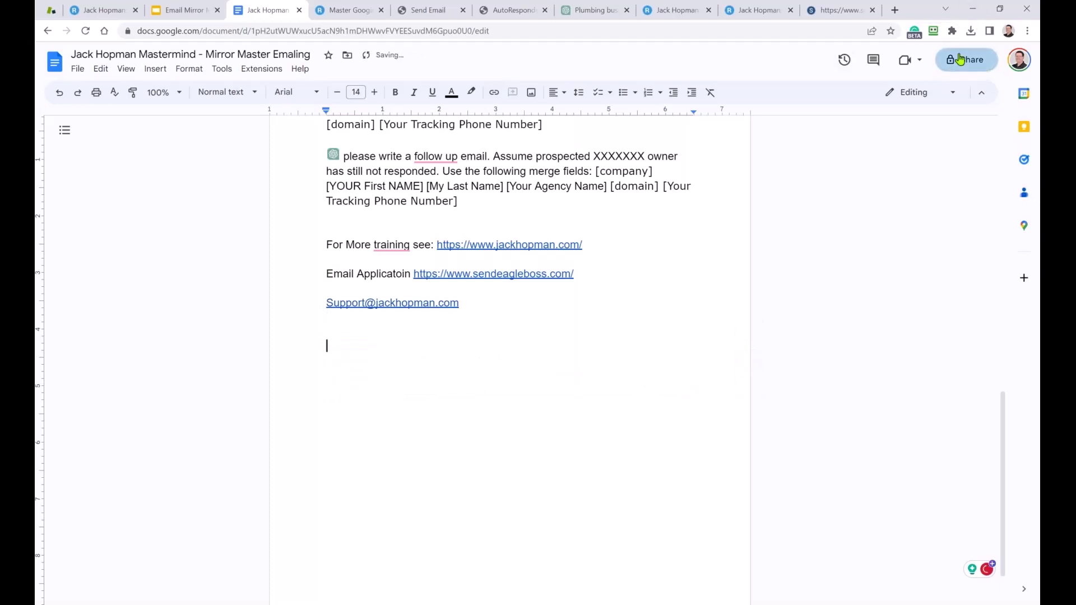
Change General access to 'Anyone with the link' and copy the document's share link.
{"action": "left_click", "coordinate": [960, 59]}
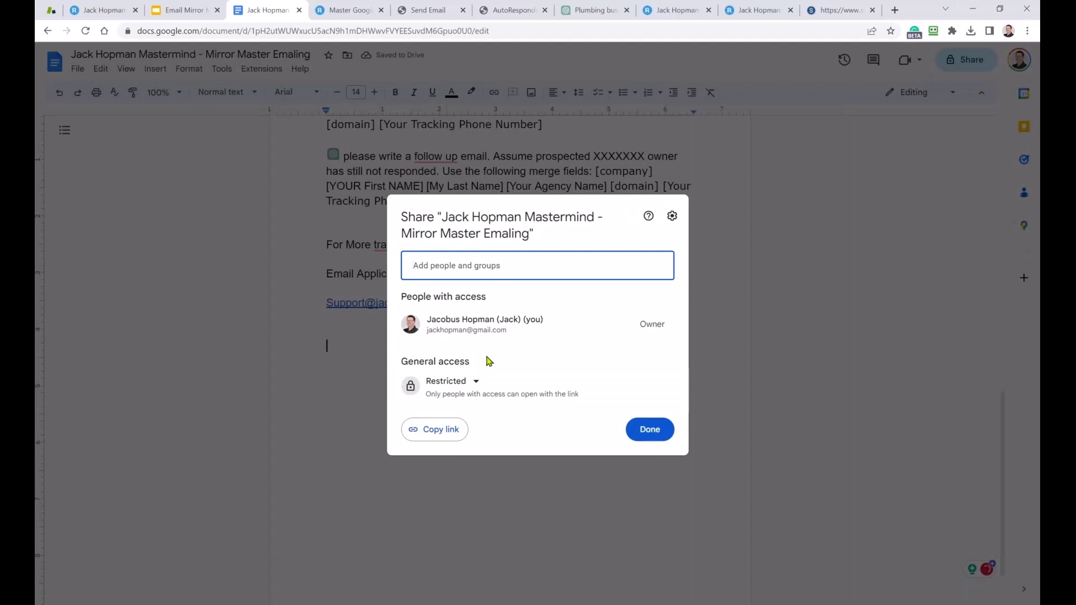
{"action": "left_click", "coordinate": [443, 384]}
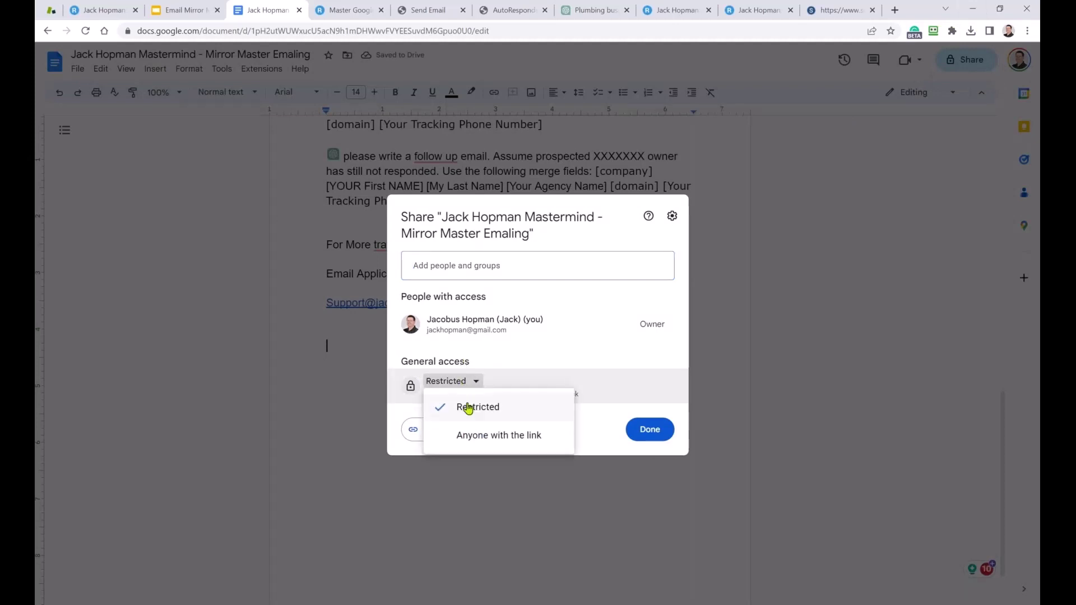
{"action": "left_click", "coordinate": [488, 437]}
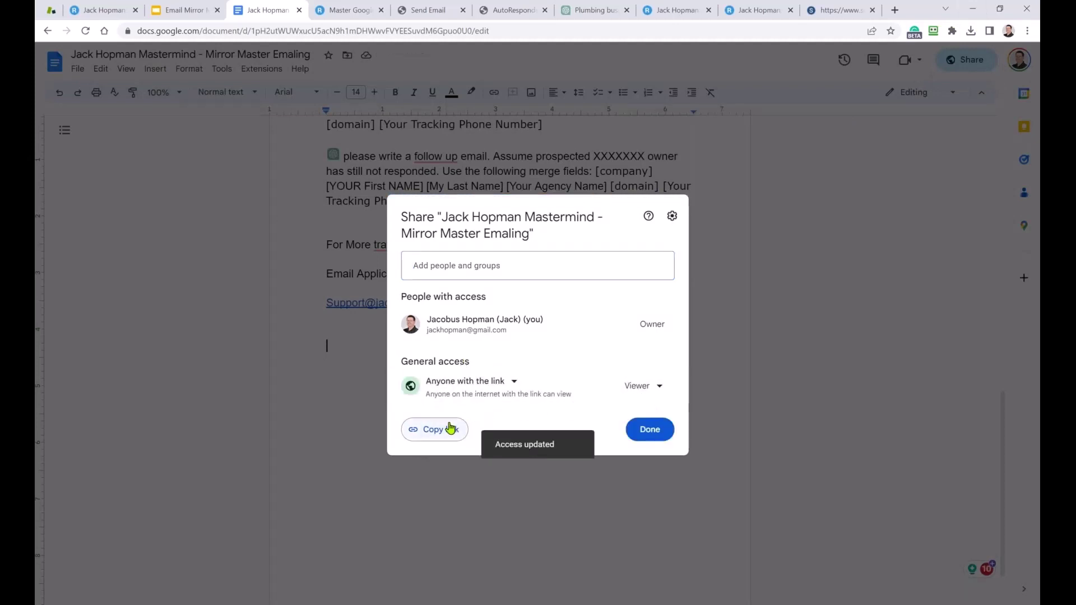
{"action": "left_click", "coordinate": [450, 428]}
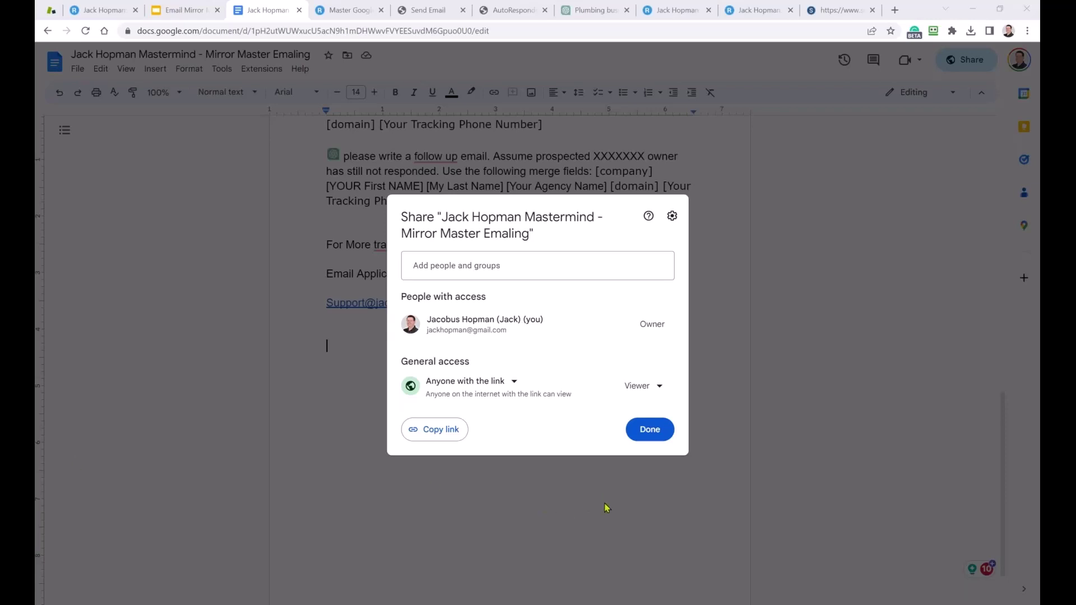
{"action": "left_click", "coordinate": [646, 429]}
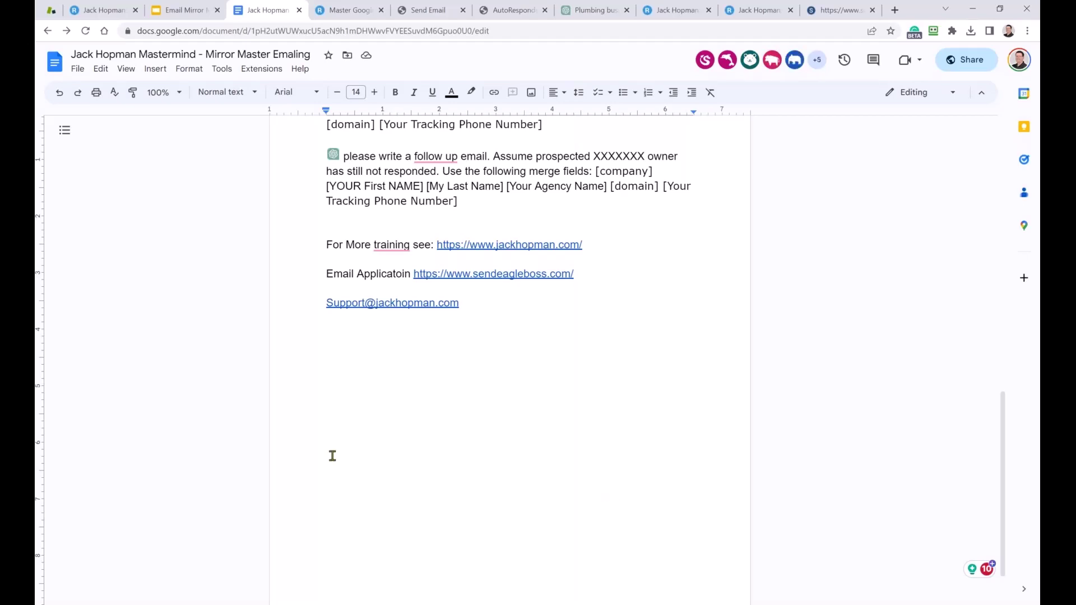
{"action": "scroll", "coordinate": [336, 438], "scroll_direction": "up", "scroll_amount": 3}
{"action": "scroll", "coordinate": [341, 416], "scroll_direction": "up", "scroll_amount": 10}
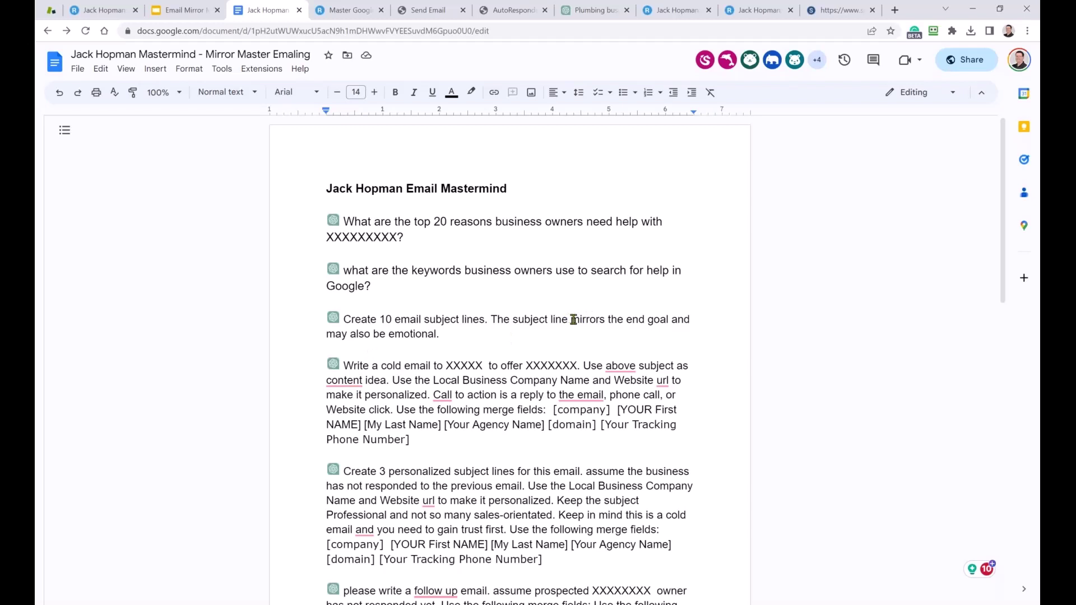
{"action": "left_click_drag", "start_coordinate": [573, 319], "coordinate": [598, 320]}
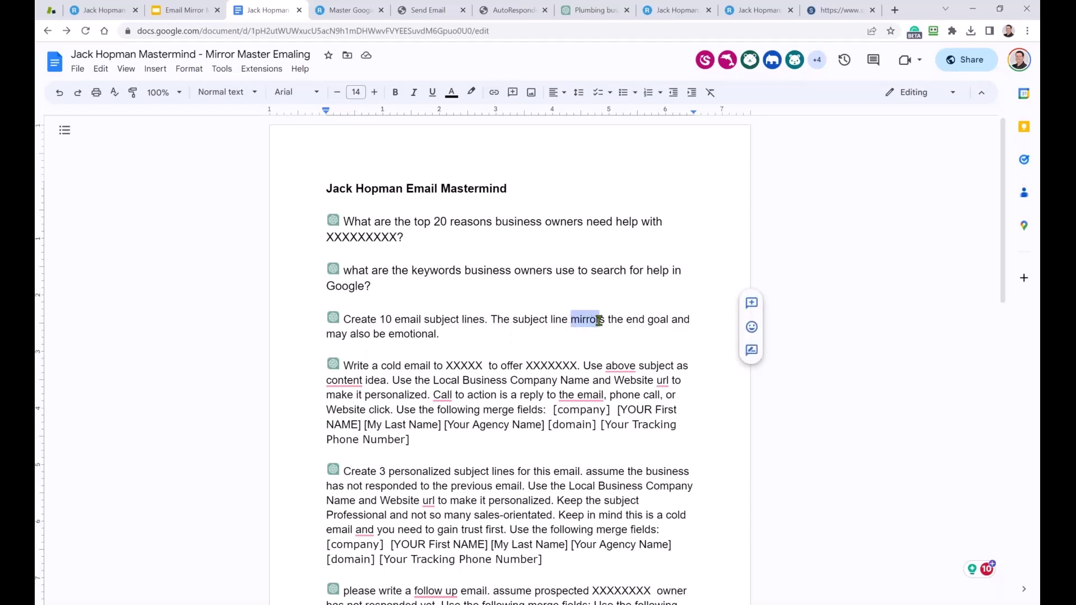